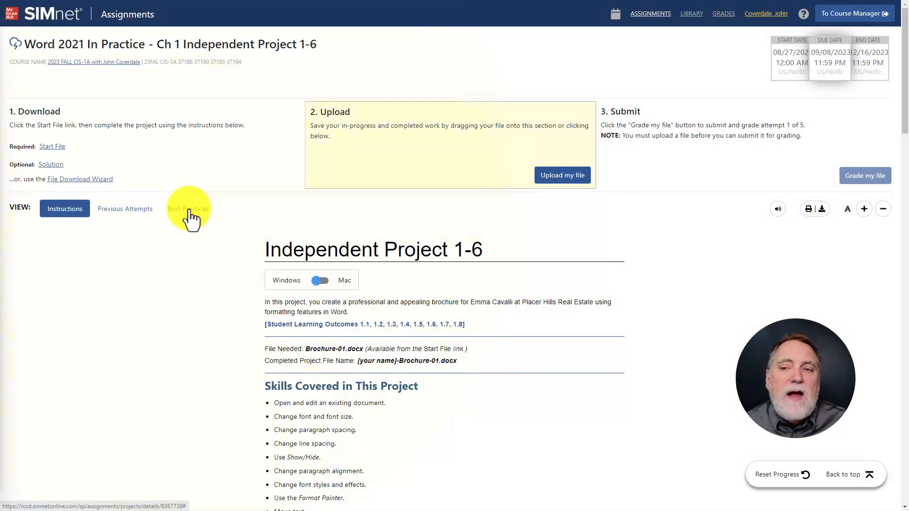
- Read the SIMnet project best practices, and return to the project instructions
click(189, 209)
scroll(208, 240, down, 3)
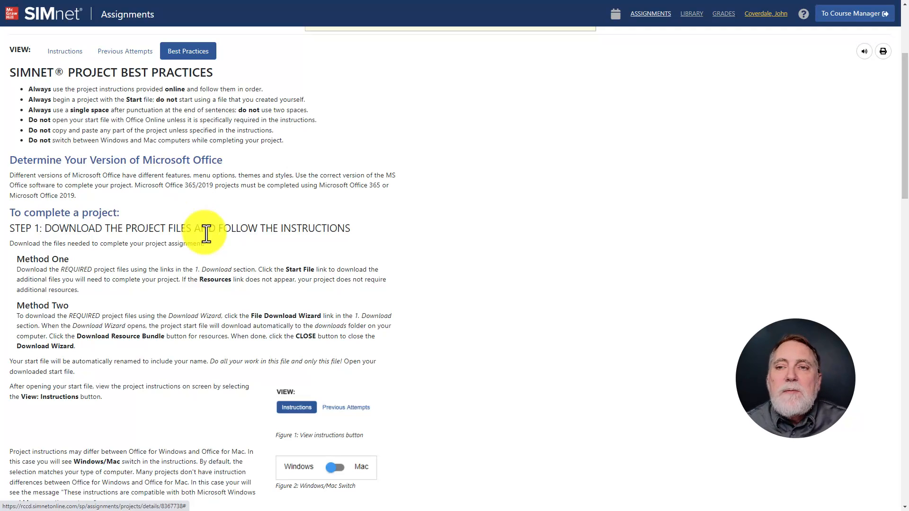
scroll(200, 225, up, 3)
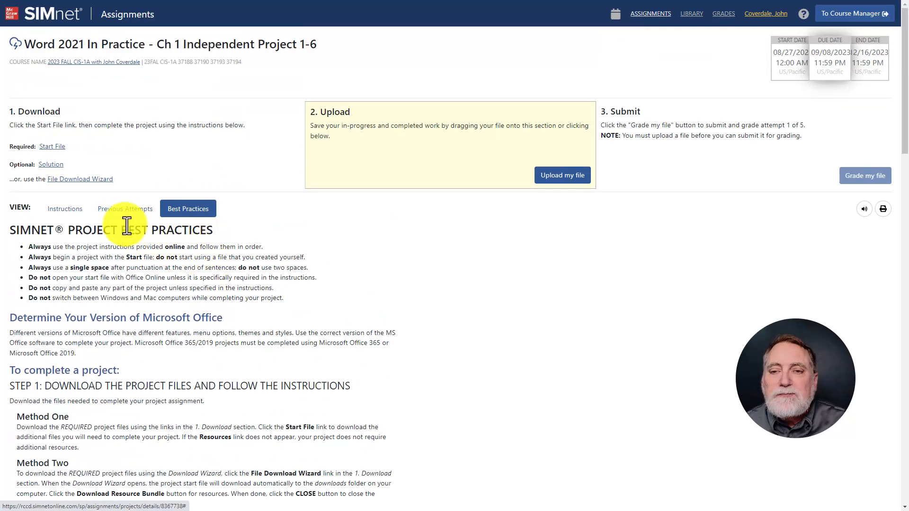
click(76, 211)
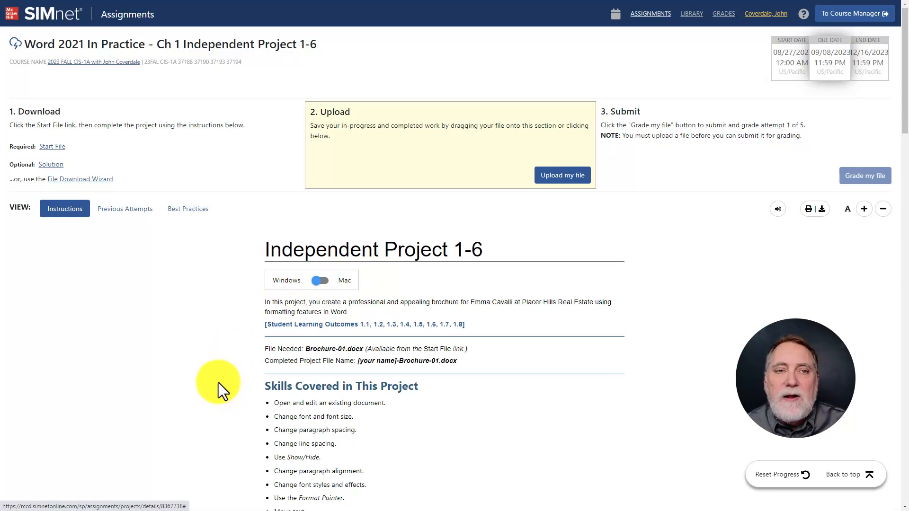
- Save the Independent Project 1-6 solution PDF and review the finished brochure sample in the browser
click(52, 164)
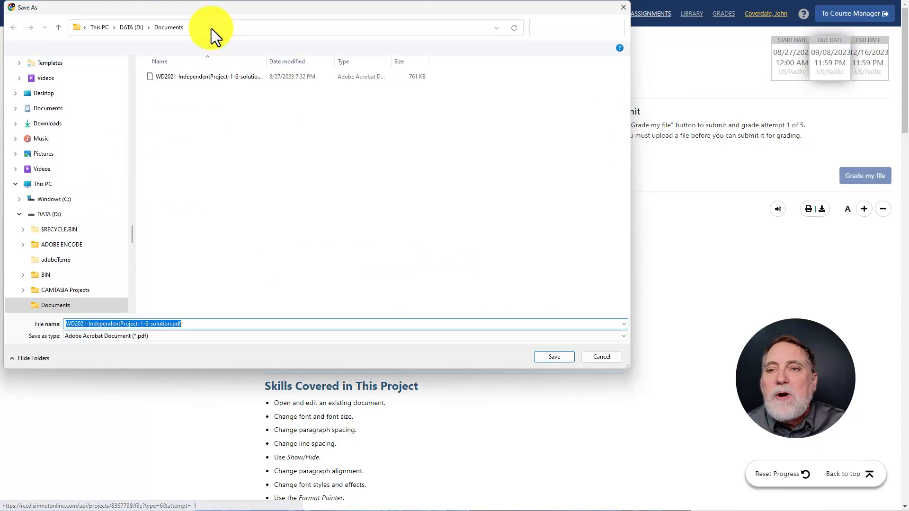
drag(206, 13, 0, 89)
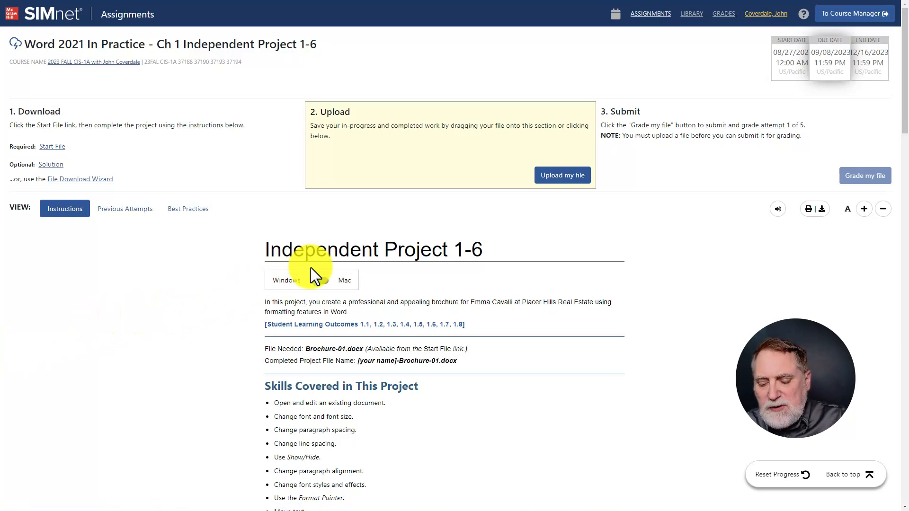
key(F11)
click(181, 9)
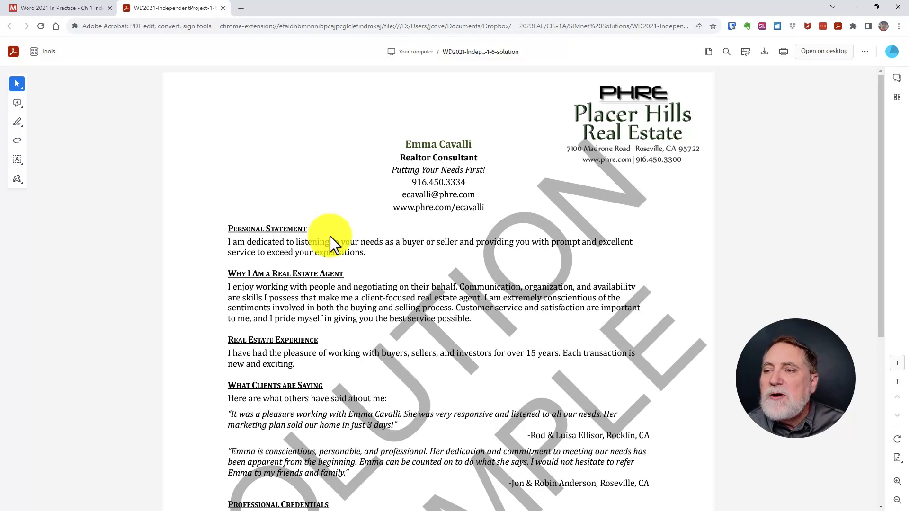
scroll(331, 236, down, 3)
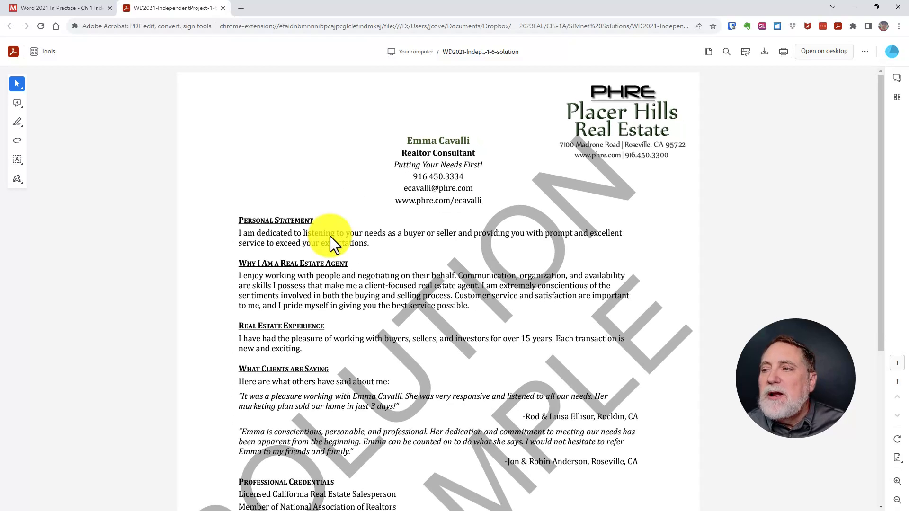
scroll(330, 236, down, 3)
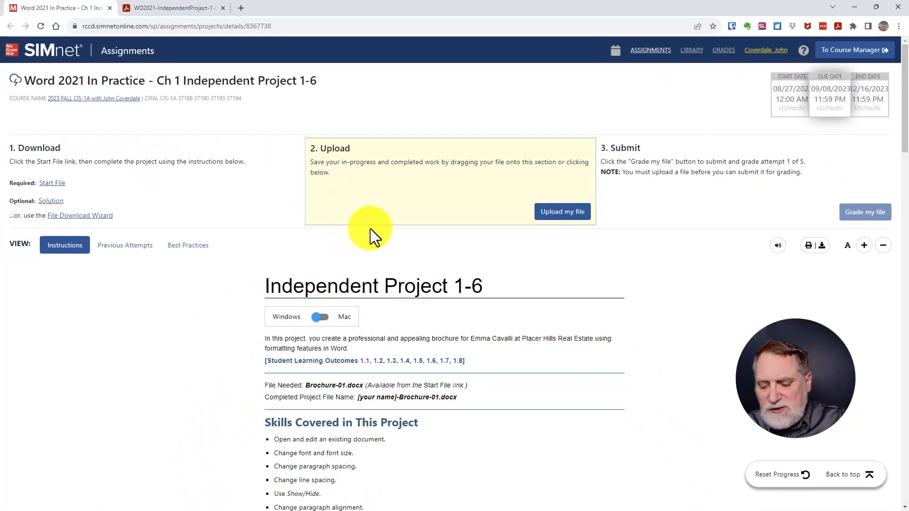
- Download the required start file from the assignment page
key(F11)
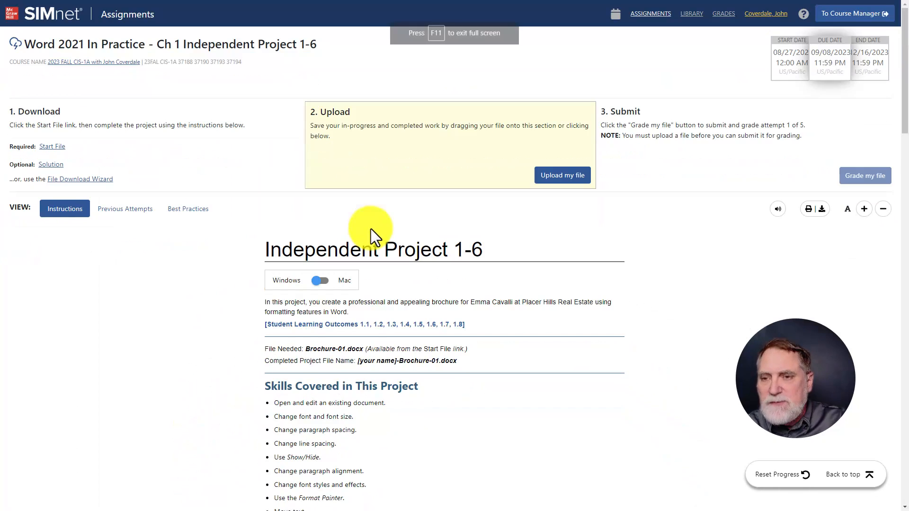
click(52, 147)
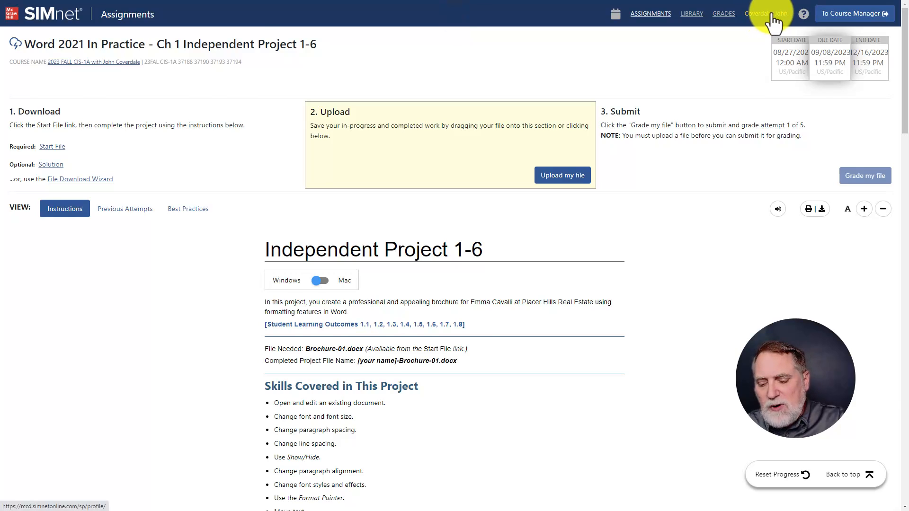
key(F11)
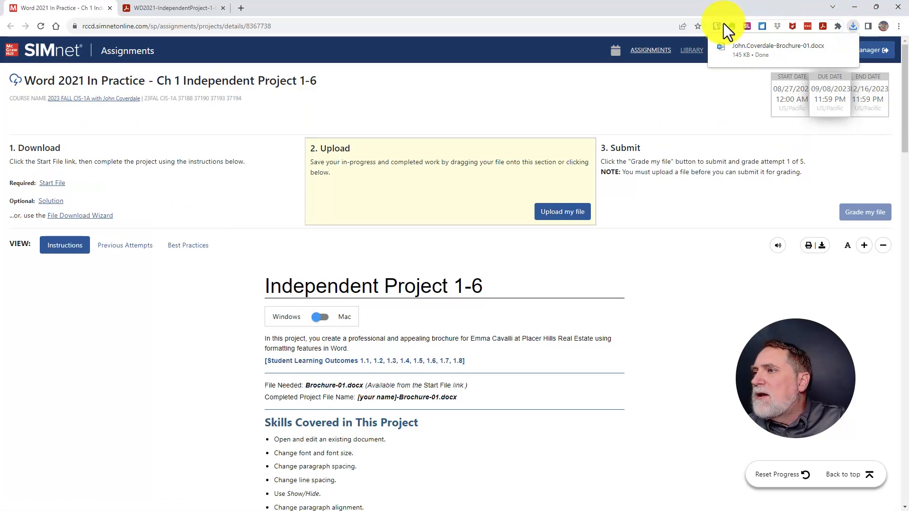
- Open the downloaded brochure start document in Word, enlarge its window and enable editing
click(830, 46)
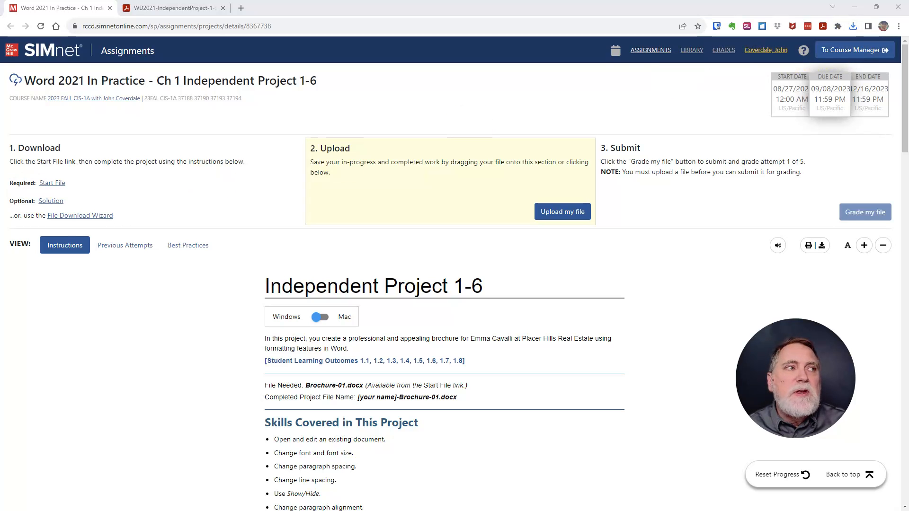
drag(294, 47, 167, 25)
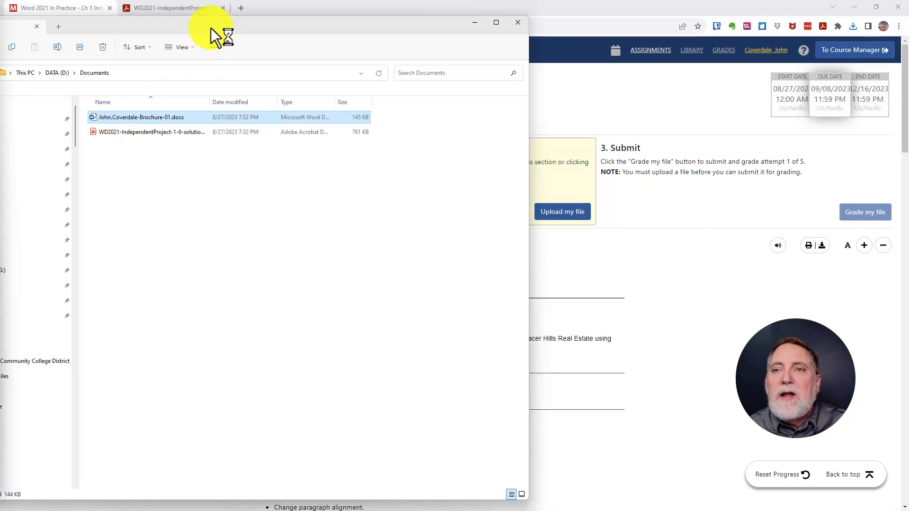
drag(211, 27, 0, 84)
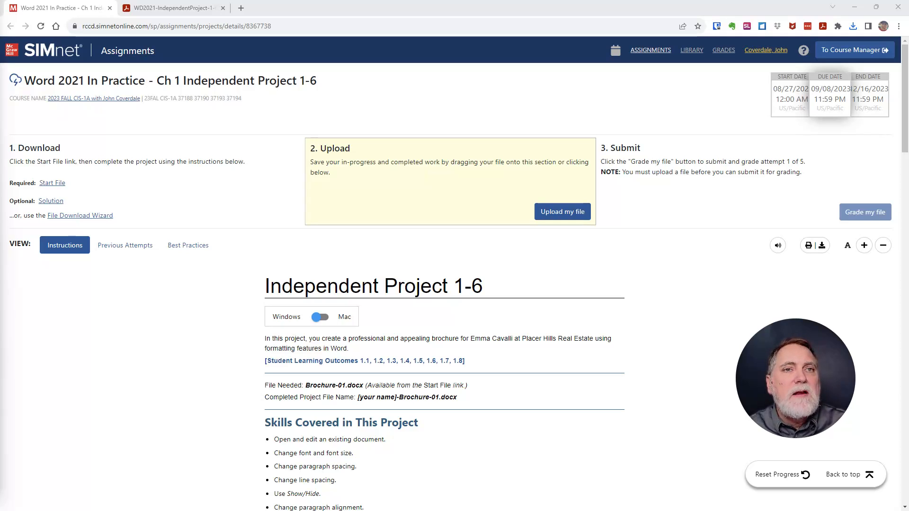
drag(127, 53, 590, 22)
click(686, 23)
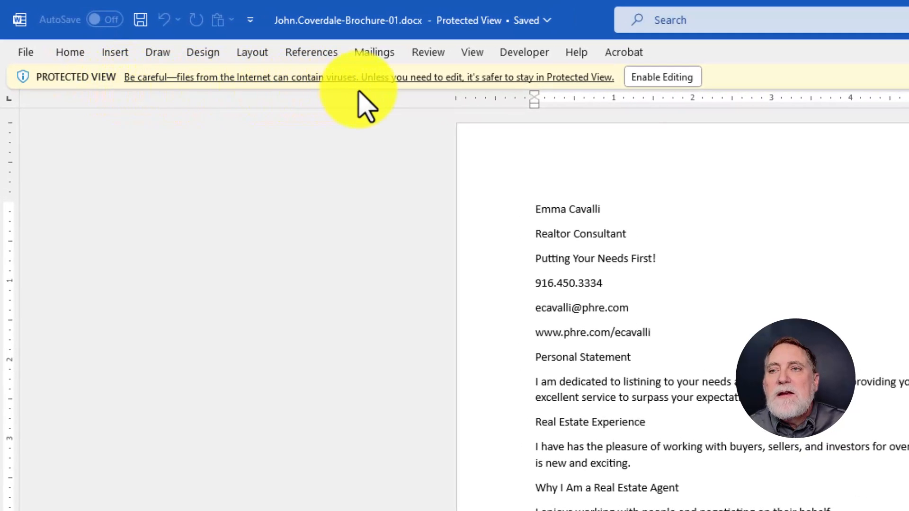
click(656, 79)
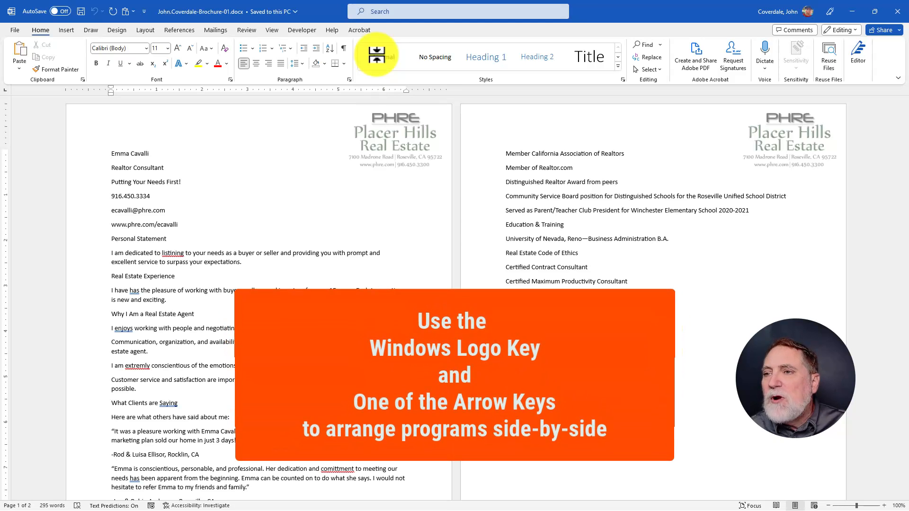
- Arrange Word and the browser side by side, maximize both windows again and return to the project instructions
key(super+Right)
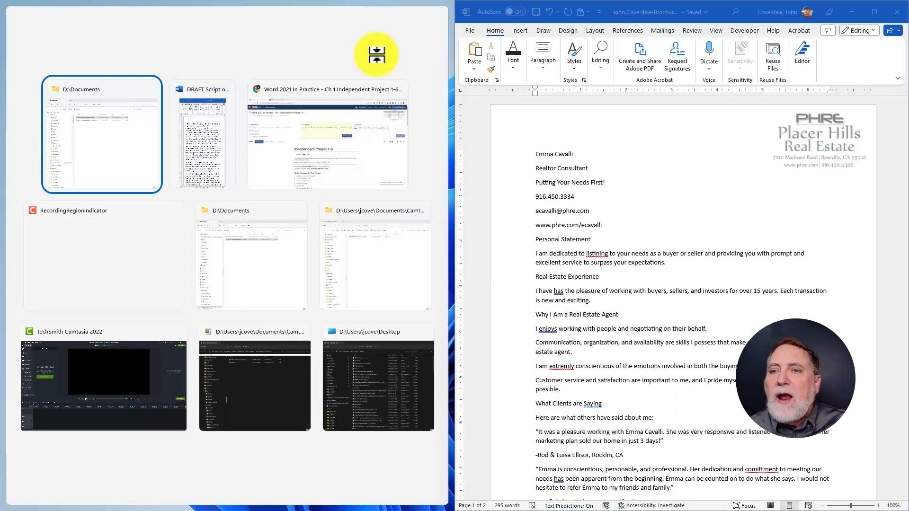
click(358, 163)
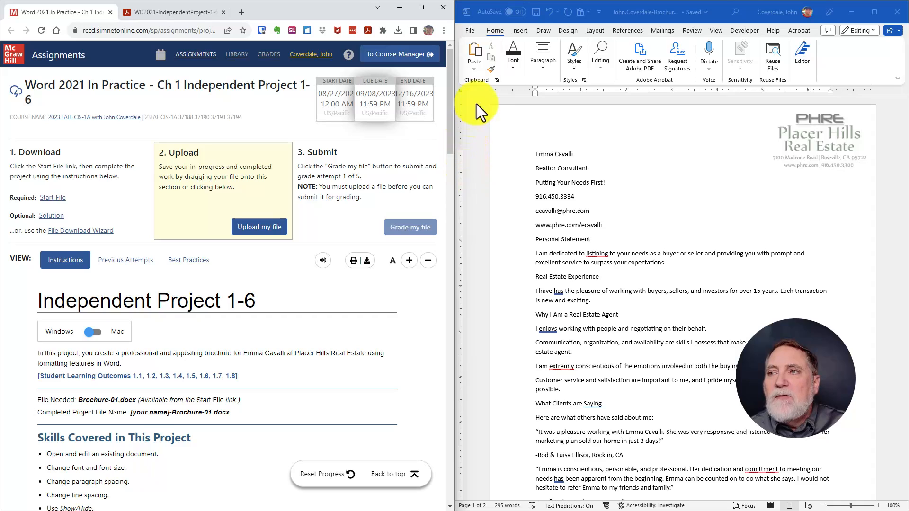
click(873, 12)
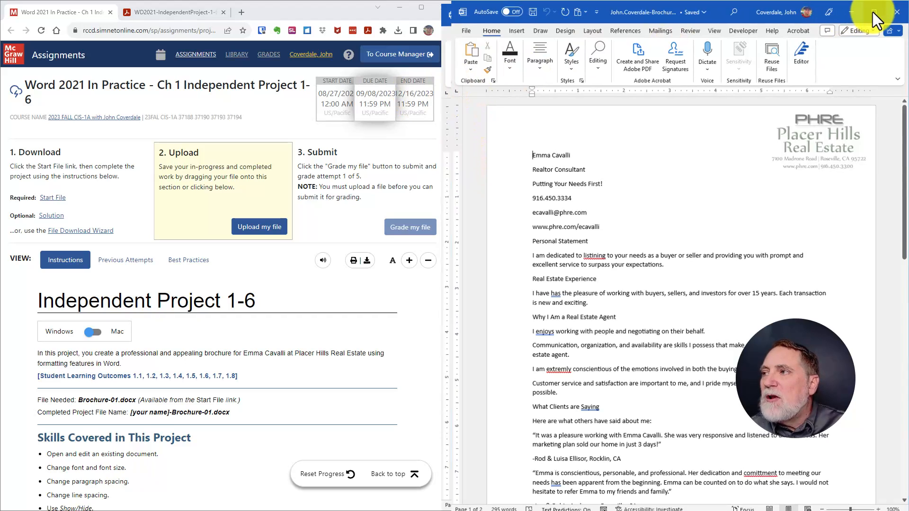
key(alt+Tab)
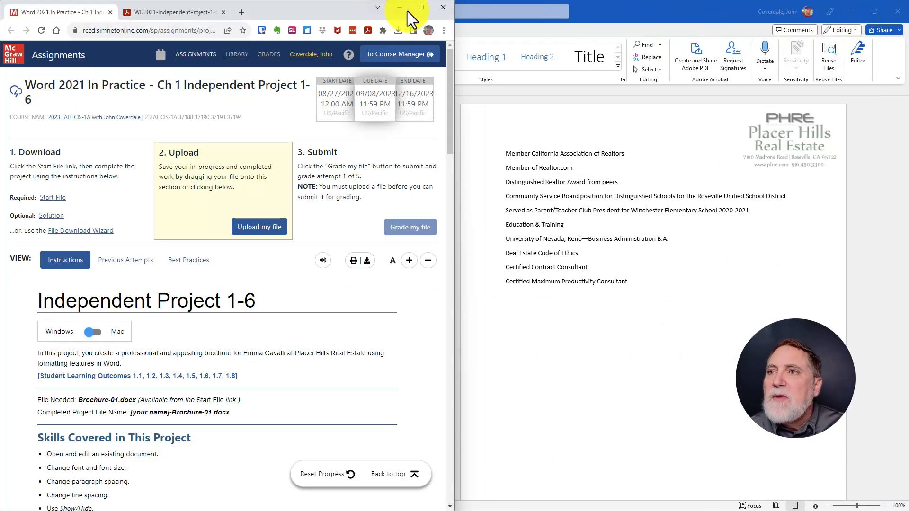
click(420, 7)
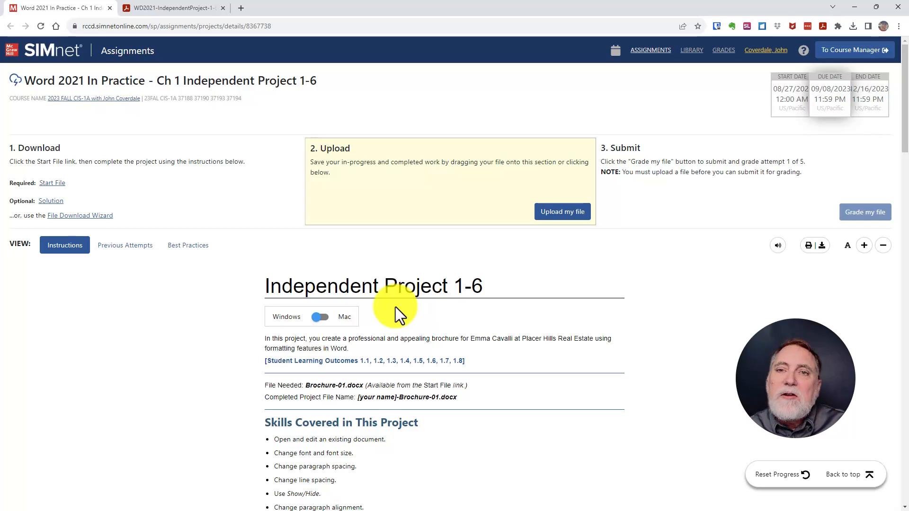
key(alt+Tab)
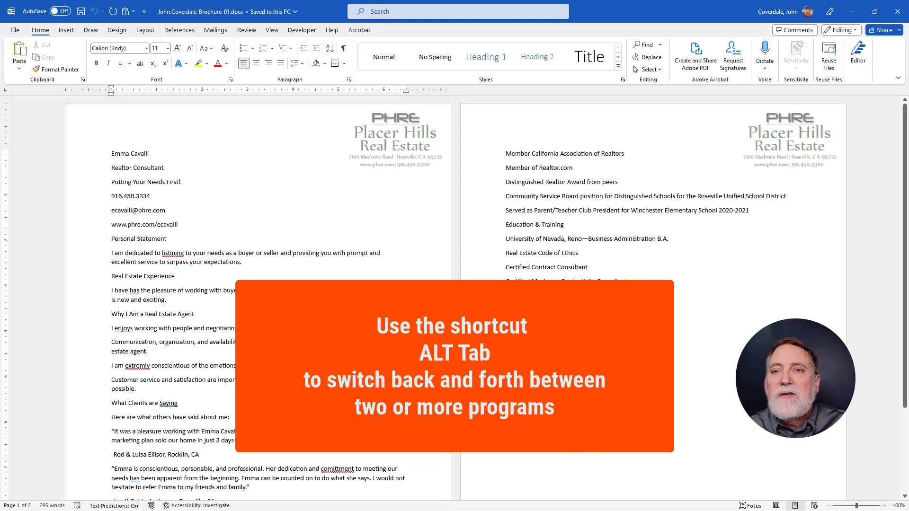
key(alt+Tab)
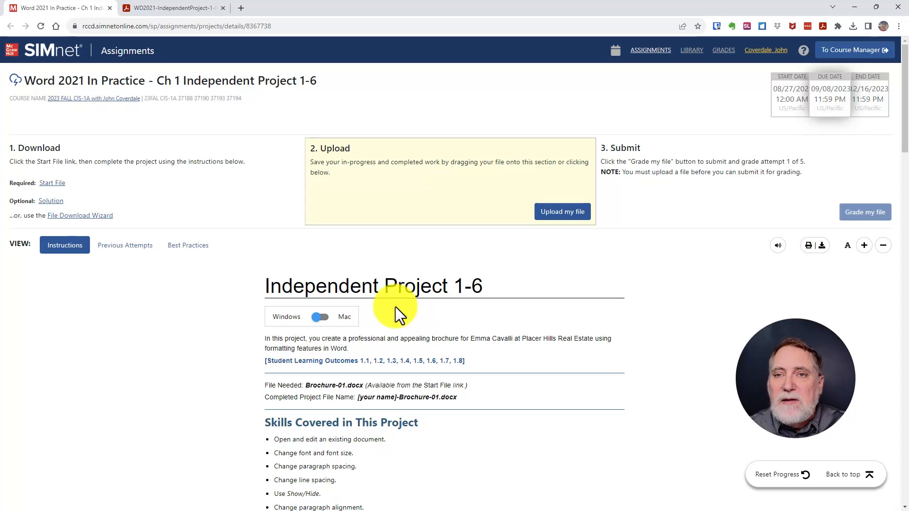
- Review the skills covered and the list of steps to complete in the project instructions
scroll(395, 306, down, 6)
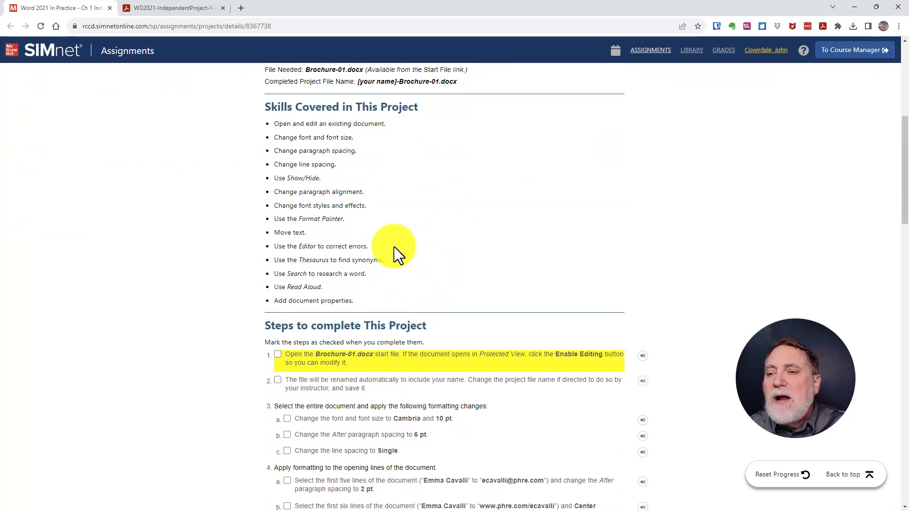
drag(265, 106, 375, 299)
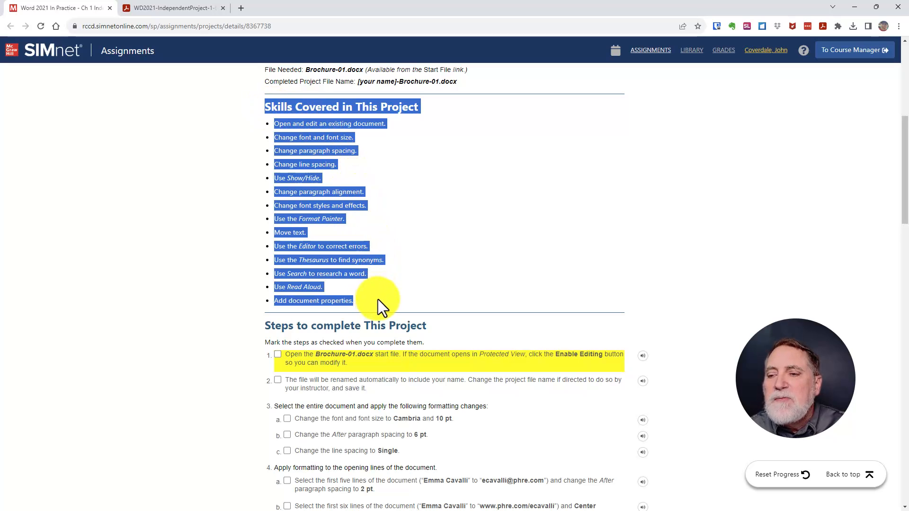
click(348, 299)
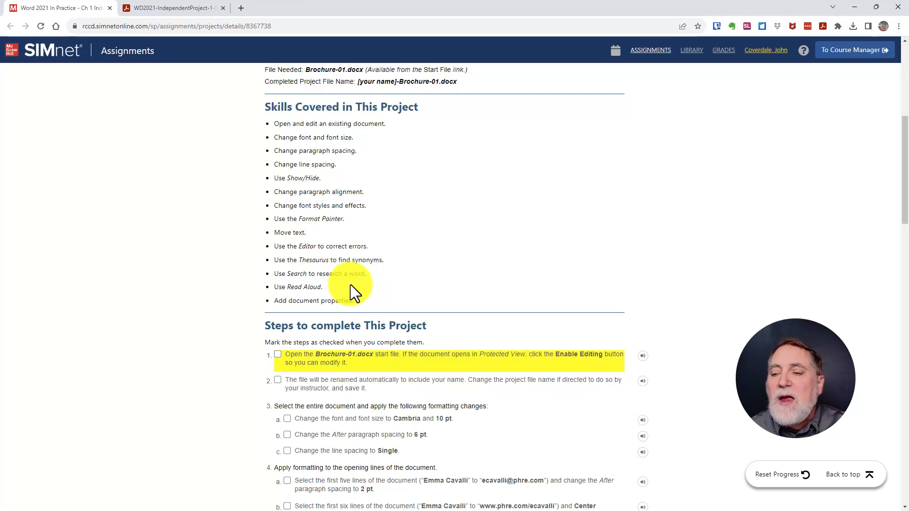
scroll(383, 236, down, 3)
scroll(387, 229, down, 3)
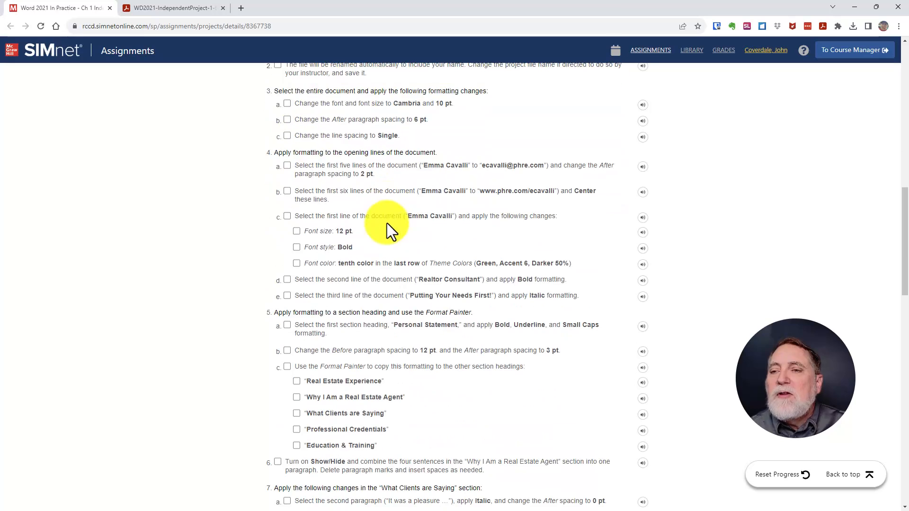
drag(903, 229, 902, 209)
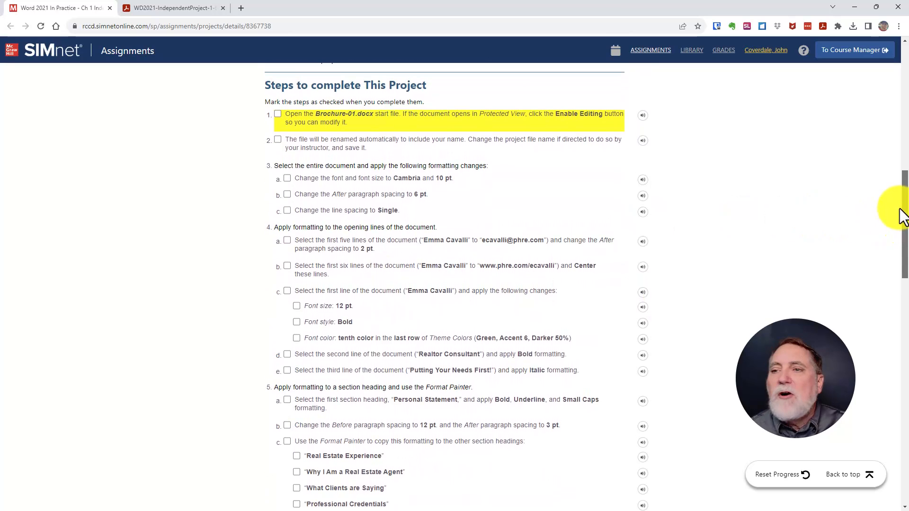
- Check off steps 1 and 2 of the project instructions and enlarge the page for easier reading
click(277, 118)
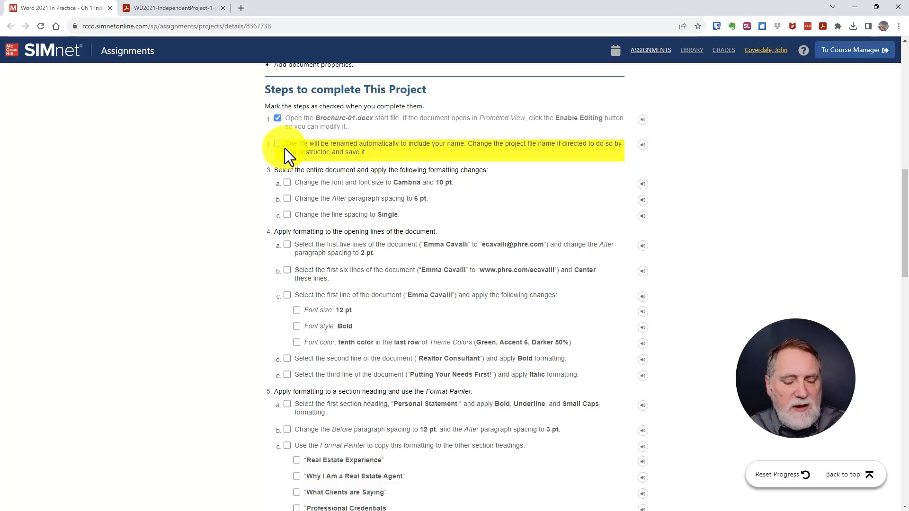
key(ctrl+plus)
key(ctrl+plus)
key(ctrl+plus)
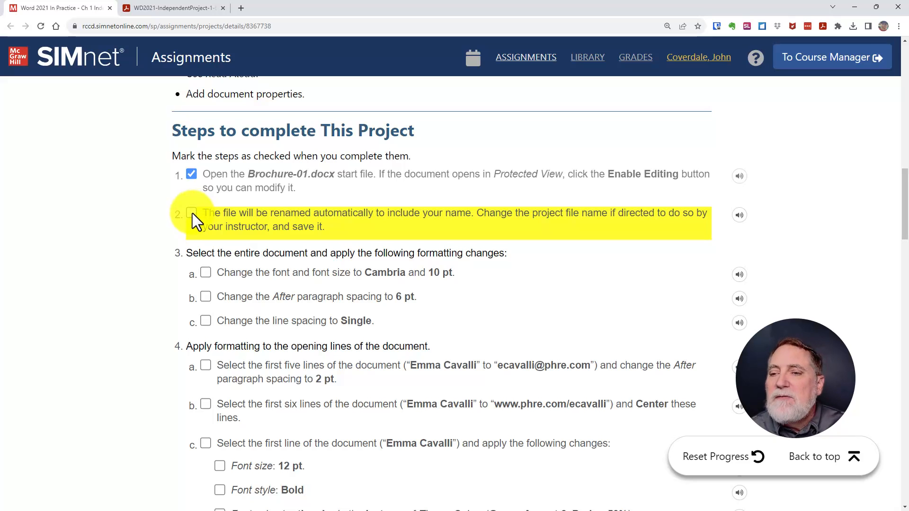
click(192, 213)
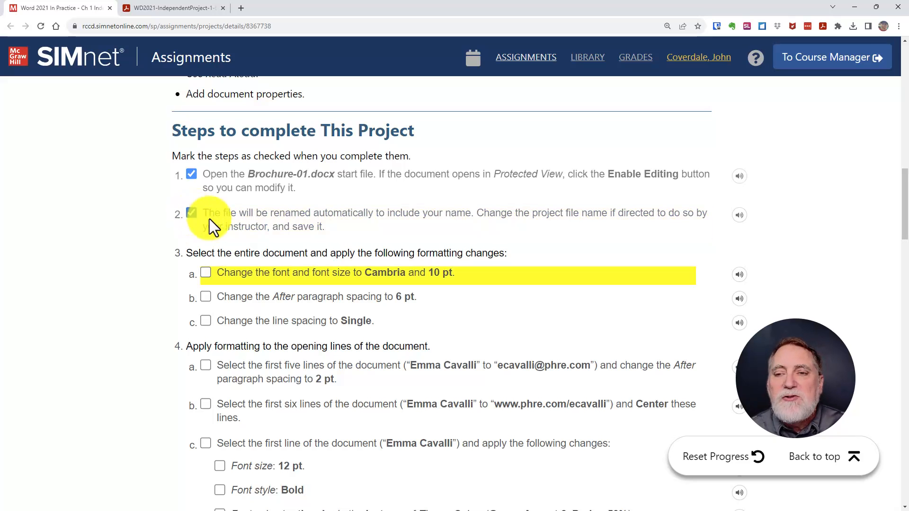
- Locate step 3 of the project instructions, switch to the brochure in Word and select the entire document
drag(904, 186, 905, 214)
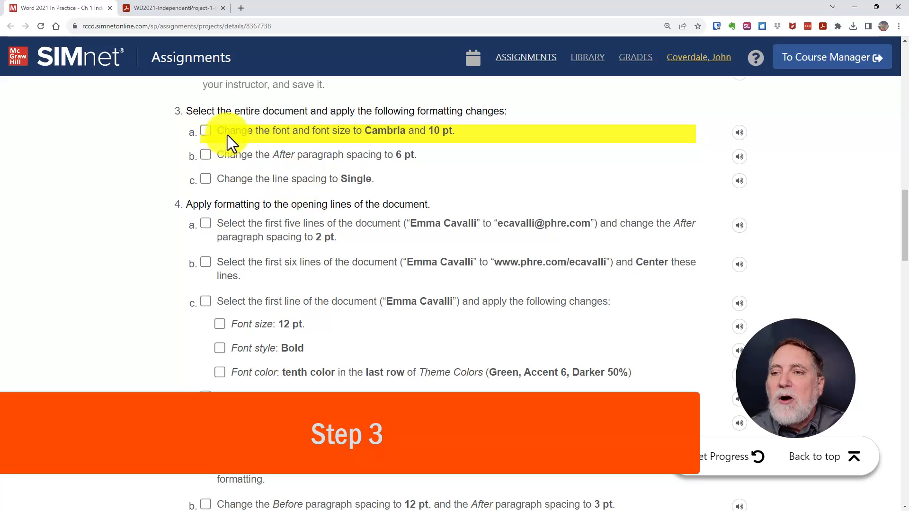
drag(188, 113, 305, 111)
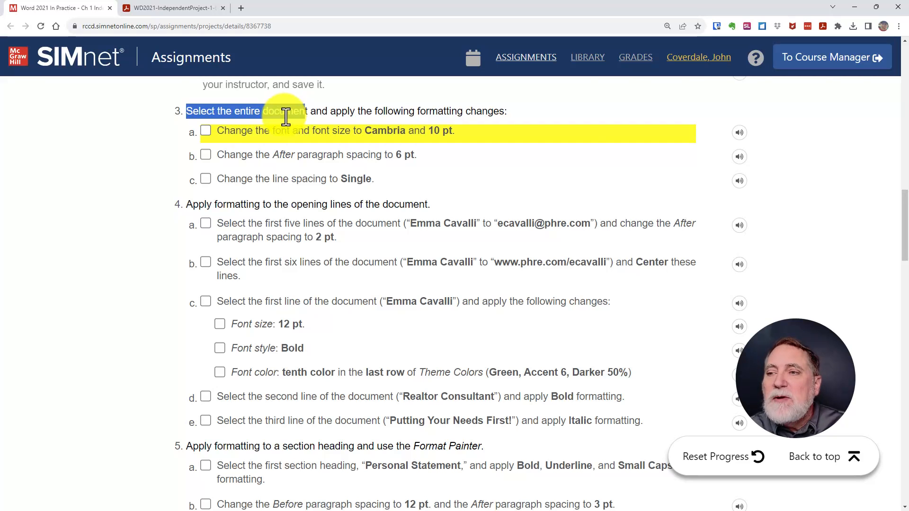
key(alt+Tab)
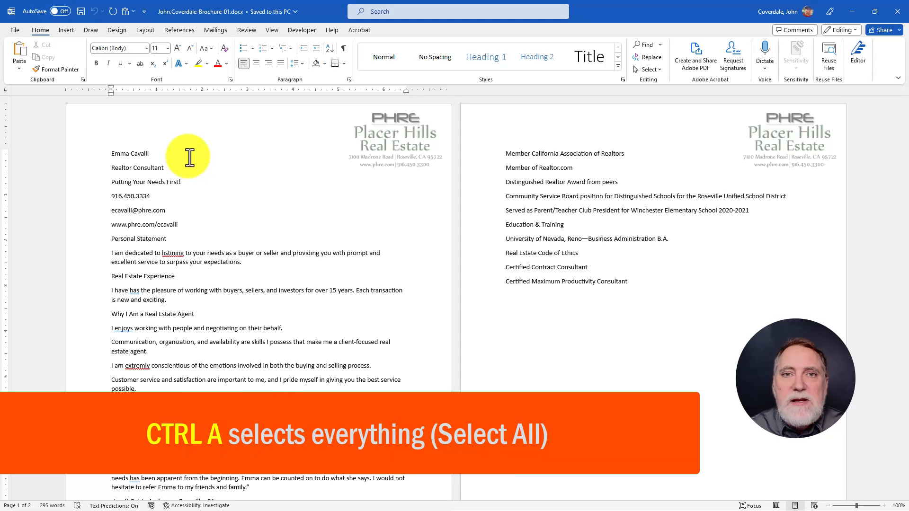
key(ctrl+a)
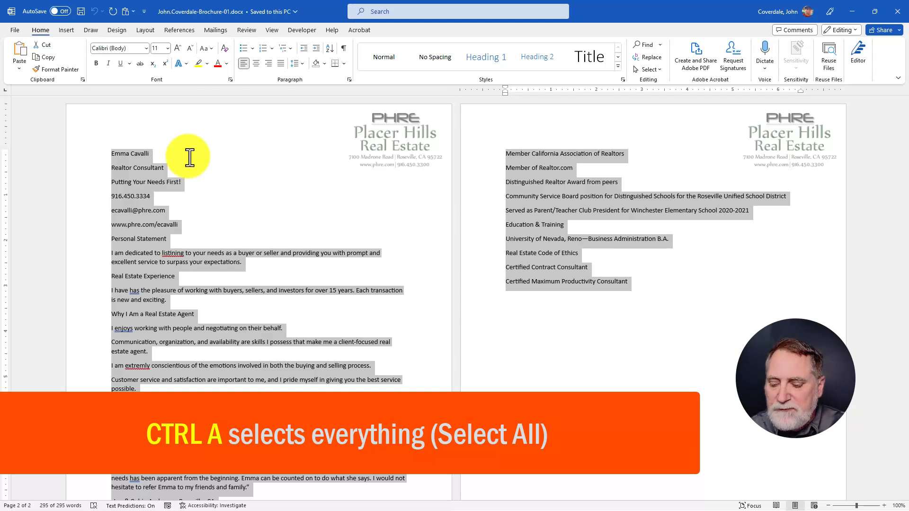
- Clear the selection and reselect the whole brochure with the Select All command
click(190, 157)
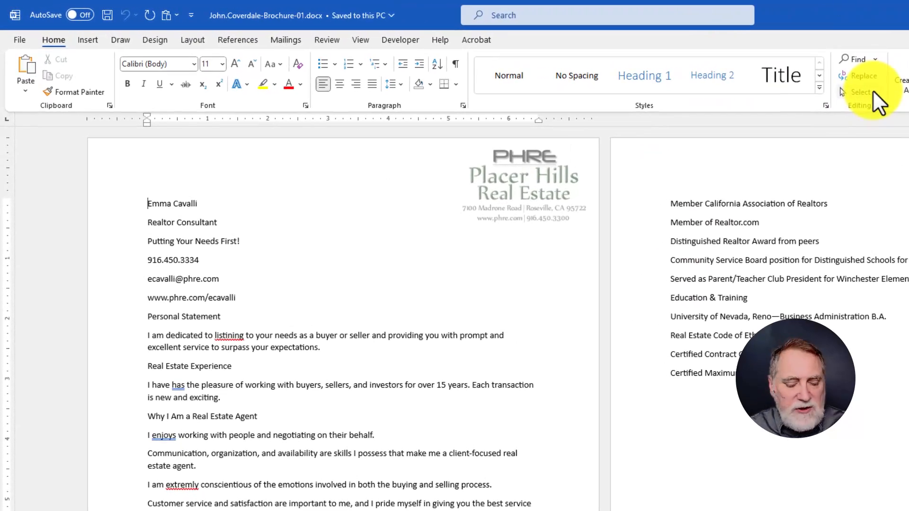
click(765, 79)
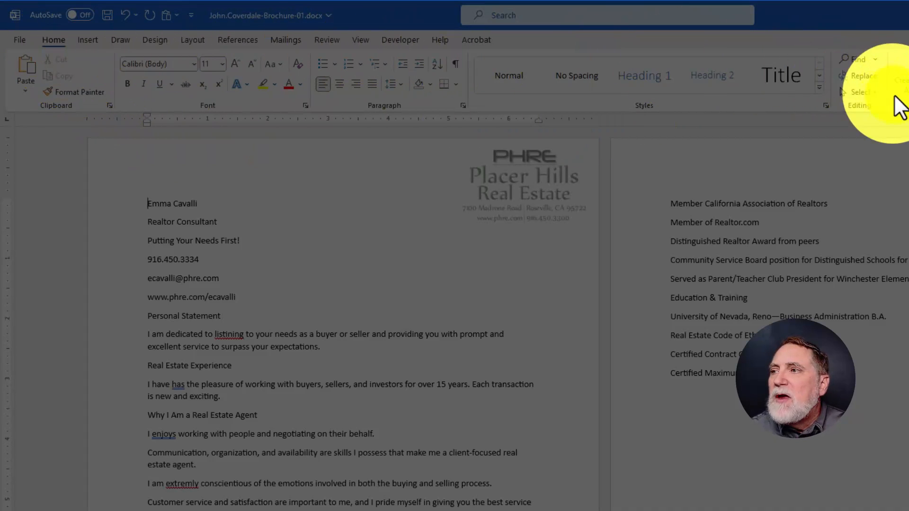
click(865, 92)
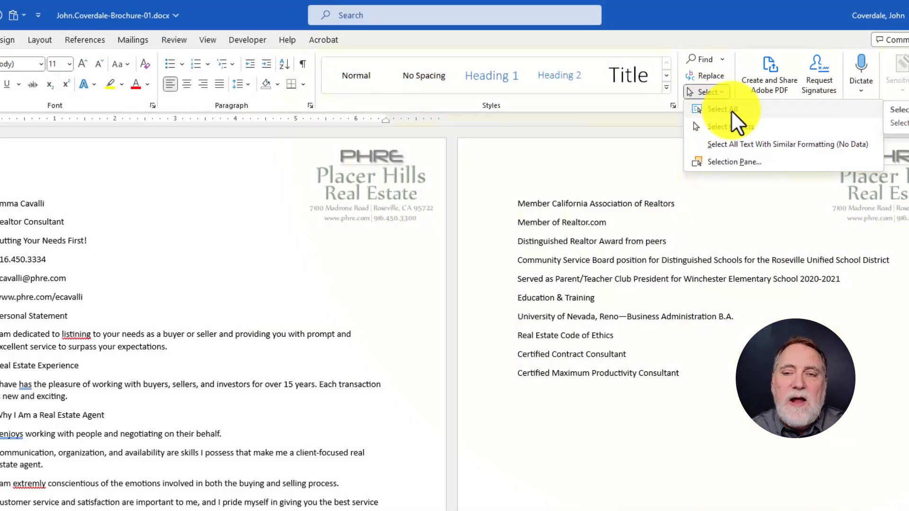
click(731, 110)
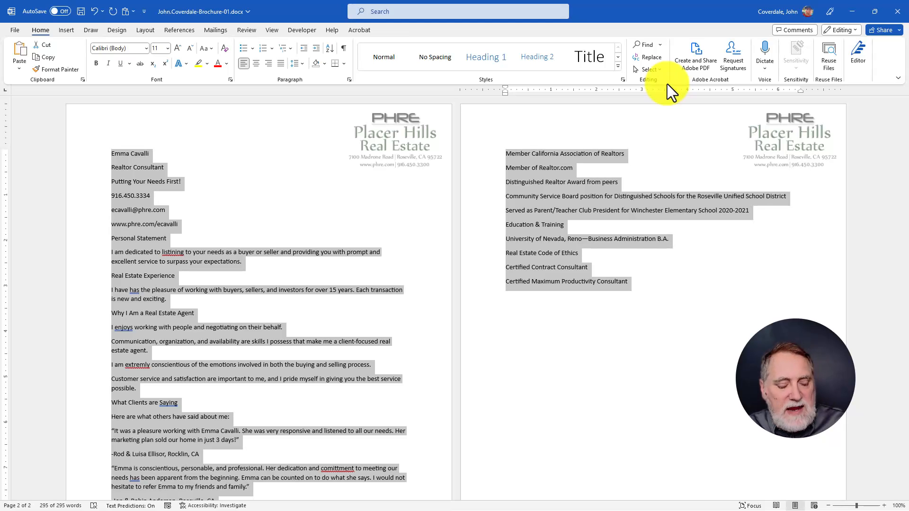
- Check the required font in the project instructions and set the entire brochure document to Cambria
key(alt+Tab)
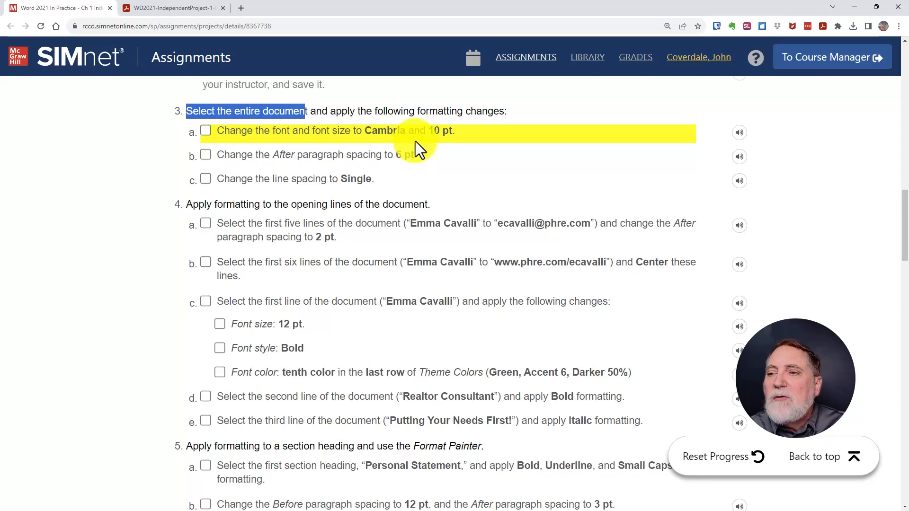
key(alt+Tab)
key(ctrl+a)
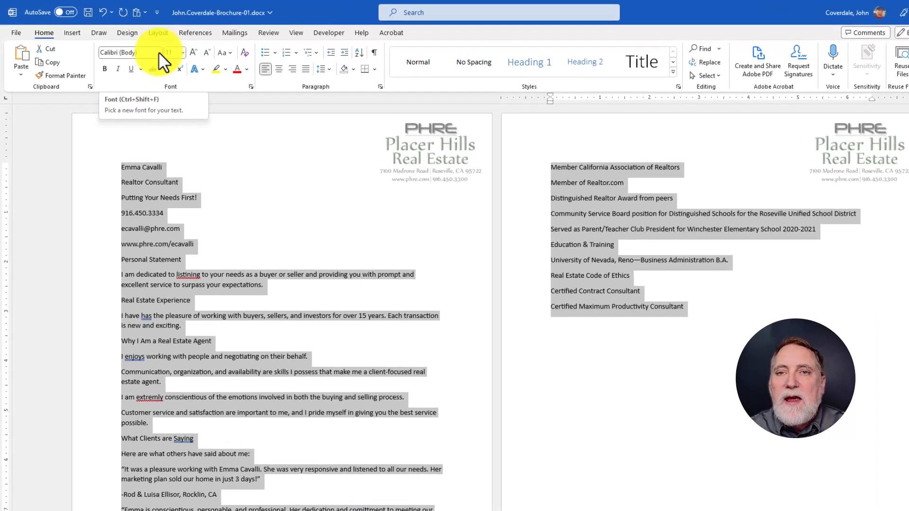
click(145, 49)
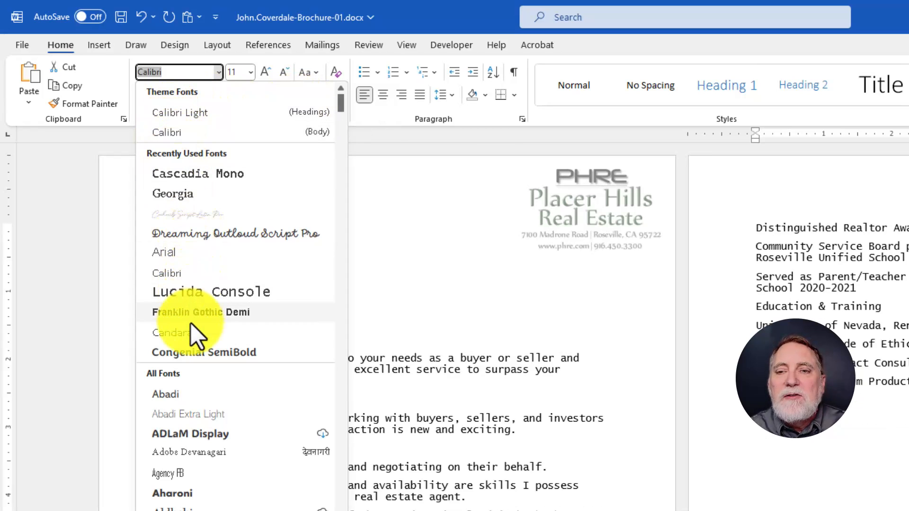
scroll(190, 400, down, 20)
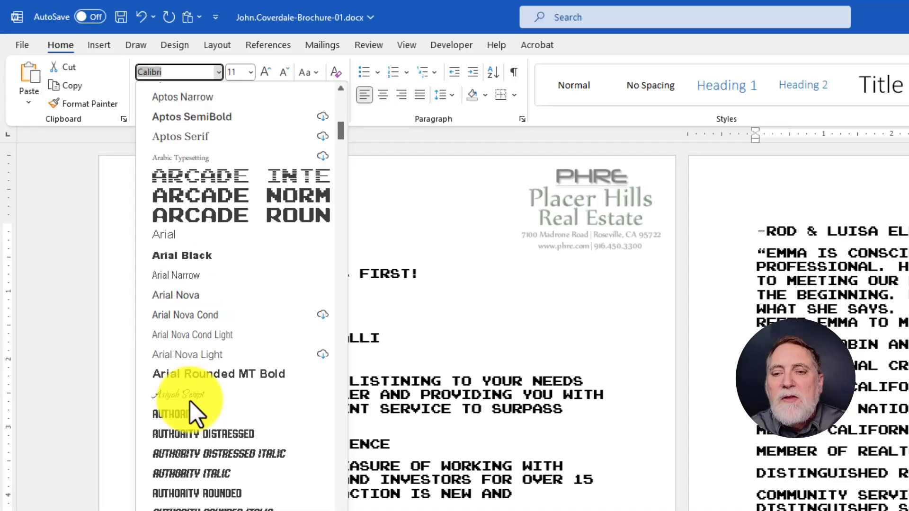
scroll(190, 400, down, 20)
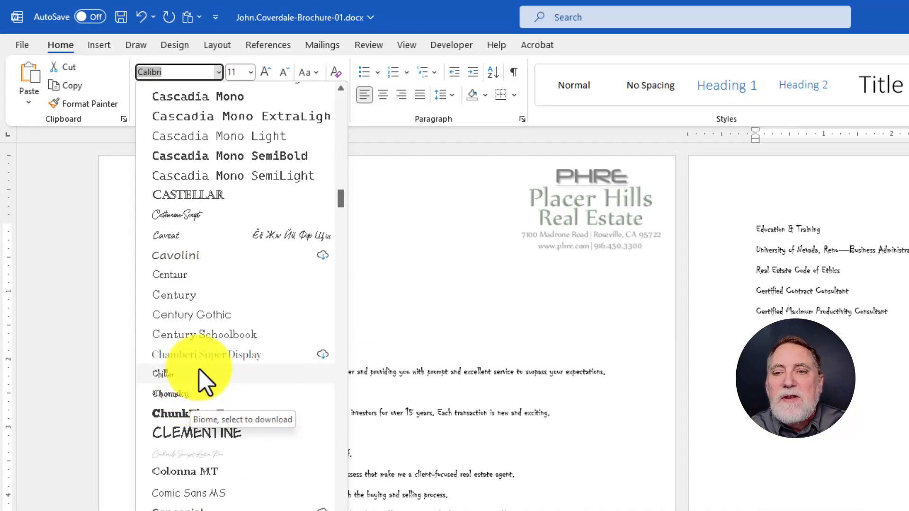
scroll(201, 359, up, 10)
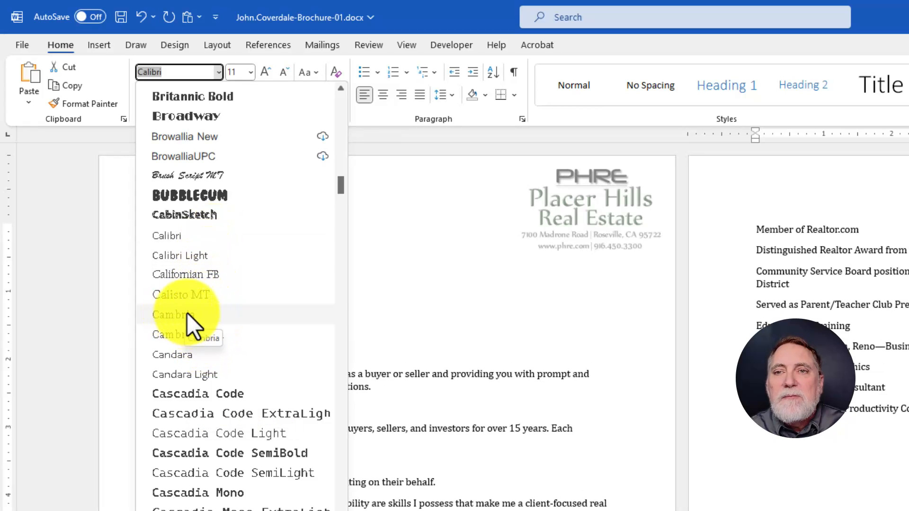
drag(180, 73, 99, 31)
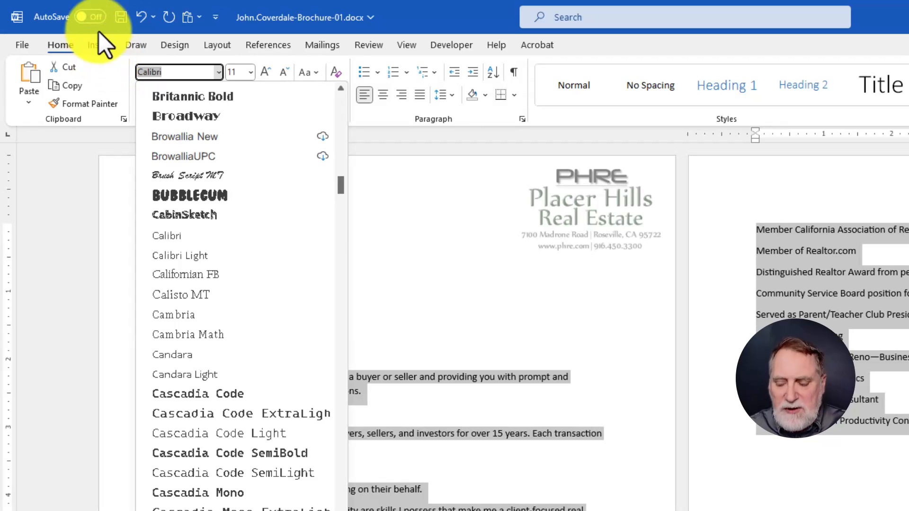
key(Delete)
text(Cam)
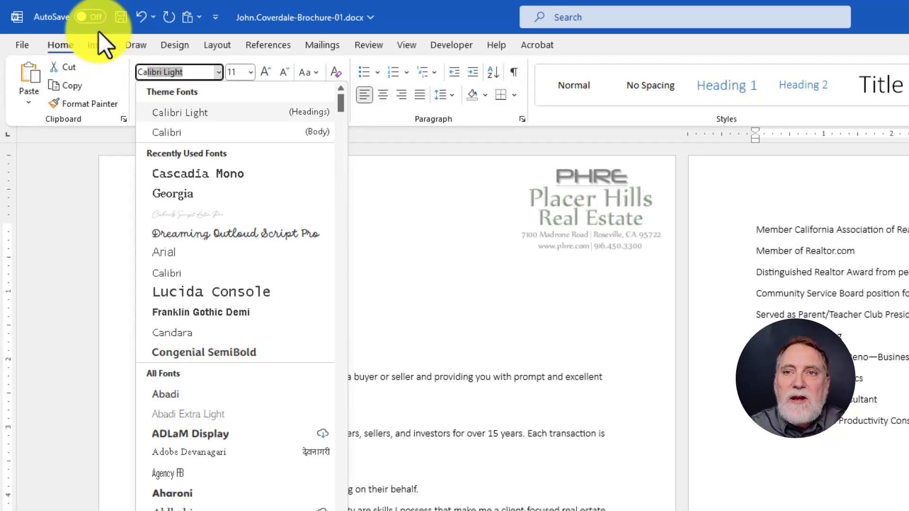
text(bria)
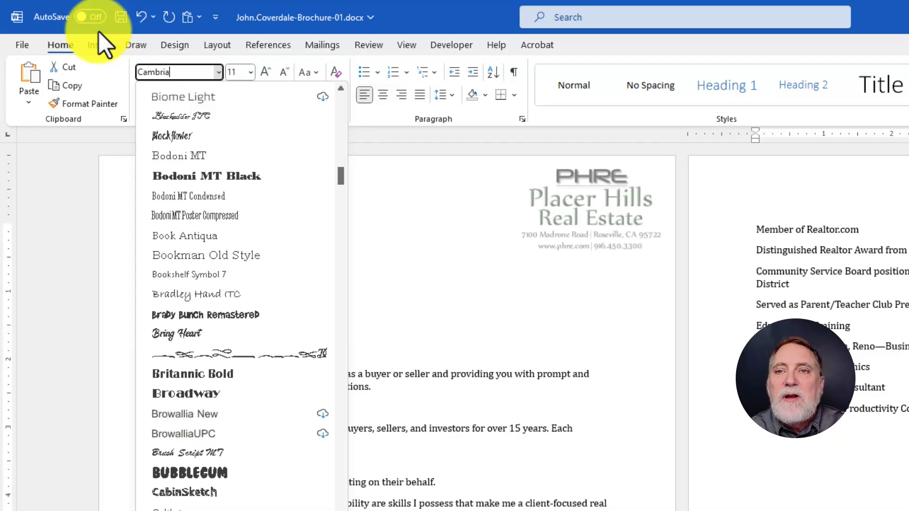
key(Return)
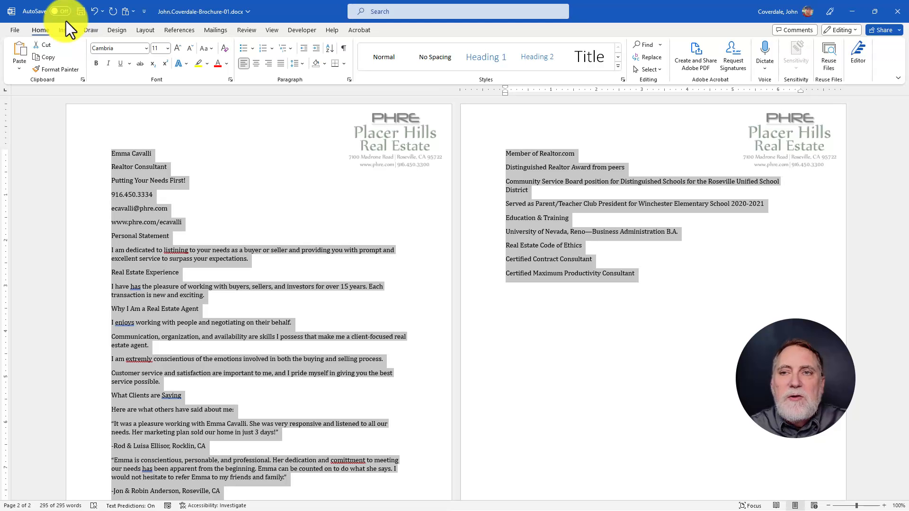
- Set the entire brochure's font size to 10 pt and check off step 3a in the project instructions
click(168, 49)
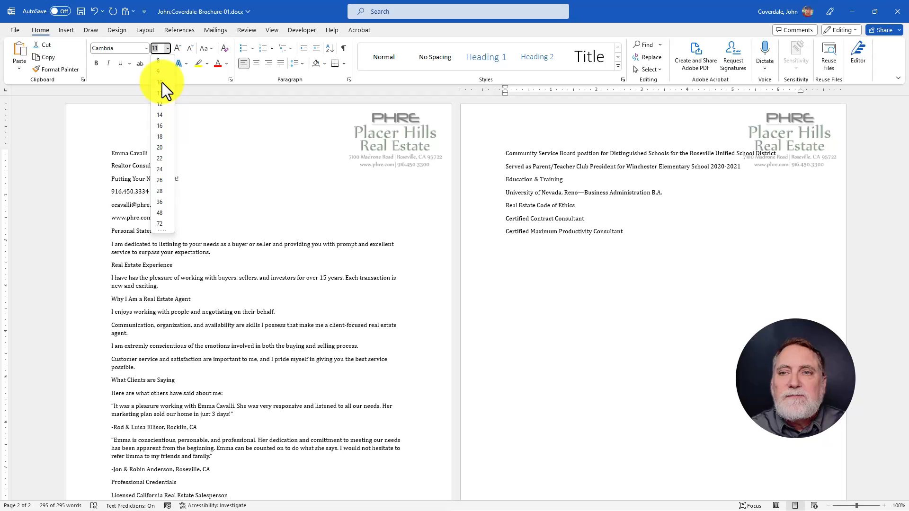
click(162, 82)
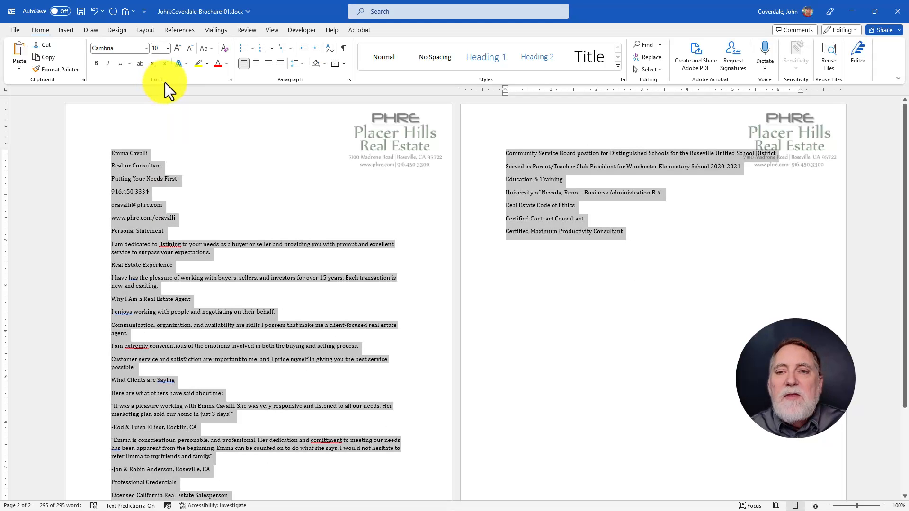
key(alt+Tab)
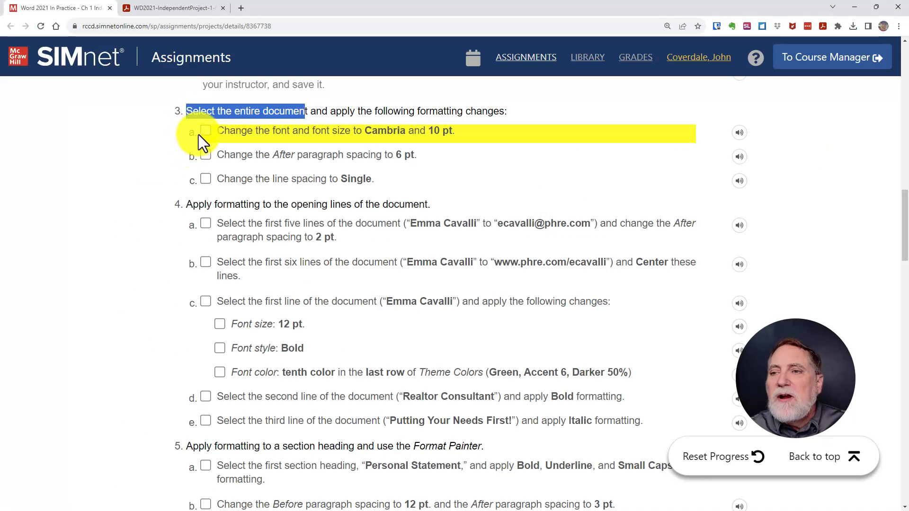
click(204, 132)
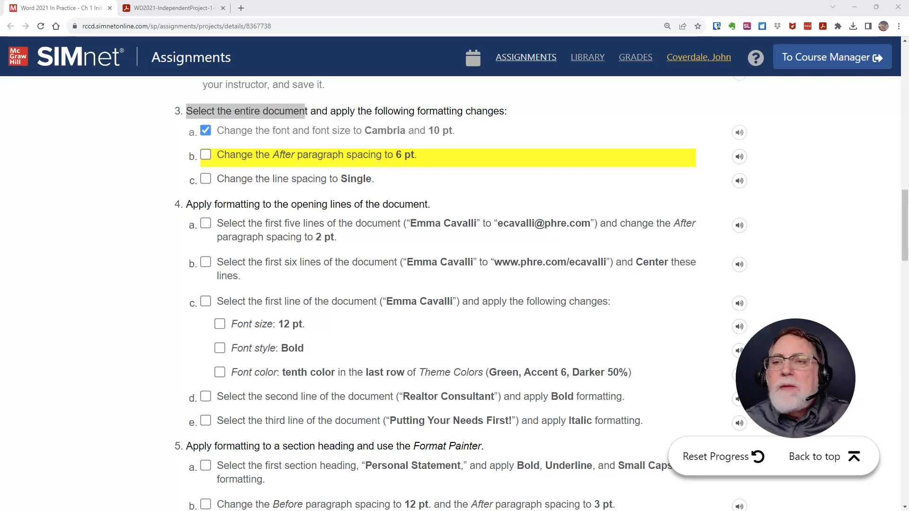
- Bring up the Tale Of 2 Cities example document in a maximized Word window and zoom it to 200%
drag(0, 28, 450, 69)
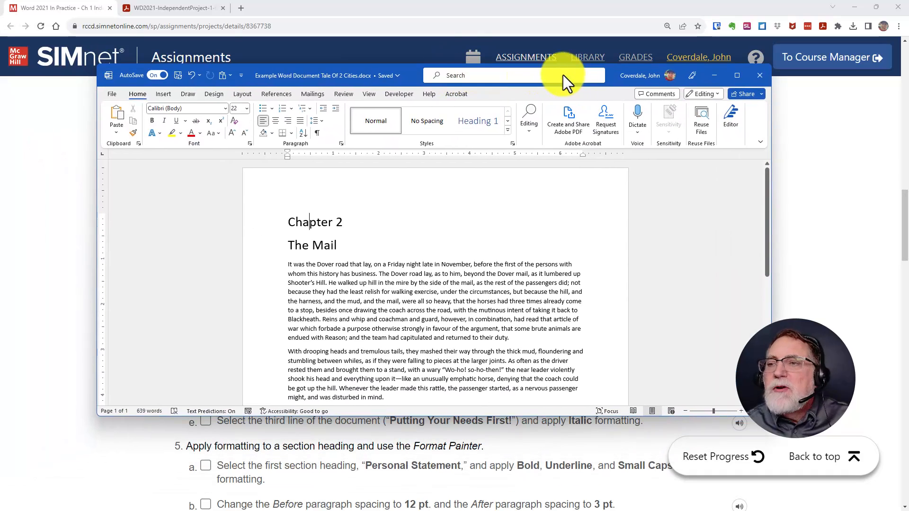
click(736, 72)
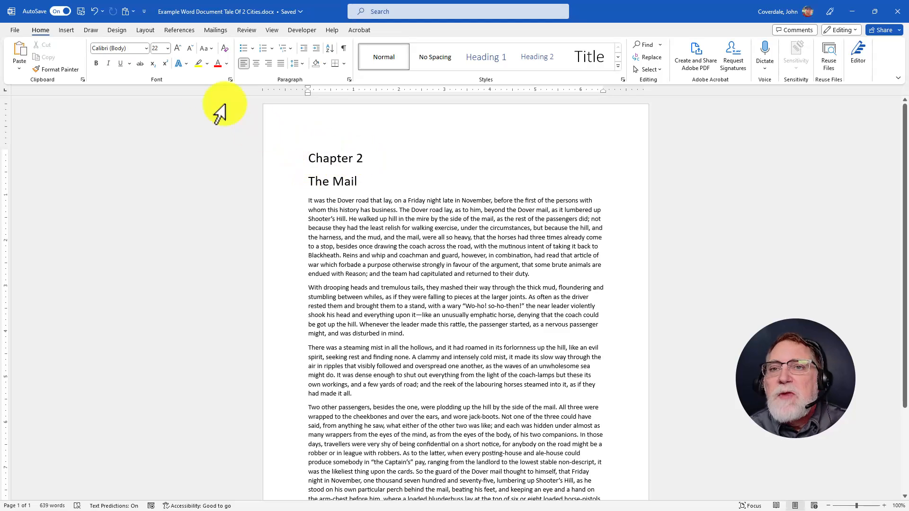
key(ctrl)
key(ctrl)
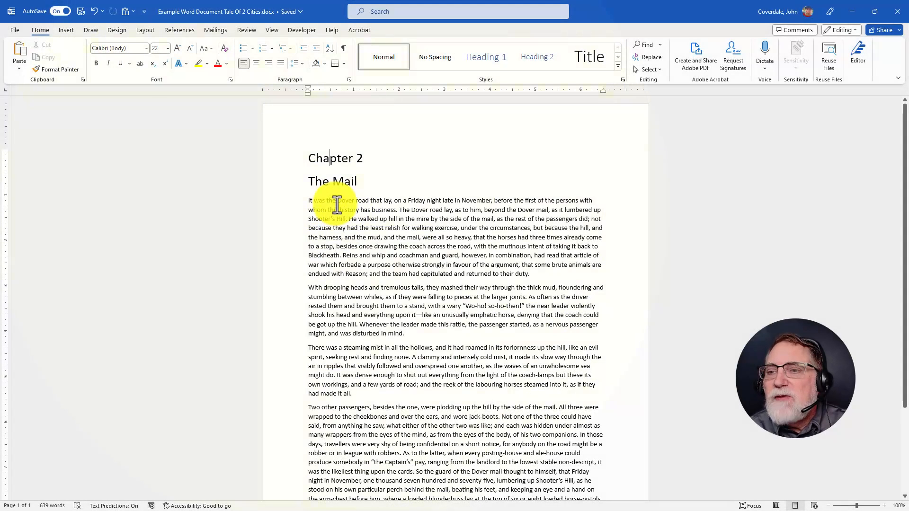
click(330, 158)
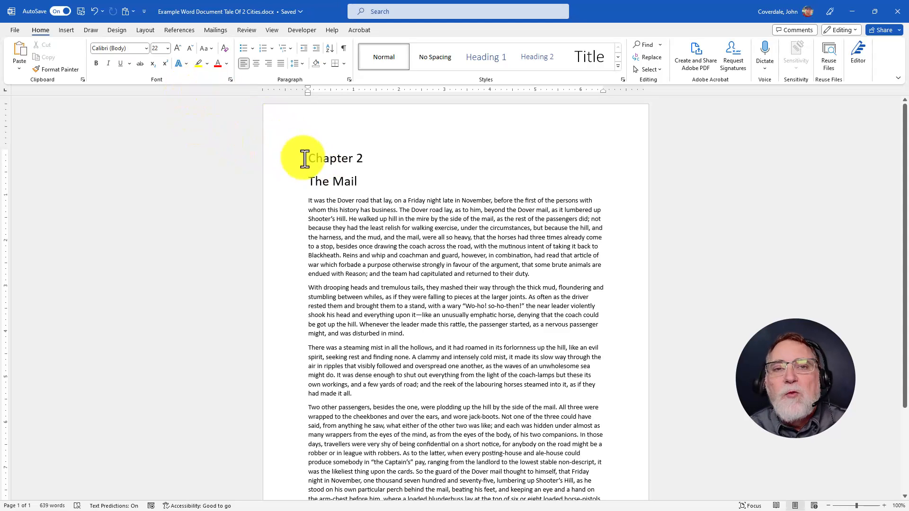
ctrl+scroll(326, 194, up, 6)
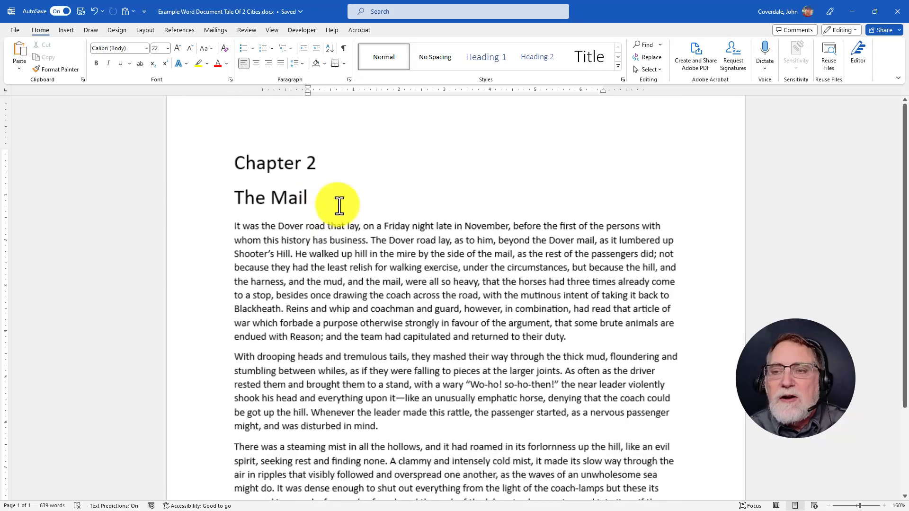
ctrl+scroll(339, 204, up, 4)
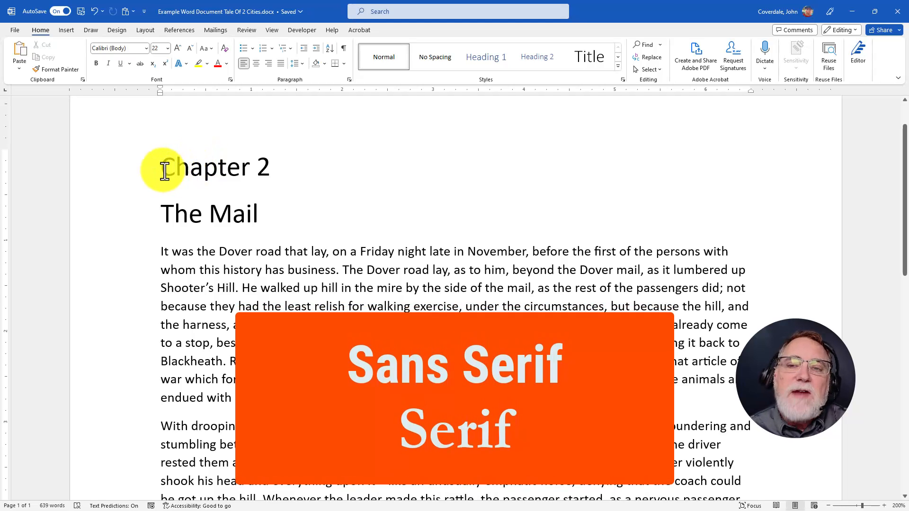
- Change the font of the "Chapter 2" and "The Mail" heading lines to Times New Roman
drag(164, 170, 240, 171)
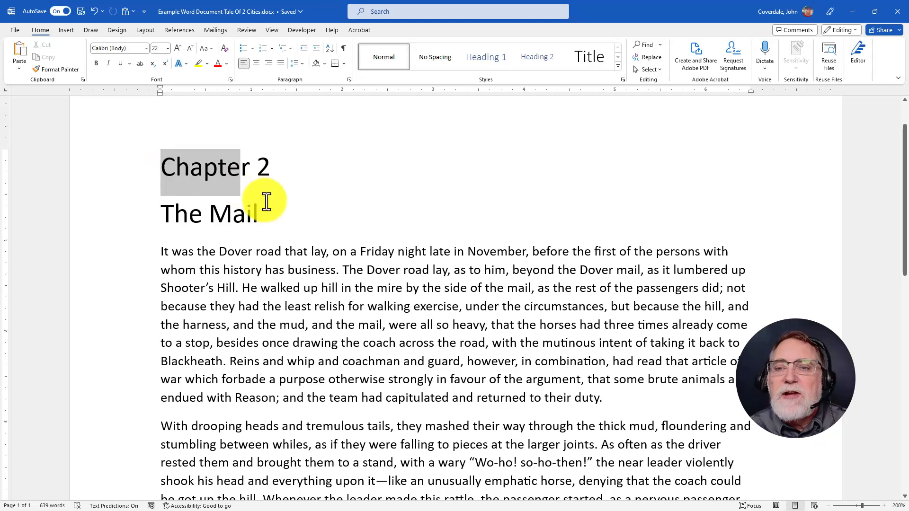
drag(266, 202, 278, 211)
click(147, 49)
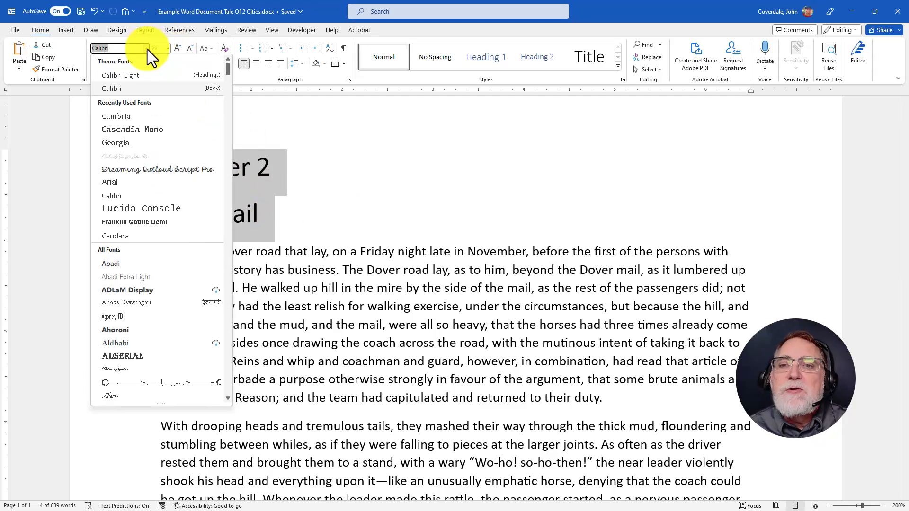
text(Times New Roman)
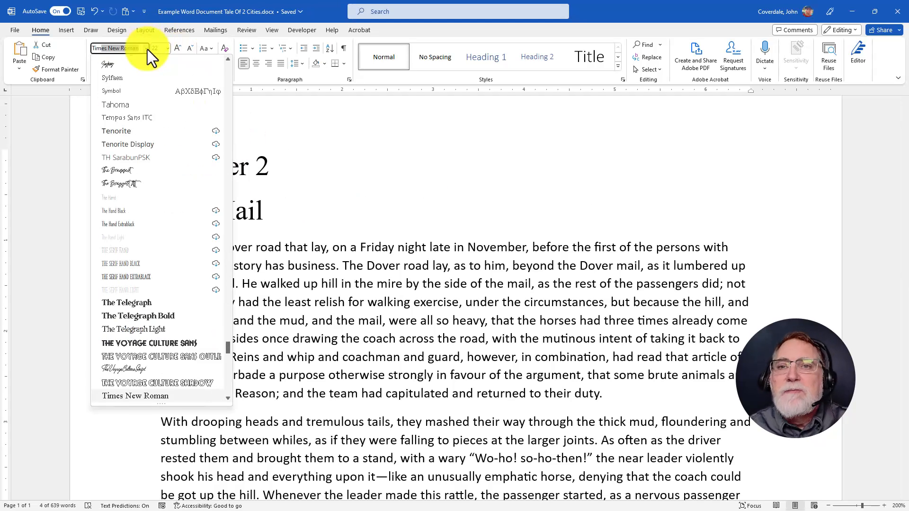
key(Return)
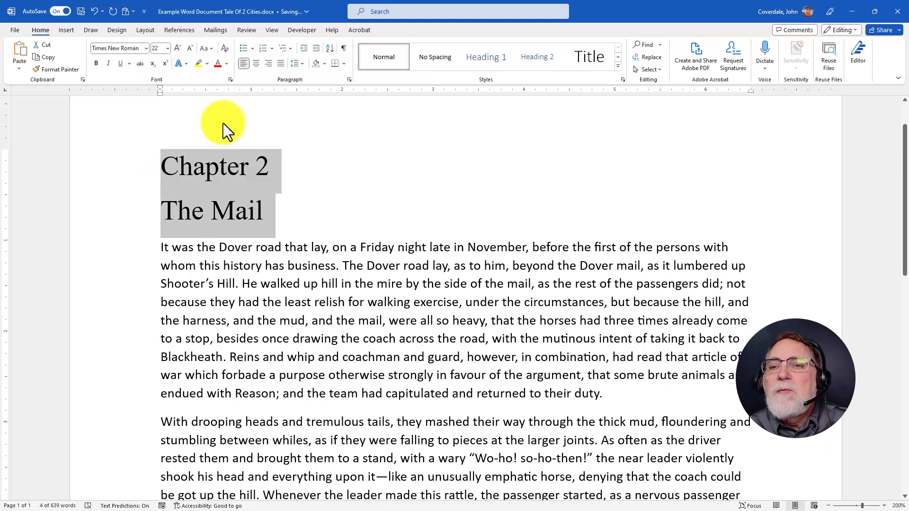
- Increase the font size of the "Chapter 2" and "The Mail" lines stepwise to 48 pt
click(178, 49)
click(178, 48)
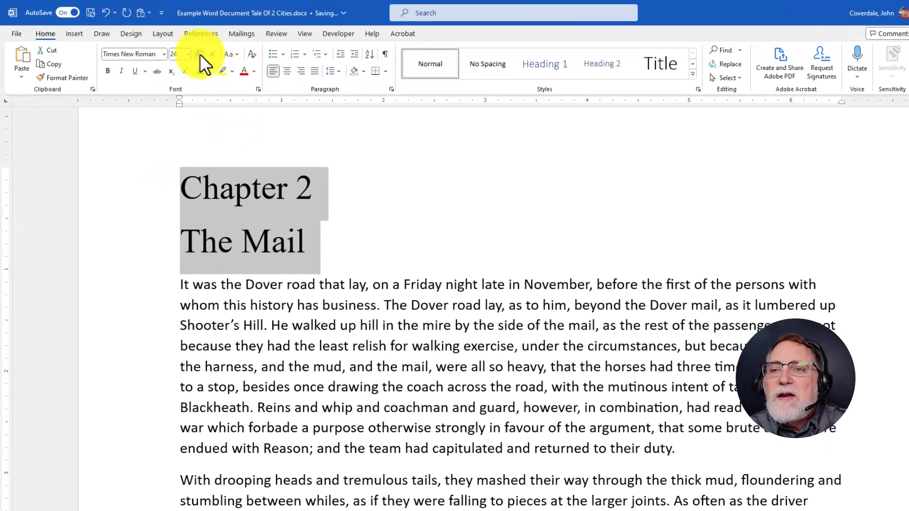
click(178, 49)
click(178, 48)
click(178, 48)
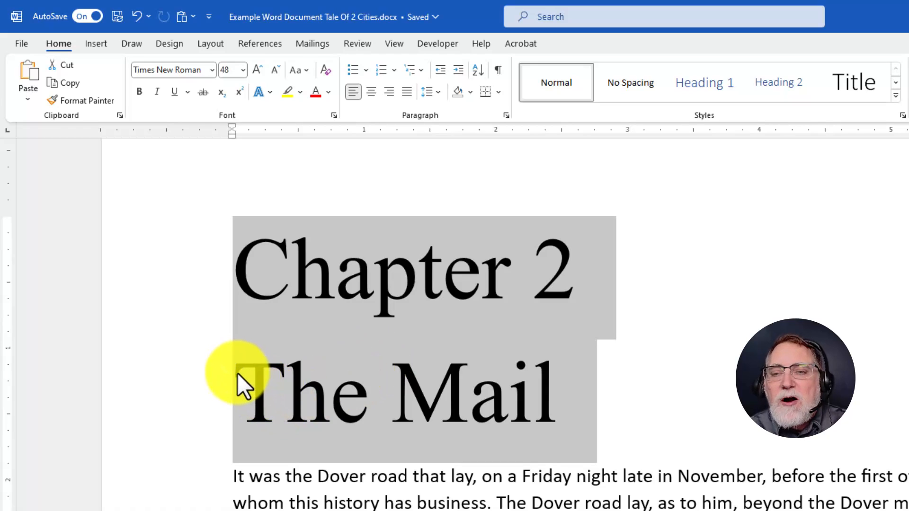
- Change the font of the first body paragraph, beginning "It was the Dover road", to Times New Roman
click(277, 366)
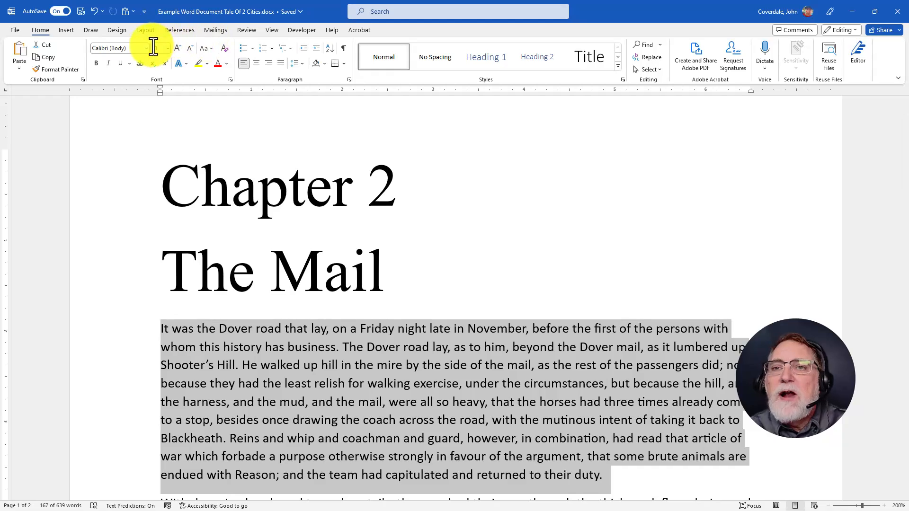
click(146, 48)
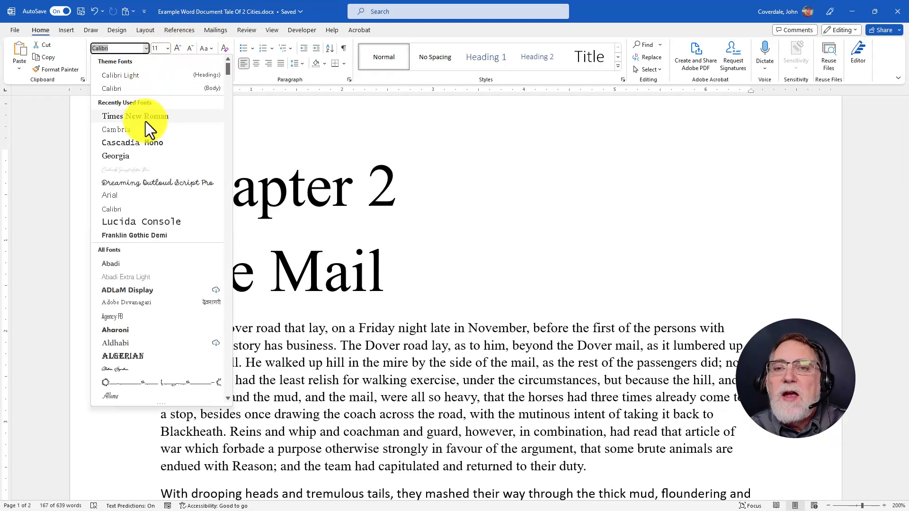
click(145, 122)
click(302, 362)
scroll(302, 362, up, 7)
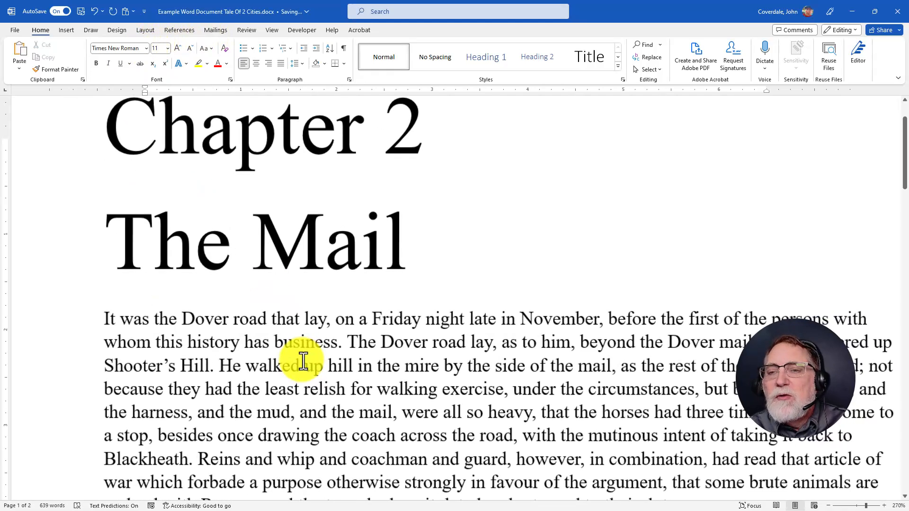
- Copy the "The Mail" heading text and paste a duplicate at the end of the same line
click(124, 243)
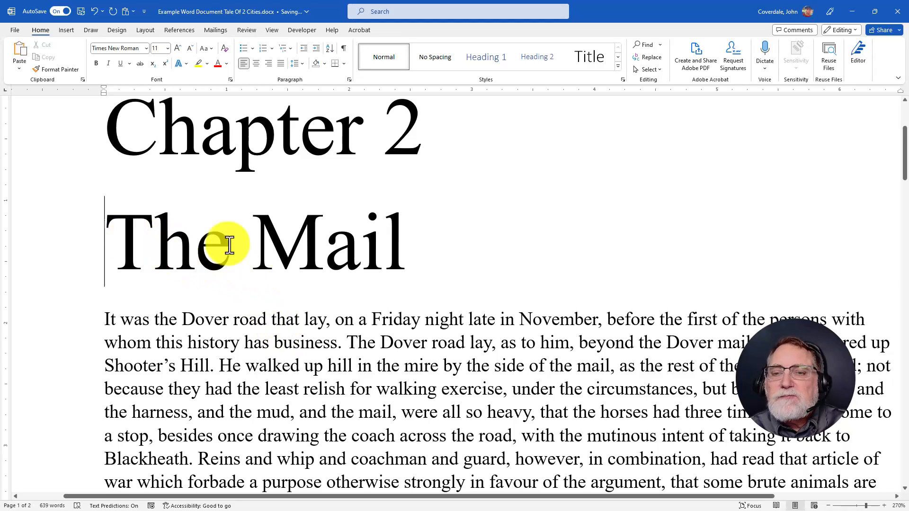
drag(229, 245, 400, 243)
key(ctrl+c)
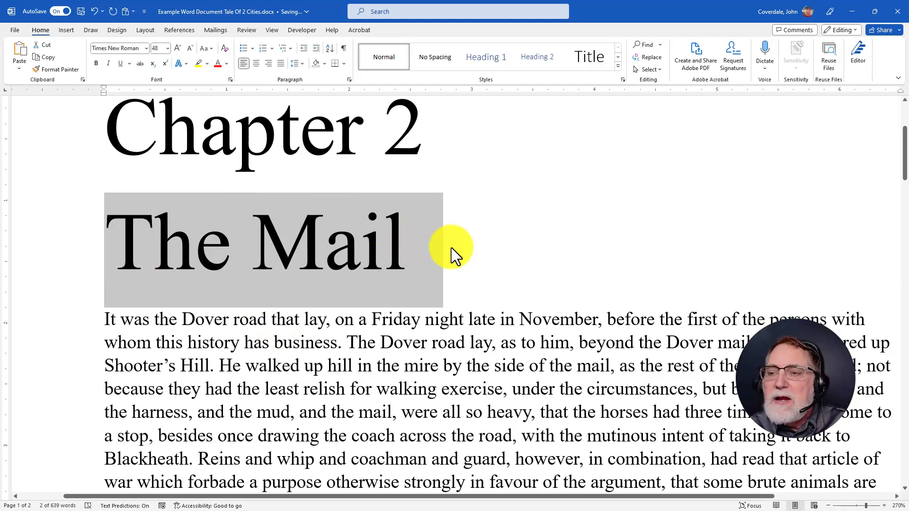
click(451, 248)
key(ctrl+v)
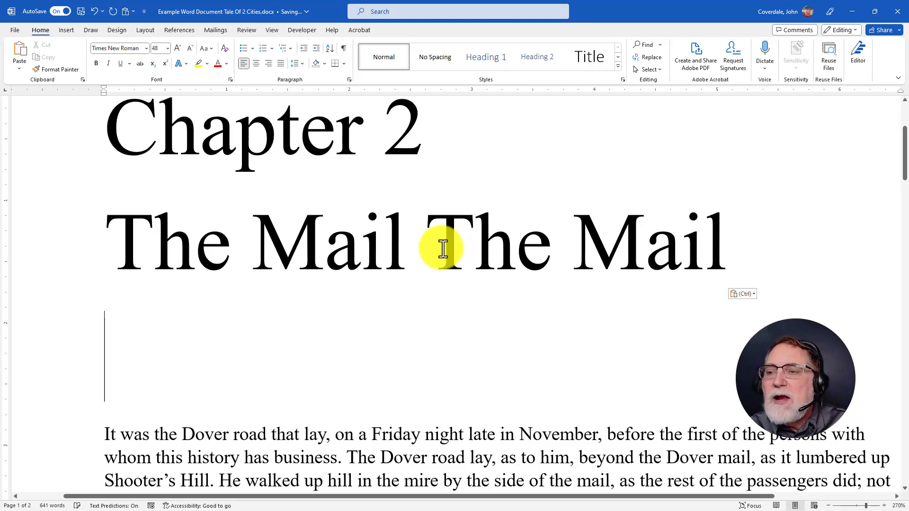
- Set the duplicated "The Mail" text to Calibri (Body) and remove the empty line above the first body paragraph
shift+click(443, 250)
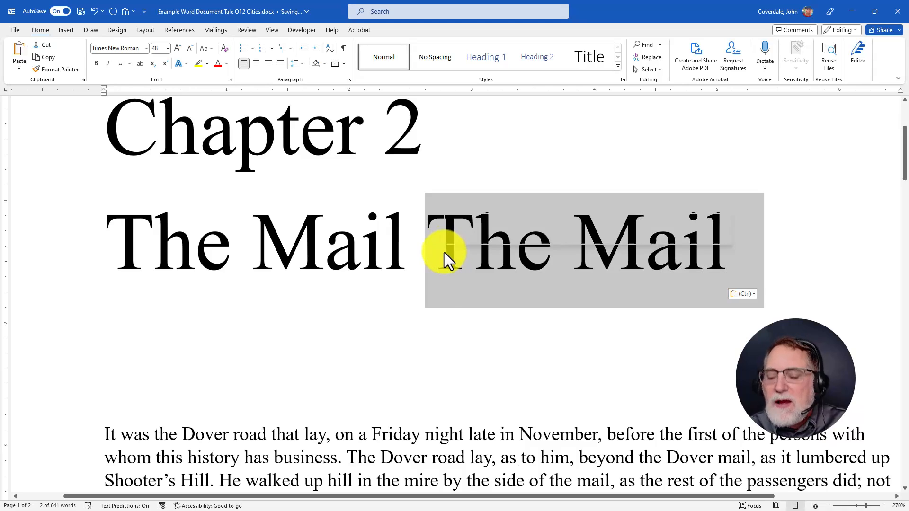
click(146, 48)
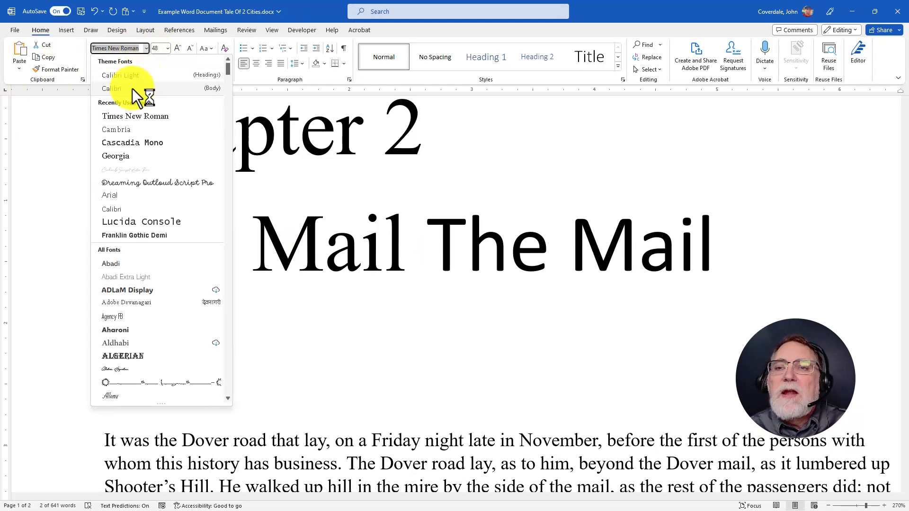
click(134, 89)
click(179, 361)
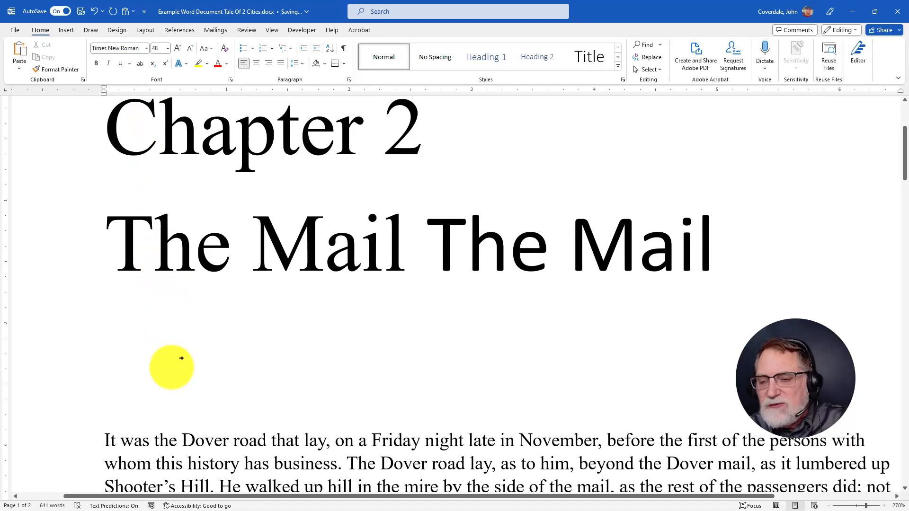
key(BackSpace)
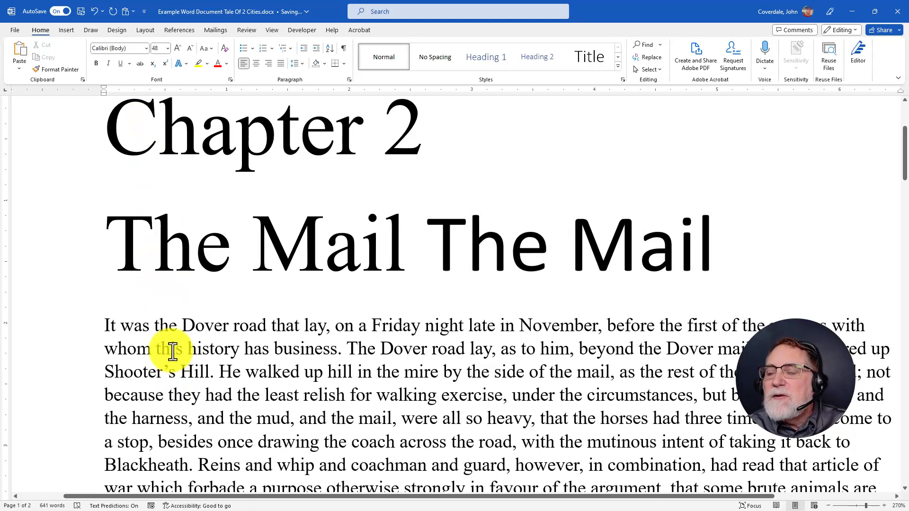
- Change the font of the second "The Mail" to Arial
drag(427, 247, 721, 251)
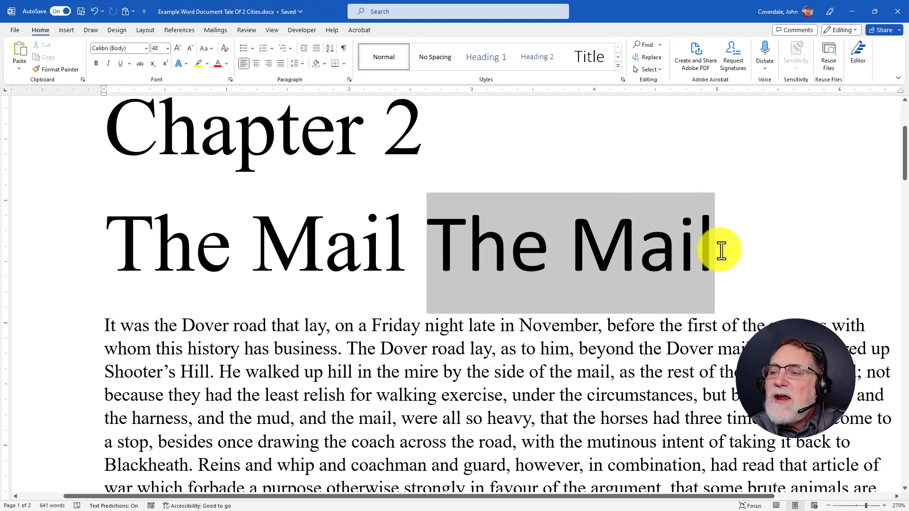
click(135, 49)
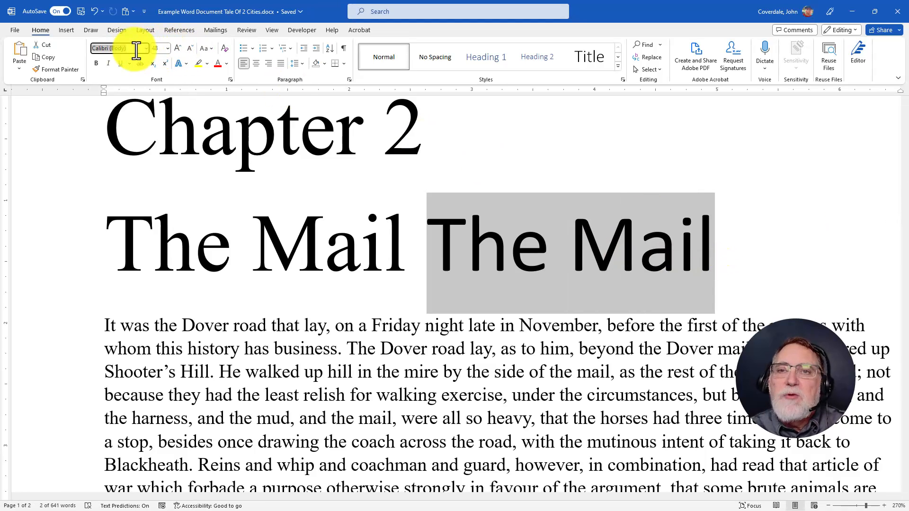
text(Arial)
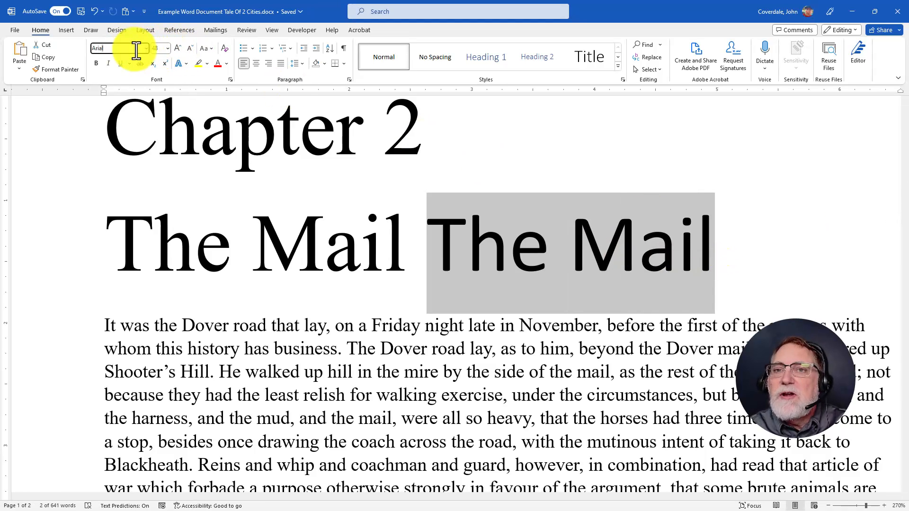
key(Return)
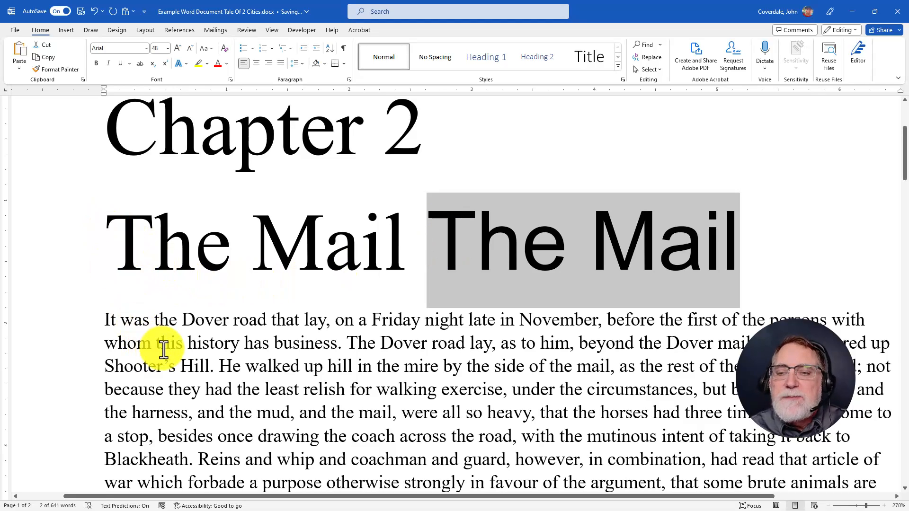
- Switch to the Lifewire article on the 10 best classic serif fonts for print projects and look through its font samples
ctrl+scroll(179, 345, down, 4)
ctrl+scroll(179, 345, down, 13)
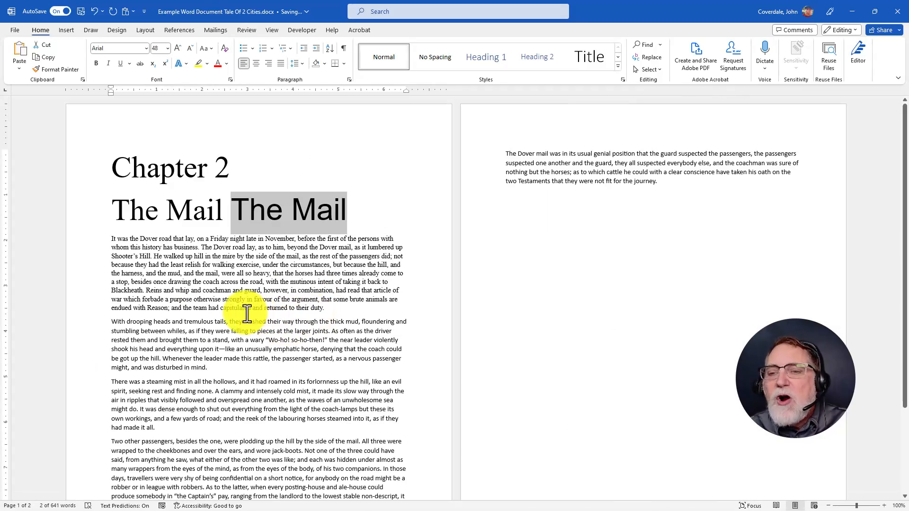
ctrl+scroll(260, 318, up, 1)
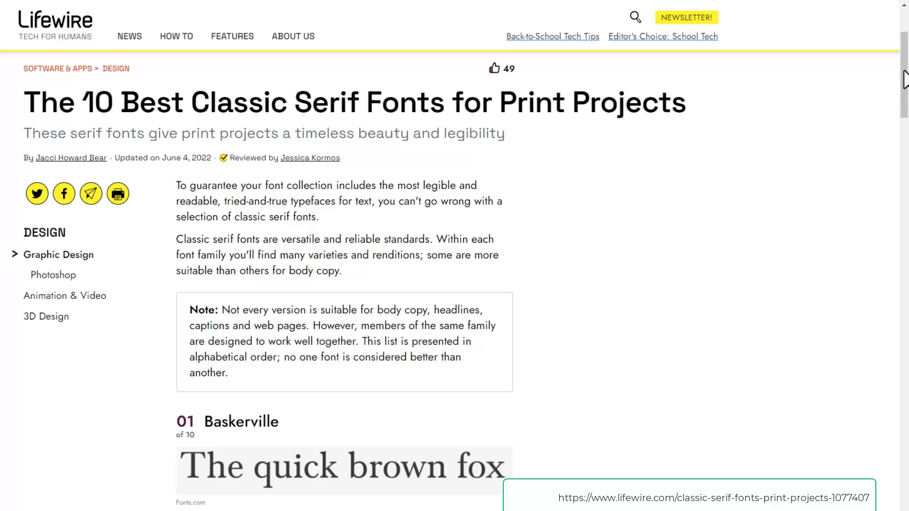
drag(904, 73, 907, 260)
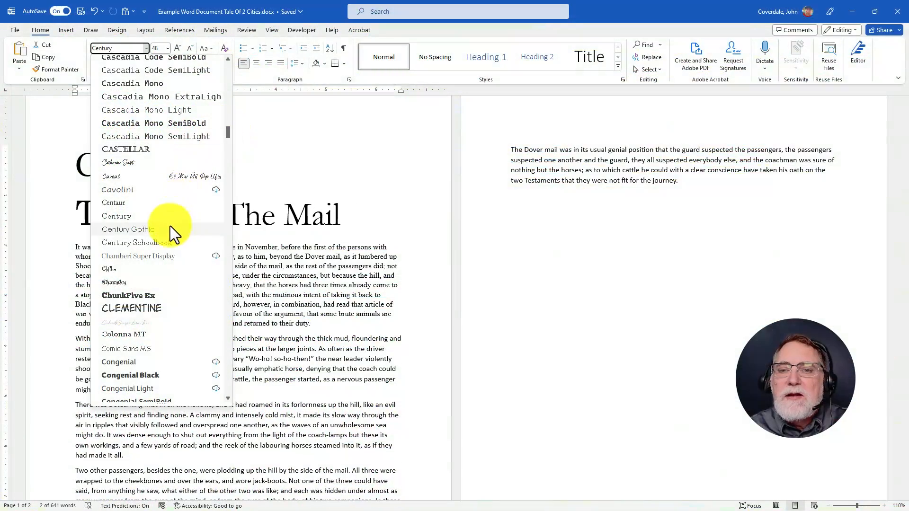
- Set the first "The Mail" to Century Schoolbook and compare it with the second "The Mail" beside it
click(163, 242)
click(176, 217)
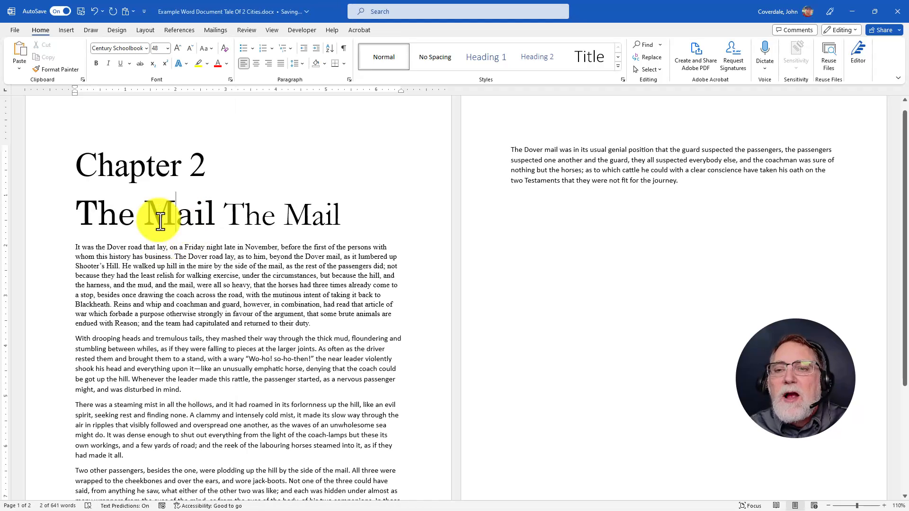
drag(87, 214, 229, 213)
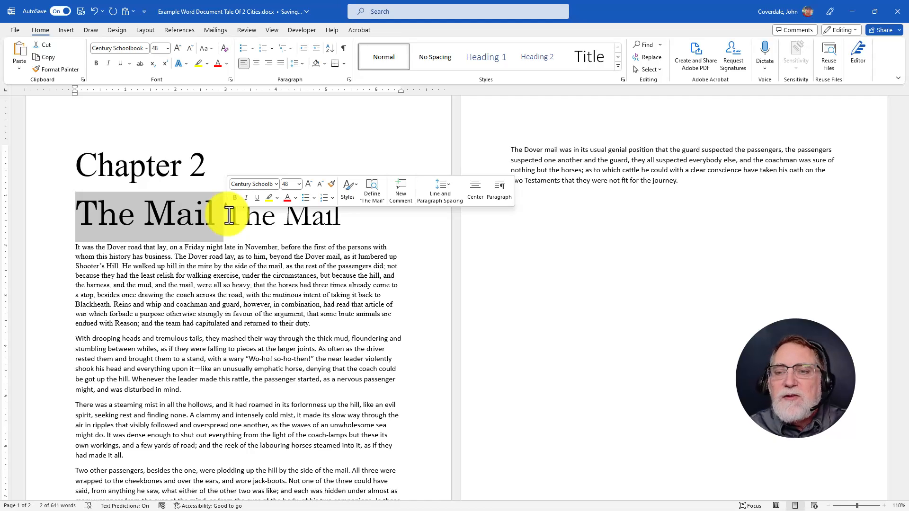
click(235, 215)
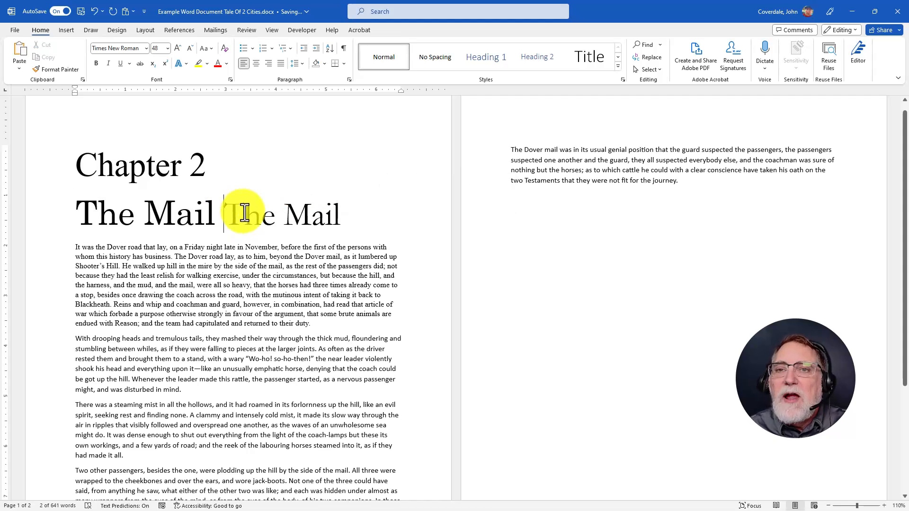
click(364, 217)
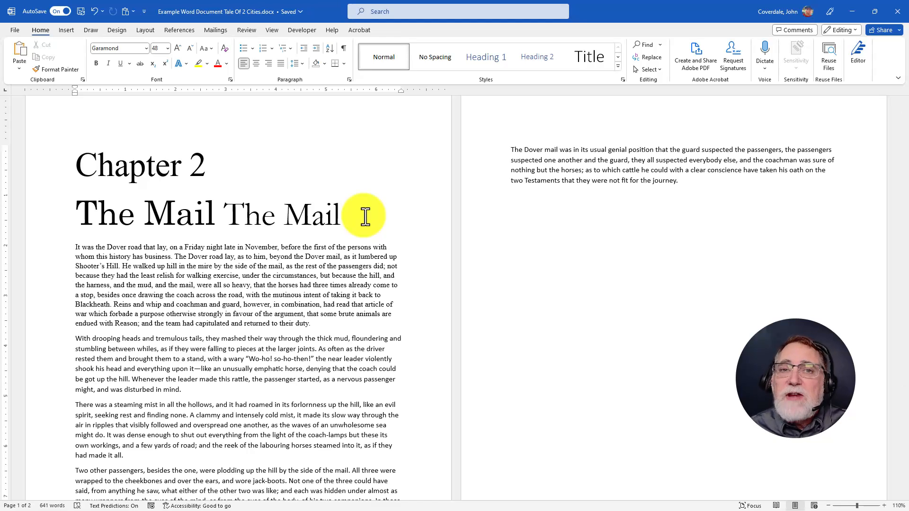
- Change the font of the entire Tale Of 2 Cities document to Calibri (Body)
drag(361, 212, 71, 240)
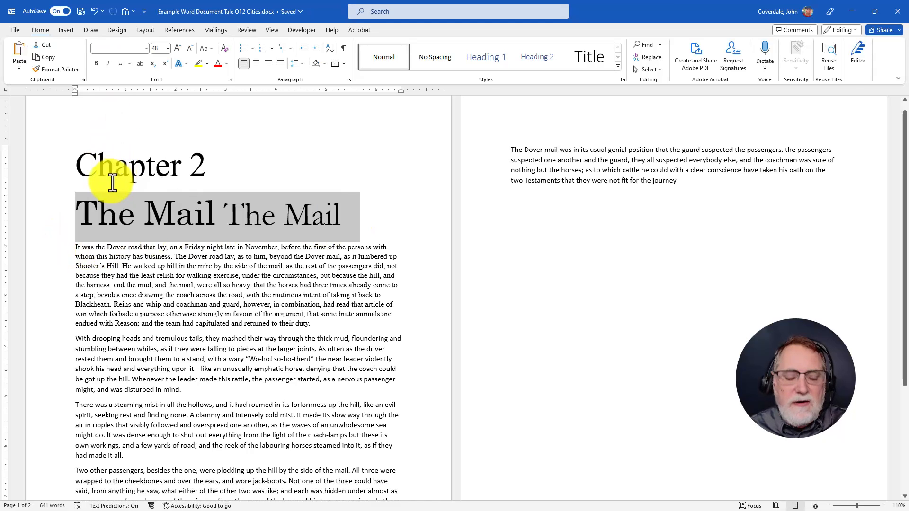
key(ctrl+a)
click(145, 48)
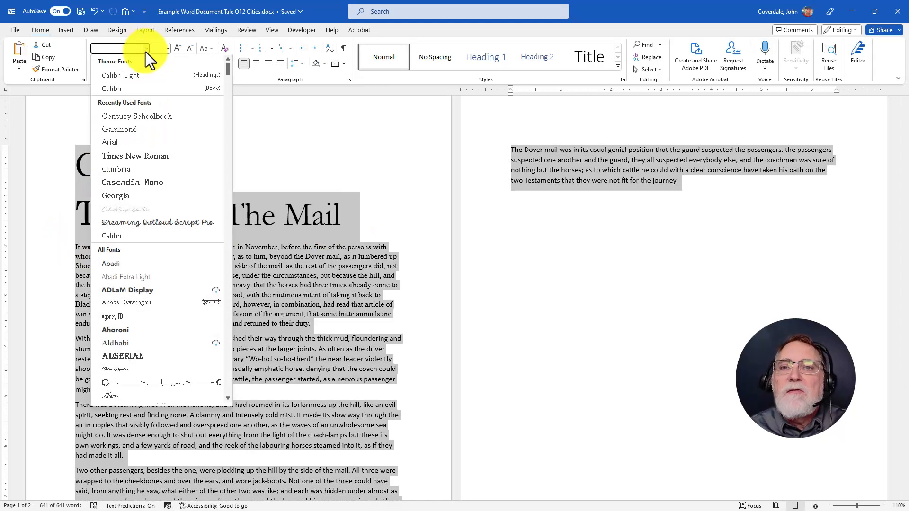
click(131, 89)
click(255, 314)
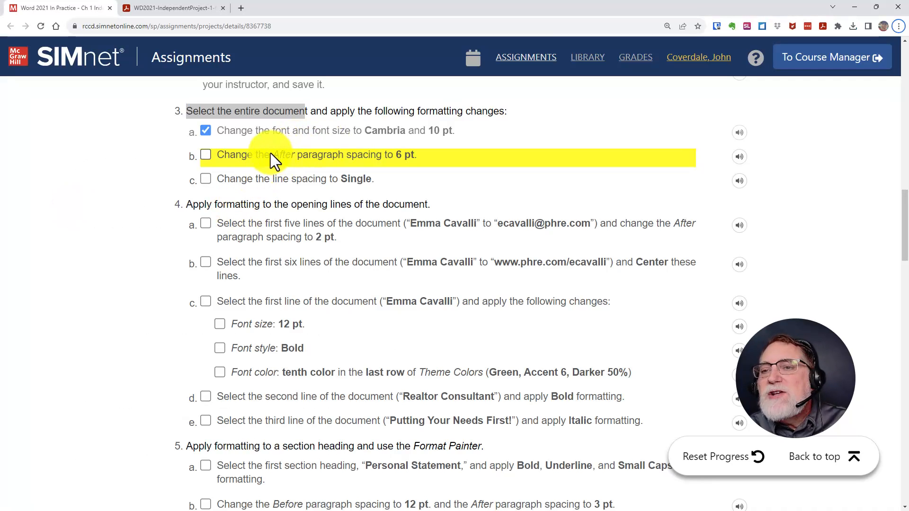
- Review steps 3b and 3c of the SIMnet instructions, covering After paragraph spacing and line spacing
drag(270, 153, 309, 152)
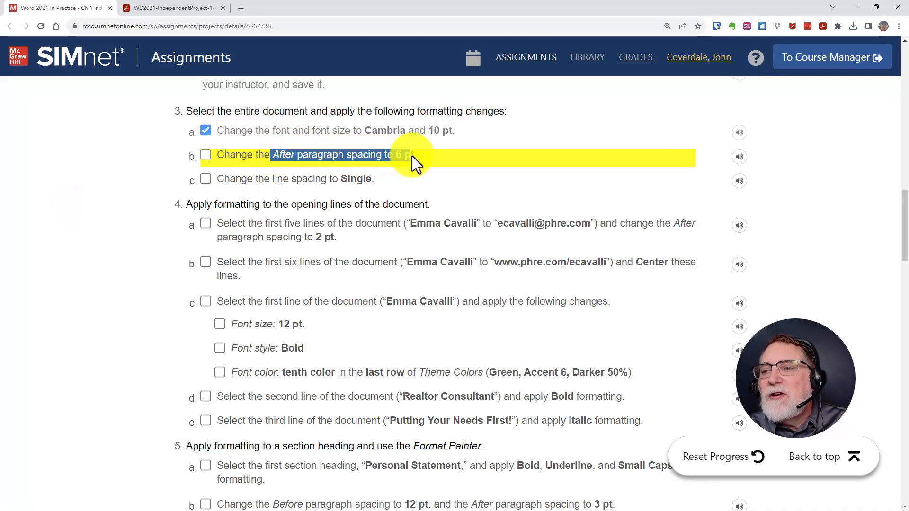
drag(273, 178, 381, 184)
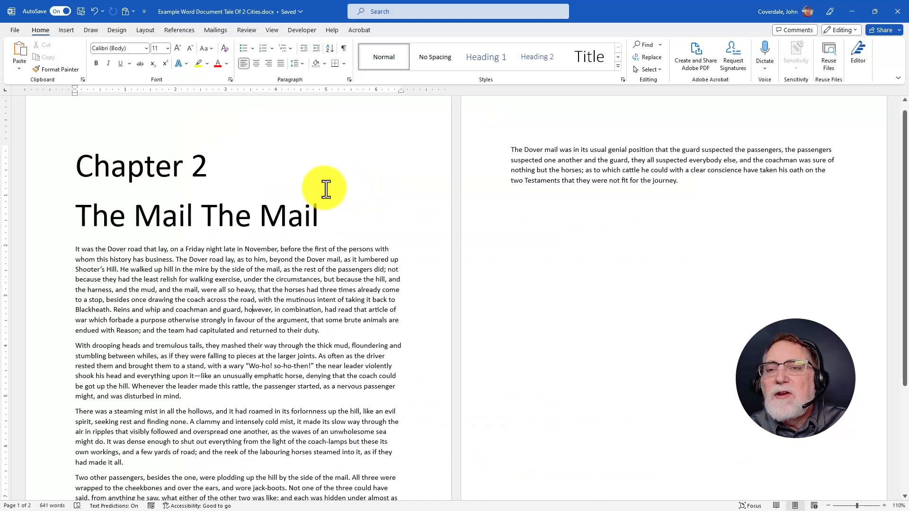
- In the Word example document, copy the first body paragraph's formatting onto the "Chapter 2" and "The Mail The Mail" lines with Format Painter
double_click(89, 261)
click(55, 69)
drag(75, 156, 331, 212)
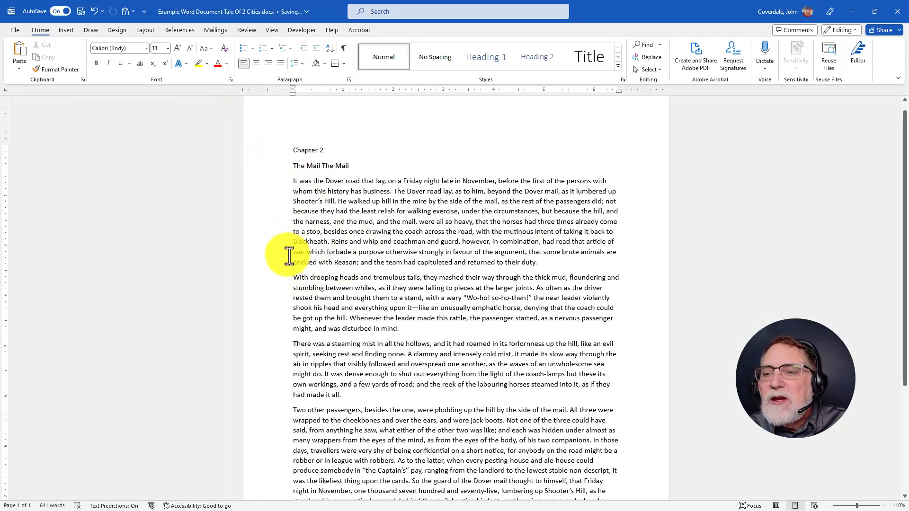
- Reduce the After paragraph spacing of the entire Tale Of 2 Cities document in the Paragraph settings
drag(288, 256, 557, 255)
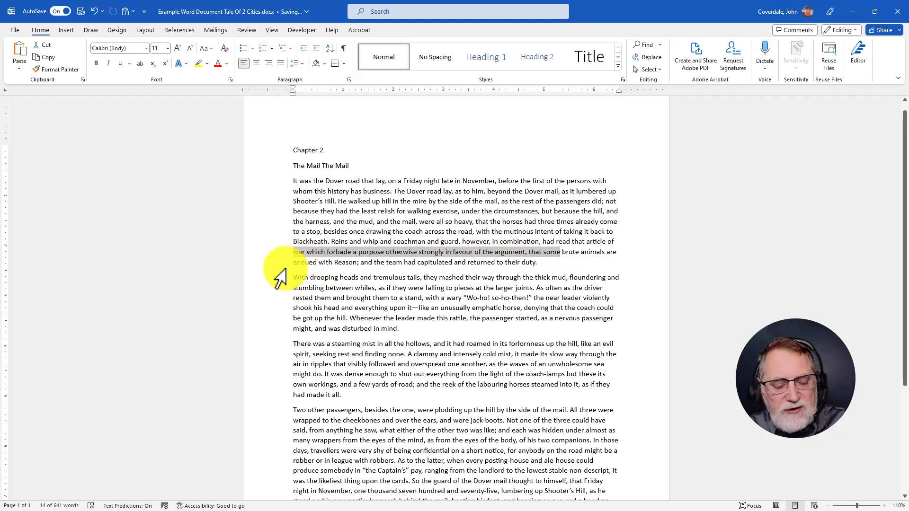
ctrl+scroll(279, 277, up, 8)
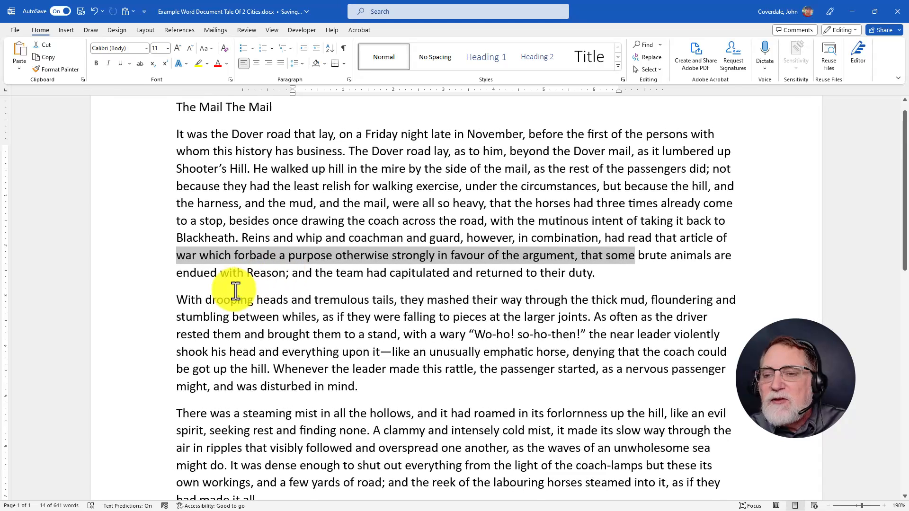
click(596, 273)
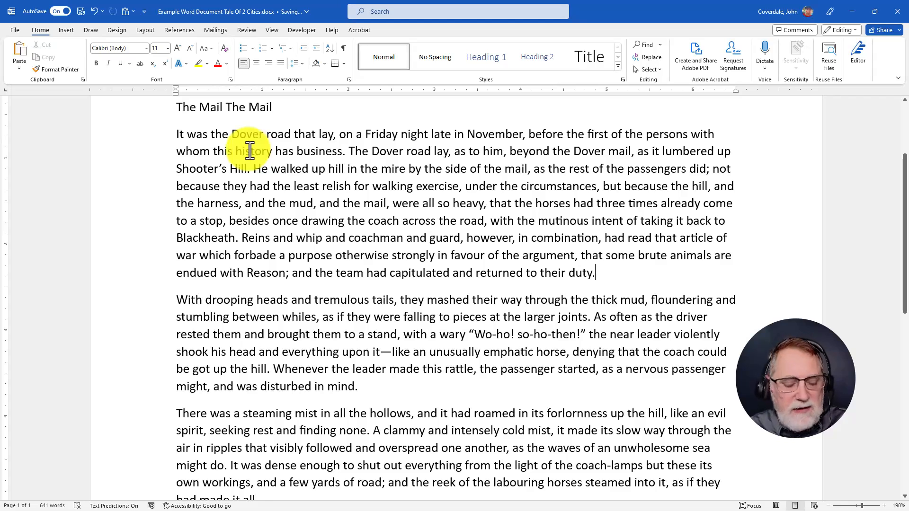
key(ctrl+a)
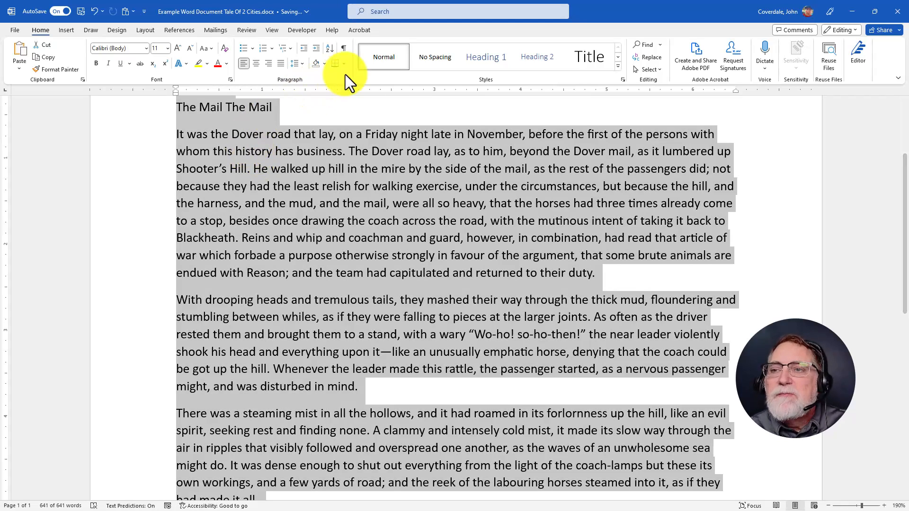
click(349, 81)
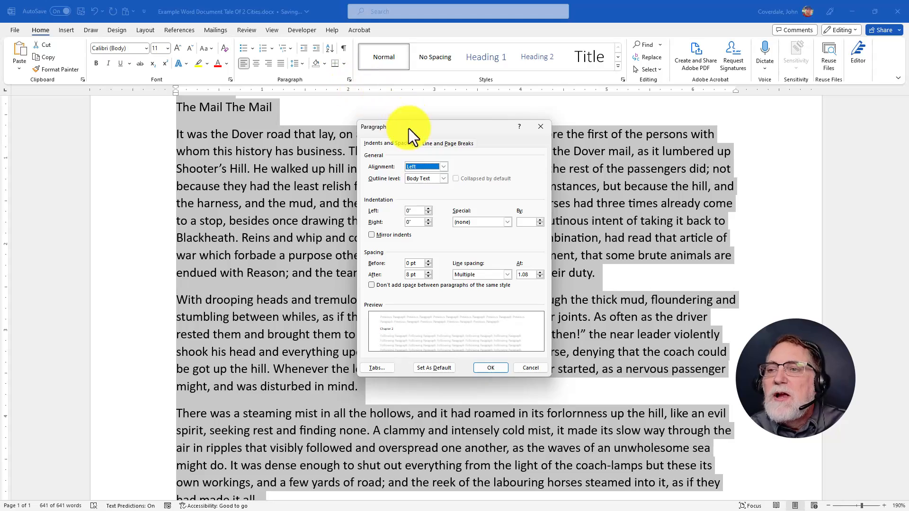
drag(408, 129, 377, 124)
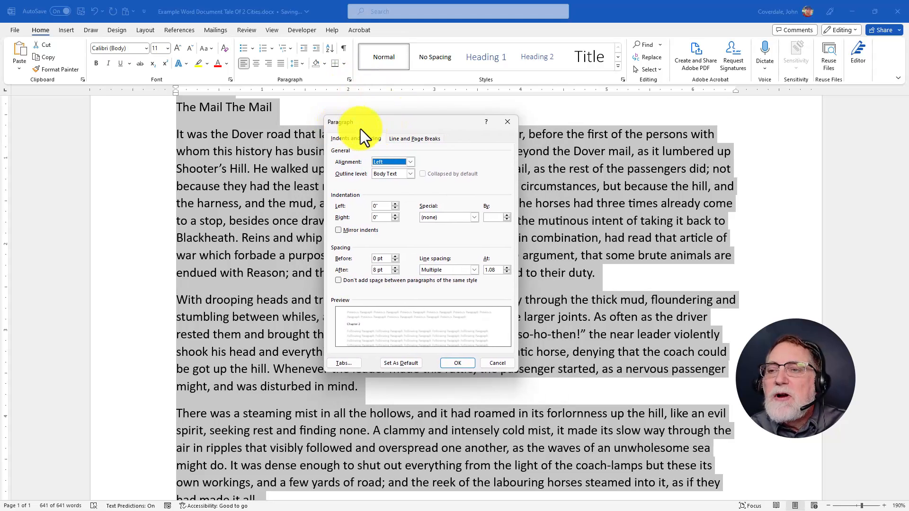
click(383, 271)
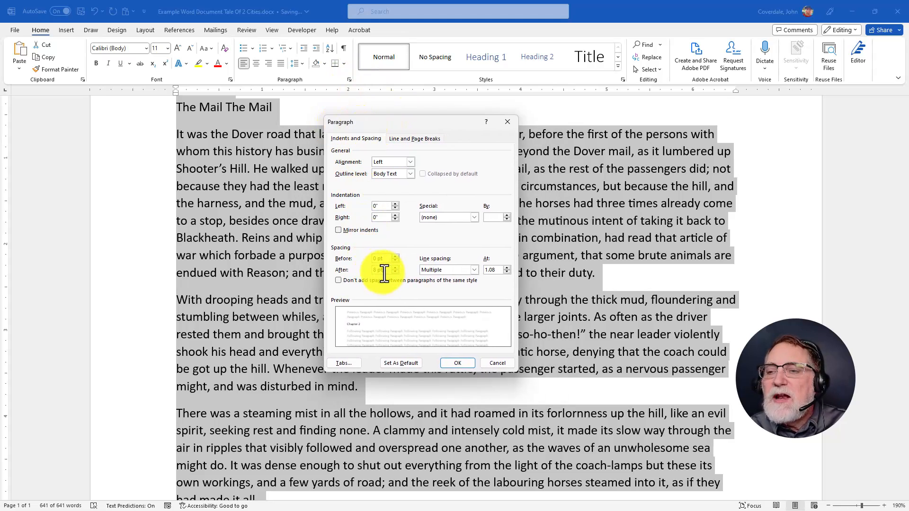
drag(384, 273, 369, 273)
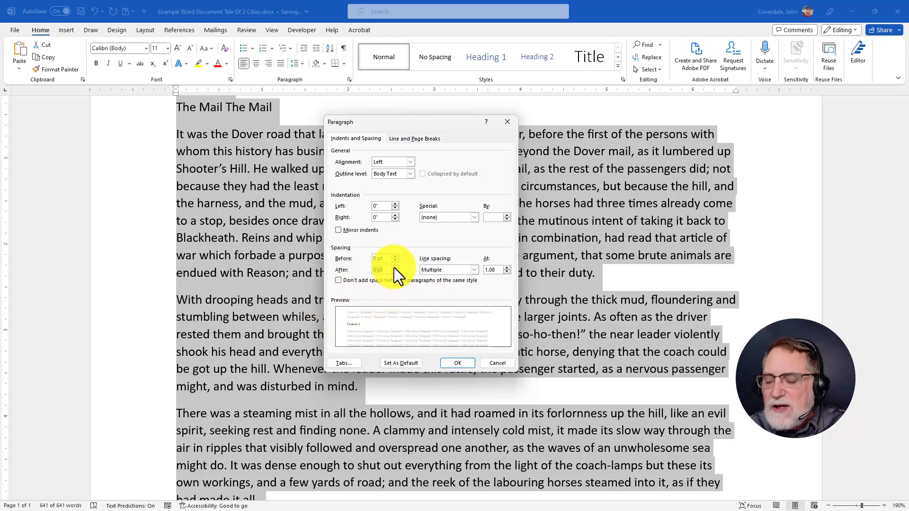
click(468, 361)
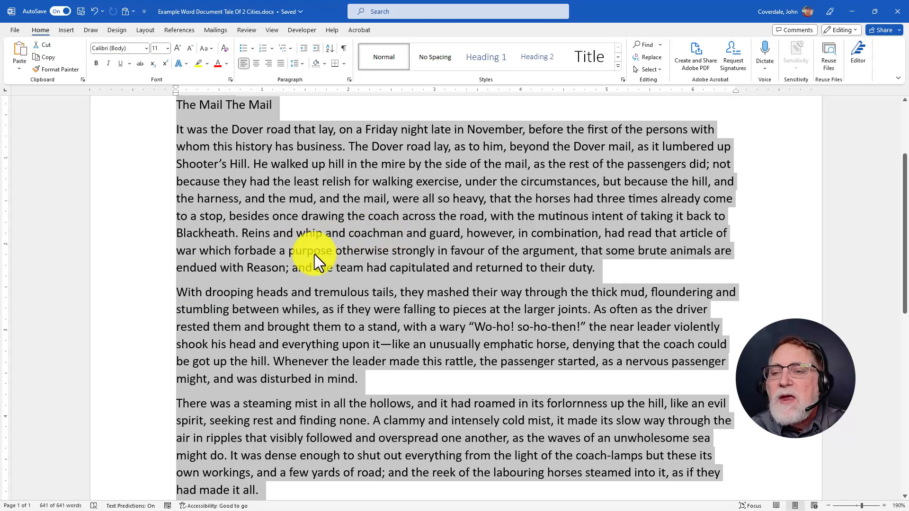
- Insert an empty paragraph after the first body paragraph, which ends with "returned to their duty."
click(291, 269)
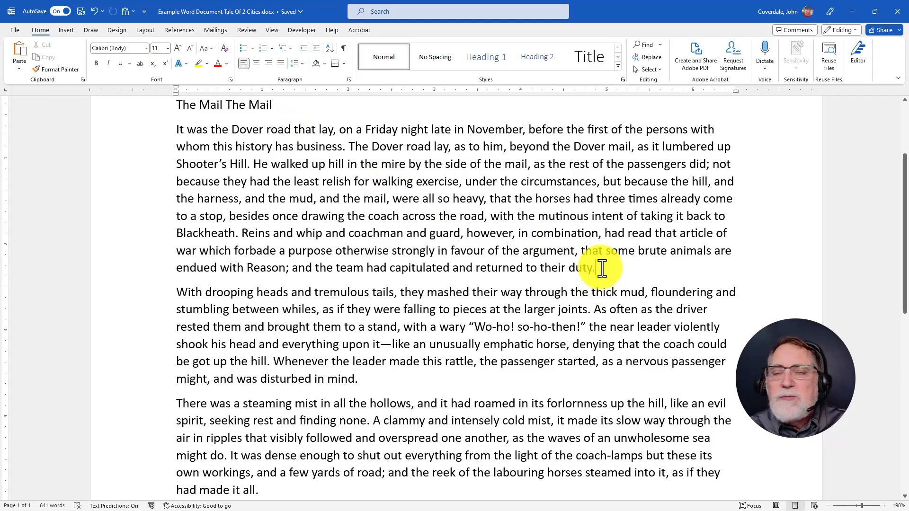
key(Return)
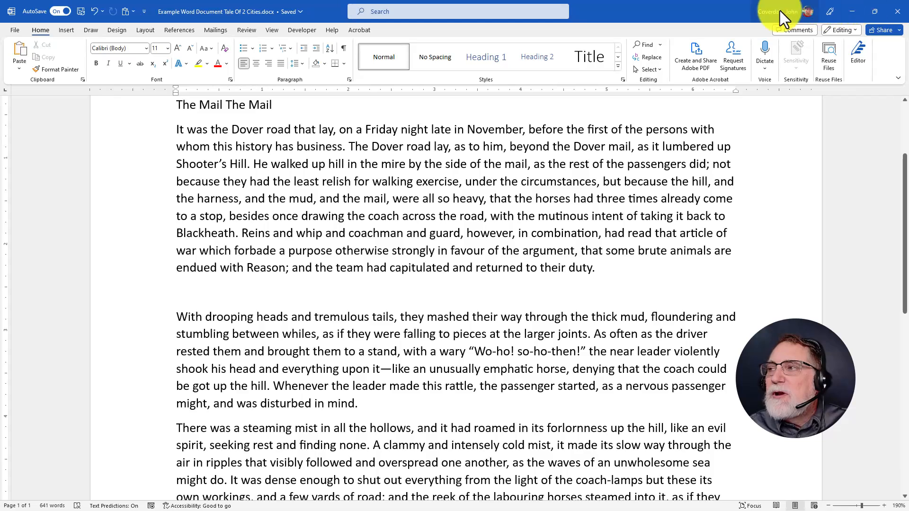
- Check step 3c in SIMnet and, in the Word brochure document, set the After paragraph spacing of the entire text to 6 pt
drag(779, 11, 0, 114)
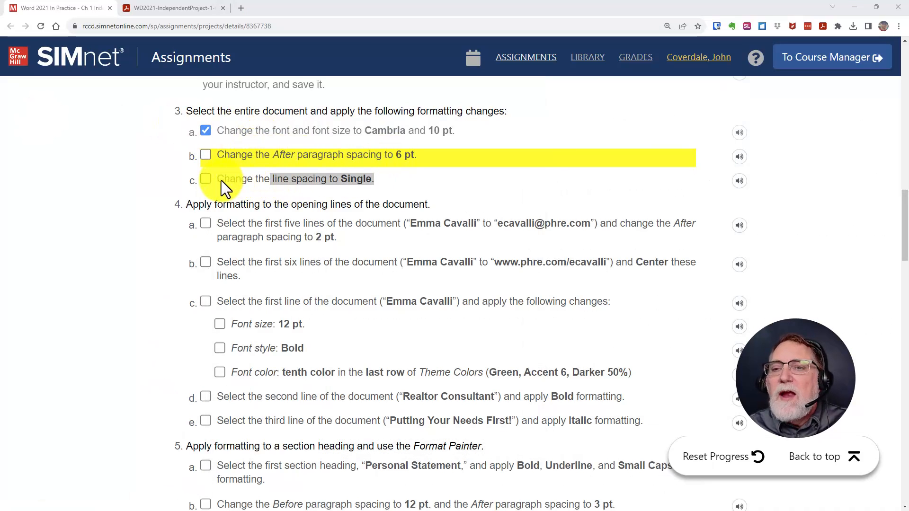
drag(224, 180, 385, 180)
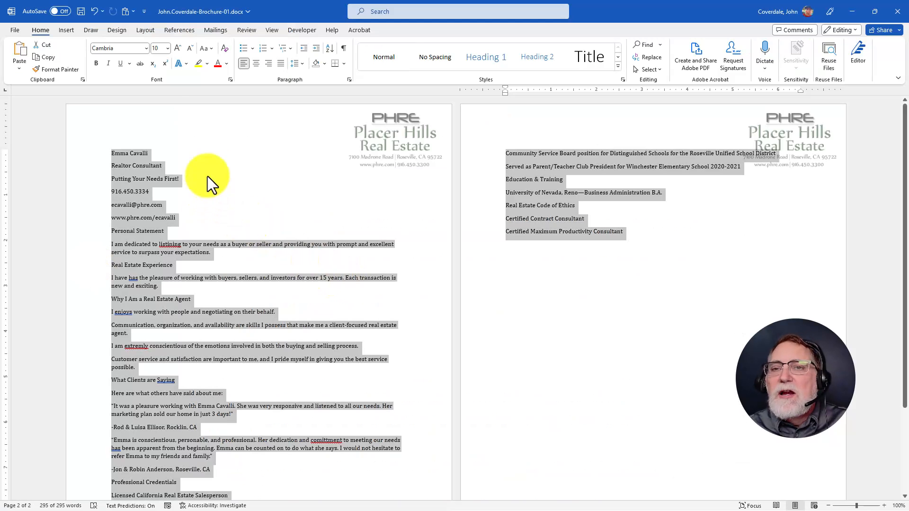
click(347, 80)
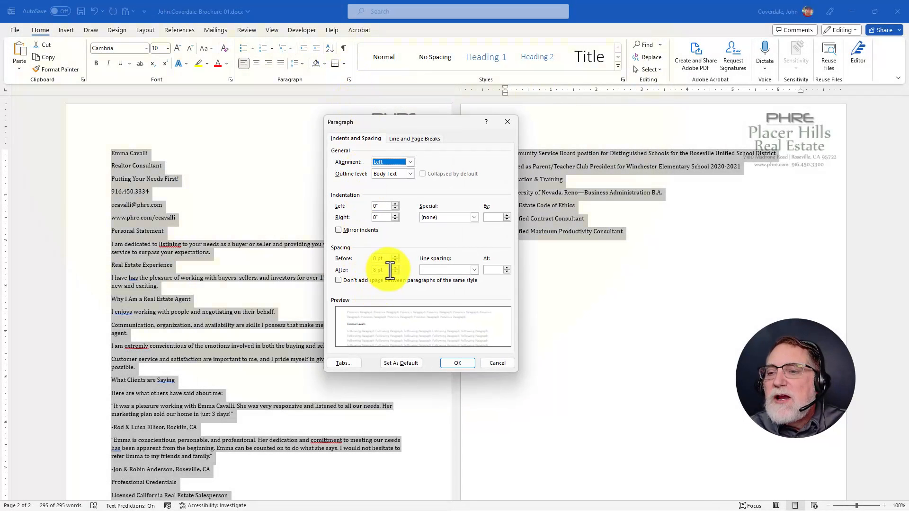
click(350, 269)
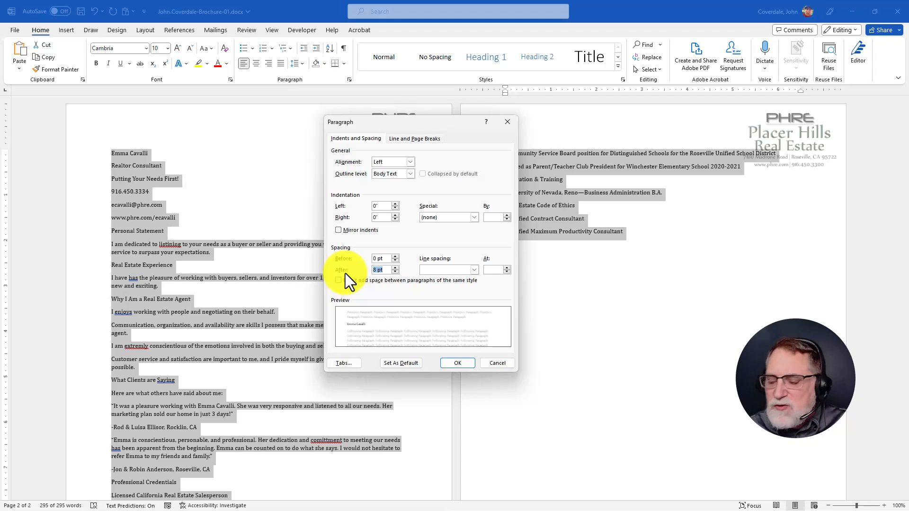
text(6)
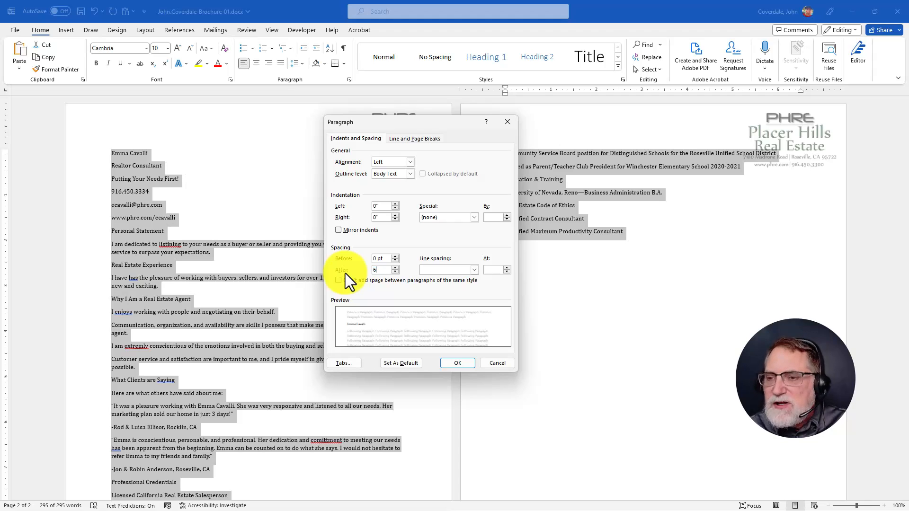
click(462, 363)
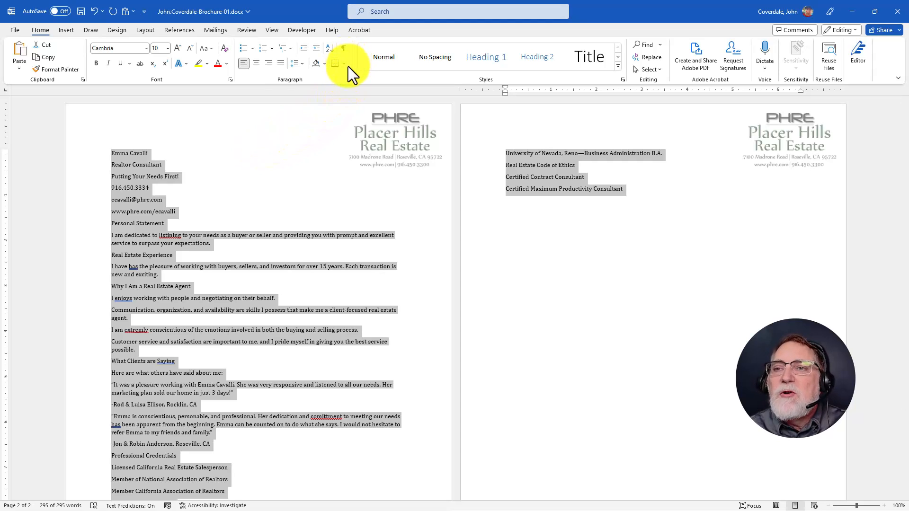
click(302, 64)
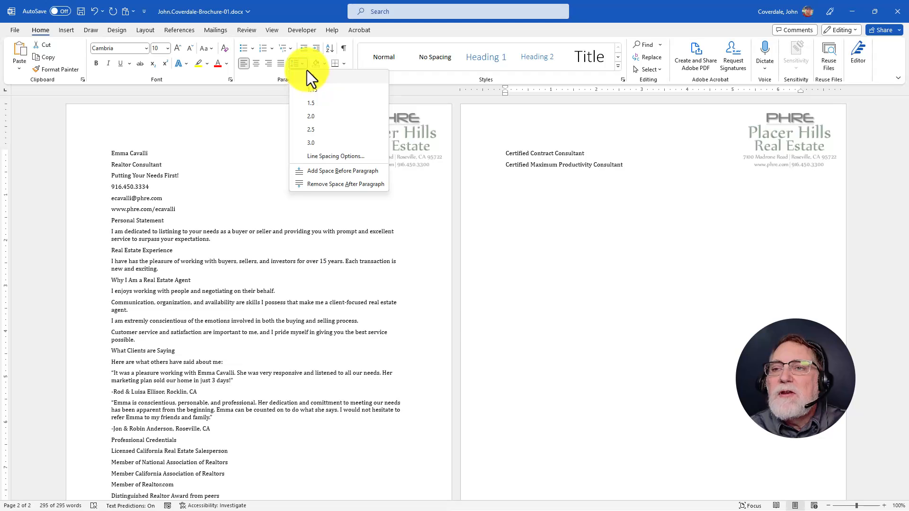
click(303, 66)
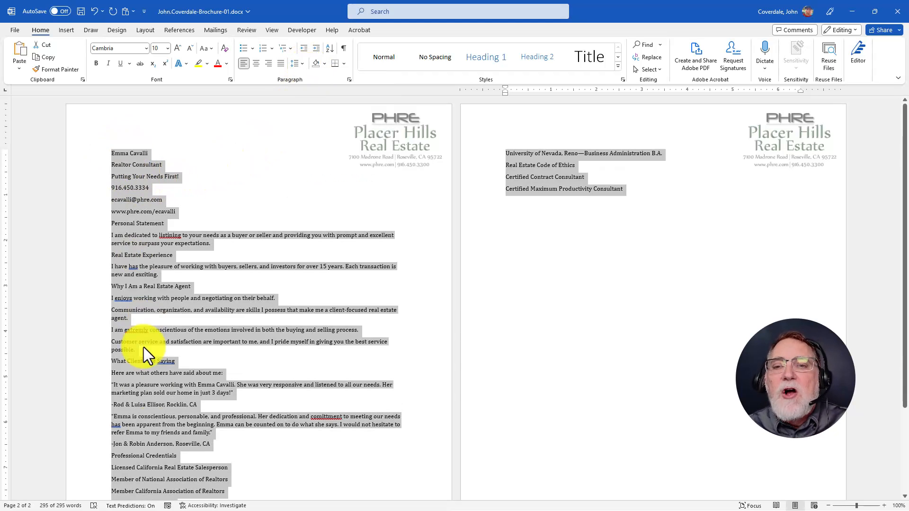
click(657, 67)
click(660, 83)
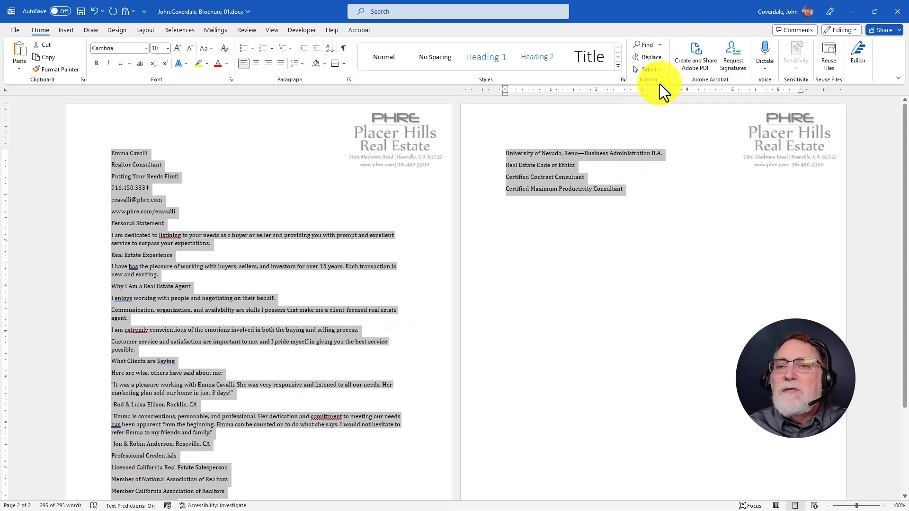
- Set the line spacing of the entire brochure to Single in the Paragraph settings
click(349, 79)
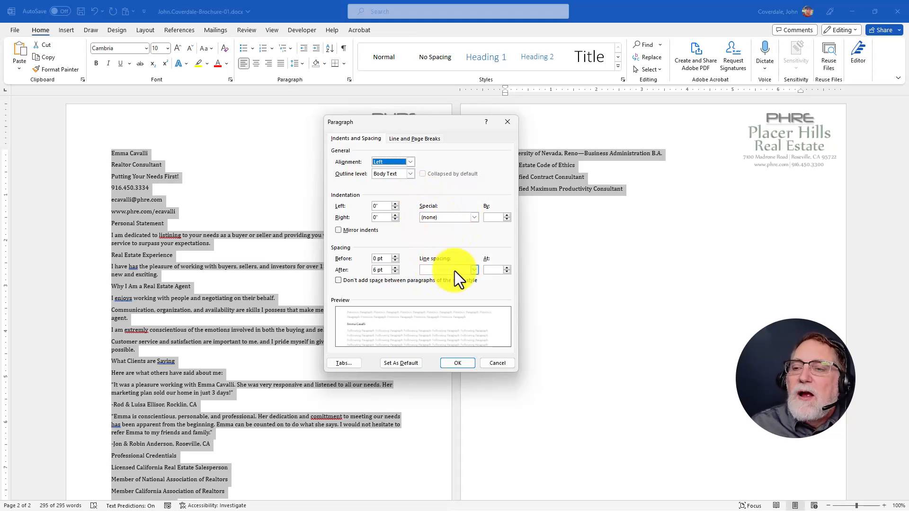
click(471, 270)
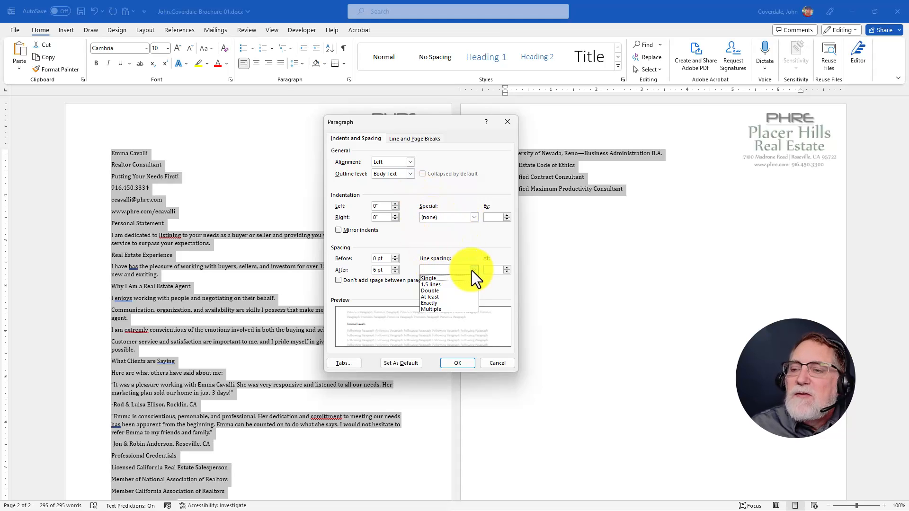
click(430, 279)
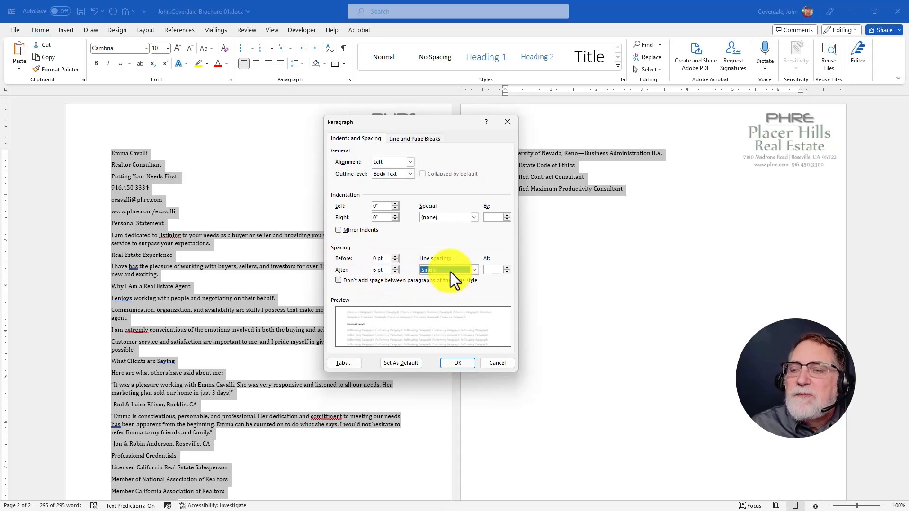
click(457, 363)
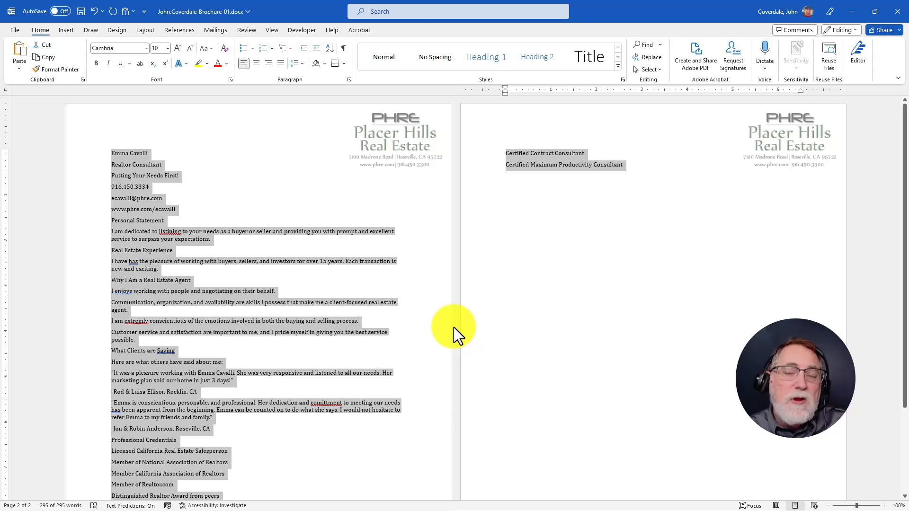
- Switch to the SIMnet instructions, mark steps 3b and 3c as completed, and bring up the step 4 tasks
key(alt+Tab)
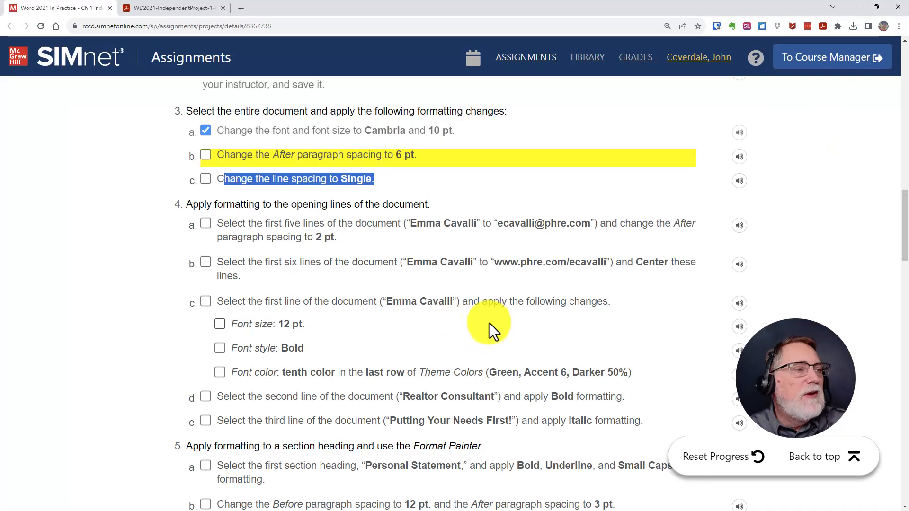
click(205, 155)
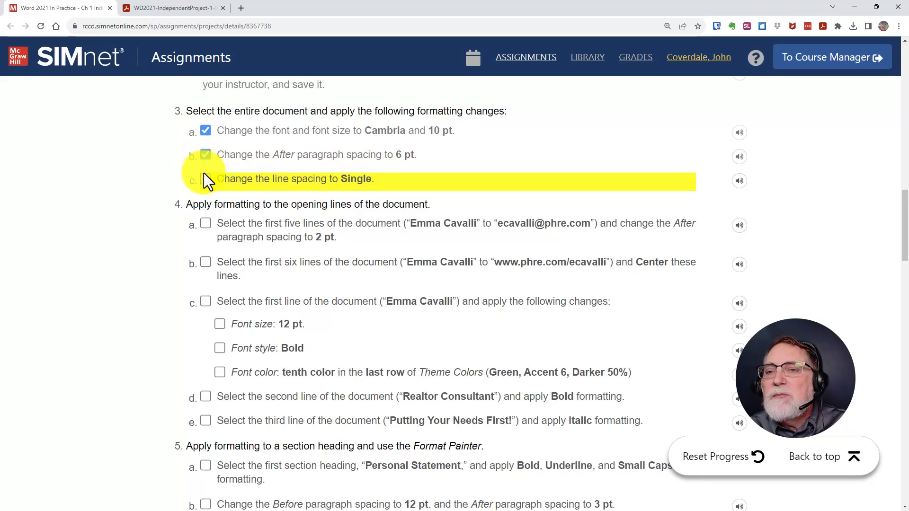
click(204, 178)
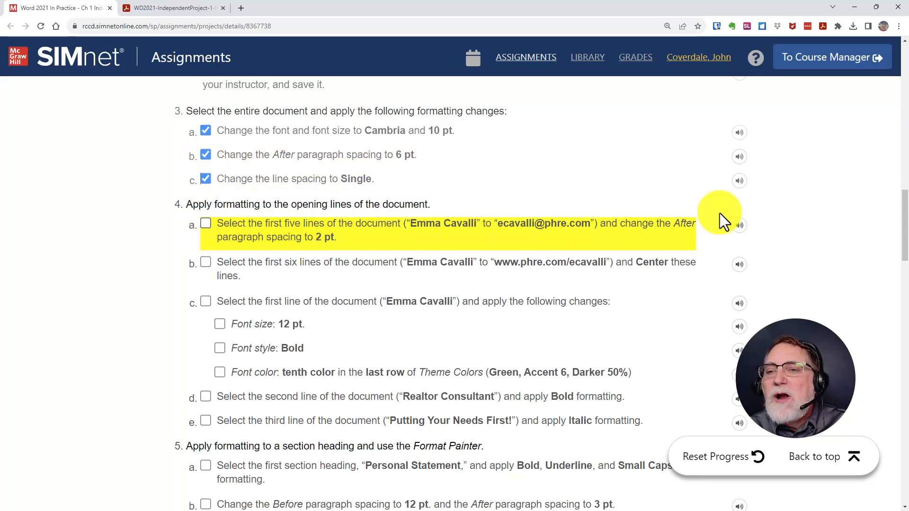
drag(903, 208, 904, 226)
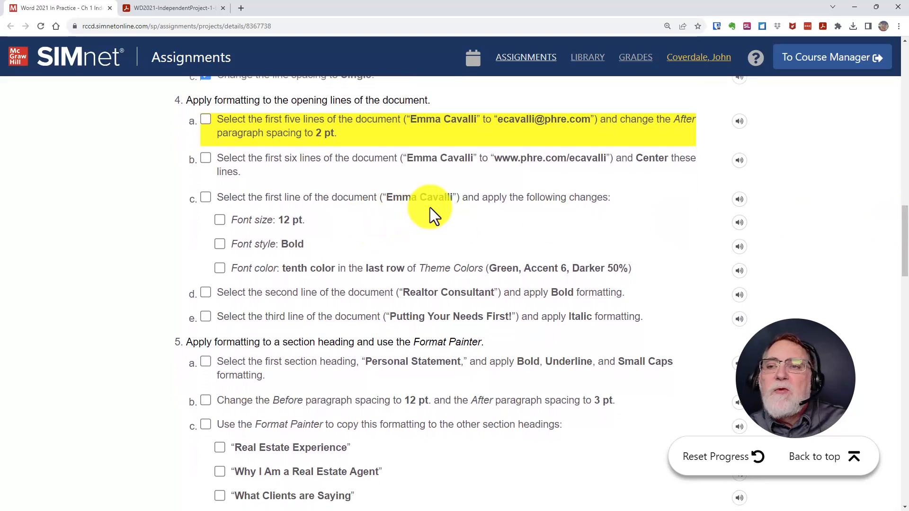
- Return to the Word brochure, show the formatting marks to examine where its paragraphs end, and hide them again
key(alt+Tab)
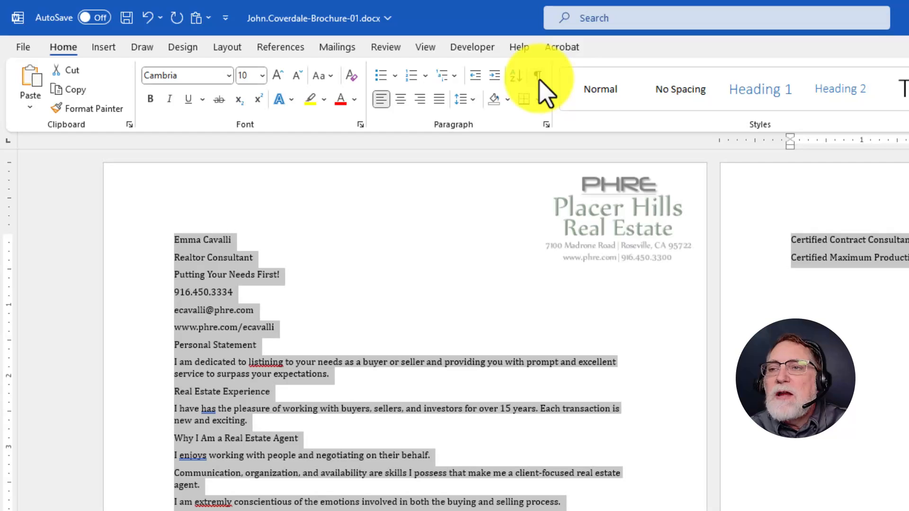
click(412, 310)
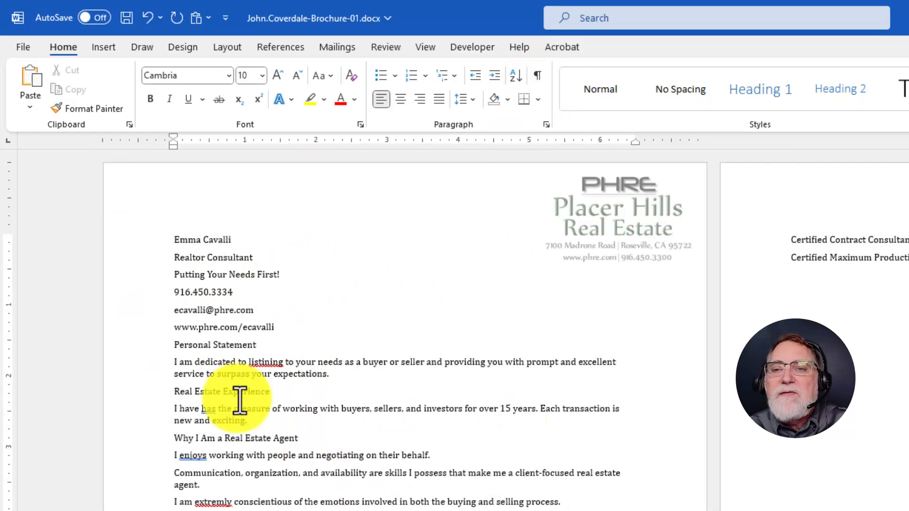
click(537, 75)
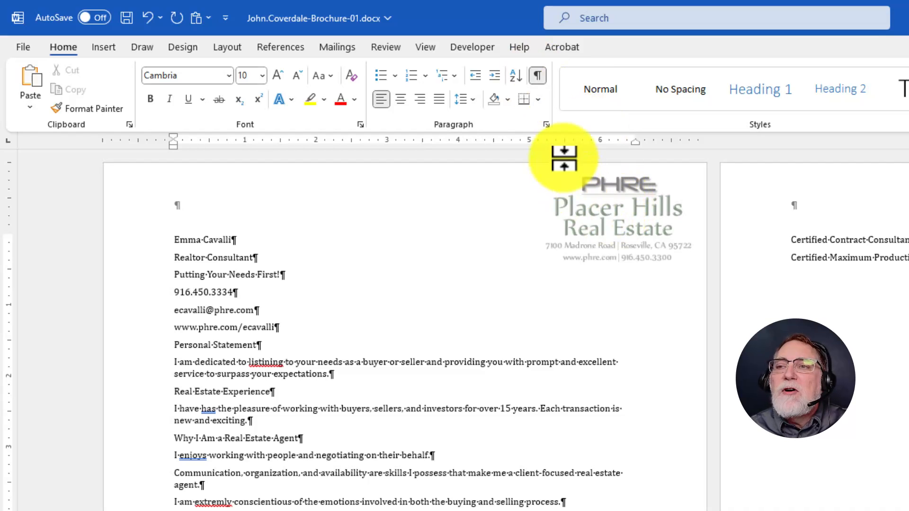
click(538, 76)
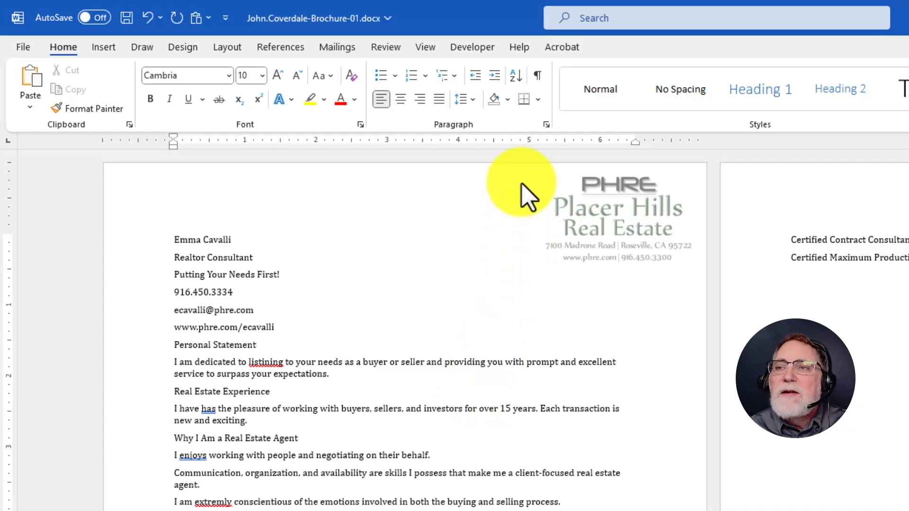
click(537, 76)
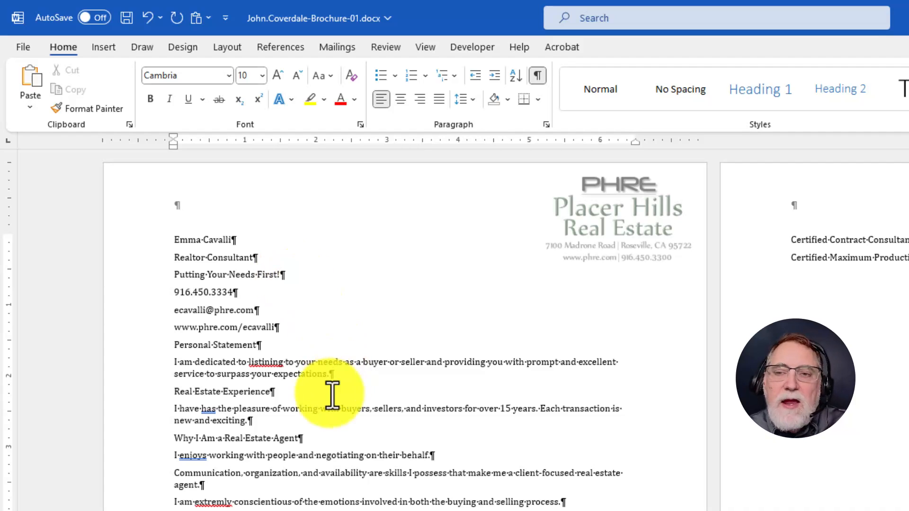
scroll(331, 394, up, 8)
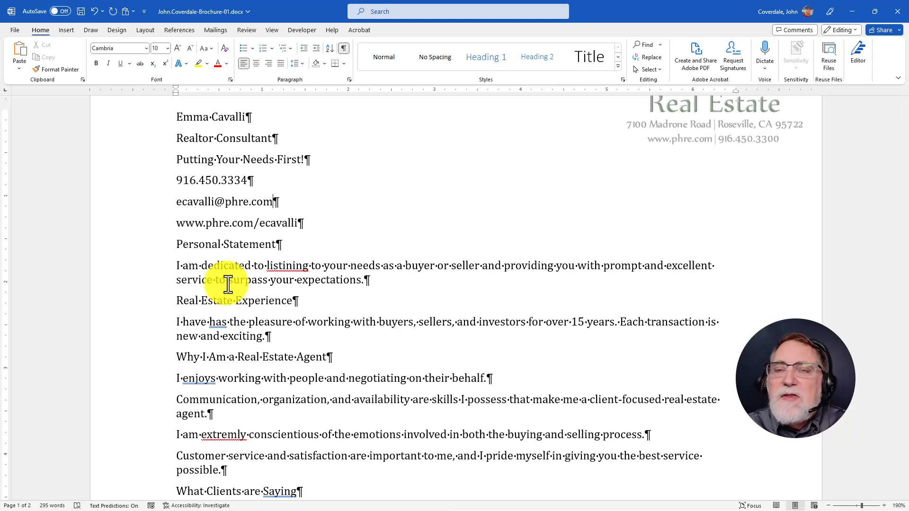
click(344, 48)
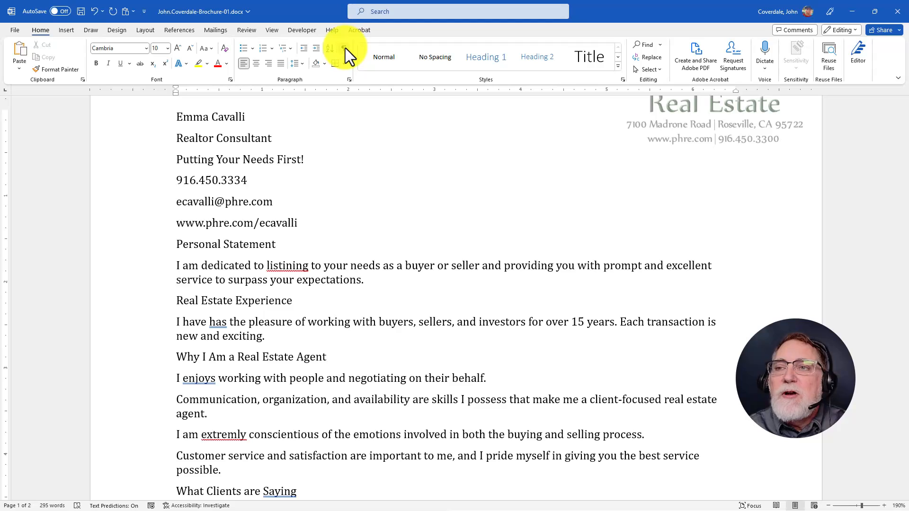
- Show the formatting marks in the Word brochure and check step 4a in the SIMnet instructions before returning to the document
click(343, 48)
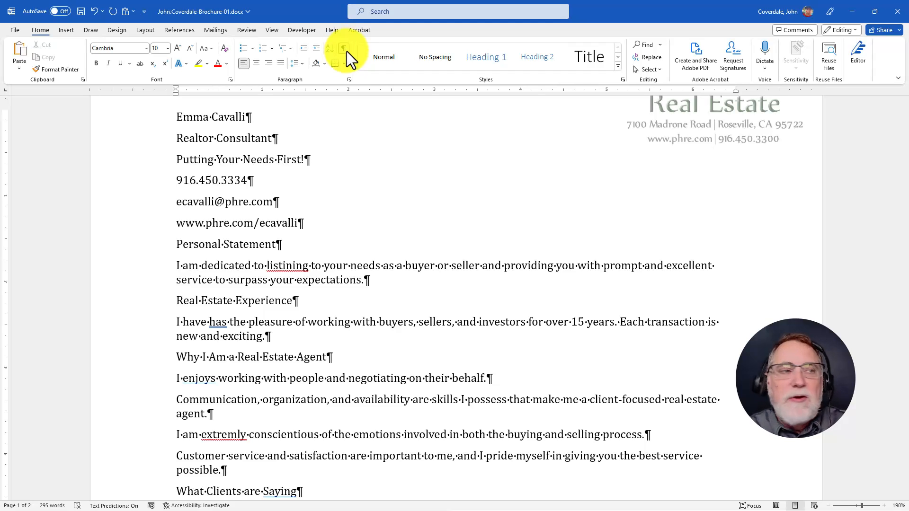
scroll(365, 175, up, 2)
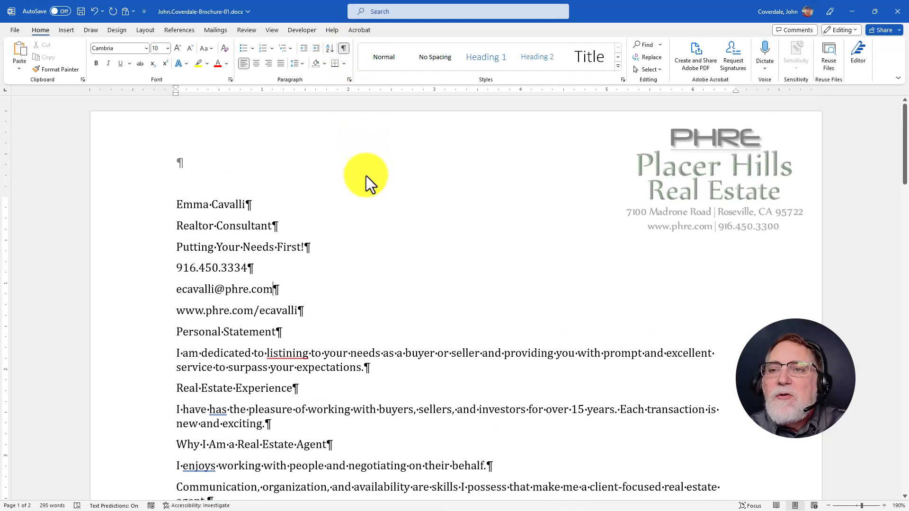
key(alt+Tab)
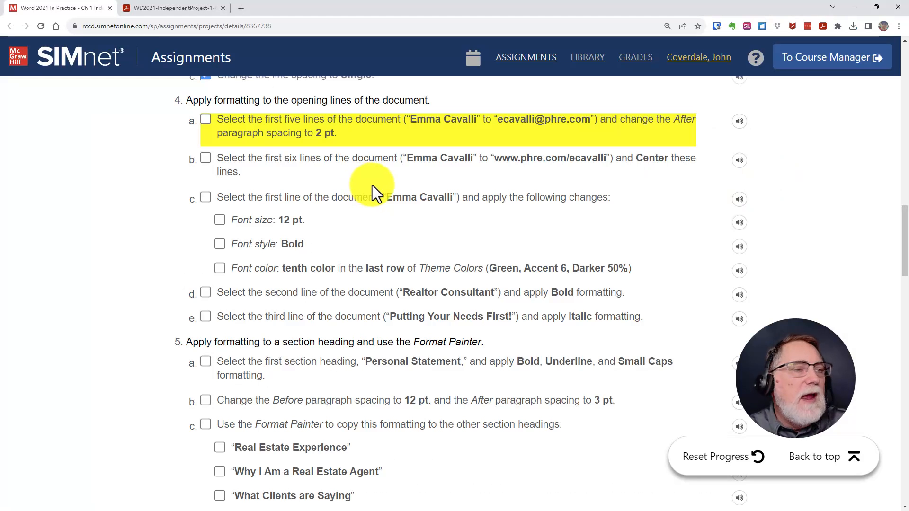
click(244, 122)
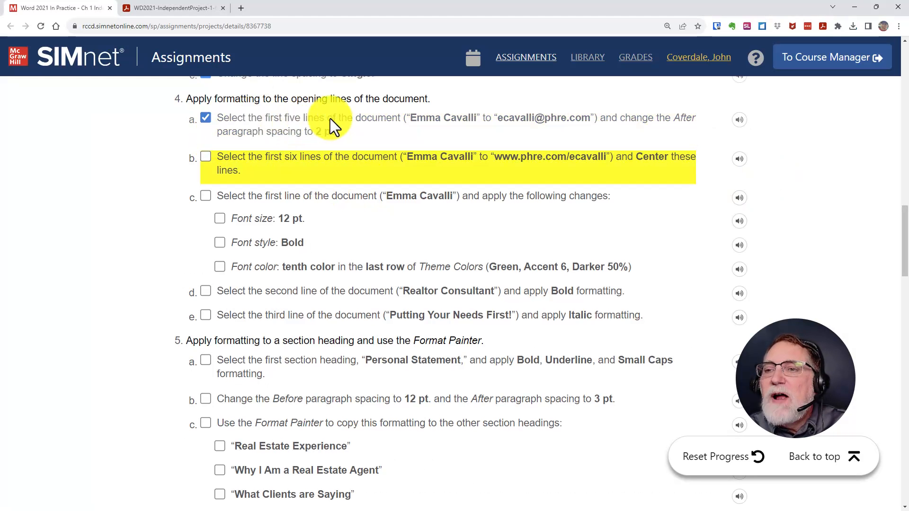
click(256, 125)
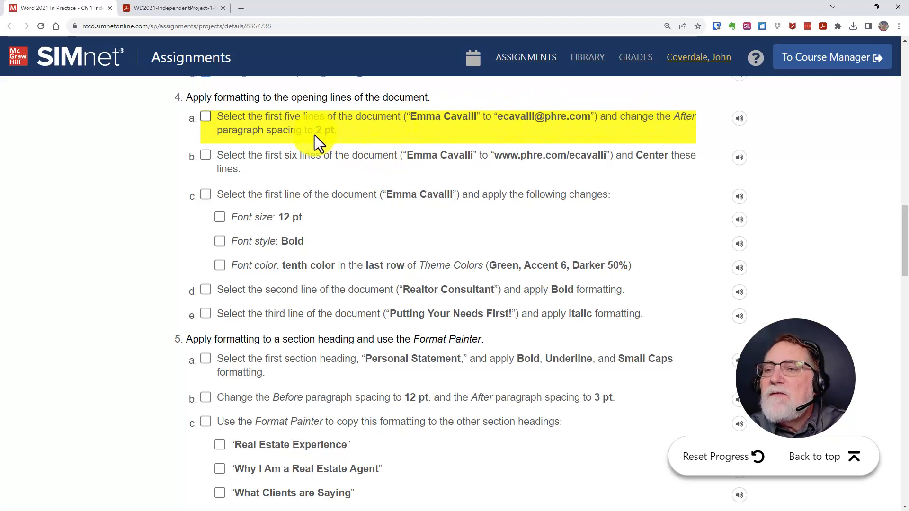
key(alt+Tab)
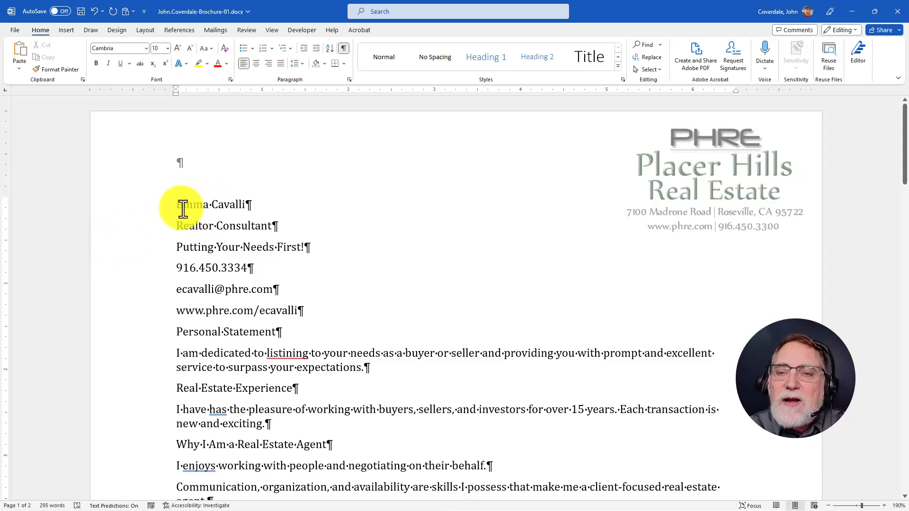
scroll(203, 213, up, 2)
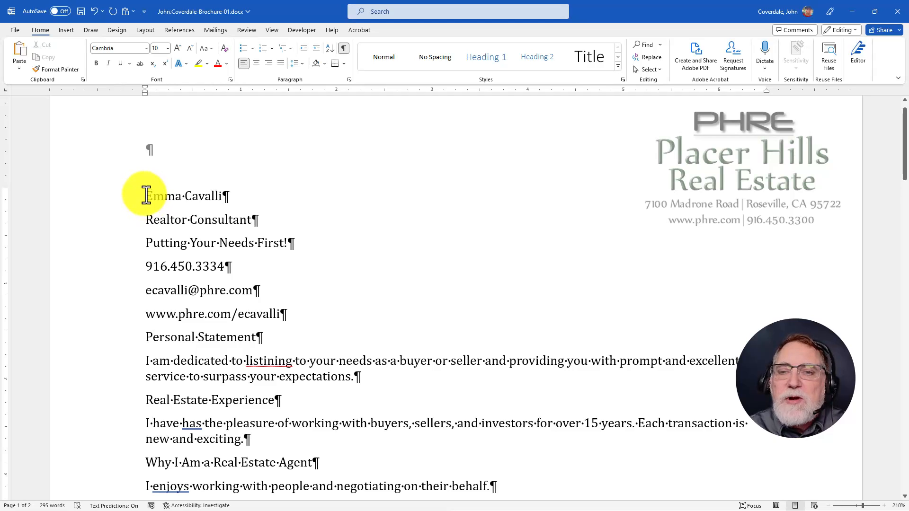
drag(146, 196, 267, 284)
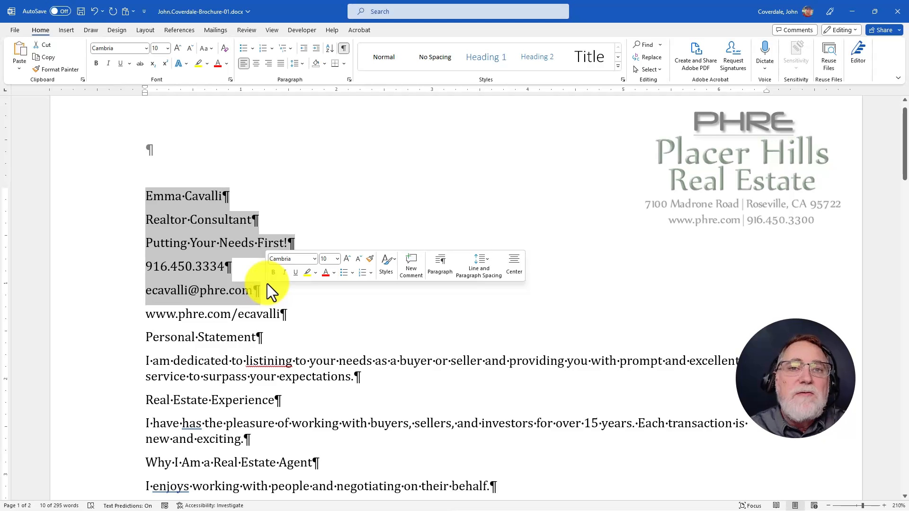
click(207, 294)
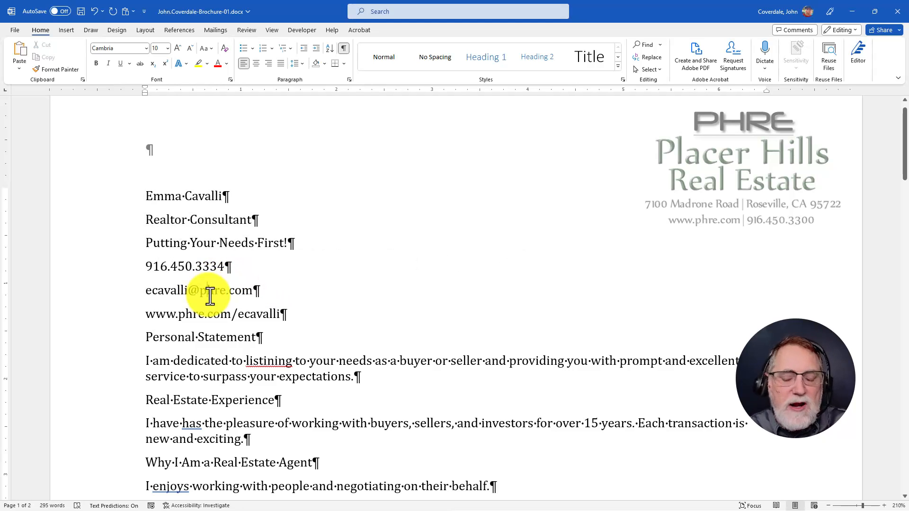
key(alt+Tab)
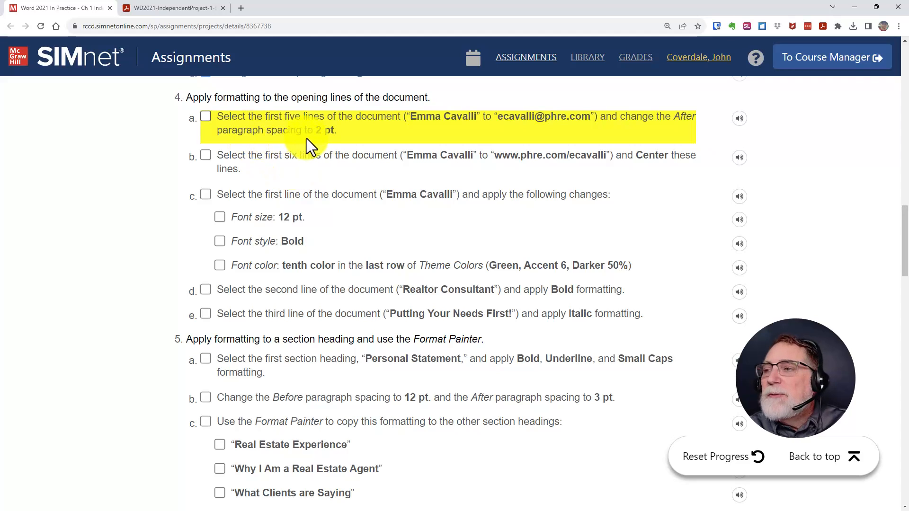
key(alt+Tab)
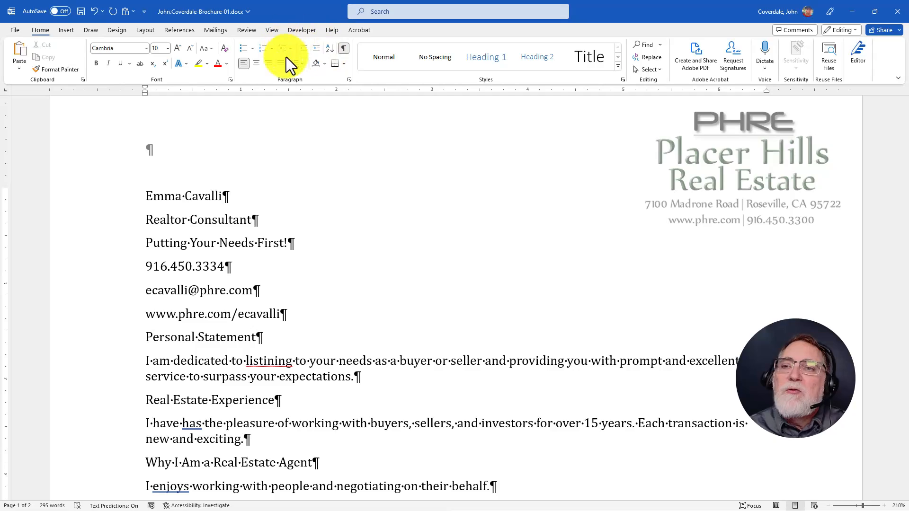
key(ctrl)
key(ctrl)
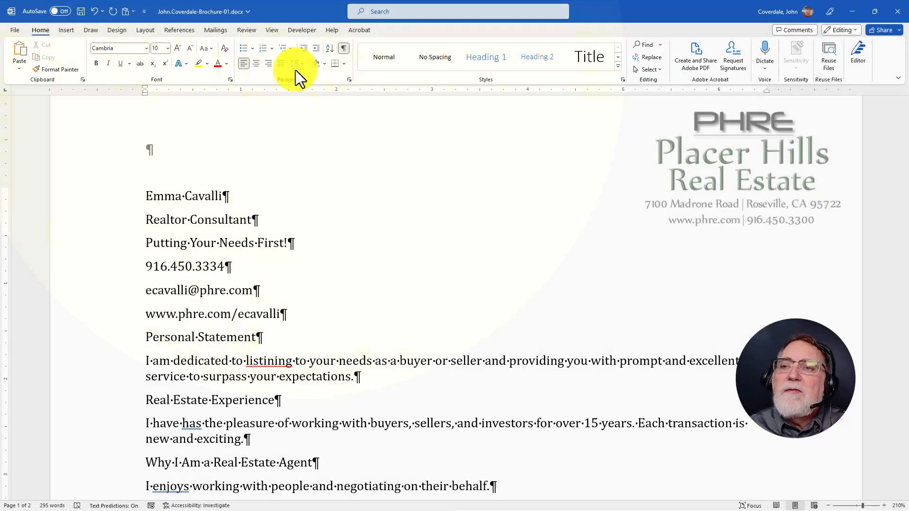
click(184, 195)
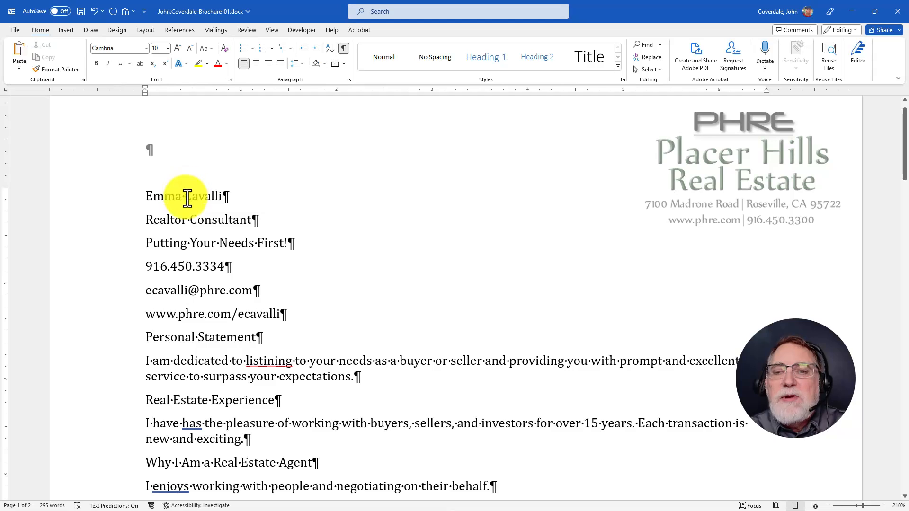
drag(188, 198, 195, 292)
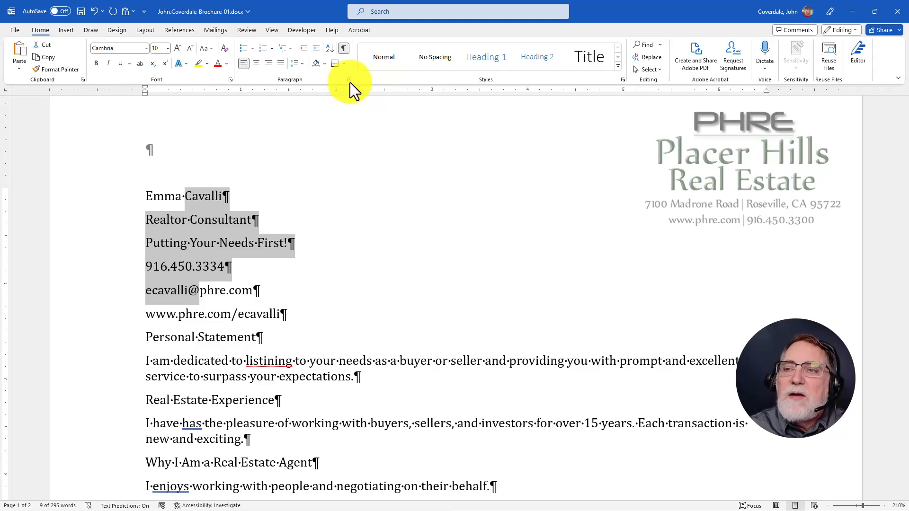
click(198, 238)
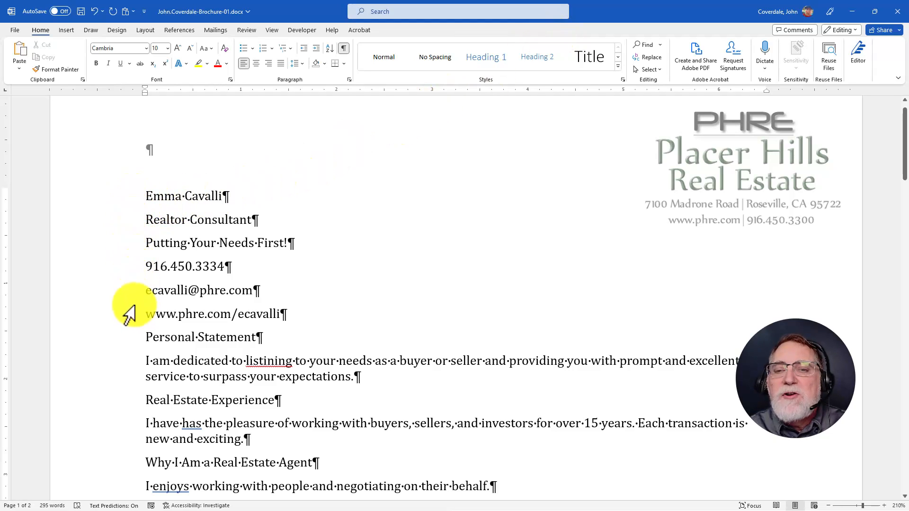
- Select the brochure's first five lines, from the consultant's name to the e-mail address, and set their After paragraph spacing to 2 pt
click(124, 201)
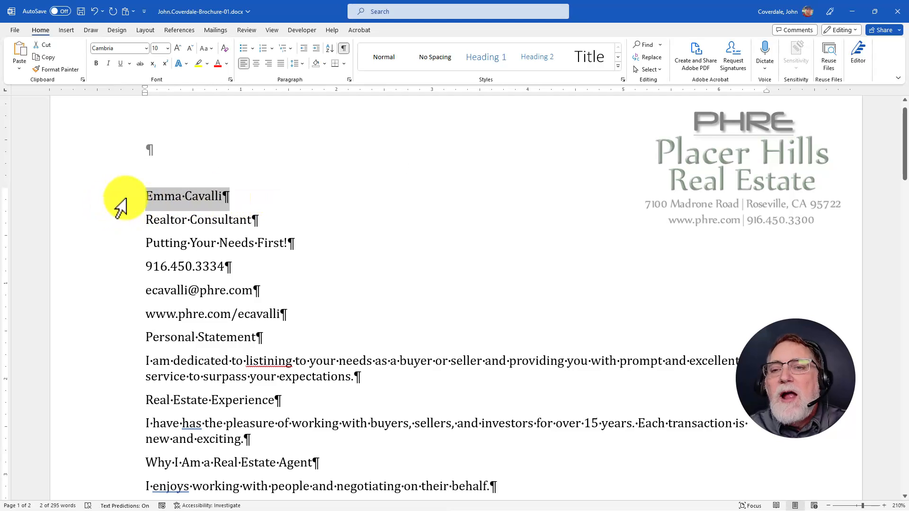
drag(124, 199, 132, 293)
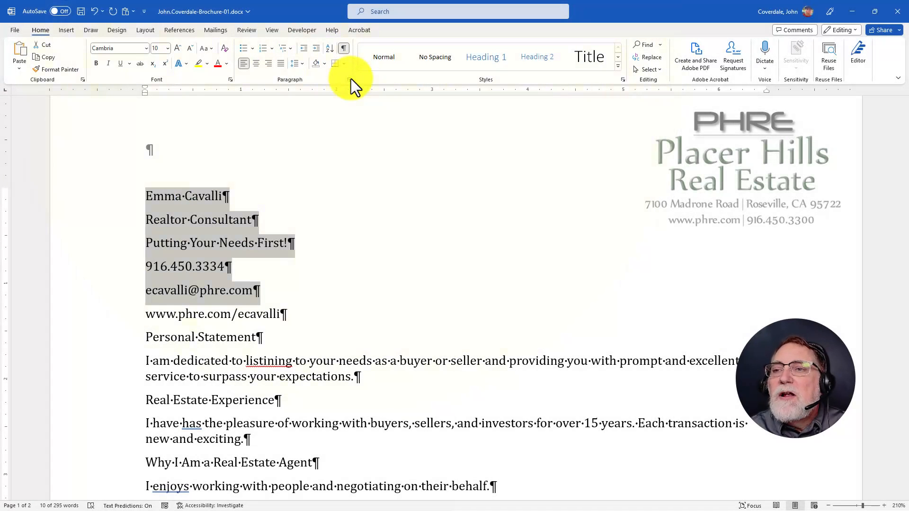
click(349, 80)
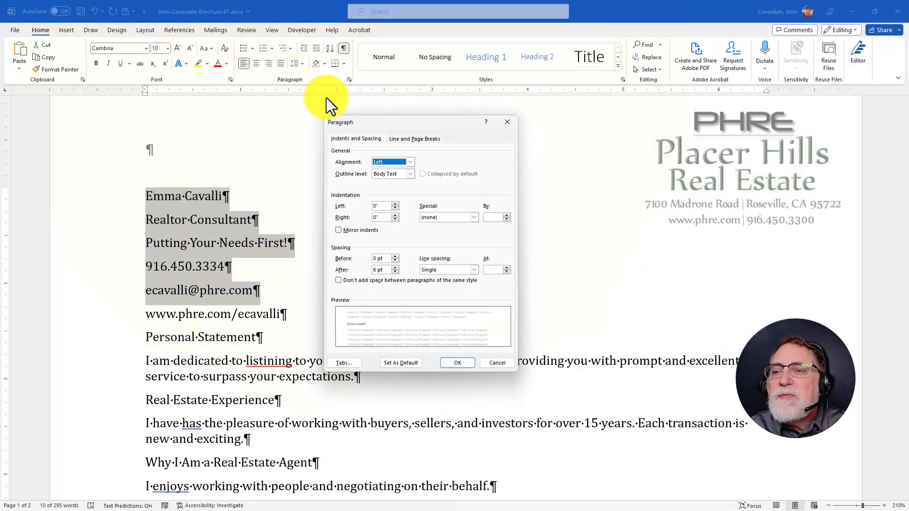
drag(380, 271, 369, 270)
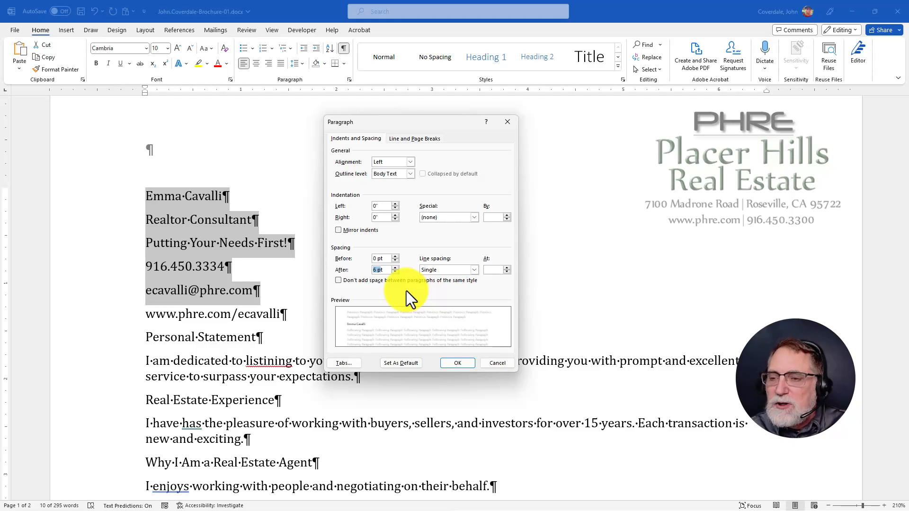
text(2)
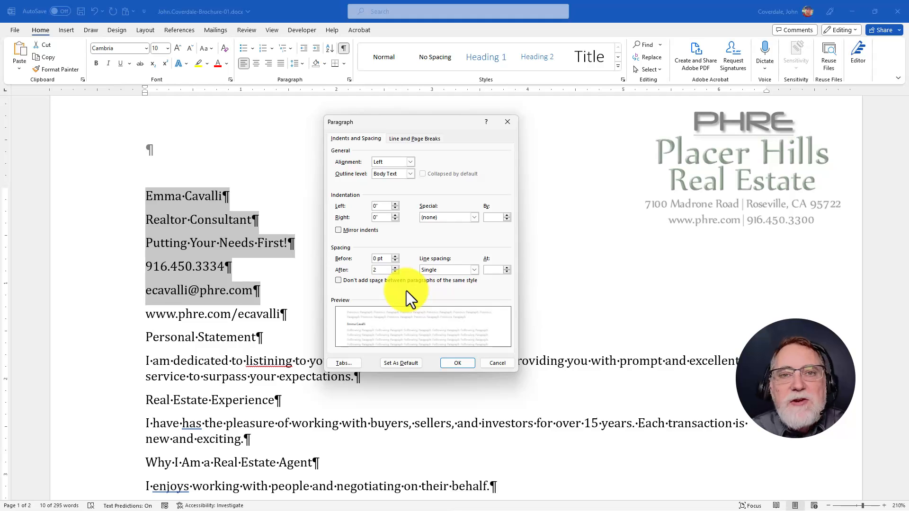
key(Return)
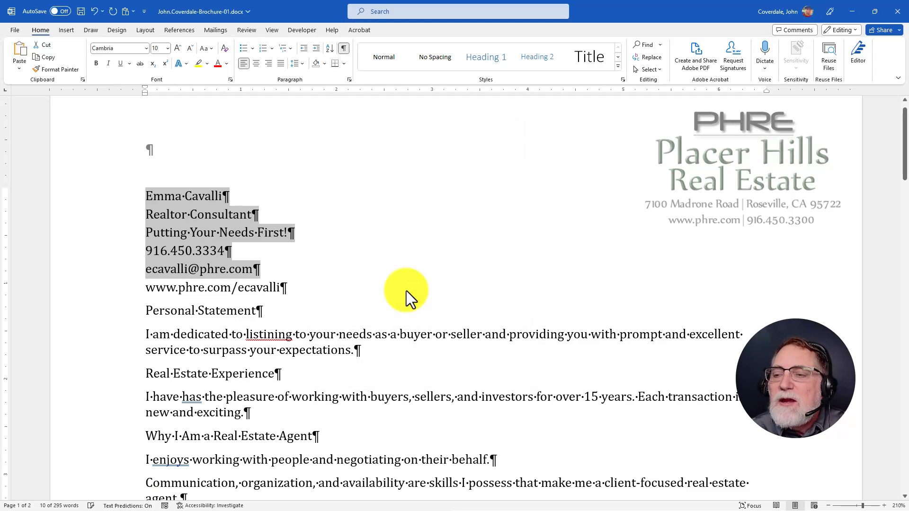
- Switch to the SIMnet instructions, mark step 4a as completed, and read step 4b
key(alt+Tab)
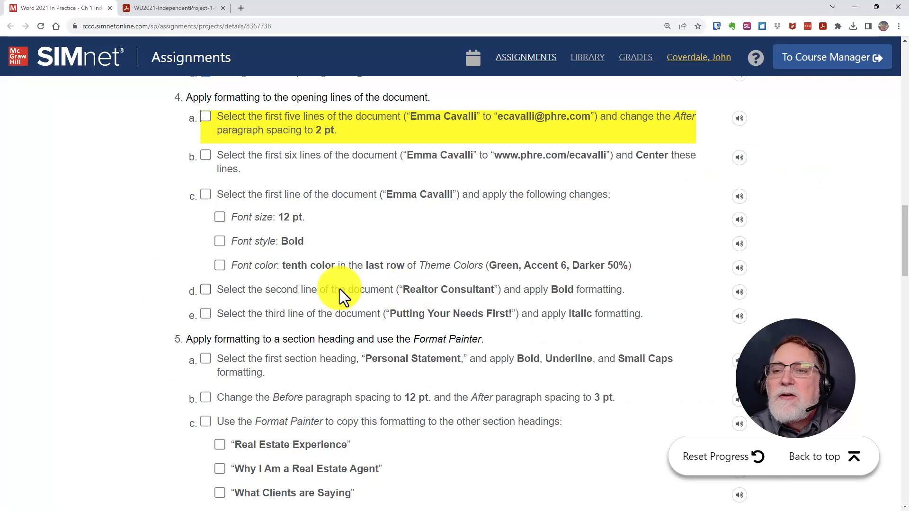
click(206, 116)
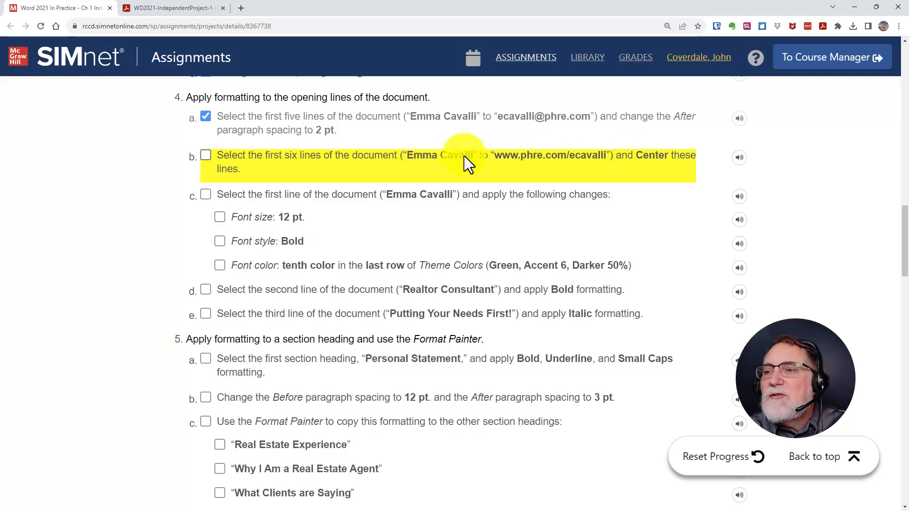
click(498, 160)
click(498, 158)
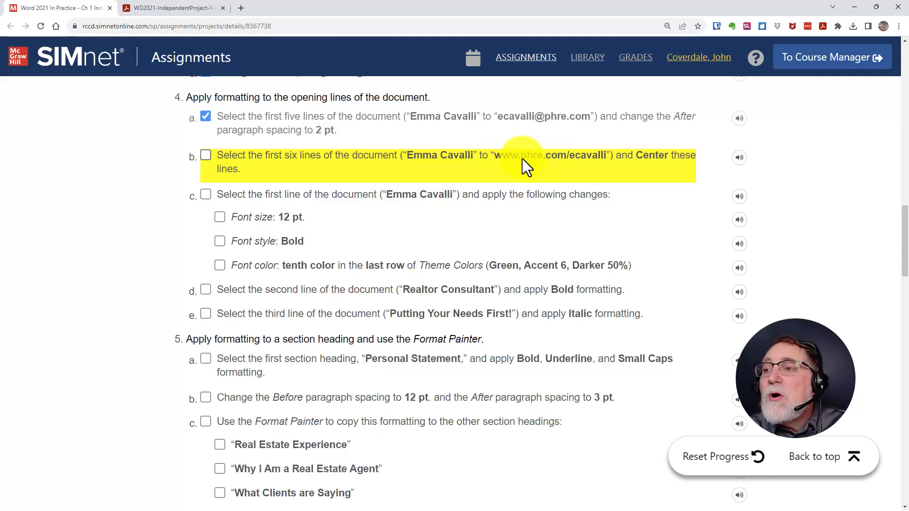
- Return to the Word brochure and center its first six lines, from the consultant's name to the web address
key(alt+Tab)
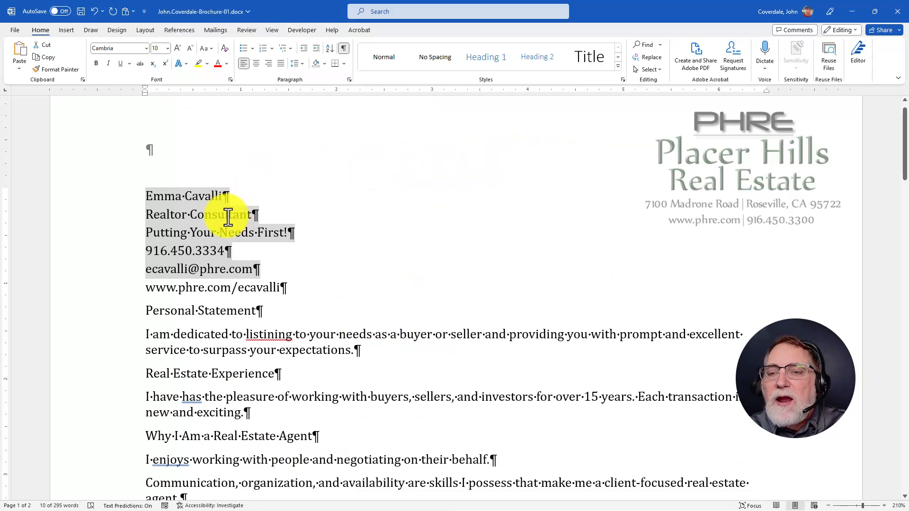
drag(190, 196, 197, 292)
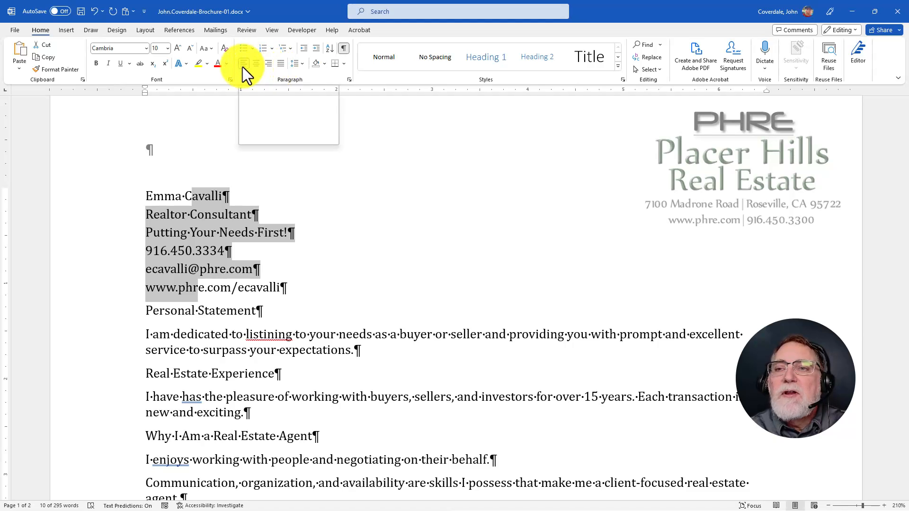
click(269, 66)
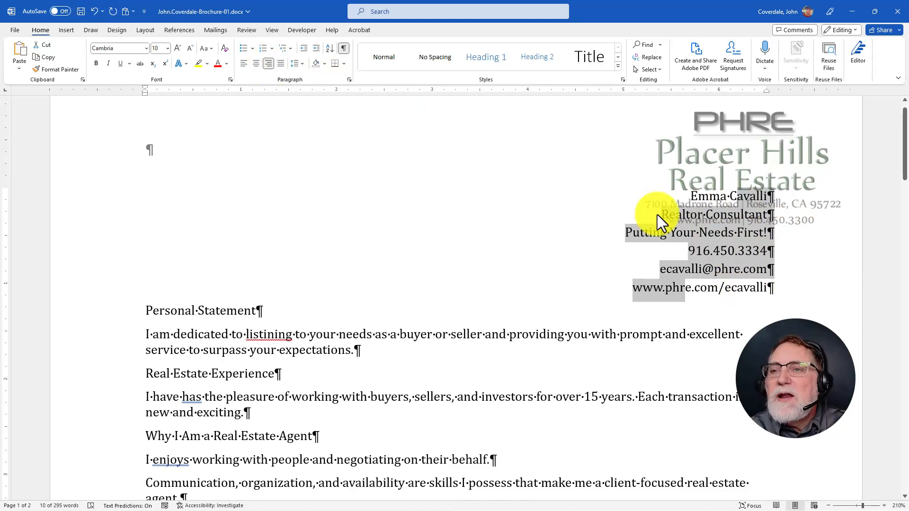
click(254, 64)
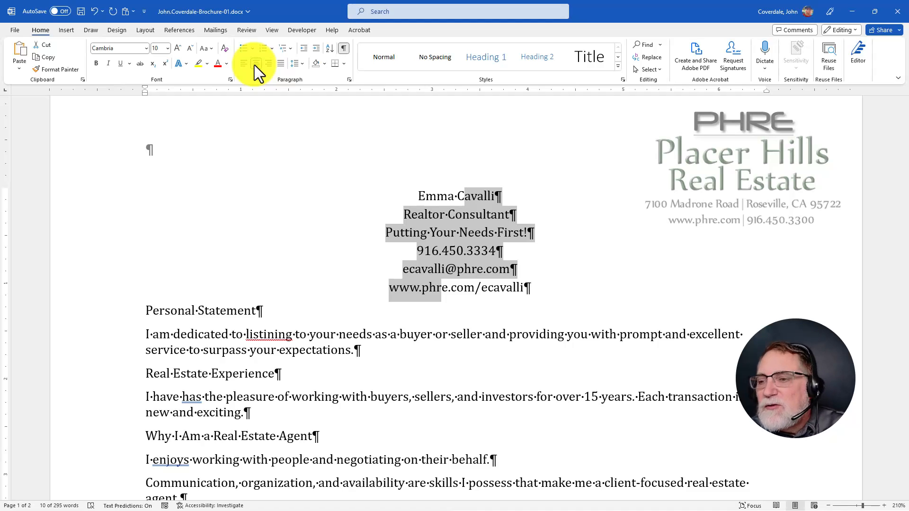
- Clear the selection in the opening lines and hide the formatting marks in the brochure
click(433, 195)
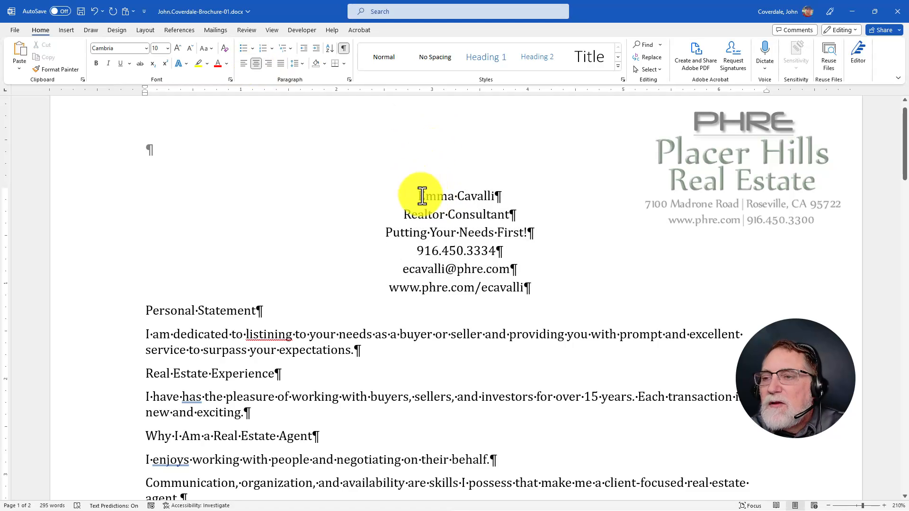
drag(417, 196, 544, 234)
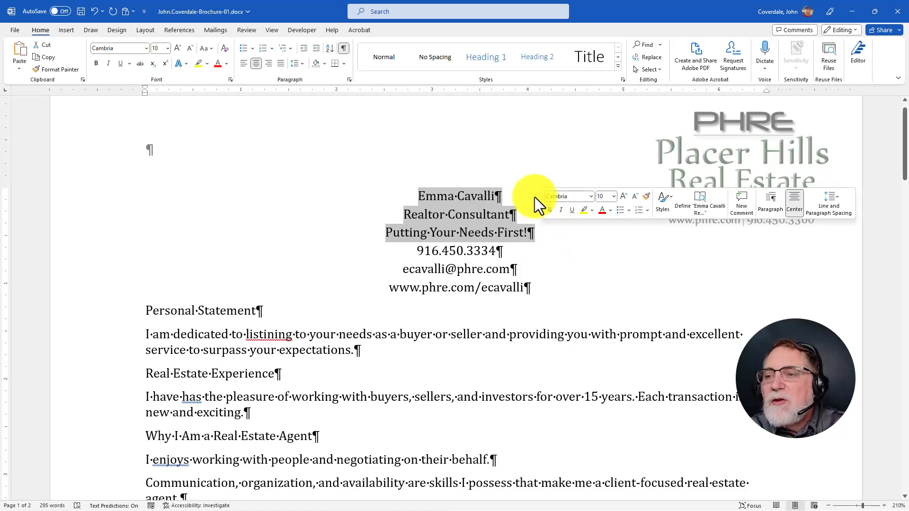
click(535, 197)
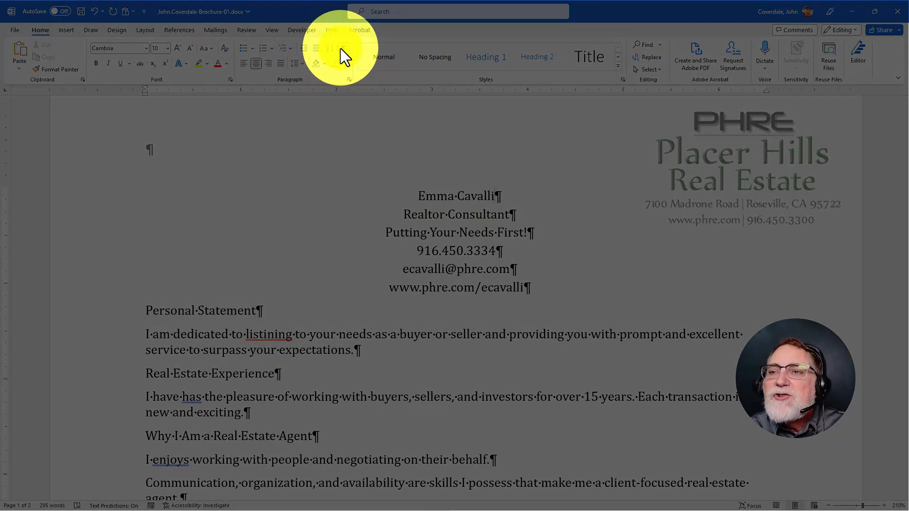
click(340, 48)
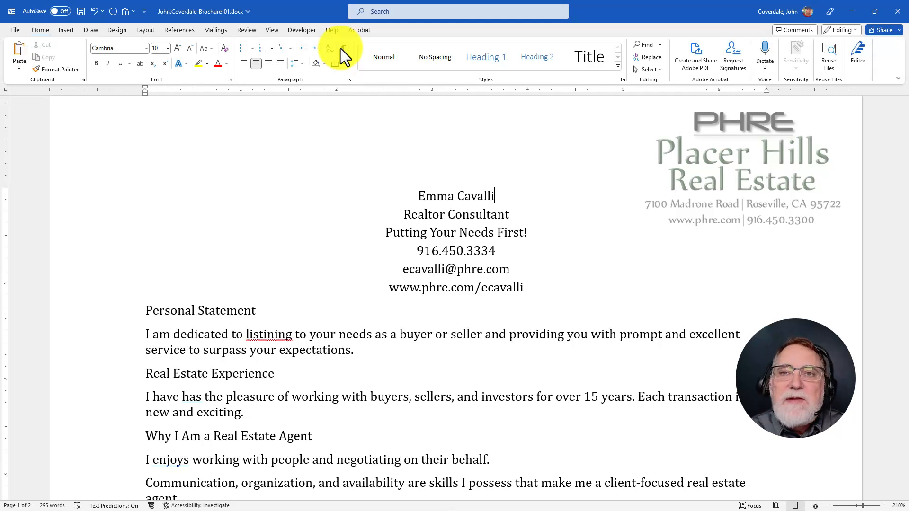
- Mark step 4b as completed in SIMnet, read the step 4c font changes, and return to the Word brochure
key(alt+Tab)
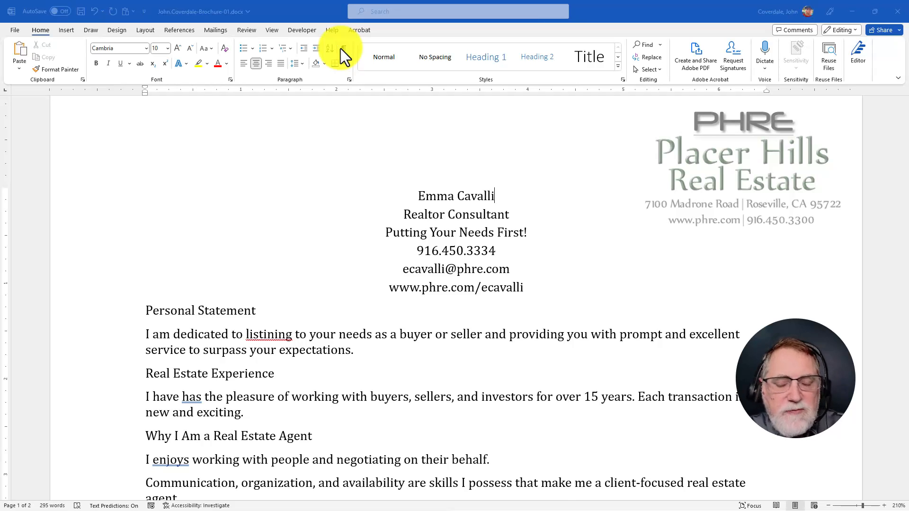
click(206, 156)
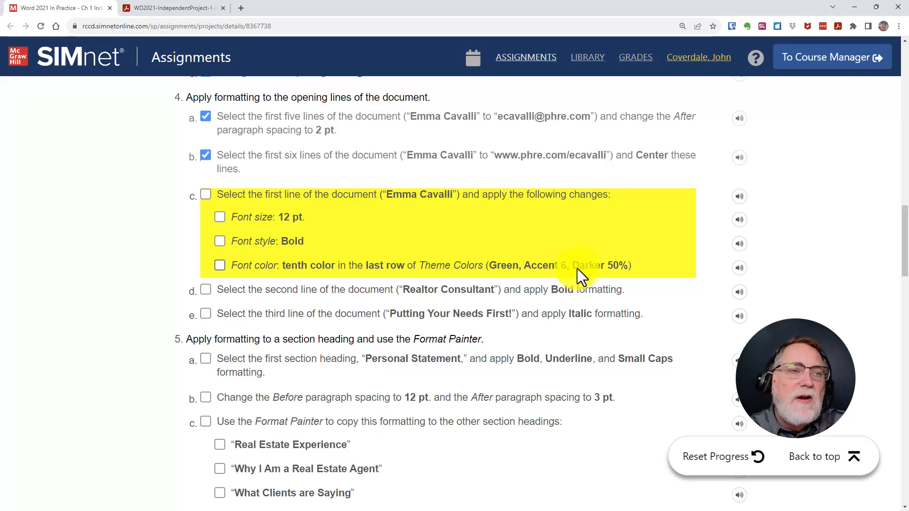
key(alt+Tab)
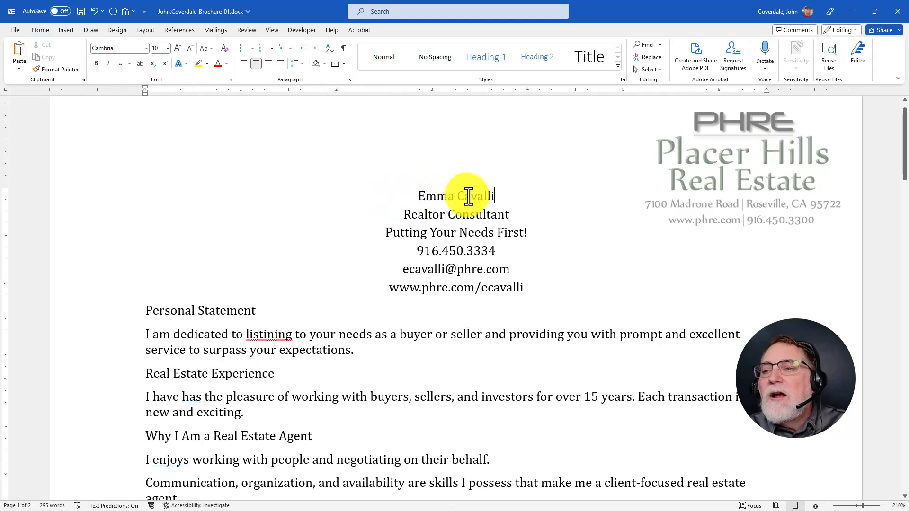
- Select the consultant's name in the first line and show the brochure's formatting marks
triple_click(438, 196)
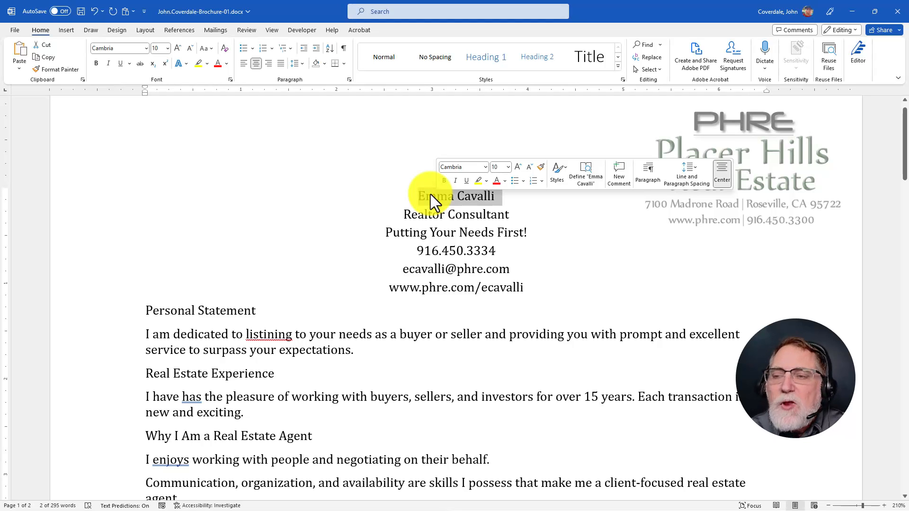
click(436, 197)
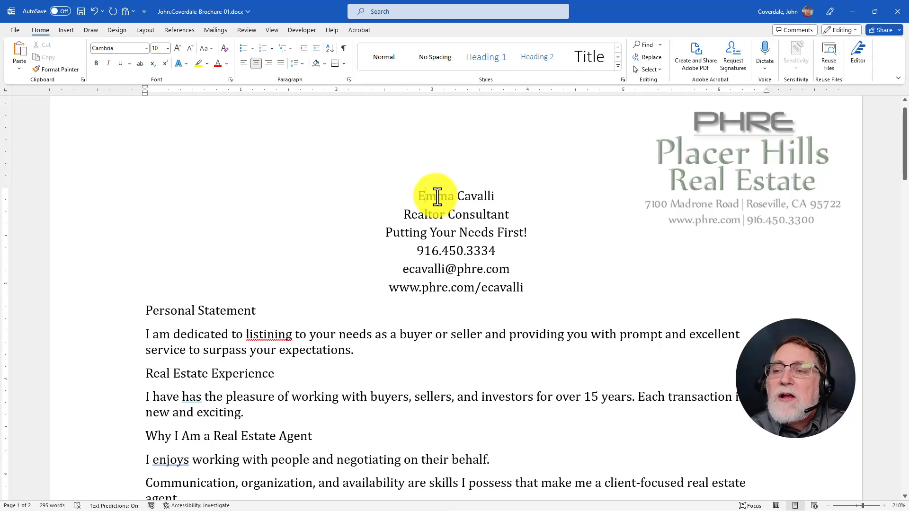
triple_click(438, 197)
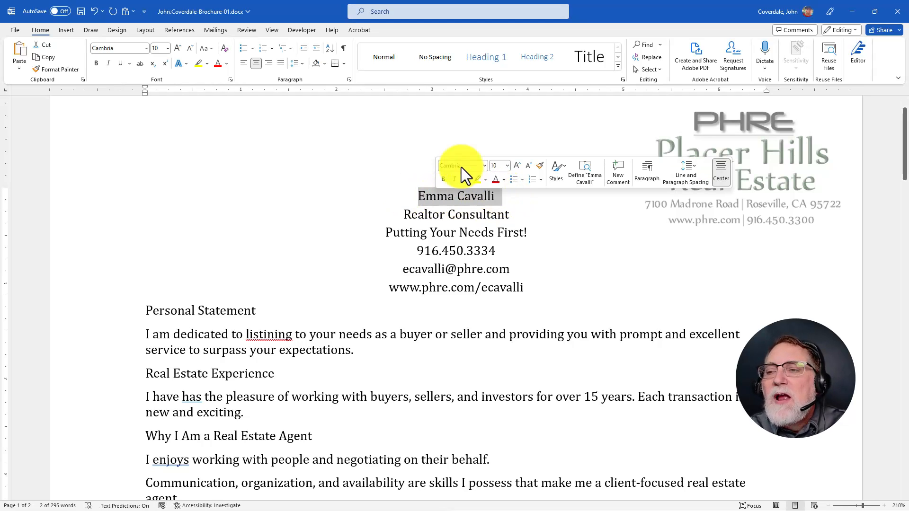
click(344, 47)
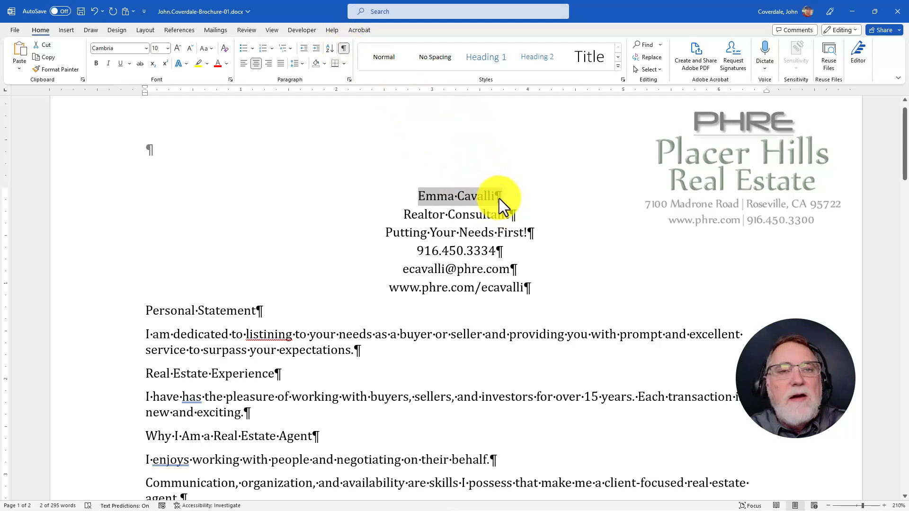
- Check the step 4c font changes in SIMnet and make the consultant's name bold in the Word brochure
key(alt+Tab)
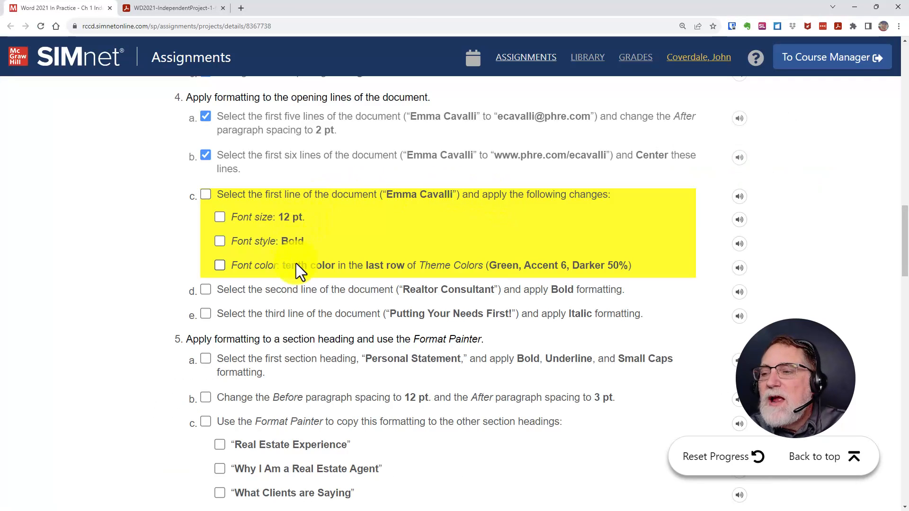
key(alt+Tab)
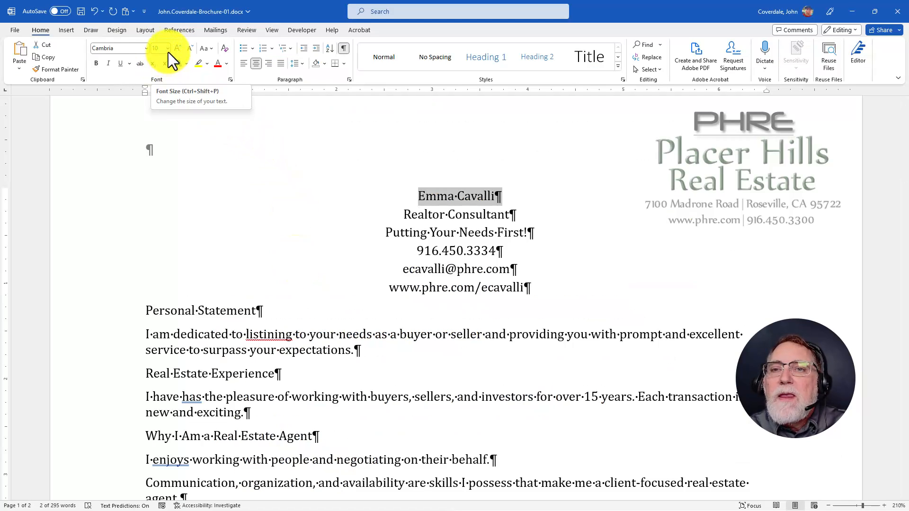
click(98, 65)
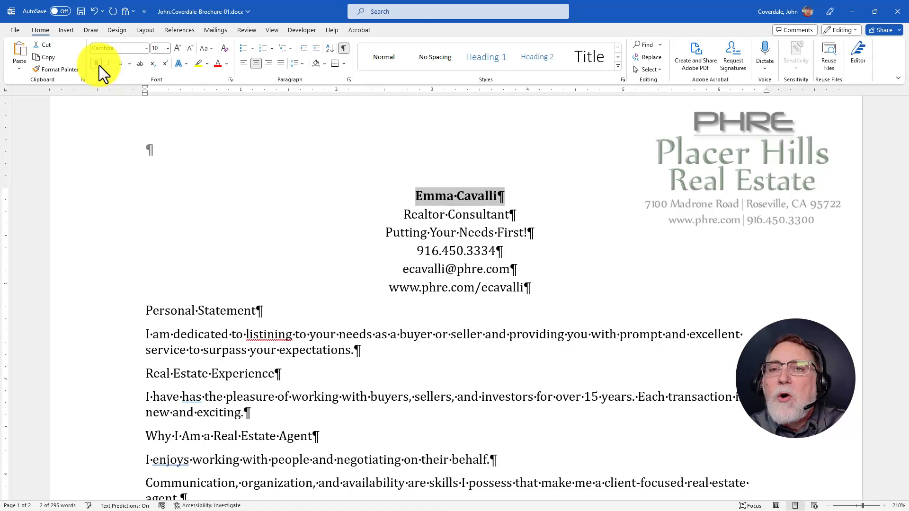
click(226, 64)
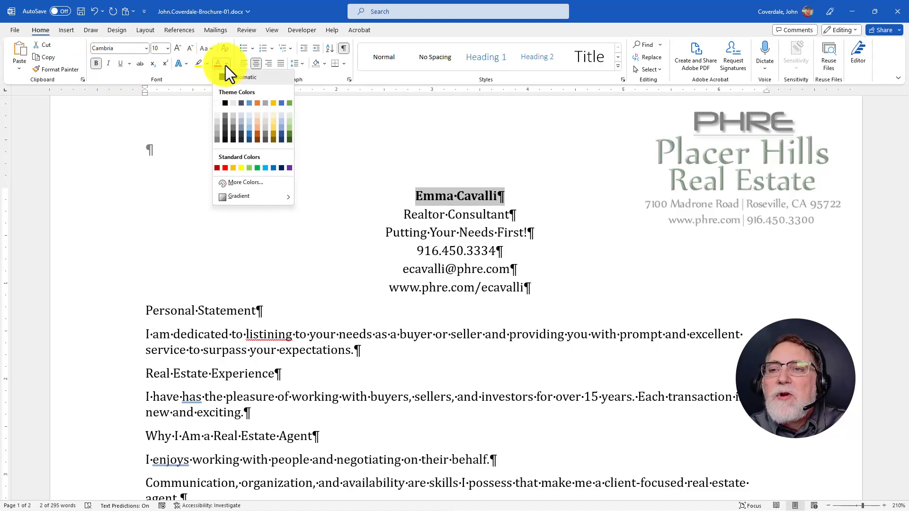
click(290, 140)
key(alt+Tab)
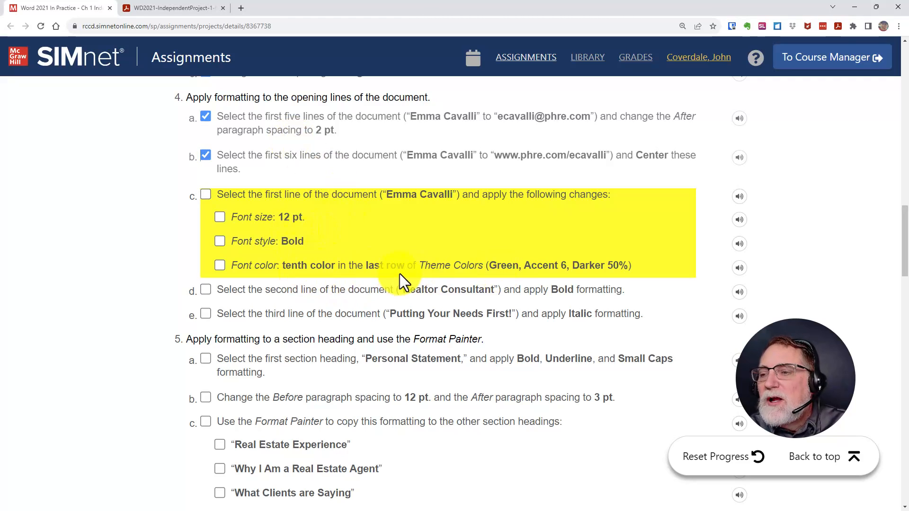
key(alt+Tab)
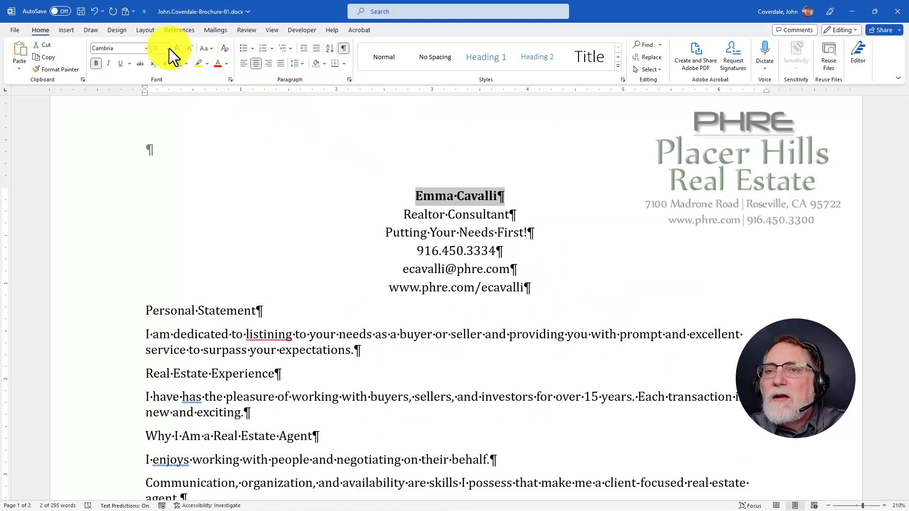
key(alt+Tab)
key(alt+Tab)
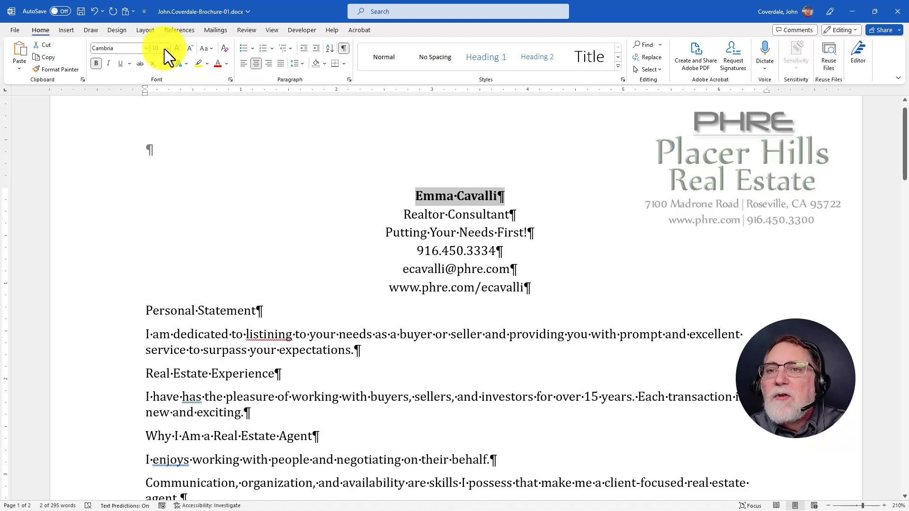
- Set the consultant's name to 12 pt with the font color Green, Accent 6, Darker 50%
click(176, 48)
click(176, 48)
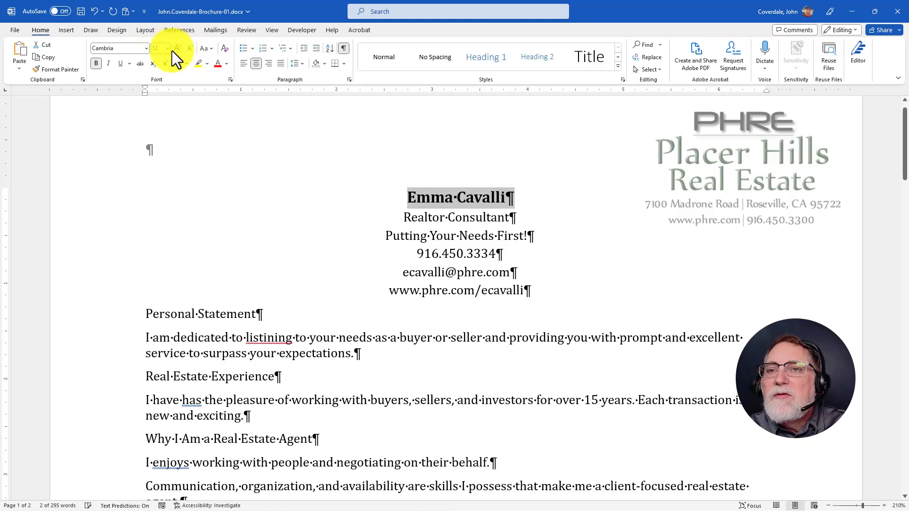
key(ctrl)
key(ctrl)
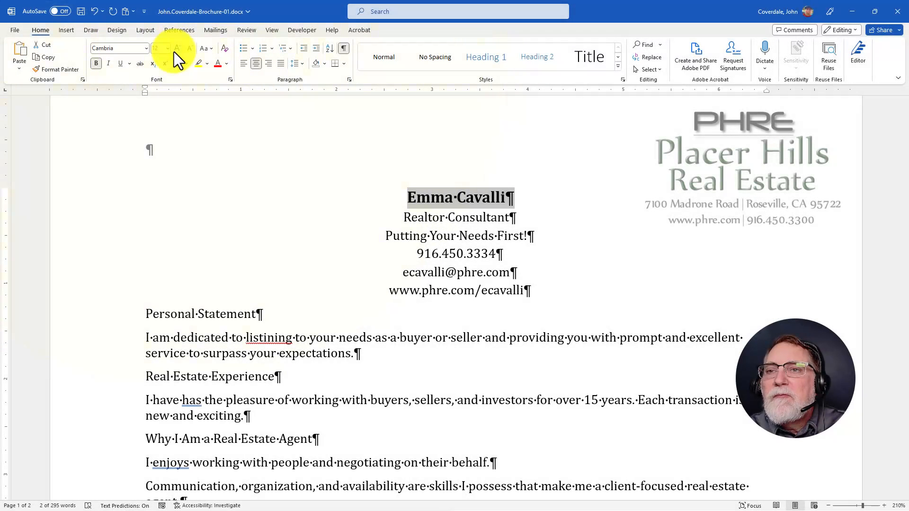
click(226, 64)
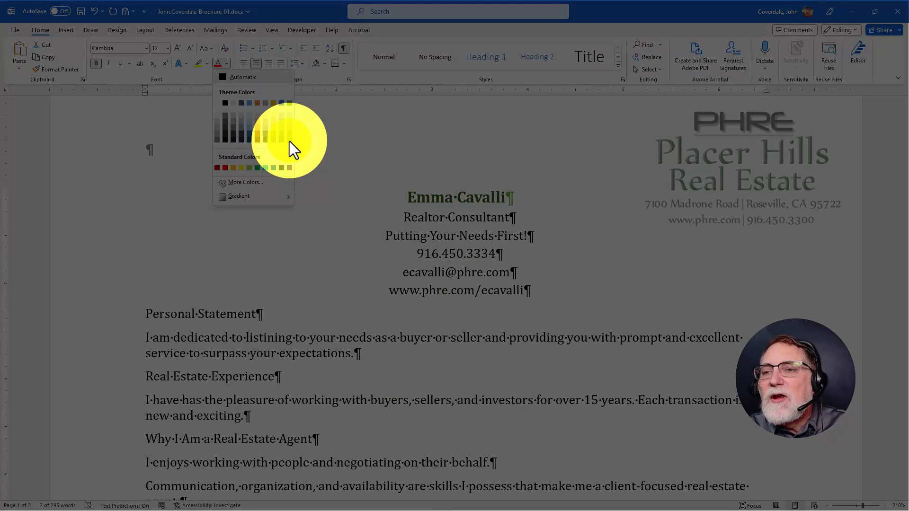
click(288, 142)
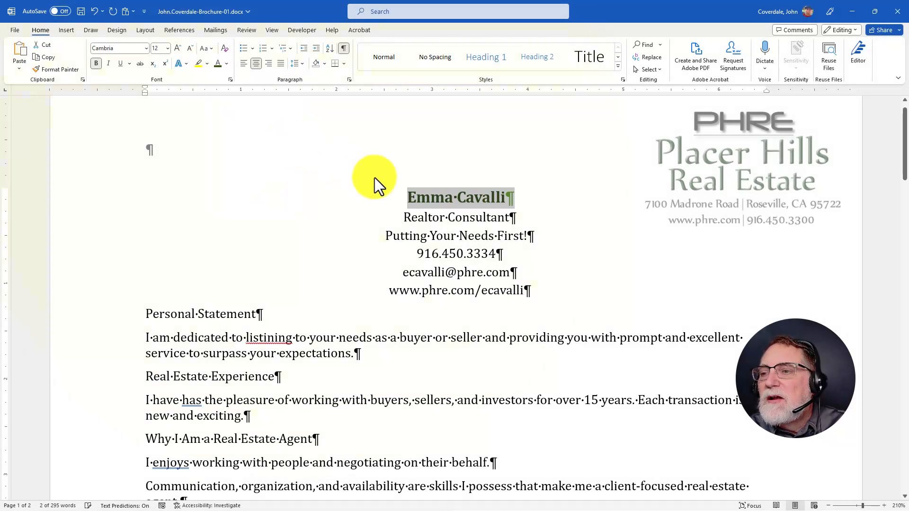
click(445, 211)
- Switch to the SIMnet instructions, mark step 4c and its three font changes as completed, and read step 4d
key(alt+Tab)
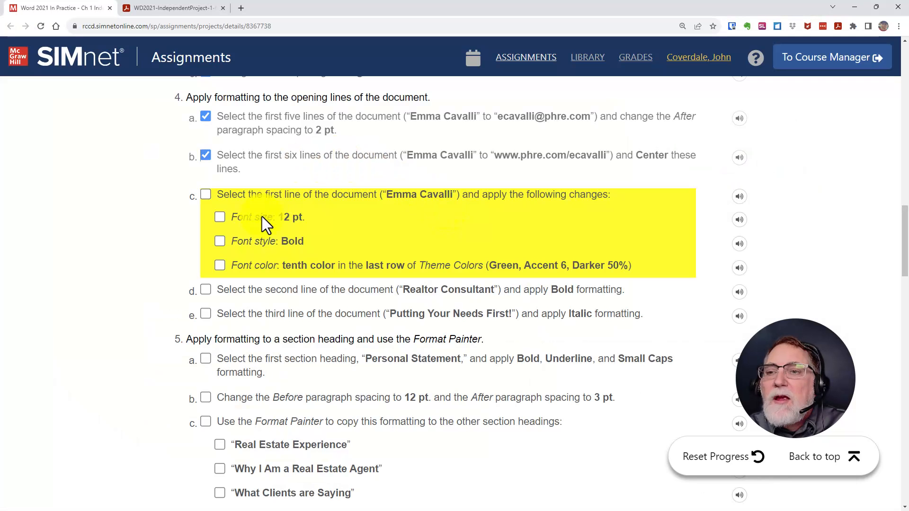
click(220, 265)
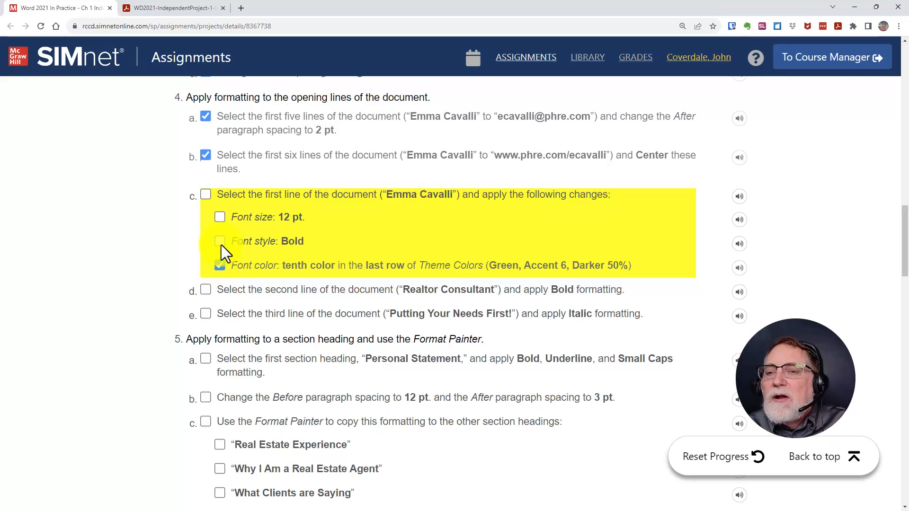
click(220, 241)
click(220, 217)
click(205, 195)
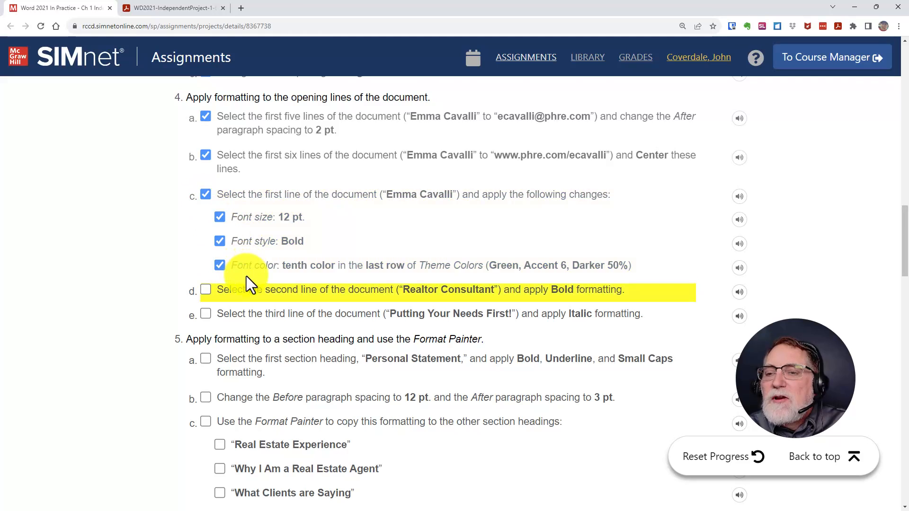
scroll(246, 277, down, 3)
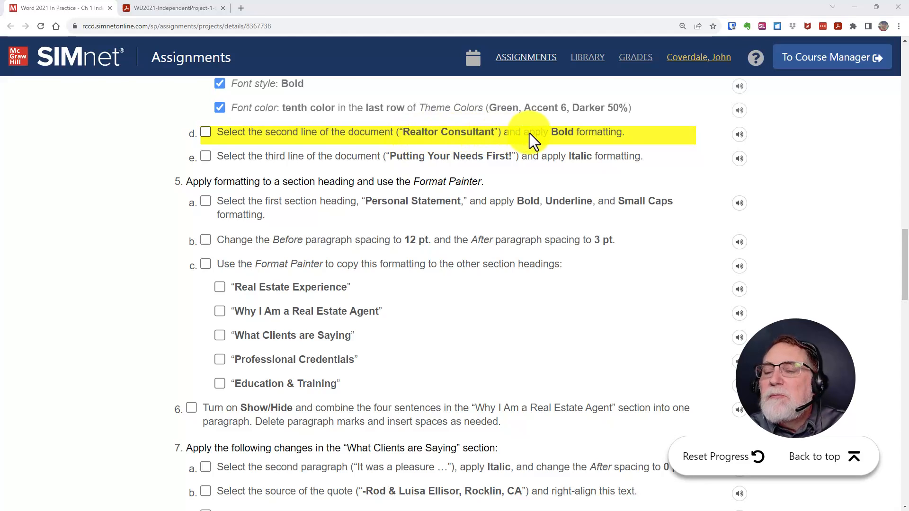
- Return to the Word brochure and make the second line, "Realtor Consultant", bold
key(alt+Tab)
drag(403, 218, 513, 218)
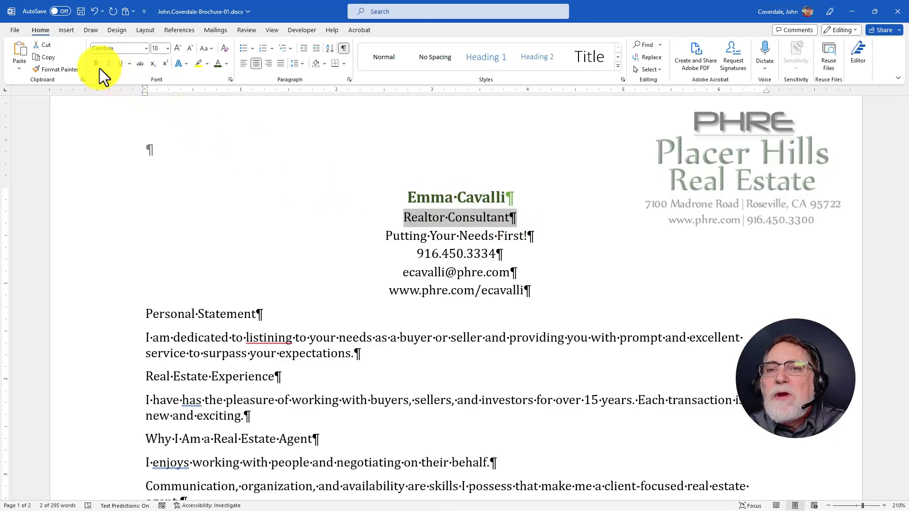
key(ctrl)
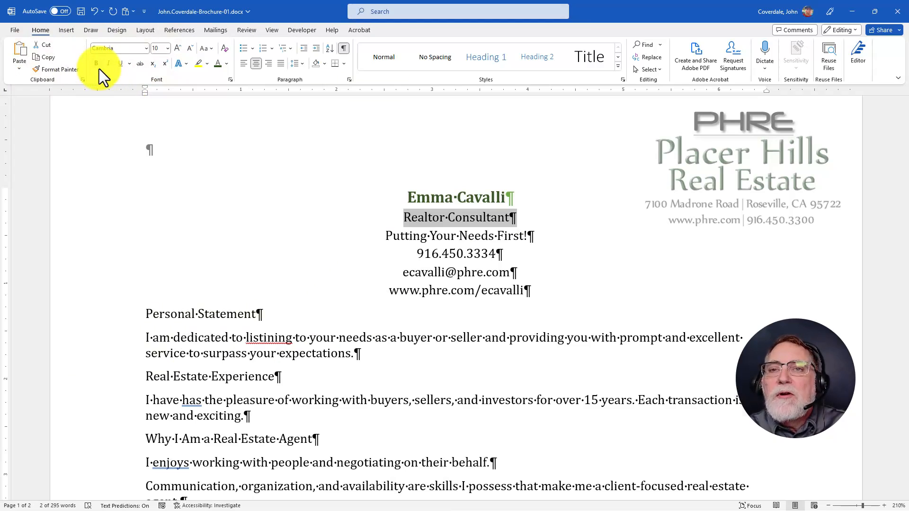
key(ctrl)
key(ctrl)
key(ctrl)
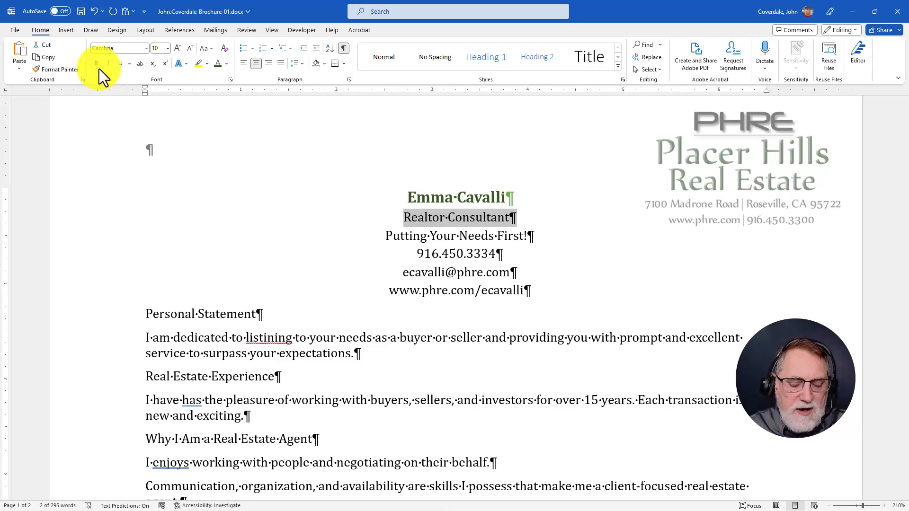
key(ctrl+b)
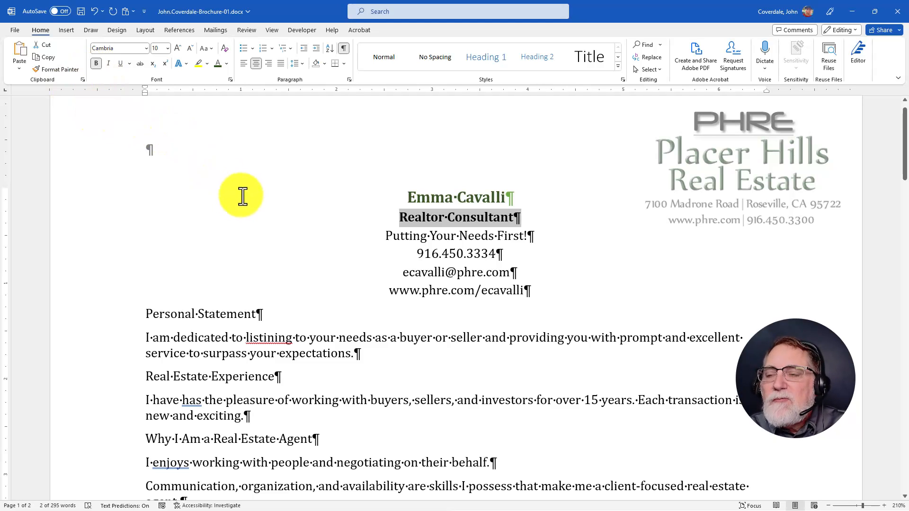
- Mark step 4d as completed in SIMnet and italicize the brochure's third line, "Putting Your Needs First!", in Word
key(alt+Tab)
click(206, 132)
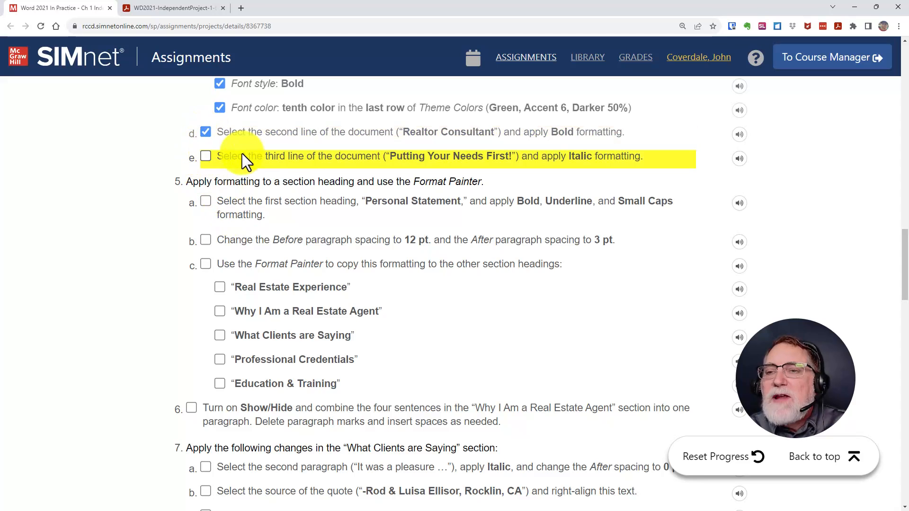
key(alt+Tab)
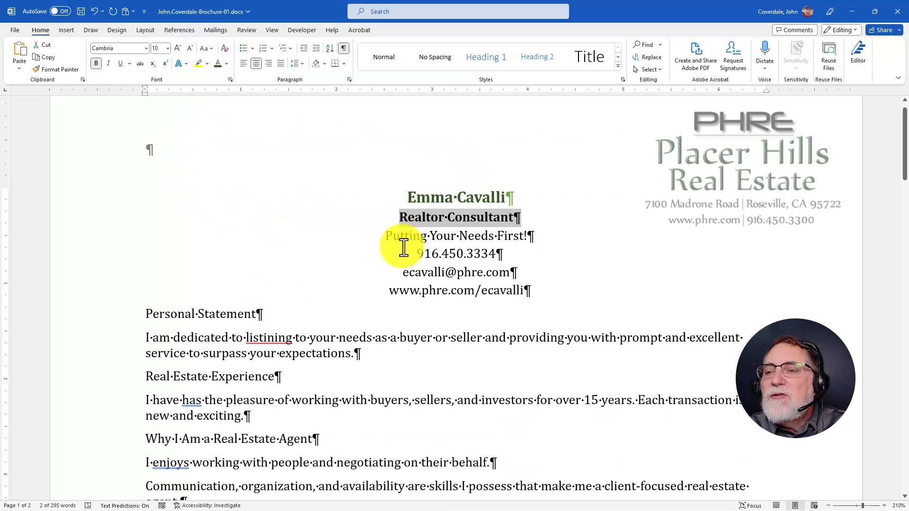
drag(387, 236, 529, 236)
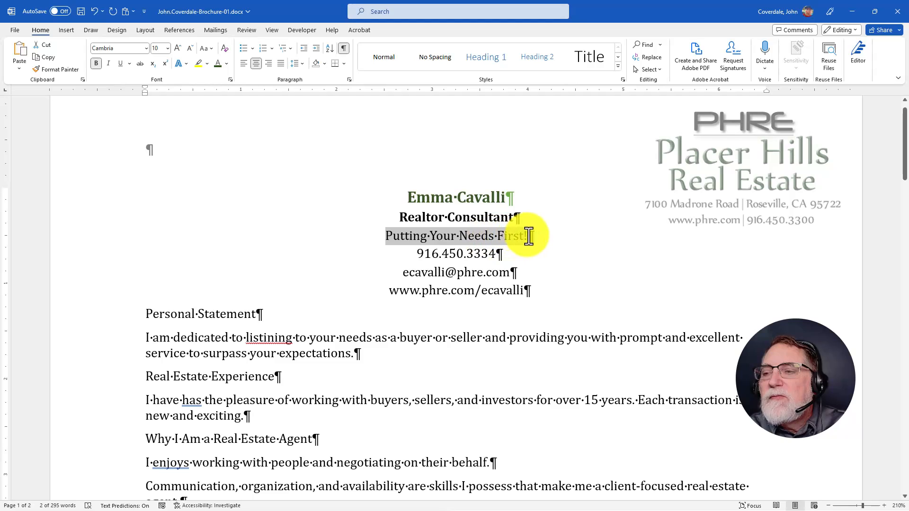
click(109, 64)
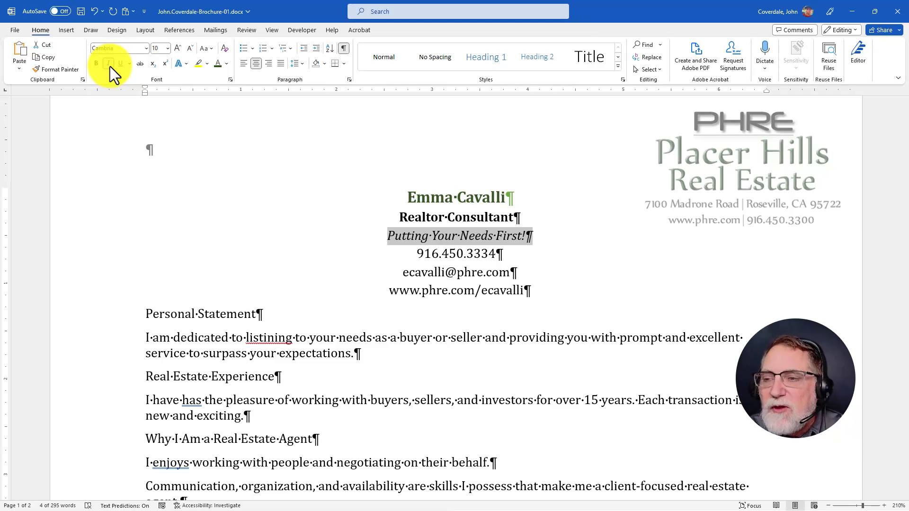
- Mark step 4e as completed in SIMnet, read step 5a, and return to the Word brochure
key(alt+Tab)
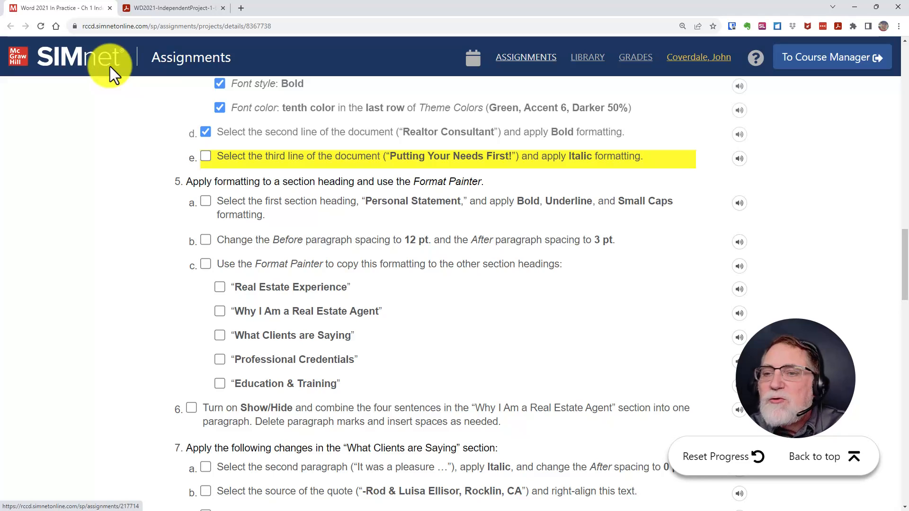
click(205, 156)
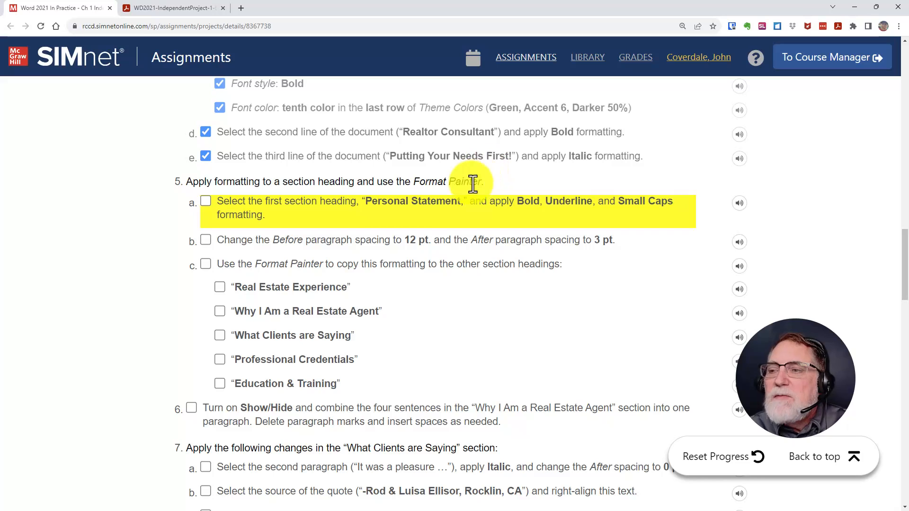
key(alt+Tab)
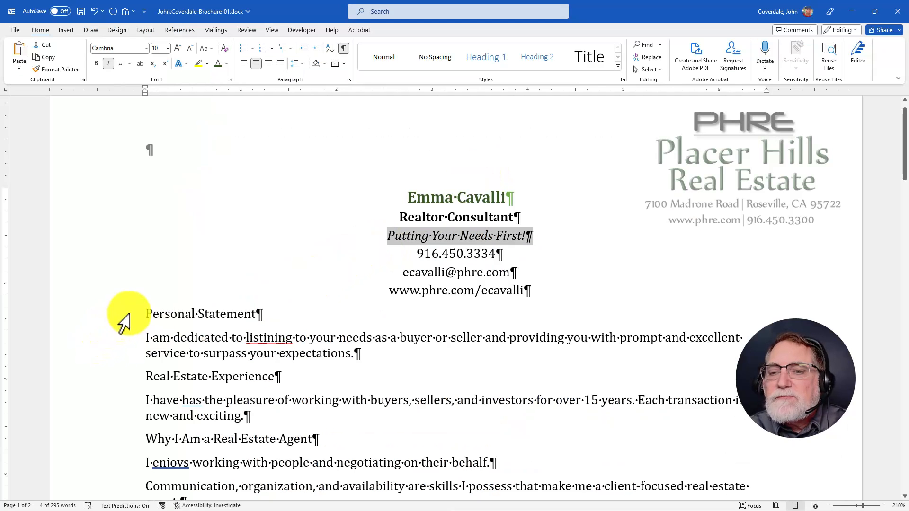
- Make the section heading "Personal Statement" bold and underlined, rechecking step 5a in SIMnet
click(144, 312)
click(126, 317)
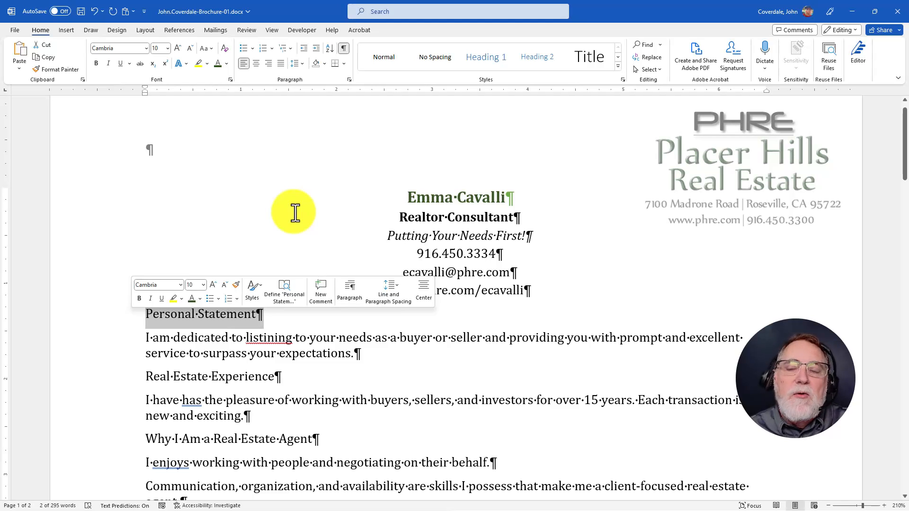
key(alt+Tab)
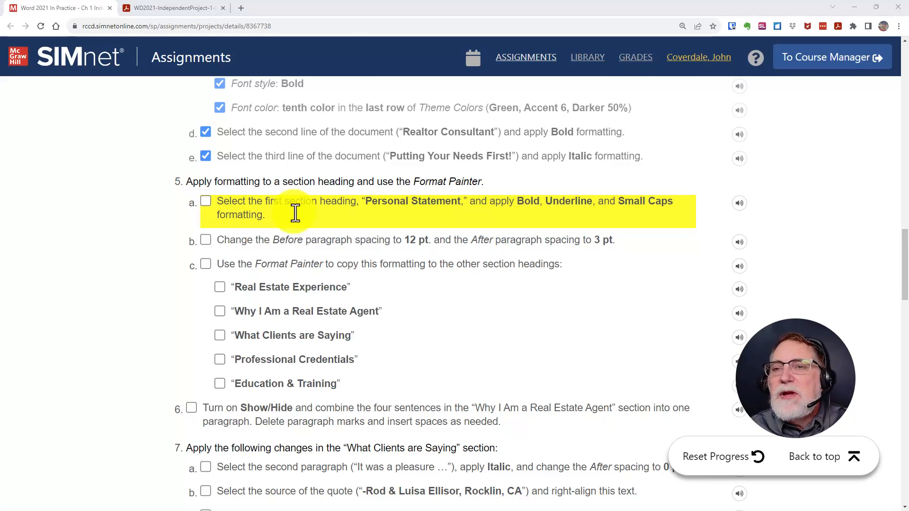
key(alt+Tab)
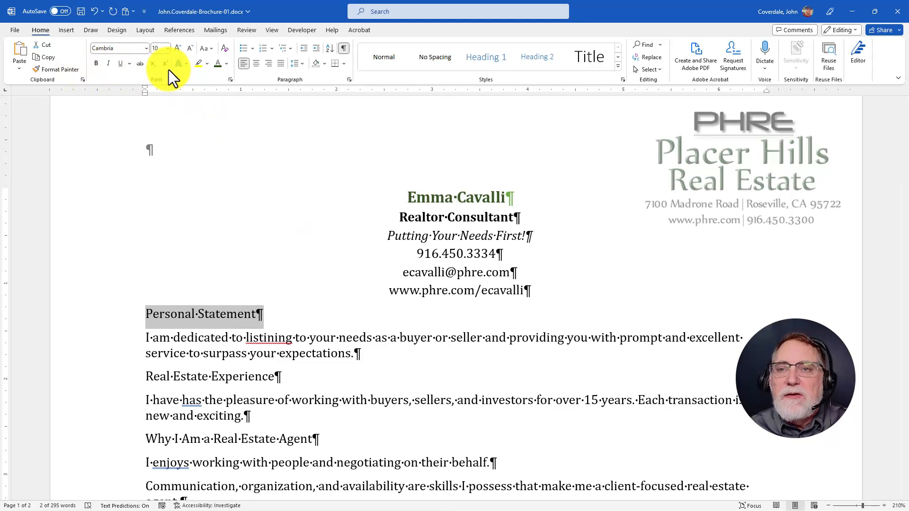
click(95, 64)
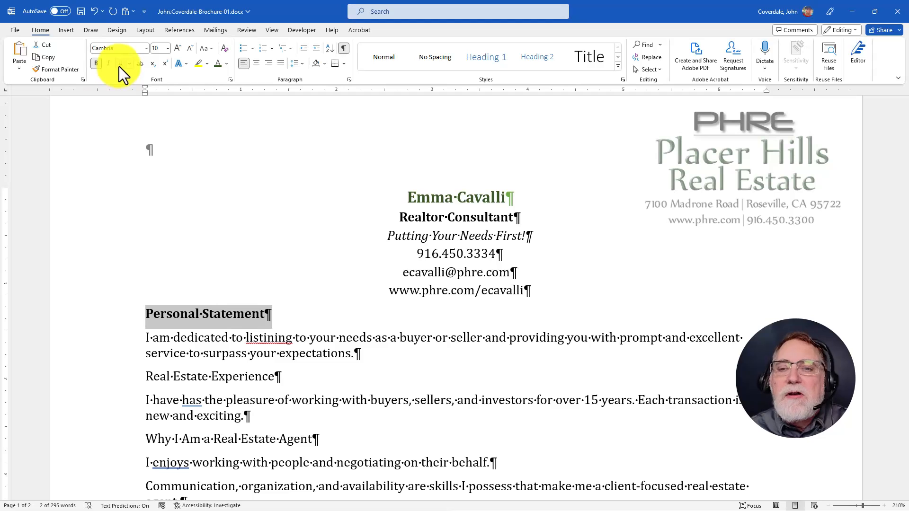
click(120, 66)
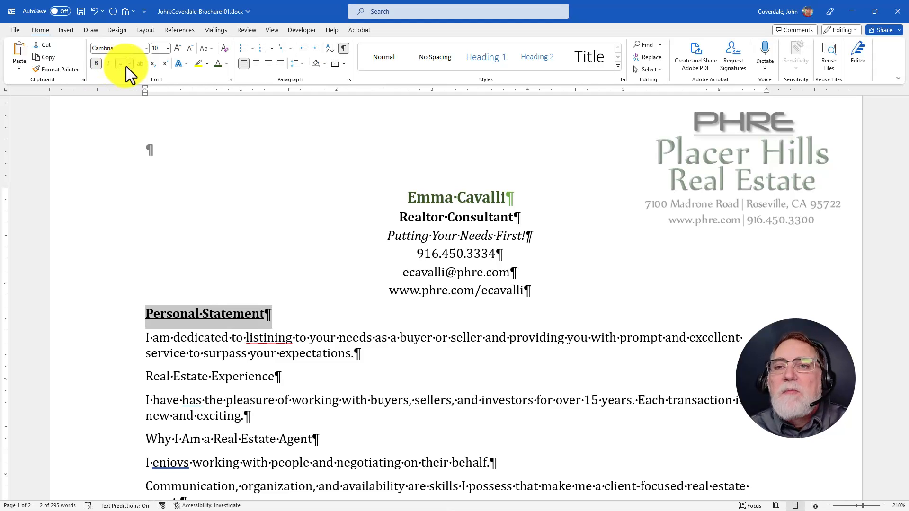
click(229, 80)
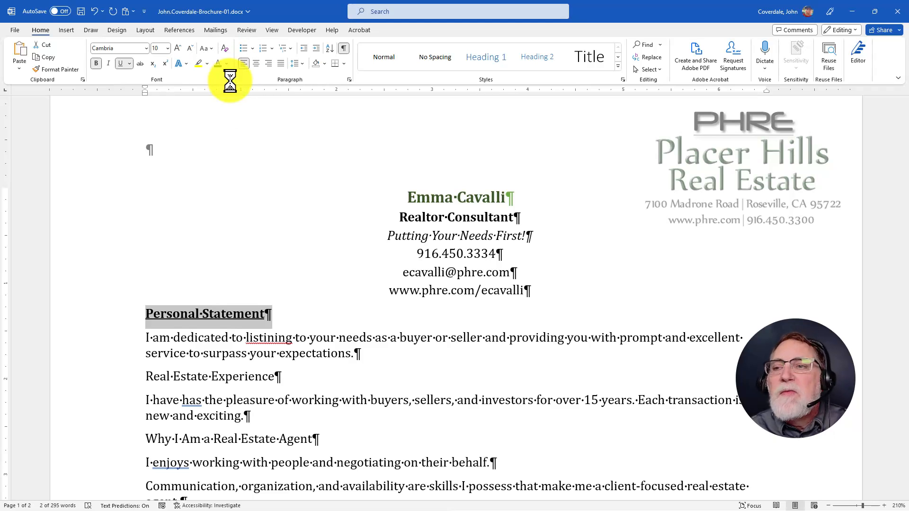
drag(408, 134, 310, 58)
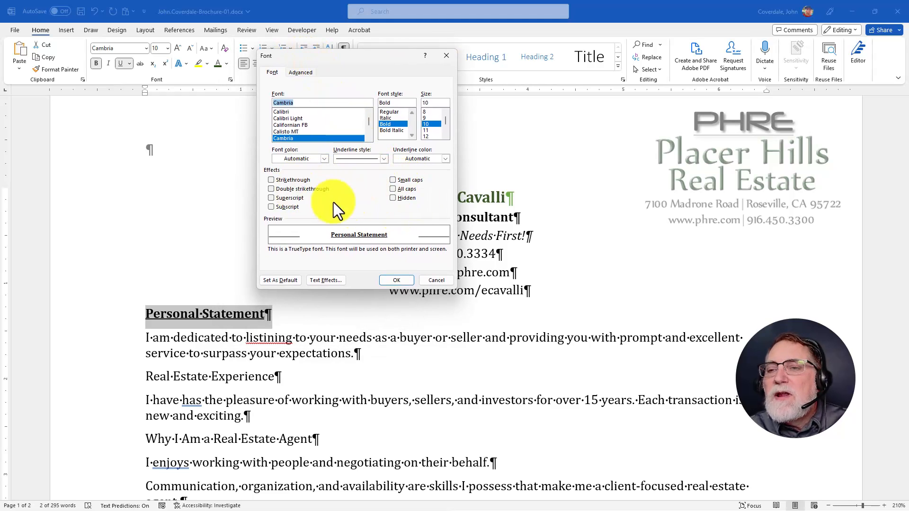
click(393, 180)
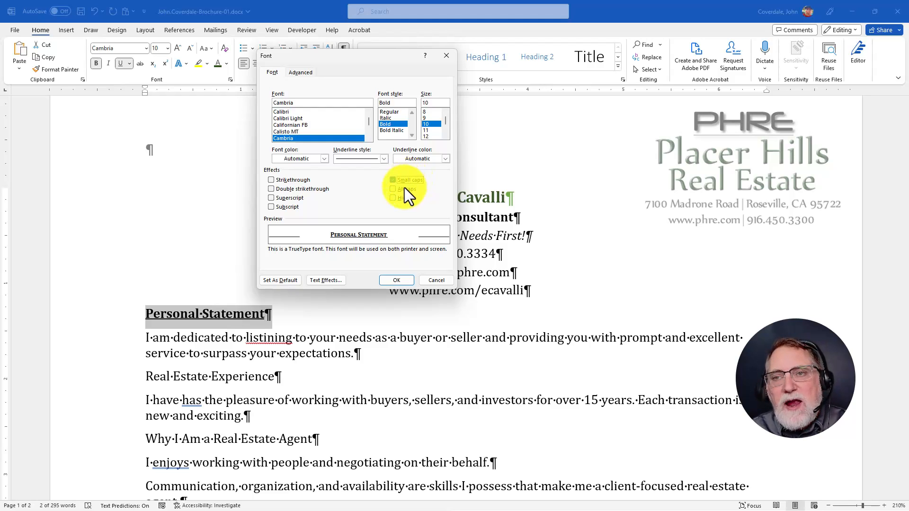
click(427, 280)
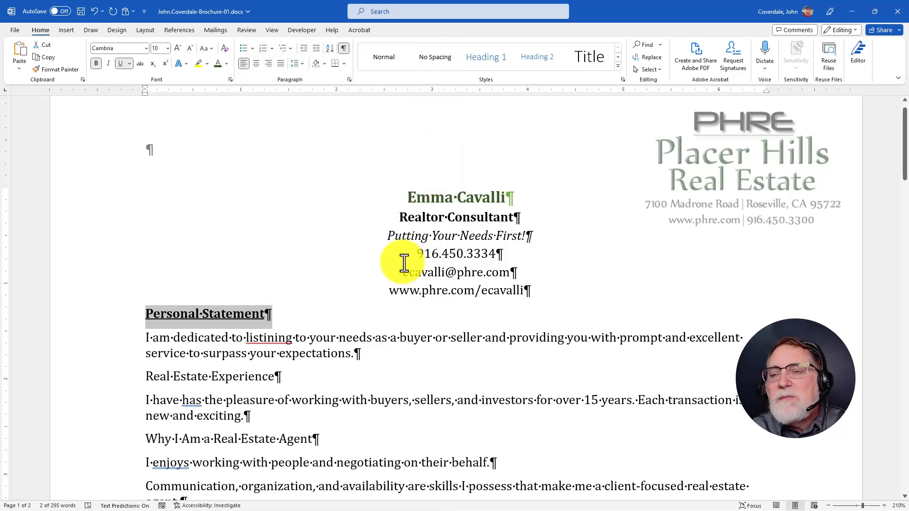
- Try the UPPERCASE change-case option on the "Personal Statement" heading and undo it
click(212, 49)
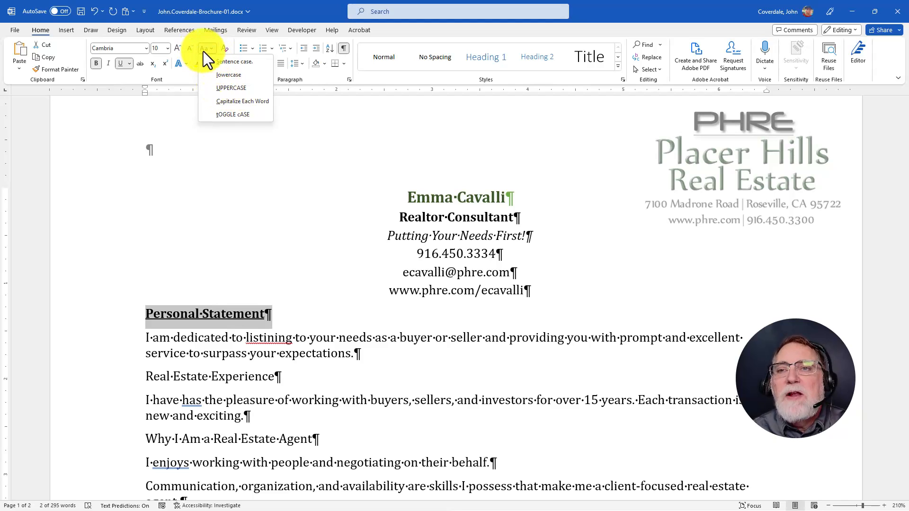
click(232, 88)
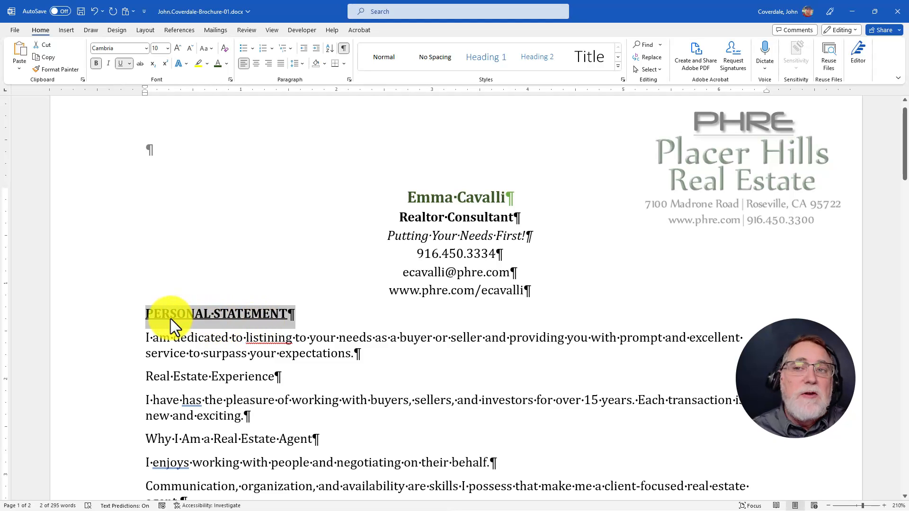
text(:)
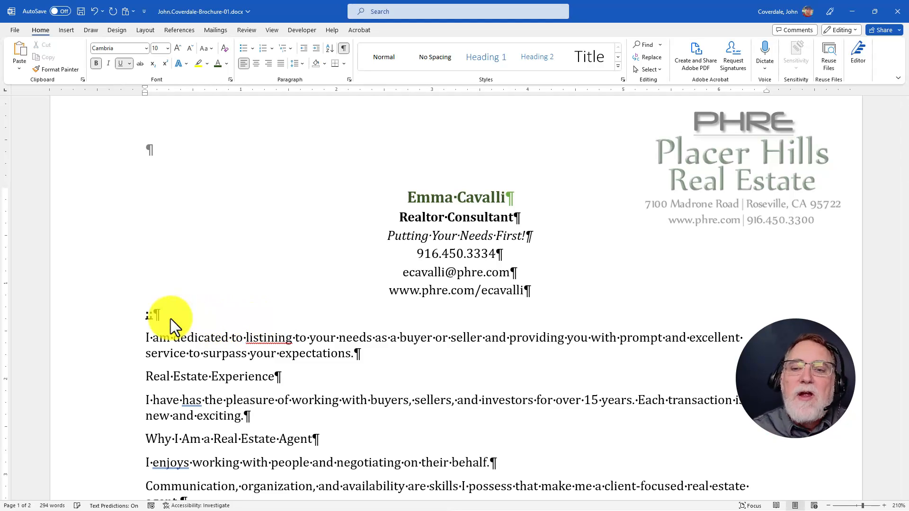
key(ctrl+z)
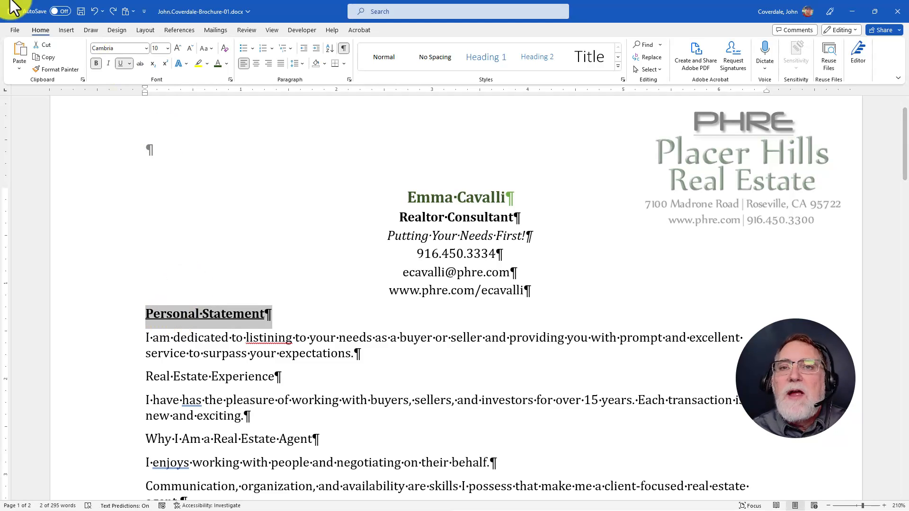
click(92, 8)
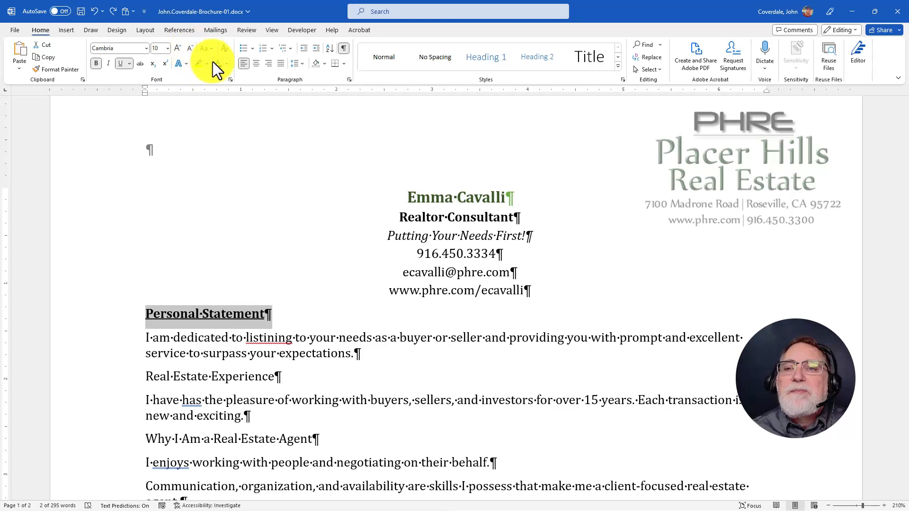
- Apply the All caps font effect to the "Personal Statement" heading
click(230, 80)
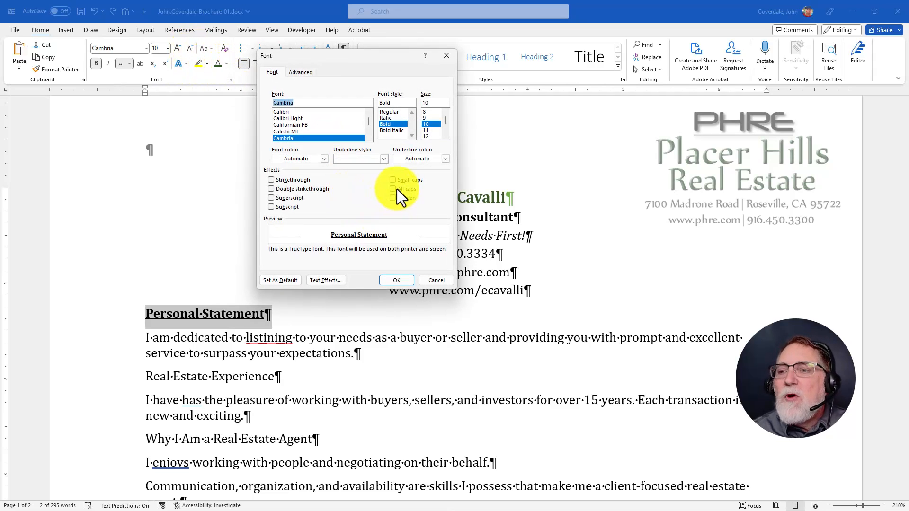
click(392, 189)
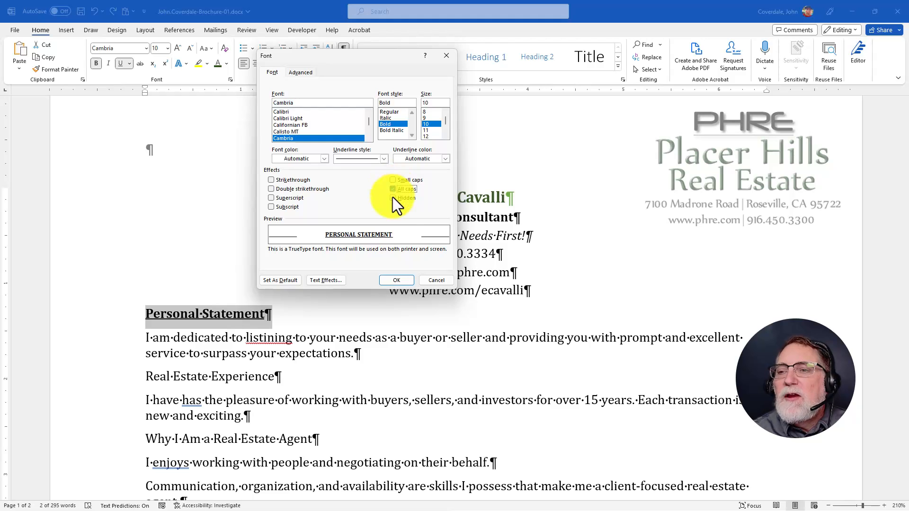
click(391, 280)
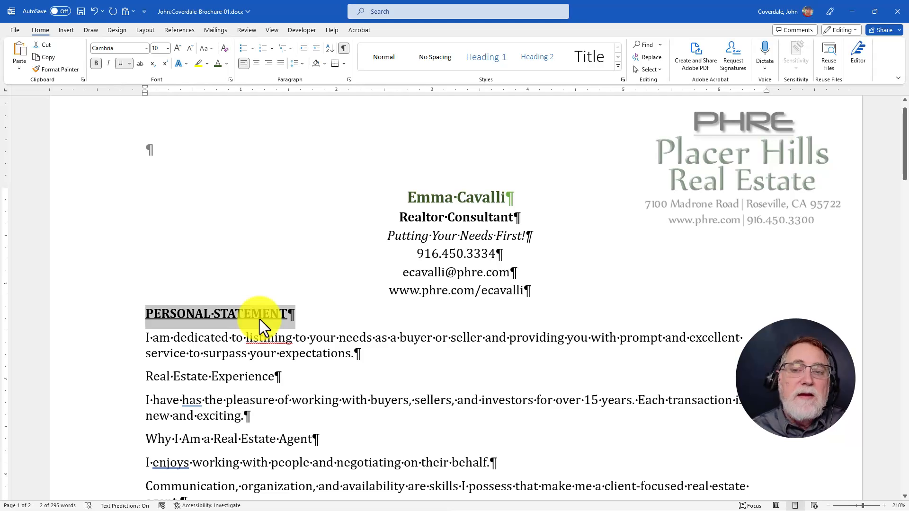
- Replace the All caps effect on the "Personal Statement" heading with the Small caps font effect
click(229, 80)
click(393, 189)
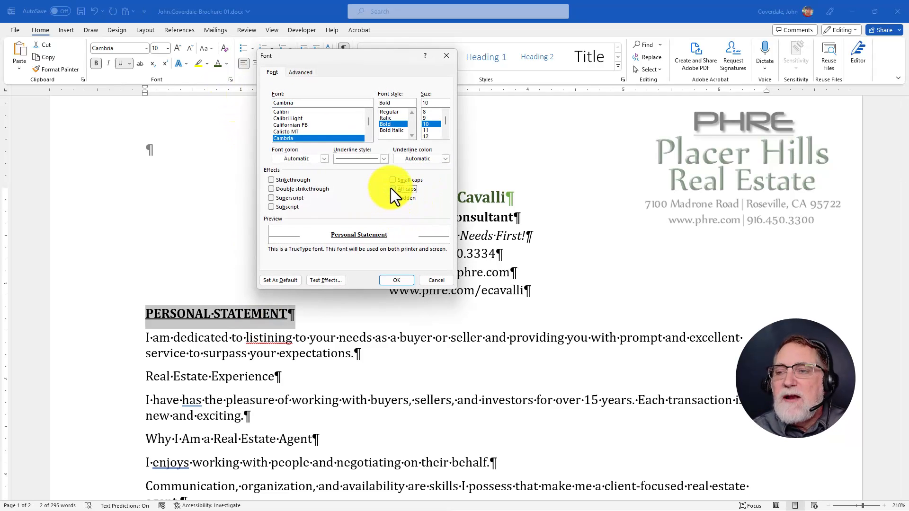
click(393, 279)
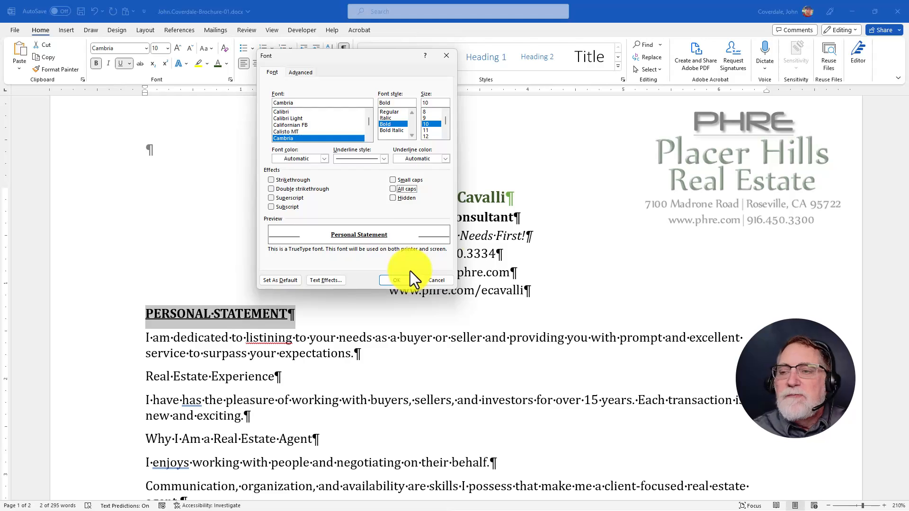
click(393, 180)
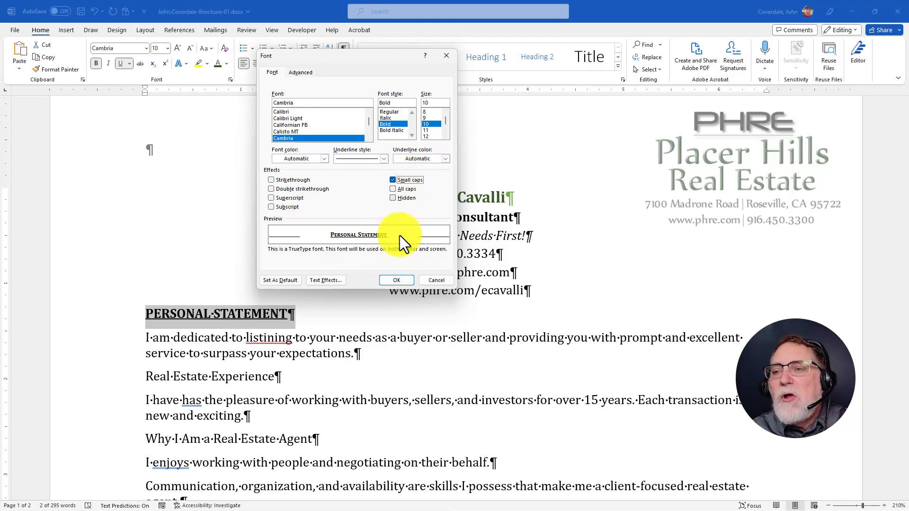
click(394, 280)
click(161, 335)
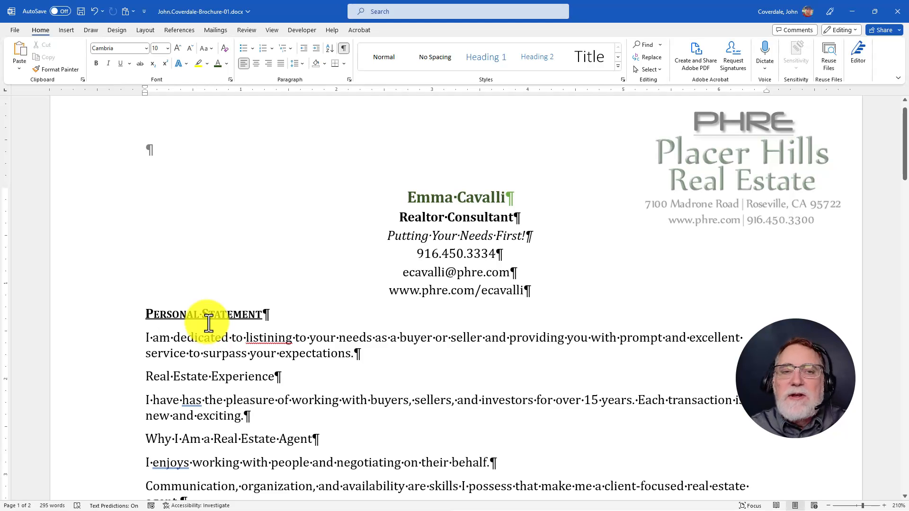
- Mark step 5a as completed in SIMnet, read step 5b, and return to the Word brochure
key(alt+Tab)
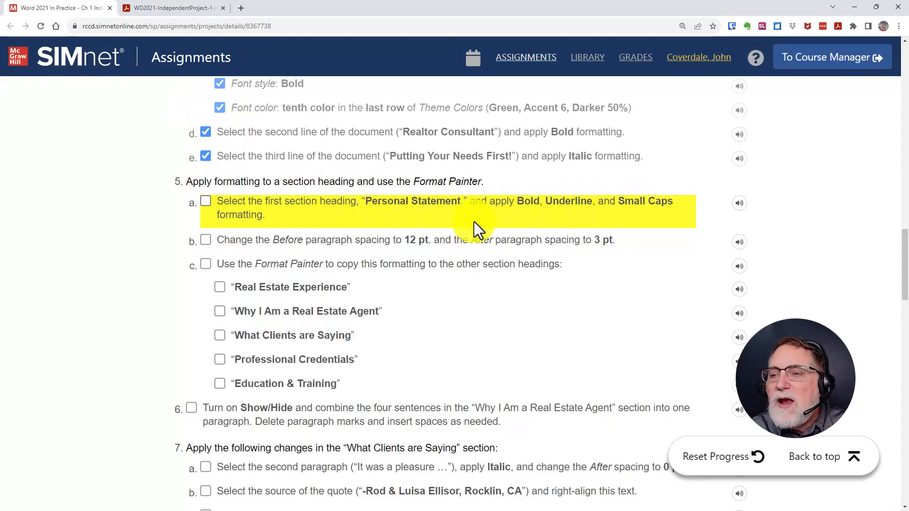
click(206, 202)
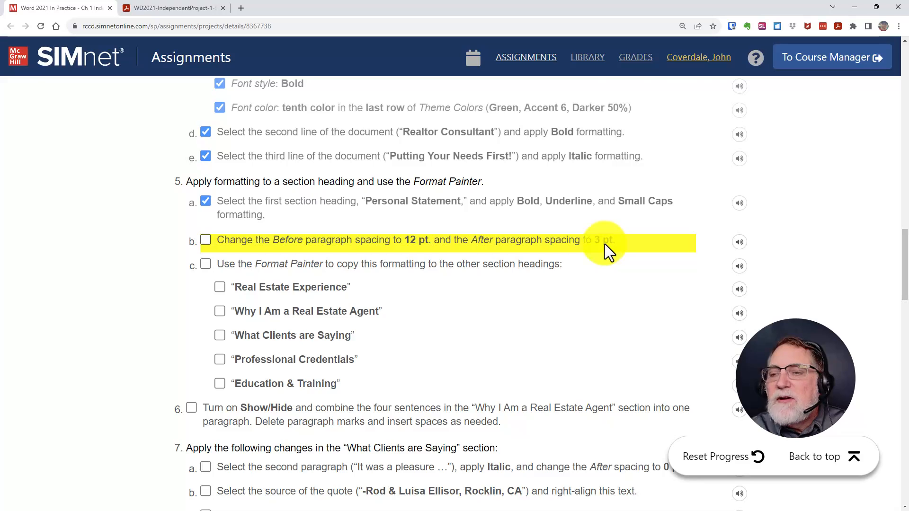
key(alt+Tab)
- Set the After paragraph spacing of the "Personal Statement" heading to 3 pt
drag(153, 316, 239, 315)
click(226, 317)
drag(179, 313, 241, 315)
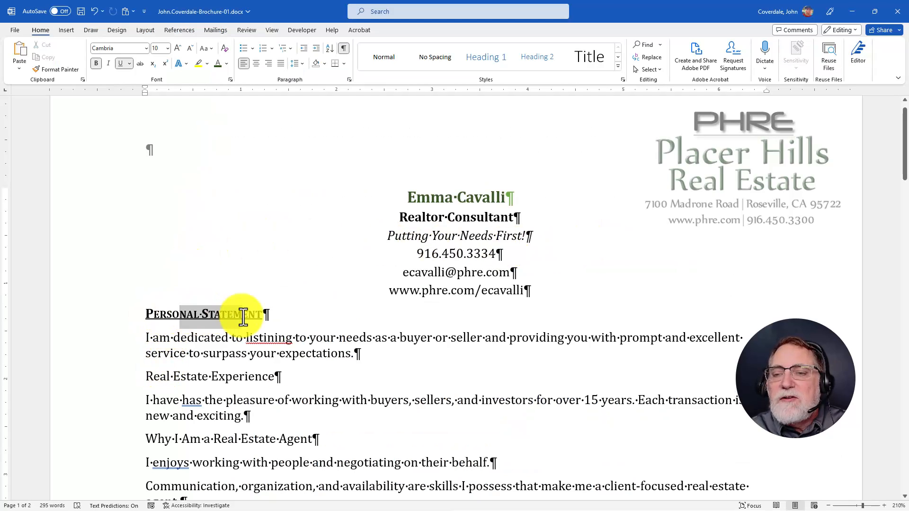
click(349, 79)
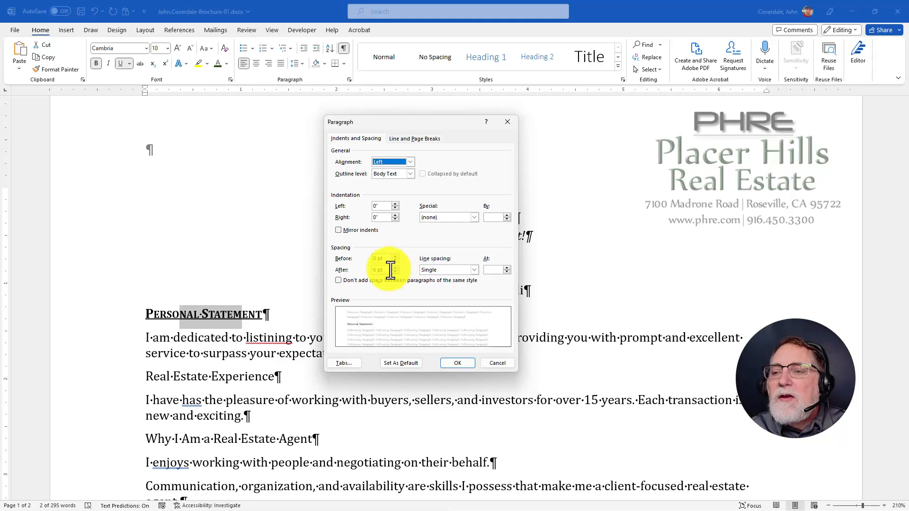
drag(390, 270, 351, 266)
text(3)
key(Return)
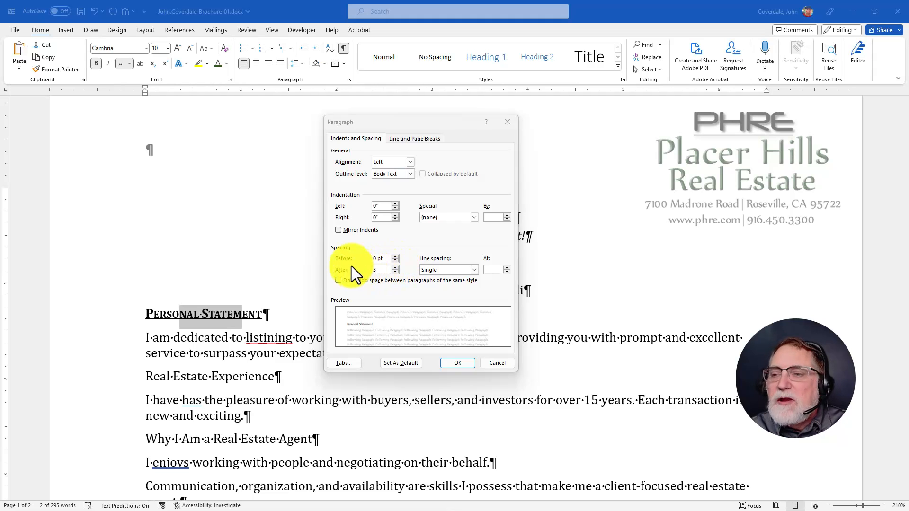
- Recheck step 5b in SIMnet and set the "Personal Statement" heading's Before paragraph spacing to 12 pt in Word
key(alt+Tab)
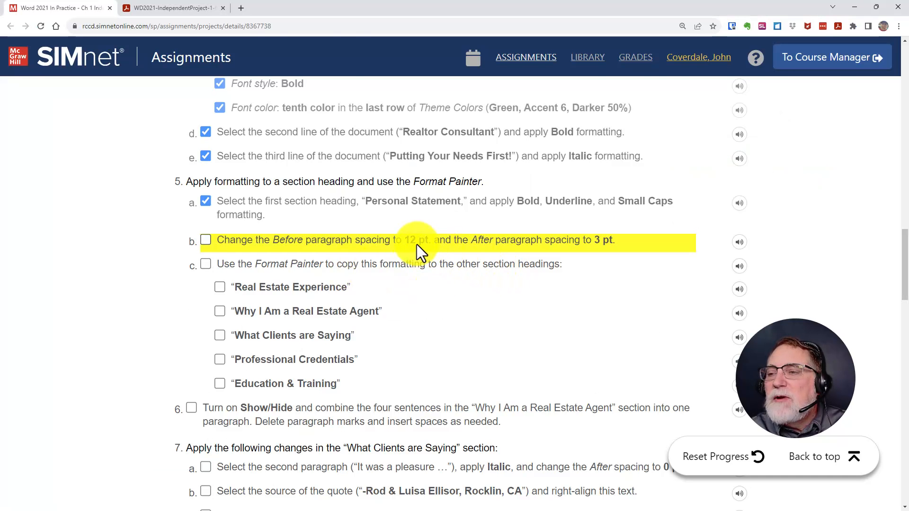
key(alt+Tab)
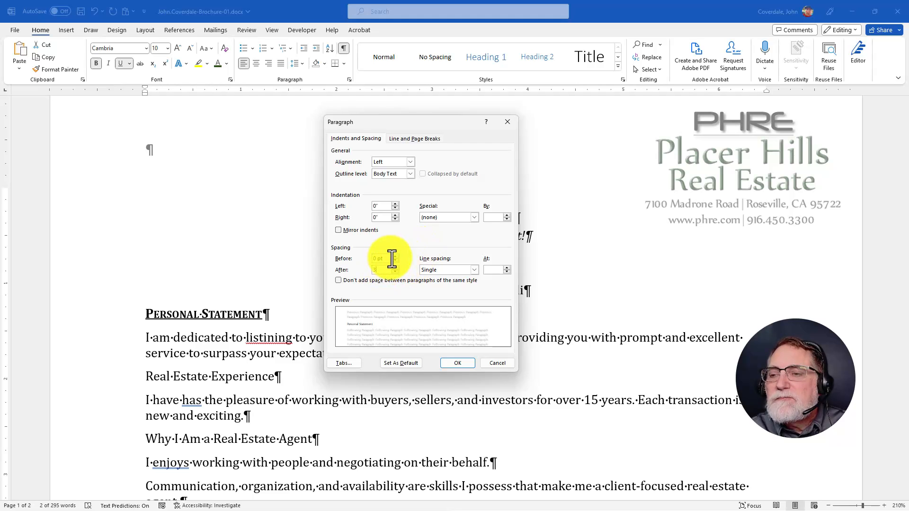
click(395, 256)
click(395, 256)
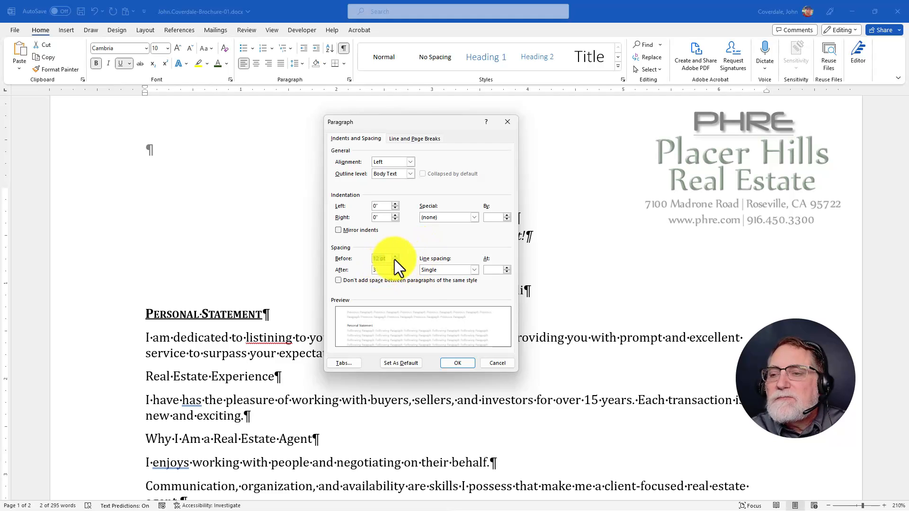
click(456, 362)
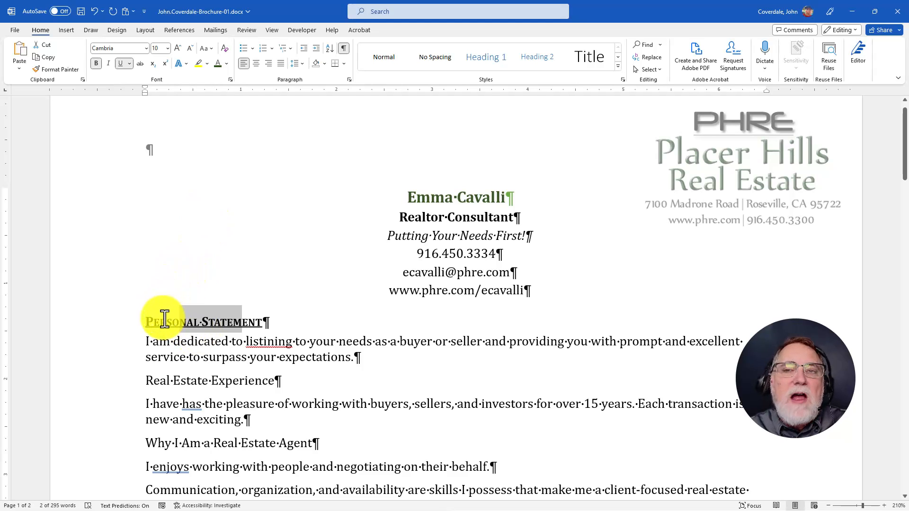
- Mark step 5b as completed in SIMnet, read step 5c, and return to the Word brochure
key(alt+Tab)
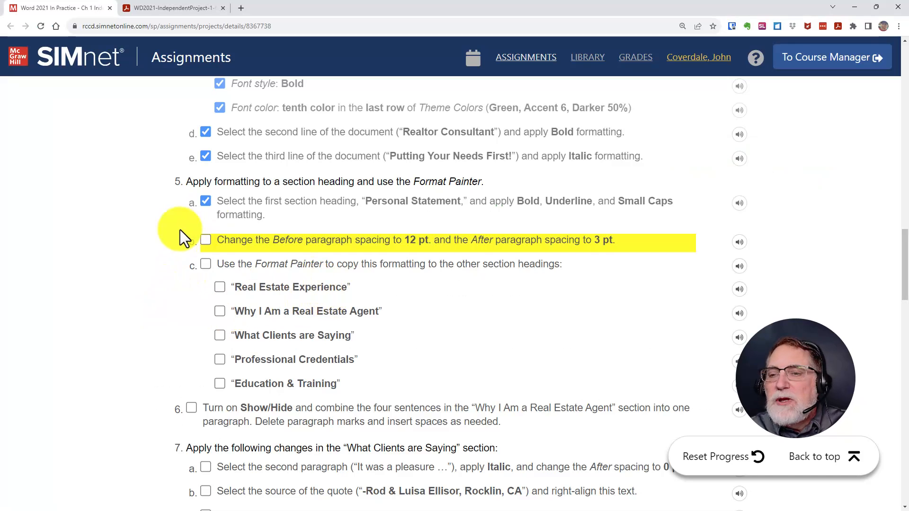
click(205, 239)
scroll(237, 233, down, 3)
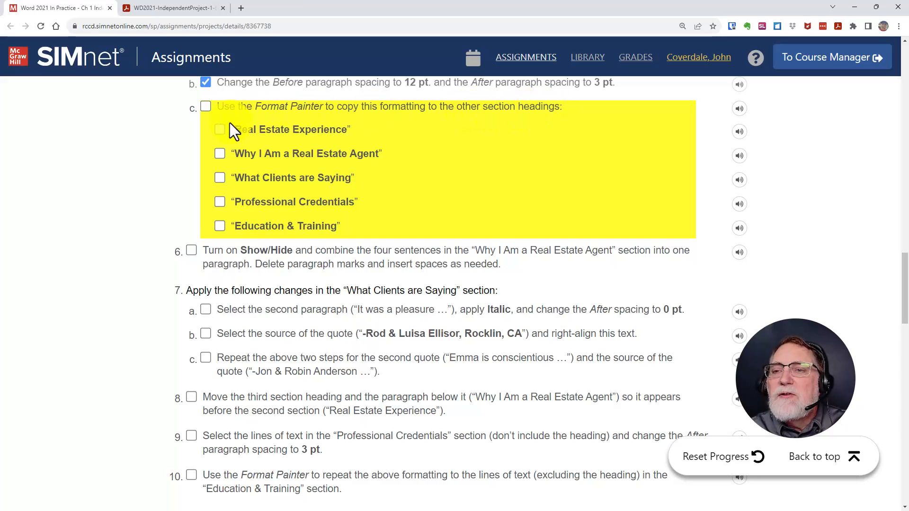
key(alt+Tab)
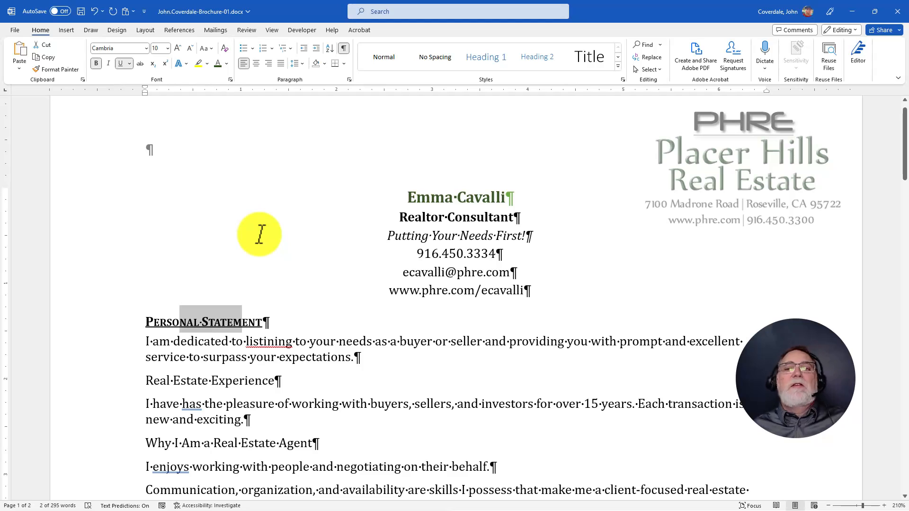
- Locate the section headings "Real Estate Experience", "Why I Am a Real Estate Agent" and "What Clients are Saying" in the brochure
click(147, 320)
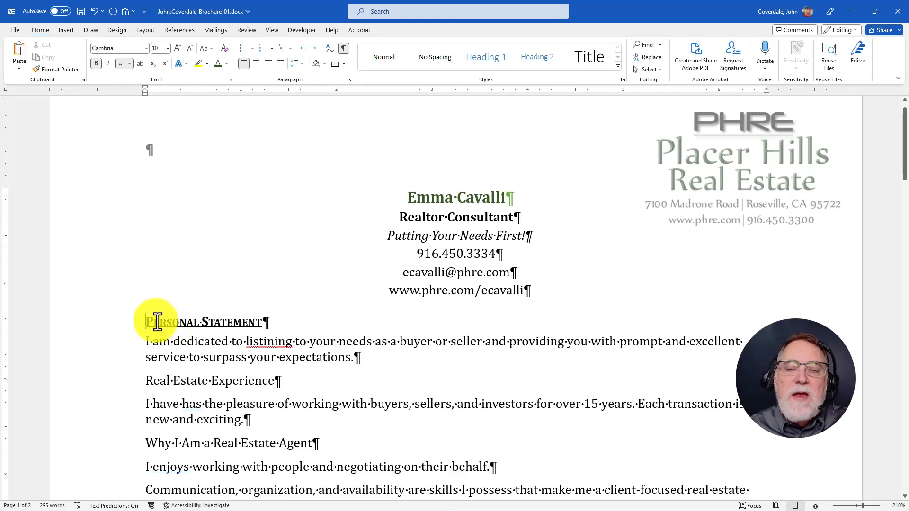
scroll(156, 315, down, 3)
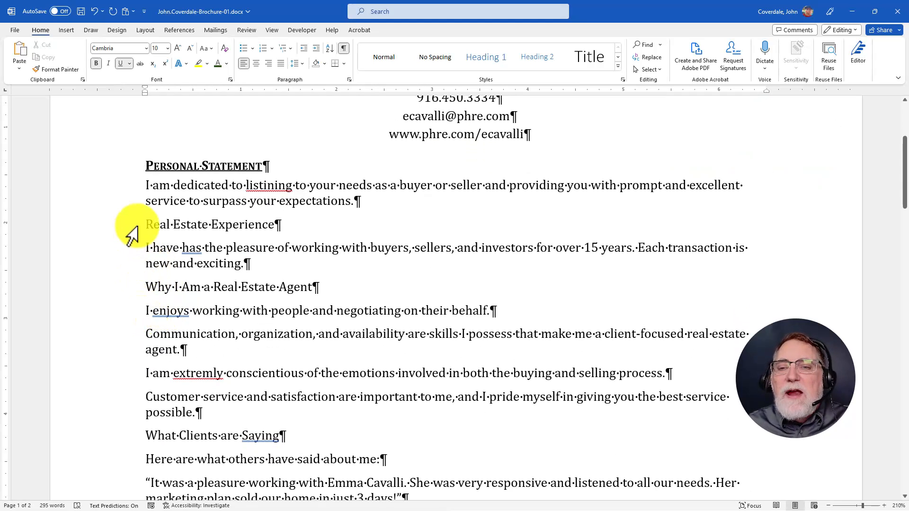
click(124, 226)
click(122, 293)
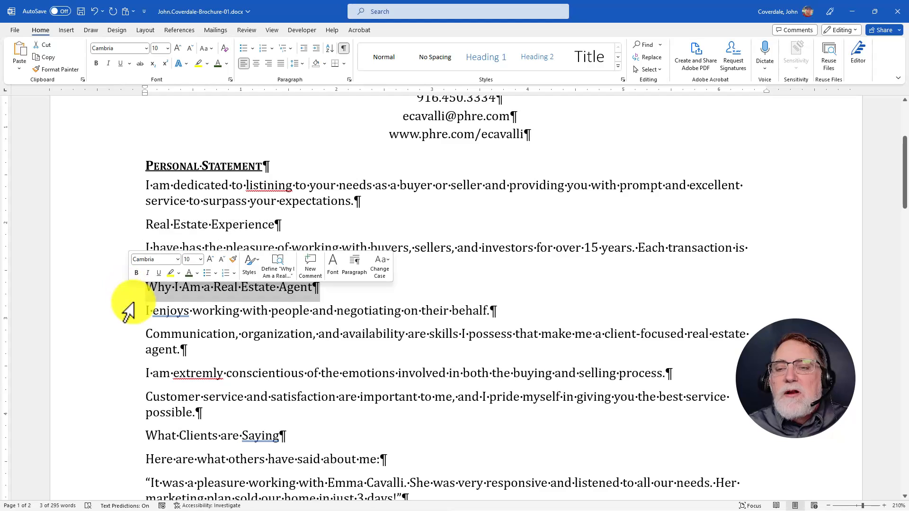
click(124, 436)
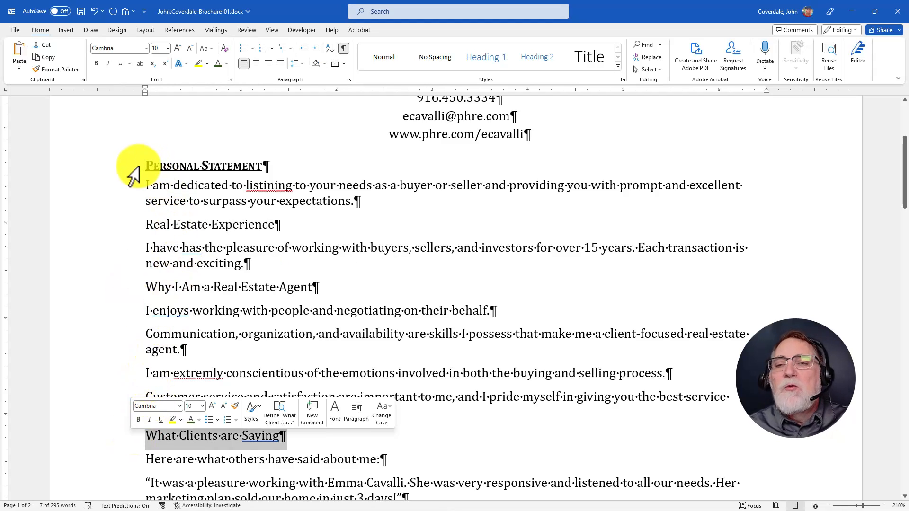
- Try copying the "Personal Statement" heading's formatting to the "Real Estate Experience" heading with the Format Painter, and undo it
click(125, 169)
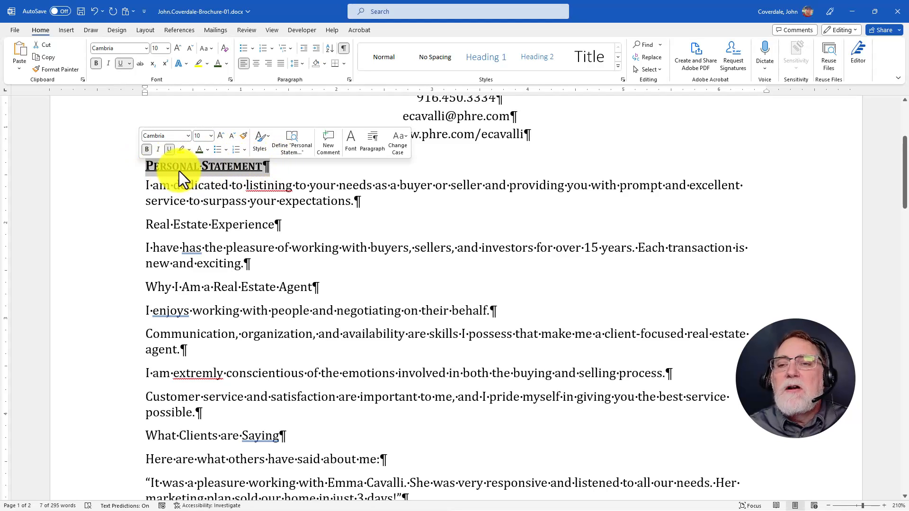
click(166, 169)
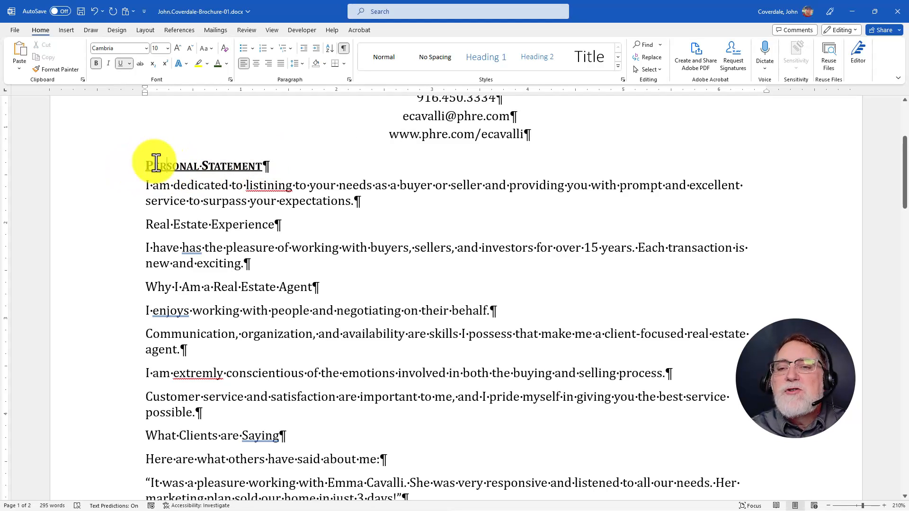
click(127, 166)
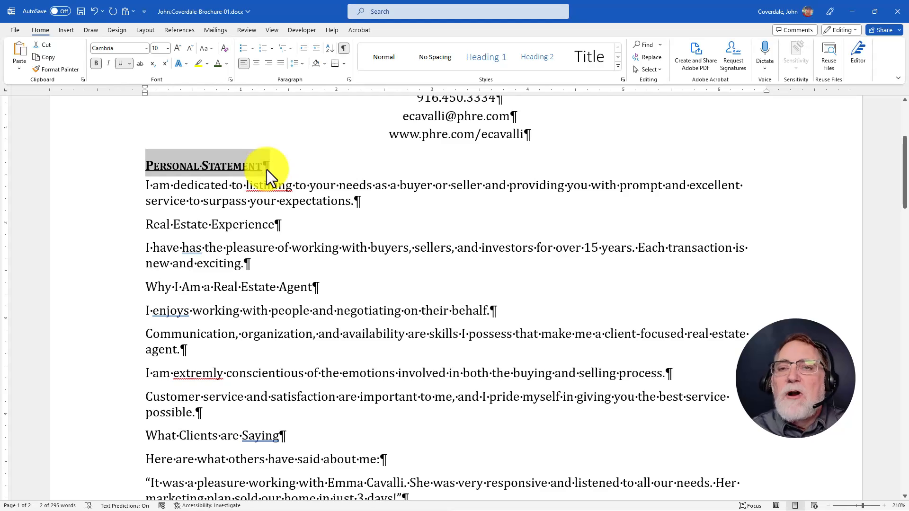
click(60, 69)
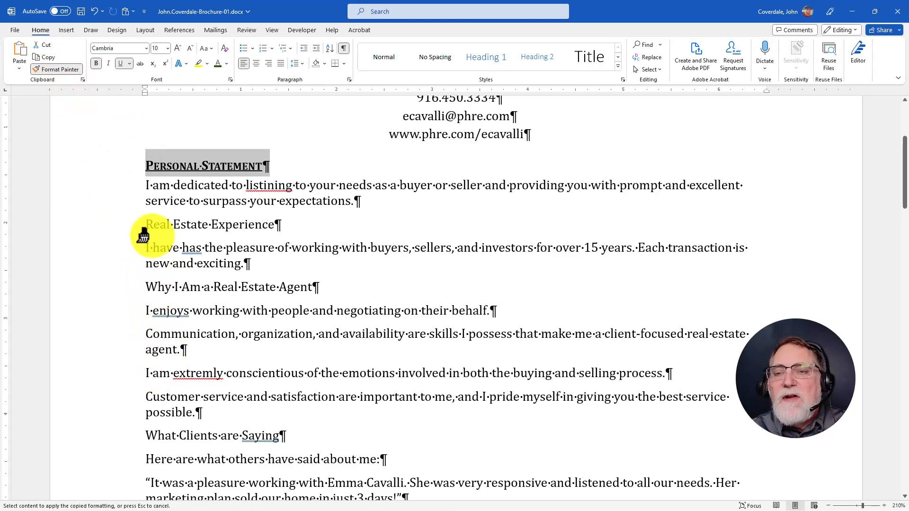
drag(142, 226, 282, 230)
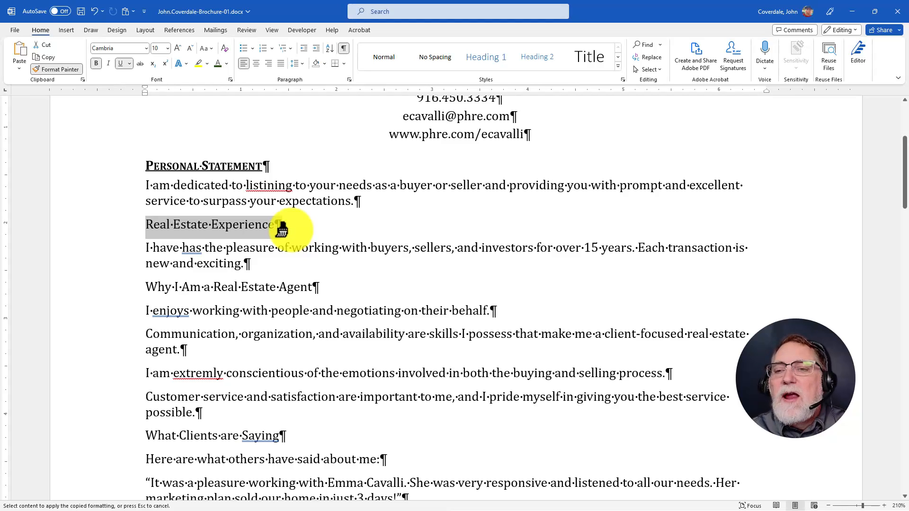
drag(280, 227, 274, 235)
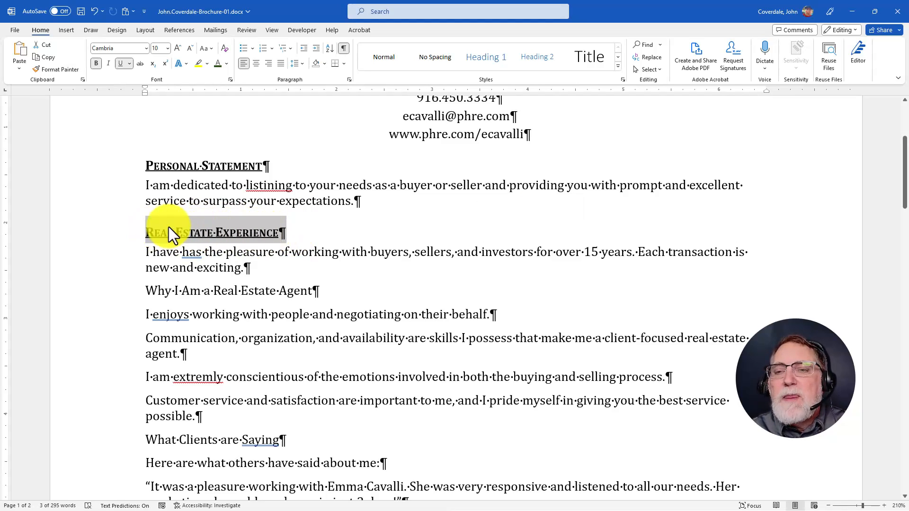
key(ctrl+z)
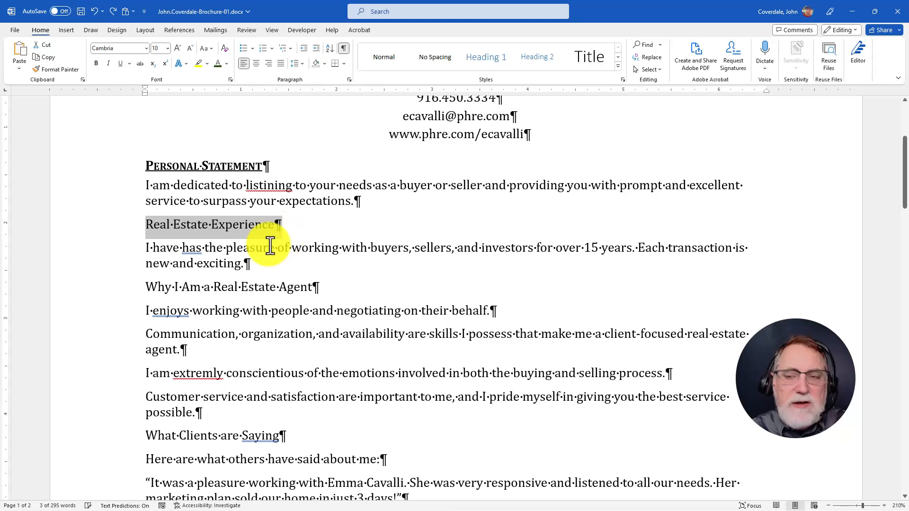
- Try copying the "Personal Statement" heading's formatting to "Why I Am a Real Estate Agent" with the Format Painter, and undo it
click(175, 185)
drag(145, 168, 283, 166)
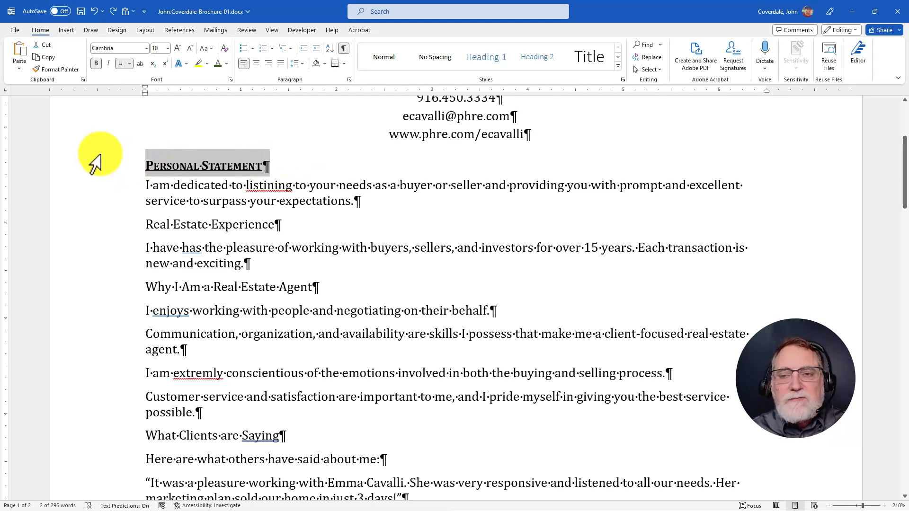
click(55, 70)
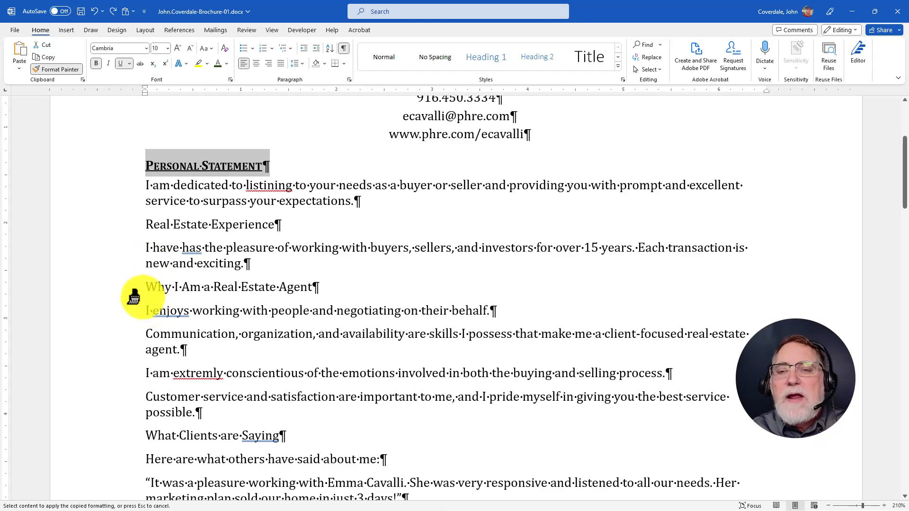
mouse_move(135, 288)
mouse_down()
mouse_move(325, 278)
mouse_move(335, 286)
mouse_up()
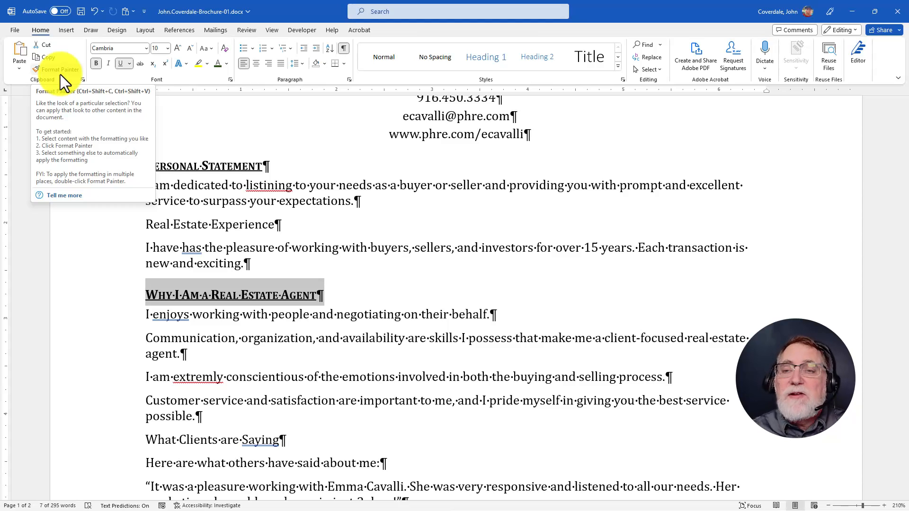
double_click(223, 381)
key(ctrl+z)
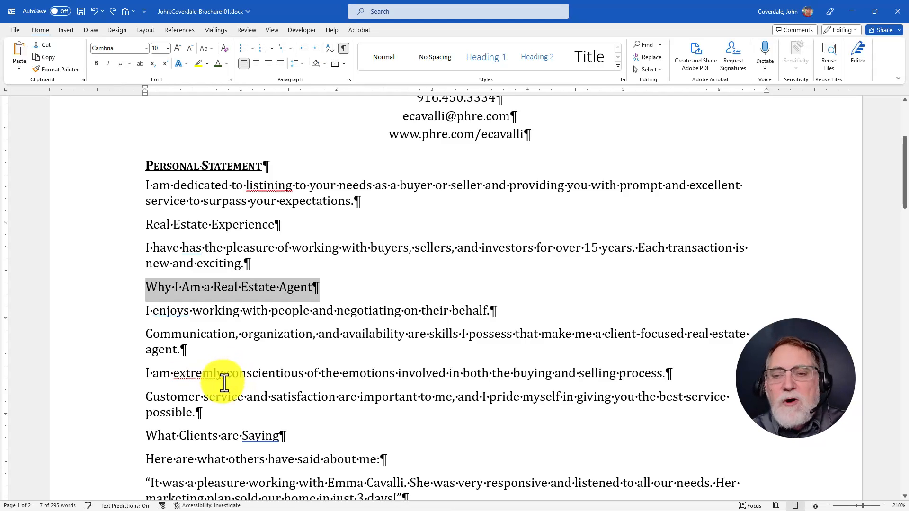
- Keep the Format Painter active to copy the "Personal Statement" formatting to the headings "Why I Am a Real Estate Agent" and "What Clients are Saying"
drag(143, 166, 290, 158)
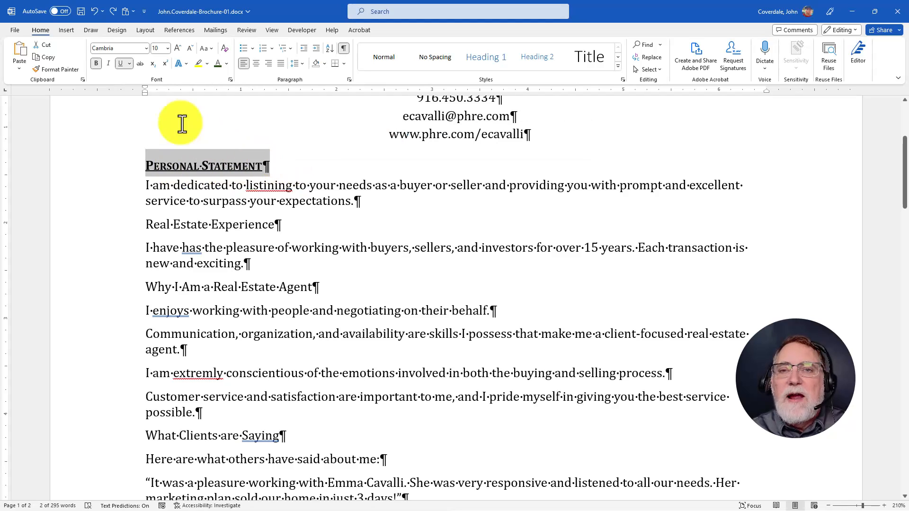
click(64, 71)
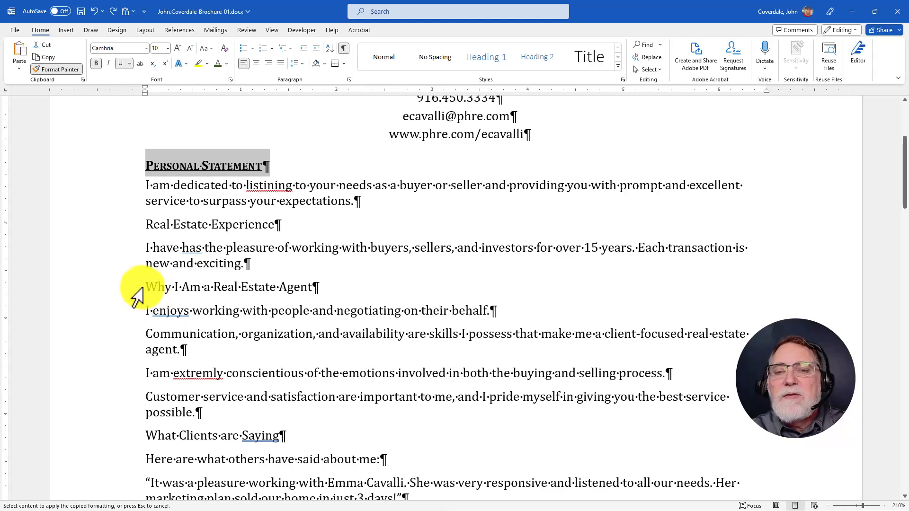
drag(147, 287, 319, 293)
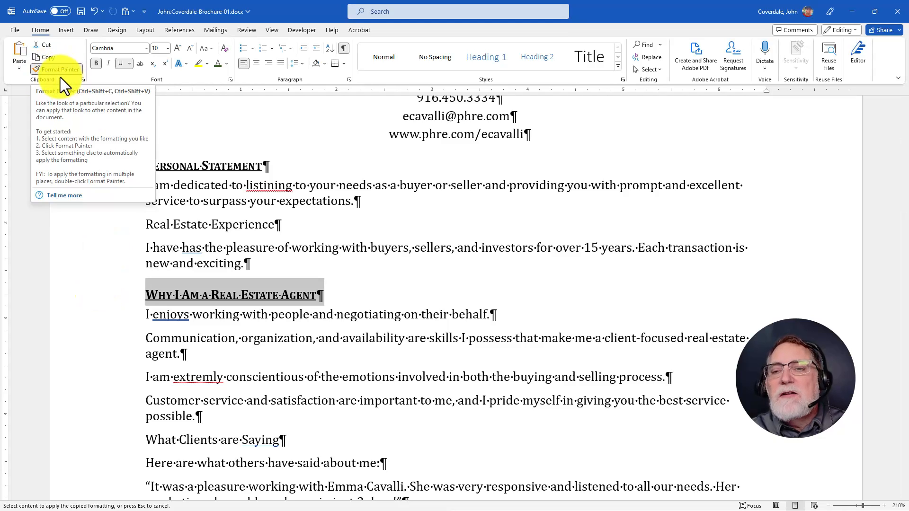
scroll(180, 219, down, 6)
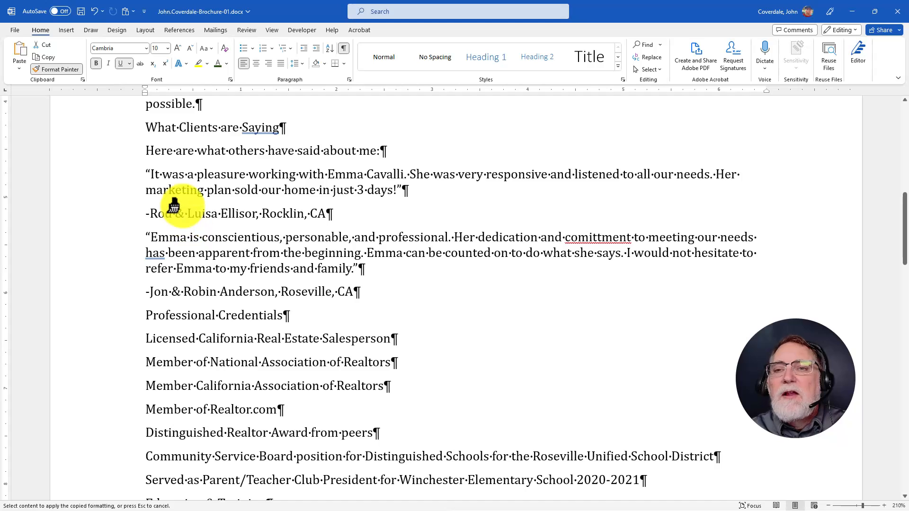
scroll(186, 225, up, 3)
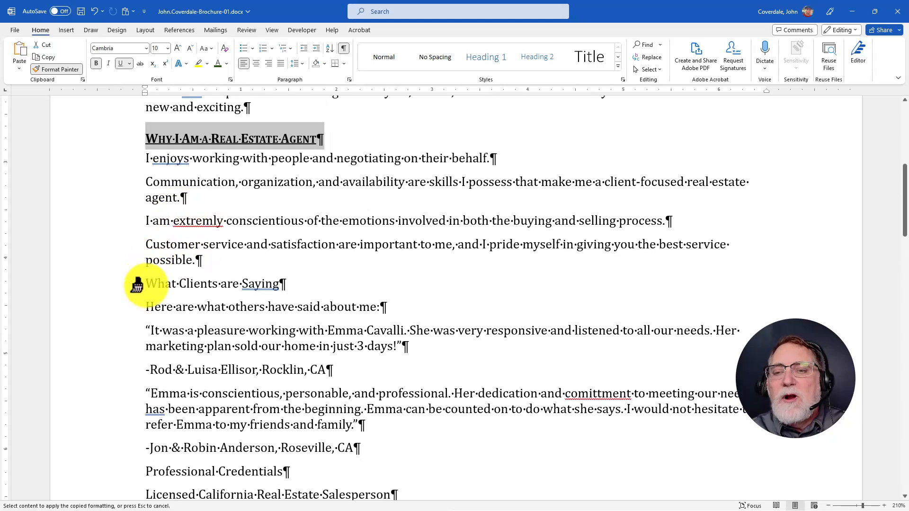
drag(142, 283, 291, 287)
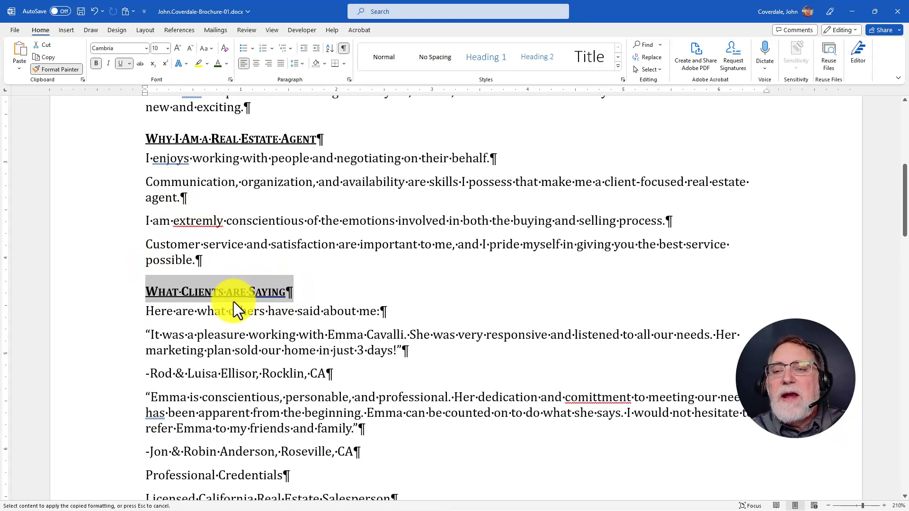
- In SIMnet, mark step 5c and its items "Real Estate Experience", "Why I Am a Real Estate Agent" and "What Clients are Saying" as completed
key(alt+Tab)
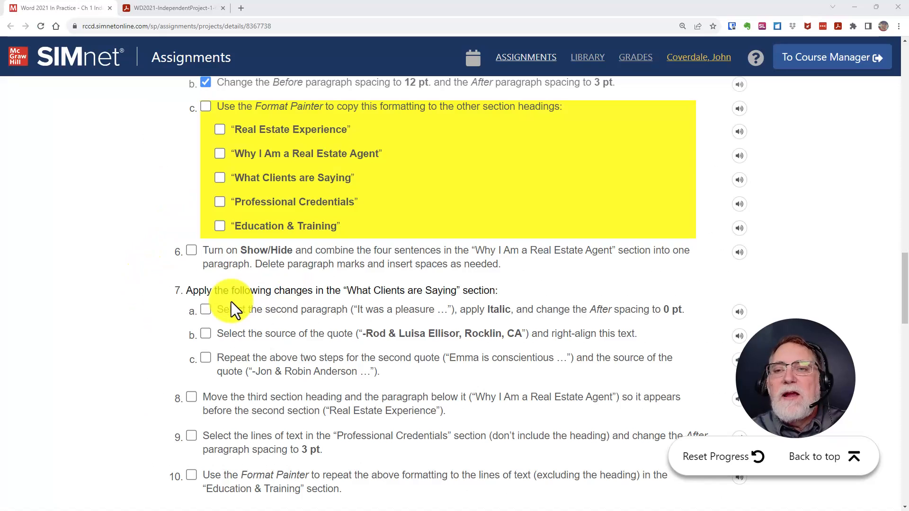
click(205, 106)
click(220, 130)
click(220, 154)
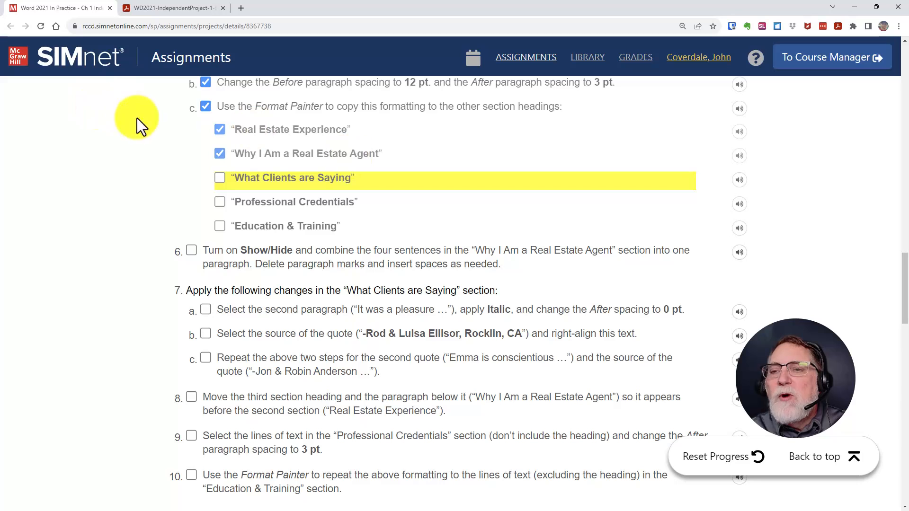
key(alt+Tab)
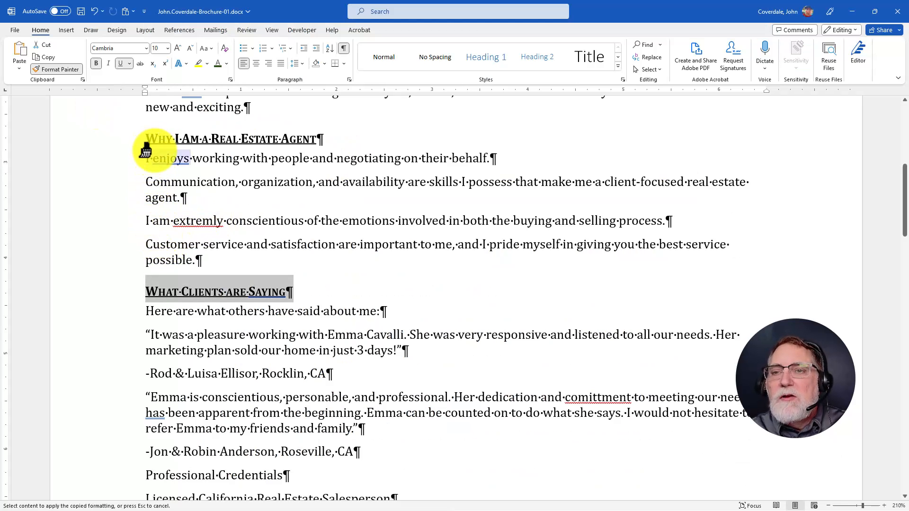
scroll(147, 158, up, 4)
key(alt+Tab)
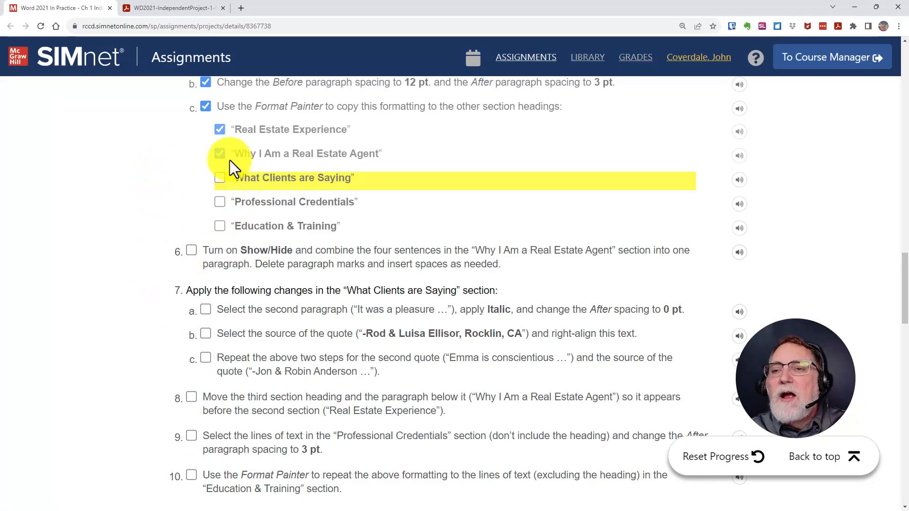
click(220, 179)
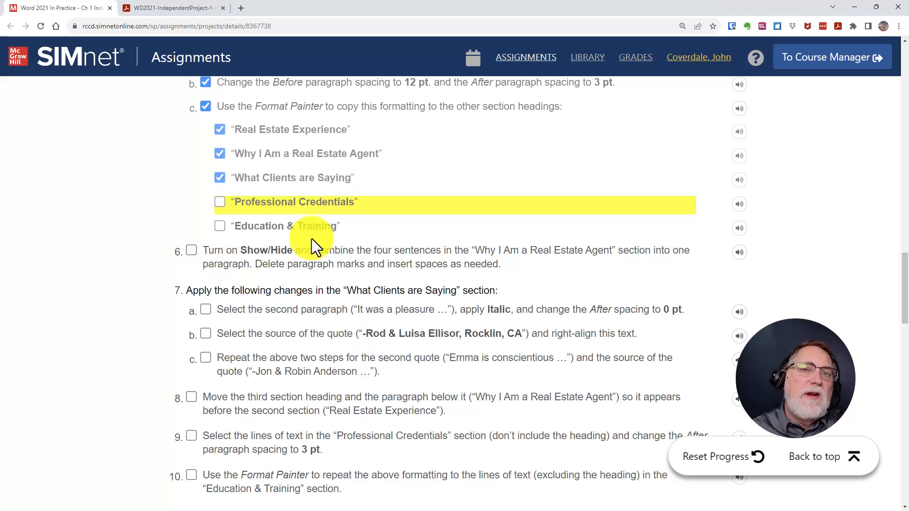
- Return to the Word brochure and go to the "Professional Credentials" heading with the Format Painter still active
key(alt+Tab)
scroll(236, 277, down, 5)
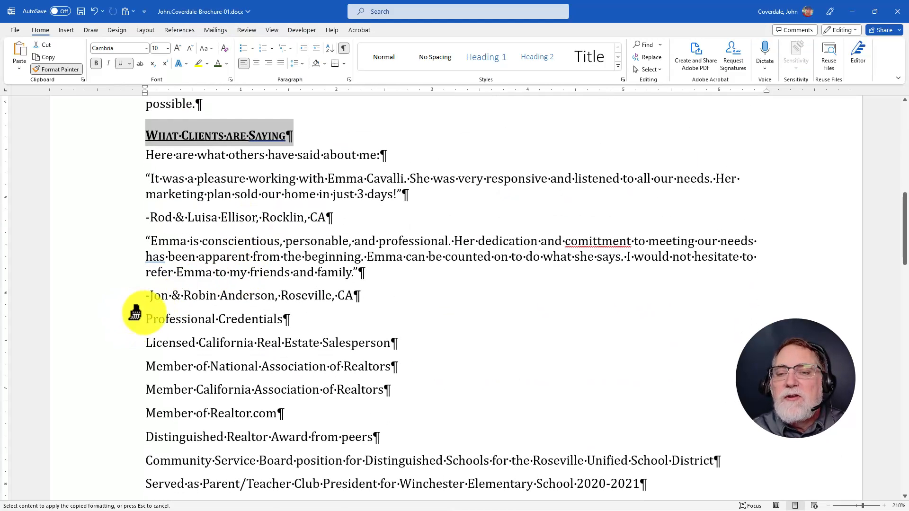
- Apply the copied section-heading format to "Professional Credentials" and "Education & Training" with Format Painter, and turn Format Painter off
mouse_move(147, 319)
mouse_down()
mouse_move(273, 318)
mouse_move(286, 327)
mouse_up()
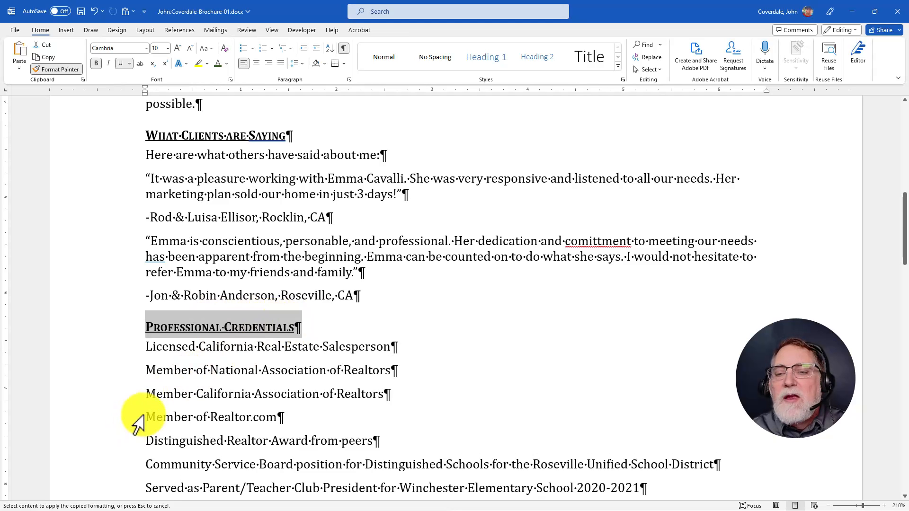
scroll(146, 416, down, 7)
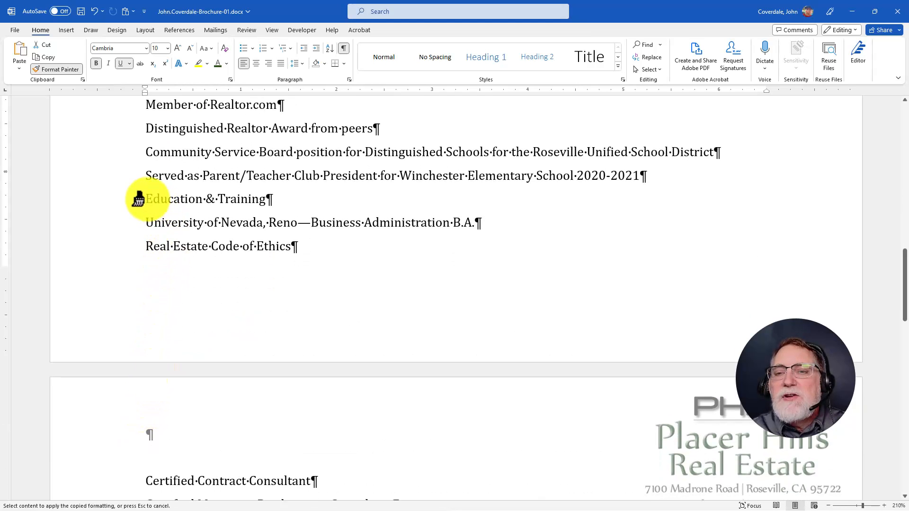
drag(142, 198, 300, 203)
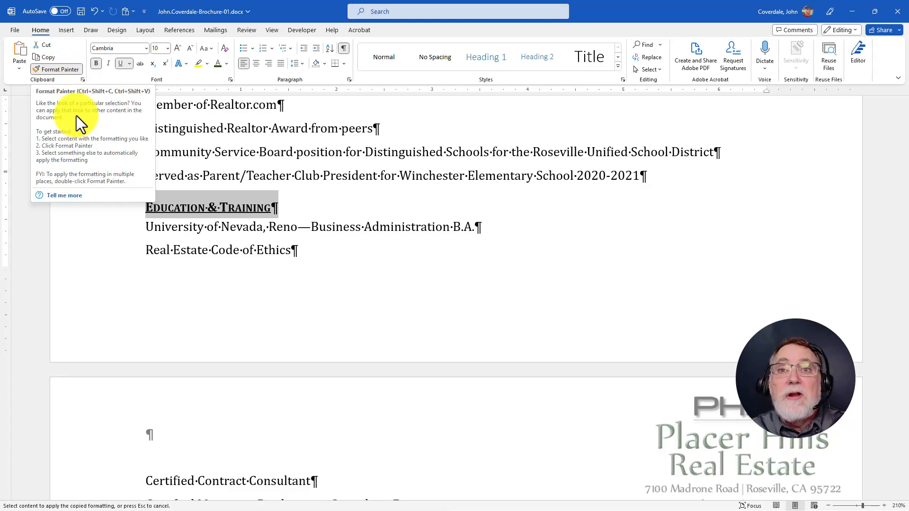
key(Escape)
scroll(308, 251, up, 15)
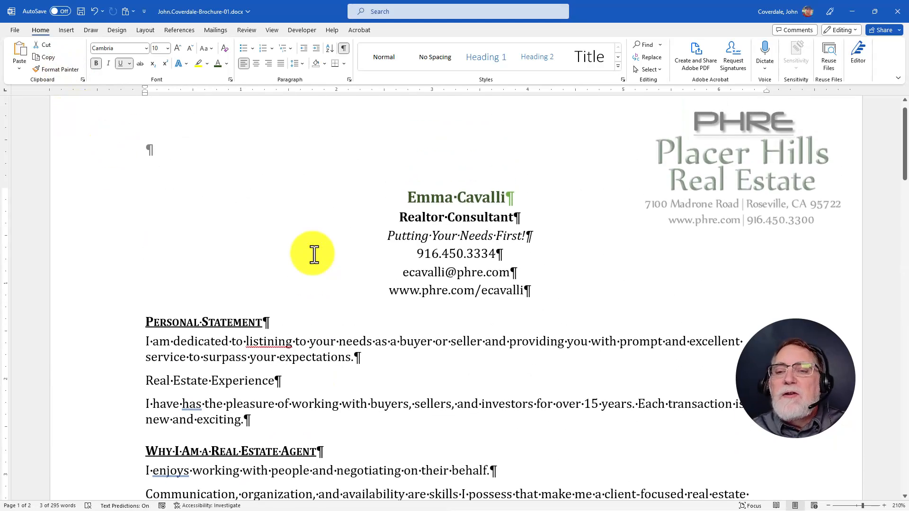
scroll(313, 254, down, 3)
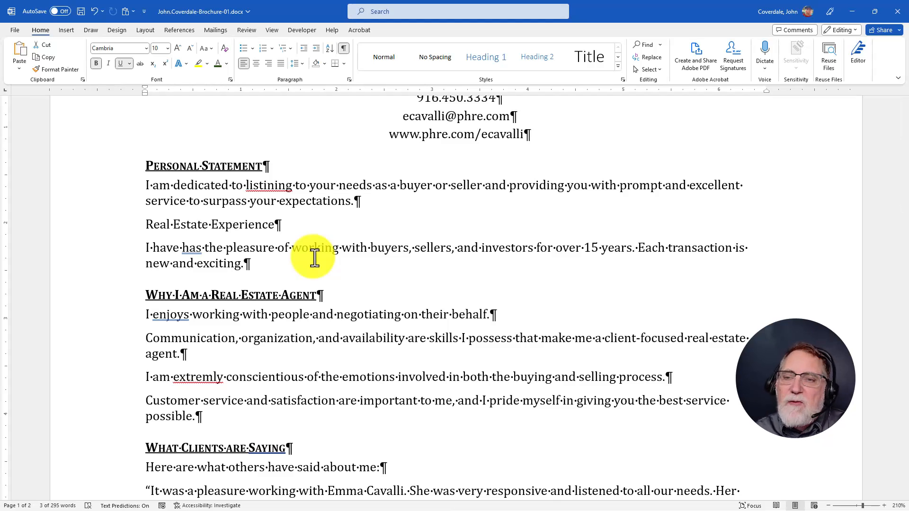
- Switch to the SIMnet assignment, check off "Professional Credentials" and "Education & Training", and read instruction 6
key(alt+Tab)
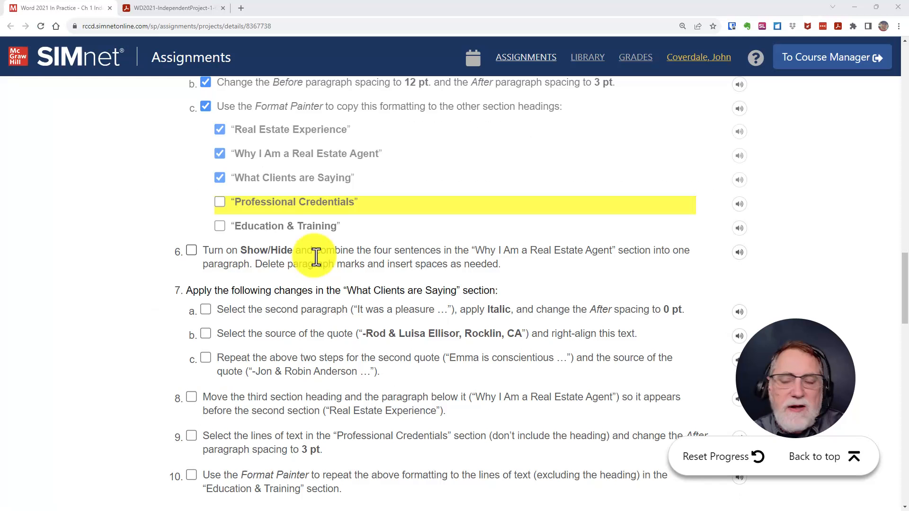
click(220, 201)
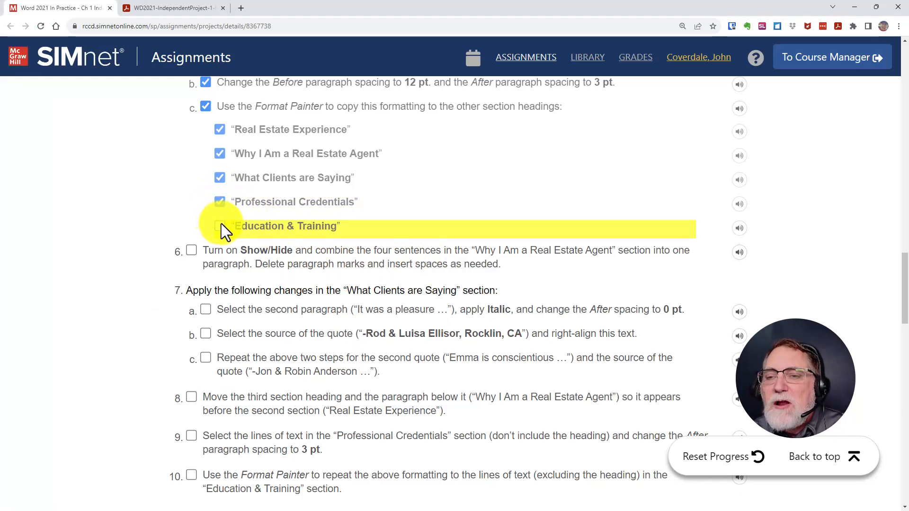
click(220, 224)
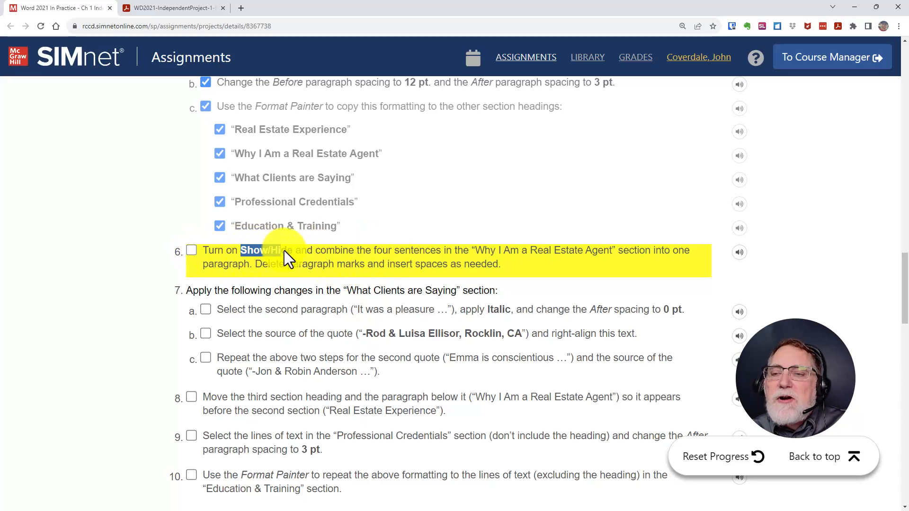
drag(284, 251, 291, 250)
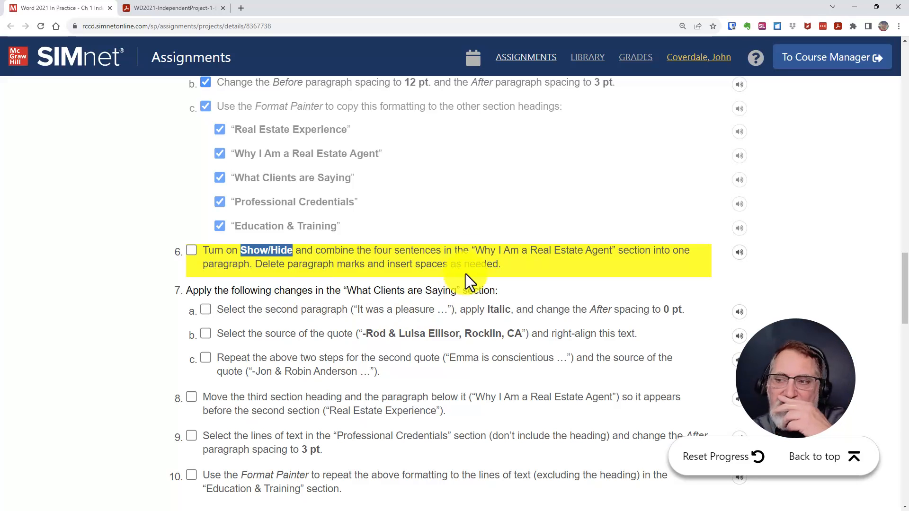
drag(316, 251, 425, 248)
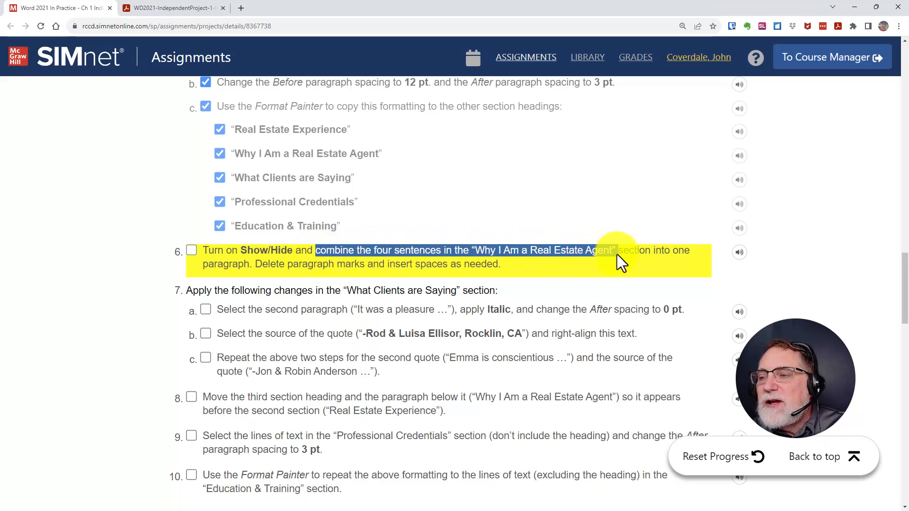
drag(253, 265, 385, 267)
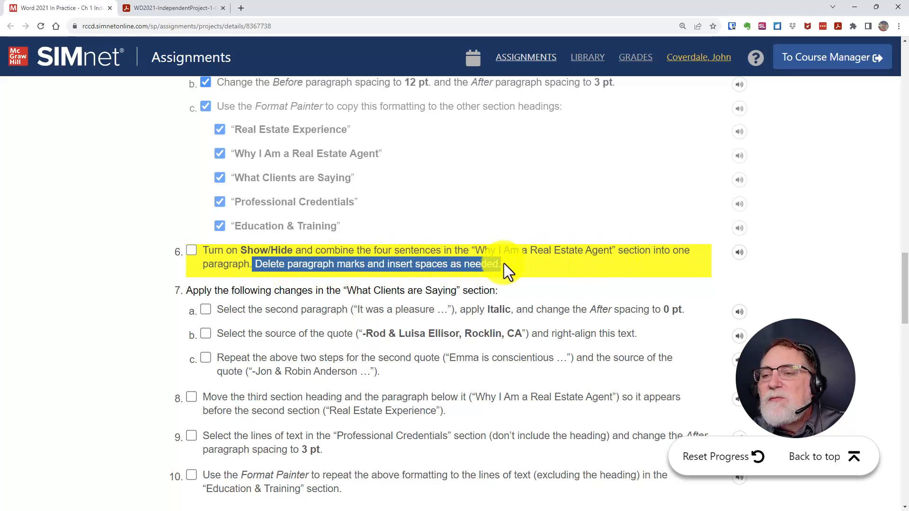
- Switch back to Word and join the "Communication, organization" sentence to the first sentence under "Why I Am a Real Estate Agent"
key(alt+Tab)
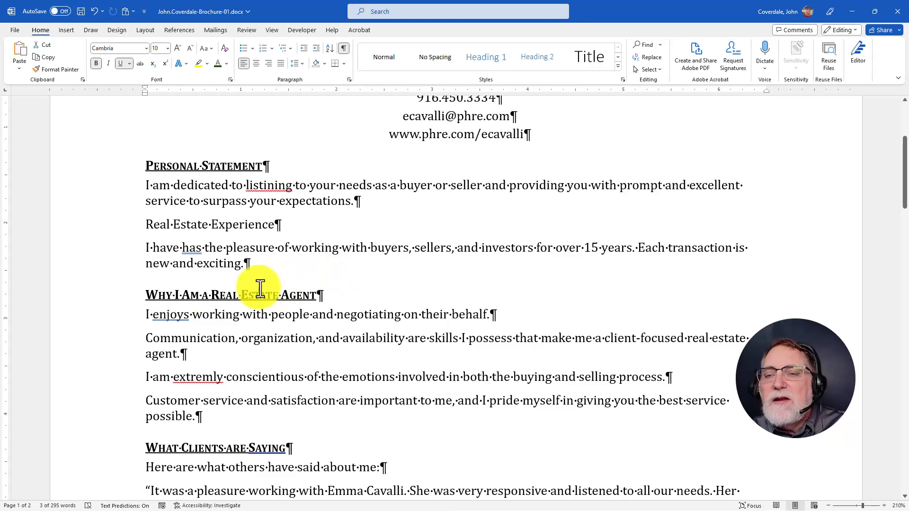
click(216, 312)
scroll(217, 308, down, 3)
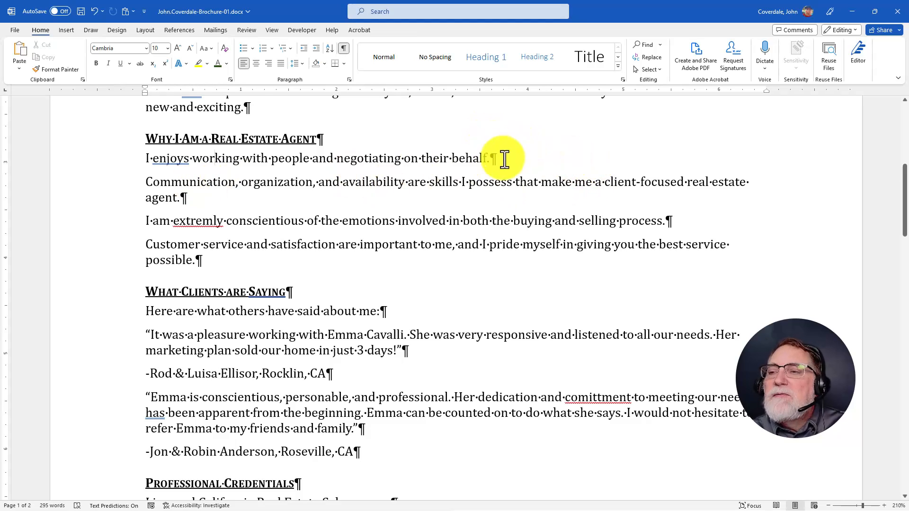
drag(490, 160, 500, 160)
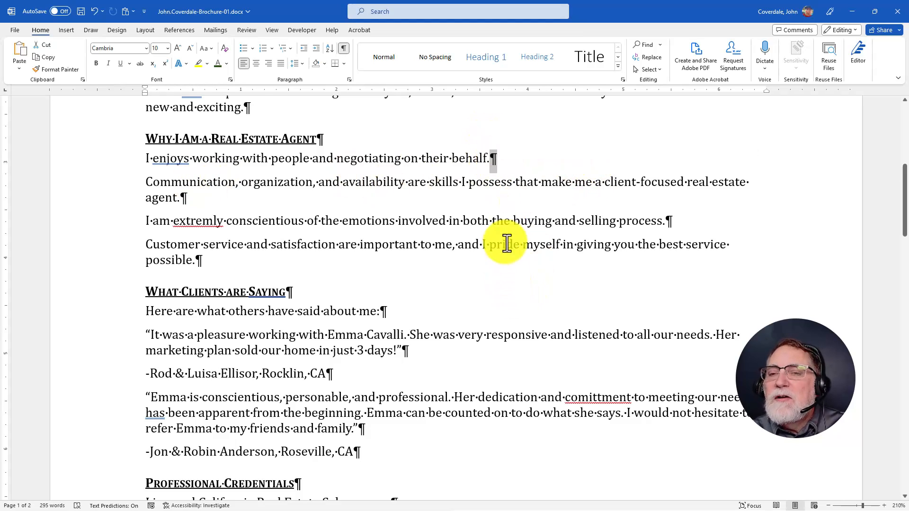
click(149, 186)
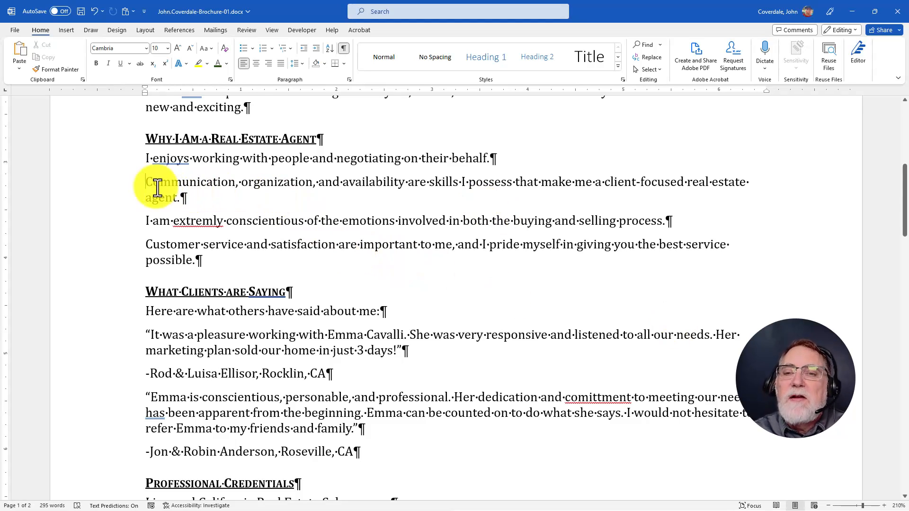
key(BackSpace)
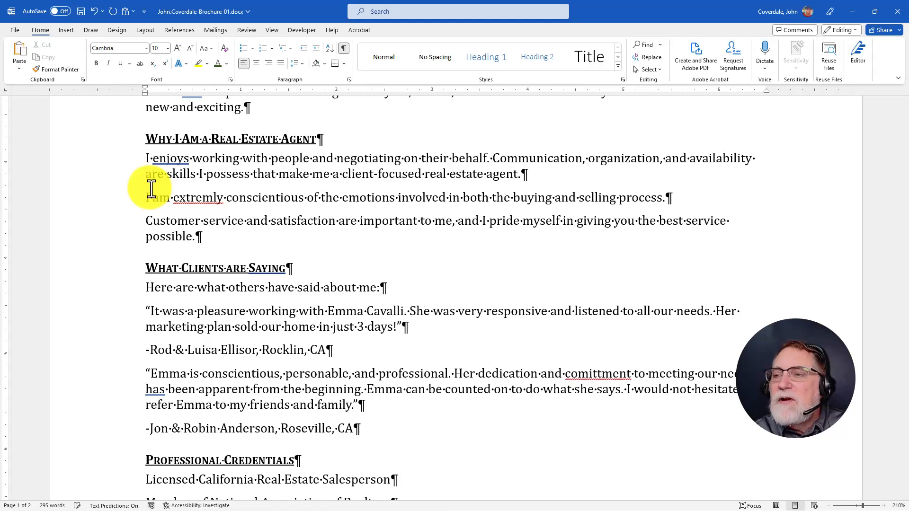
- Join the "I am extremly conscientious" and "Customer service and satisfaction" sentences to the same paragraph, separating the sentences with spaces
key(Down)
key(Down)
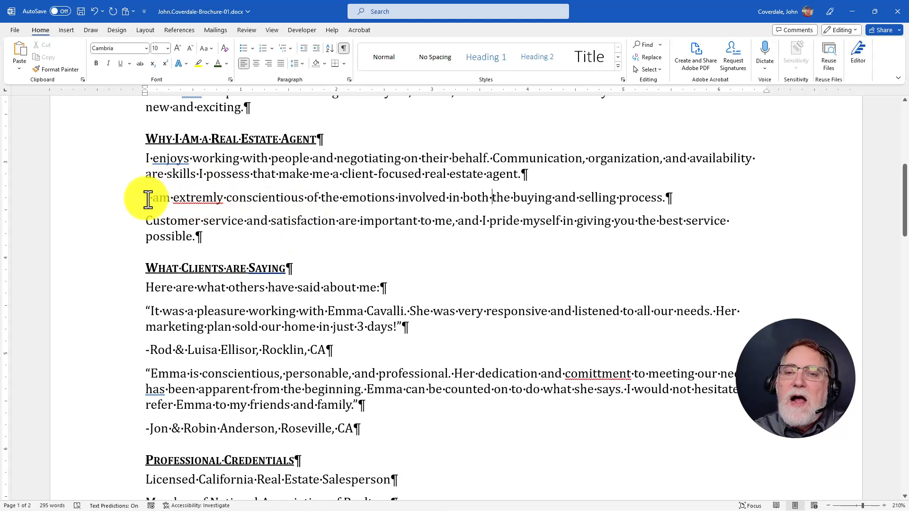
click(146, 197)
key(BackSpace)
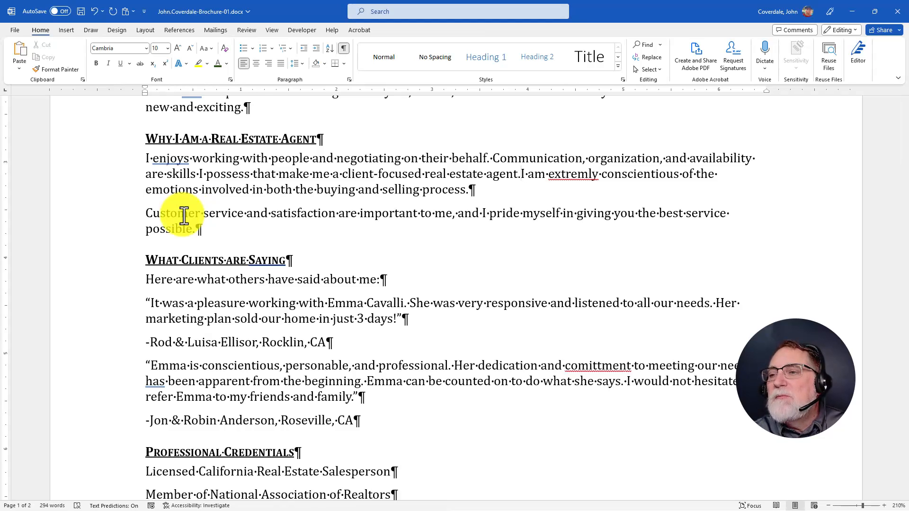
click(492, 158)
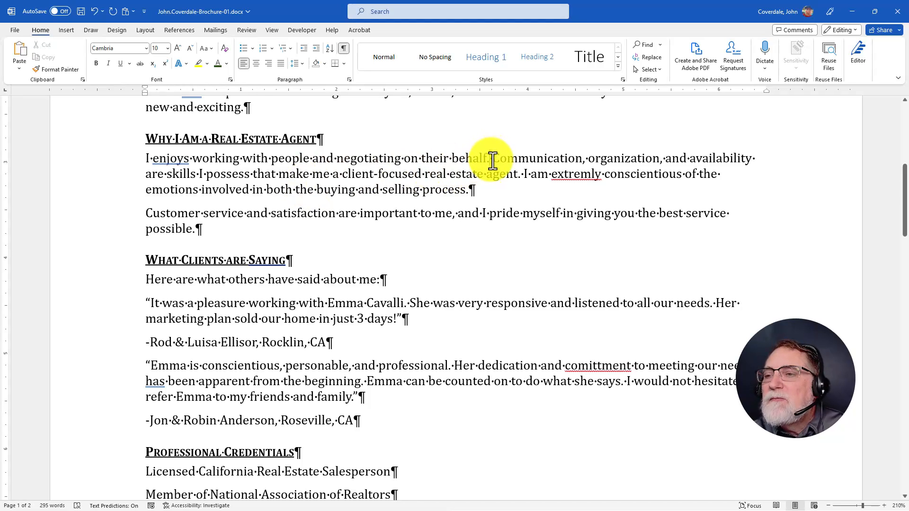
click(523, 174)
click(146, 213)
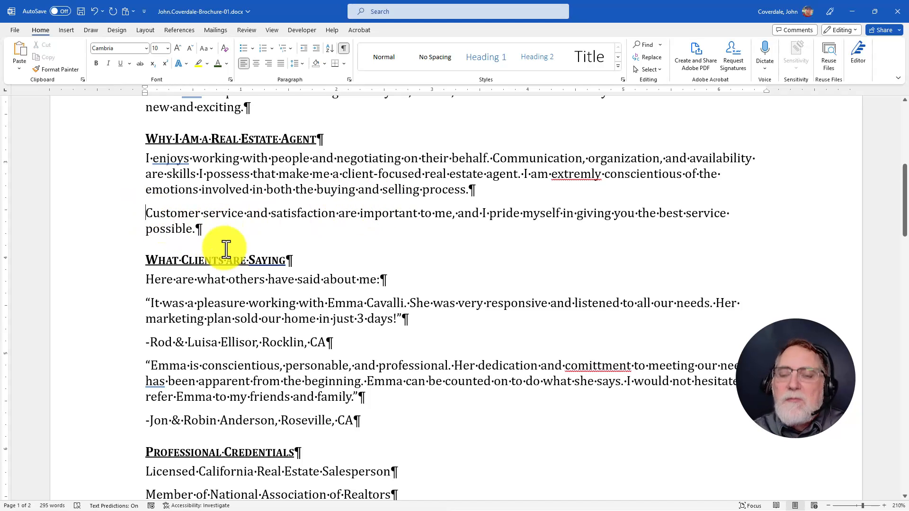
key(BackSpace)
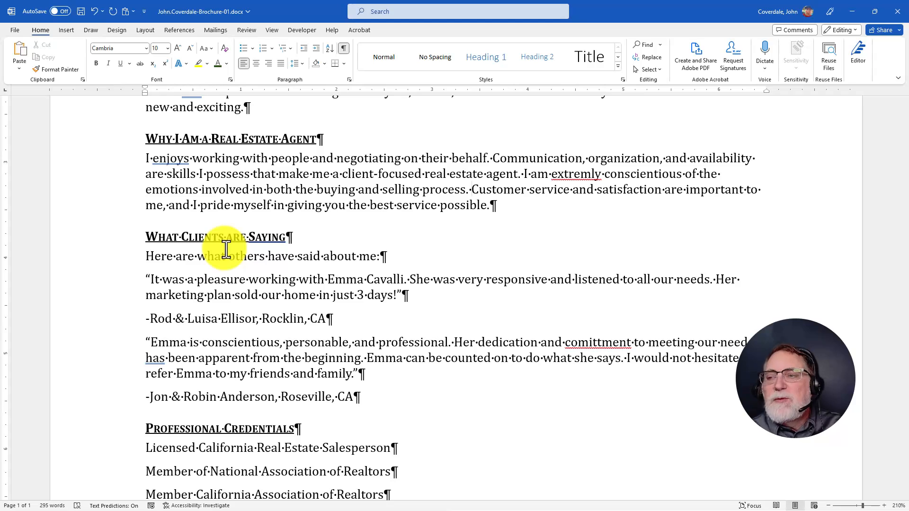
- Switch to the SIMnet assignment, check off instruction 6, and read instruction 7 for the "What Clients are Saying" section
key(alt+Tab)
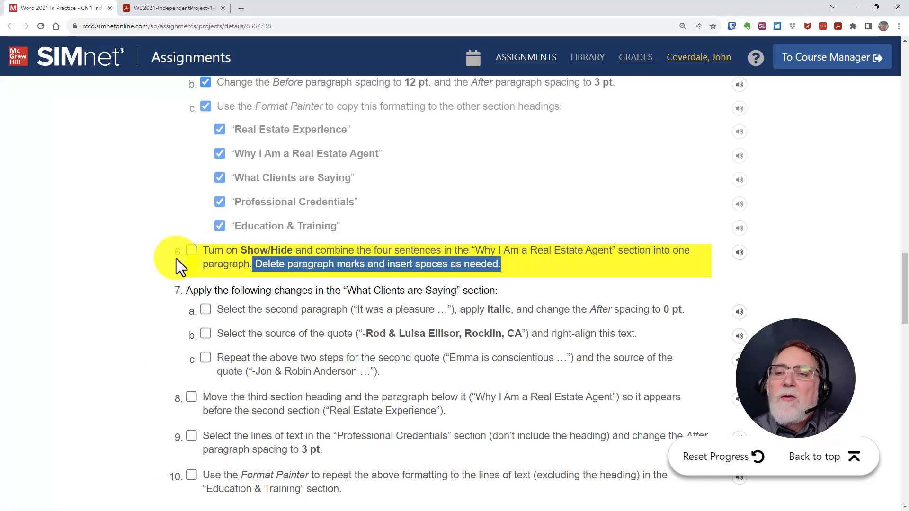
click(203, 260)
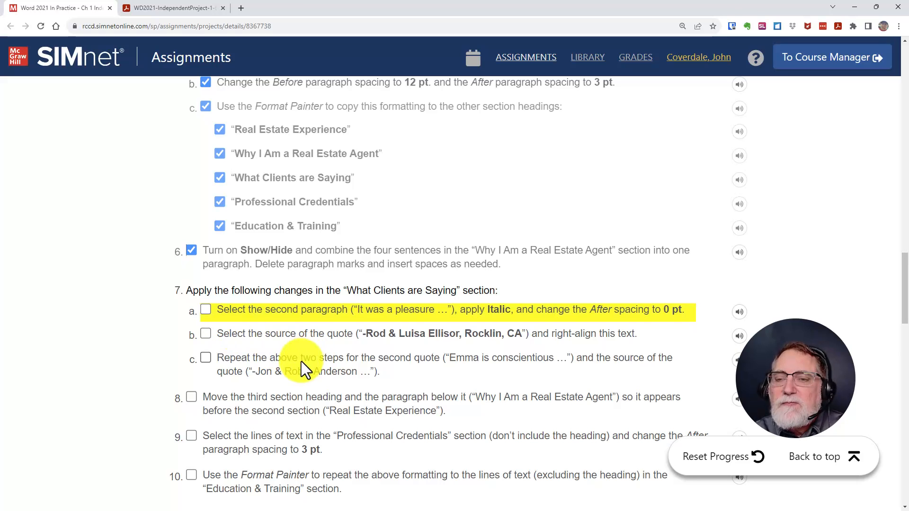
scroll(277, 318, down, 3)
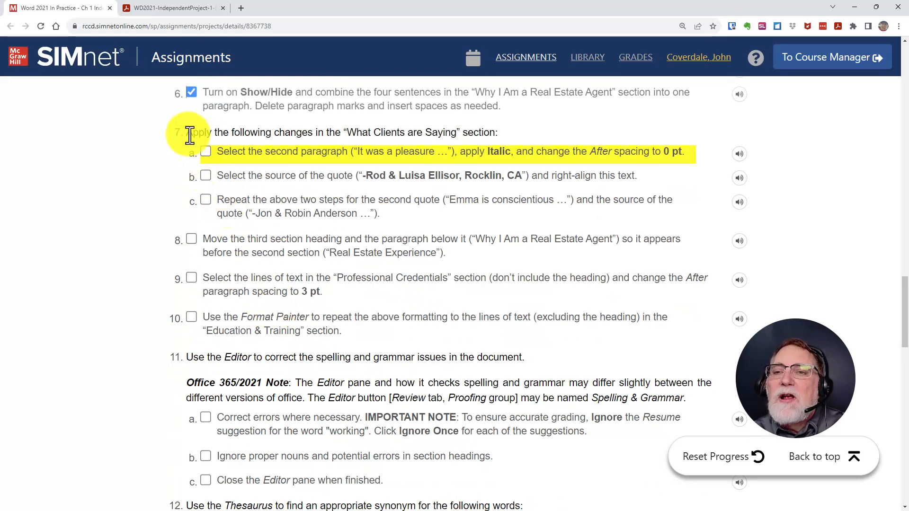
drag(187, 135, 498, 137)
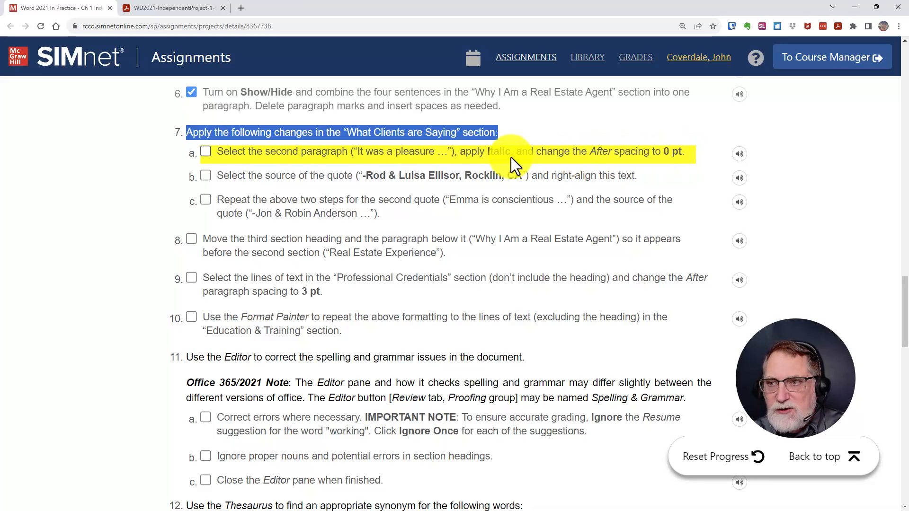
- Switch back to Word and italicize the whole "It was a pleasure" quote paragraph under "What Clients are Saying"
key(alt+Tab)
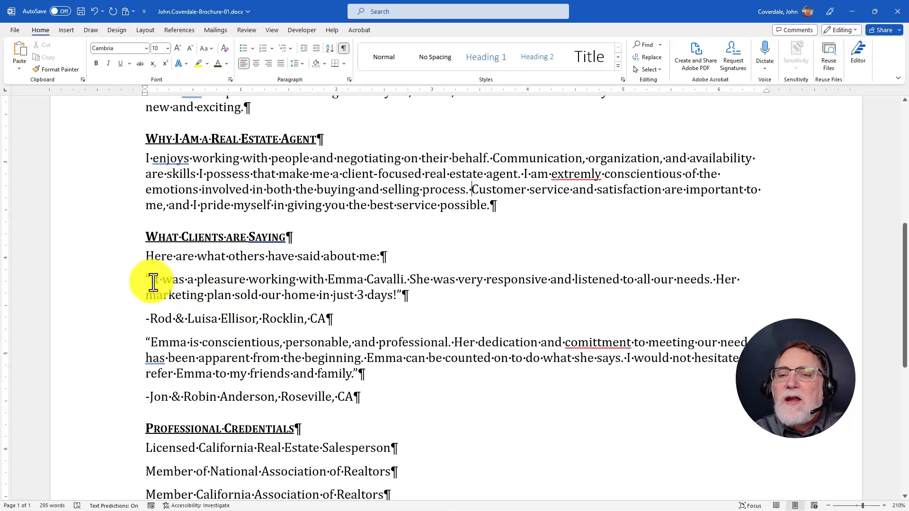
drag(147, 280, 426, 294)
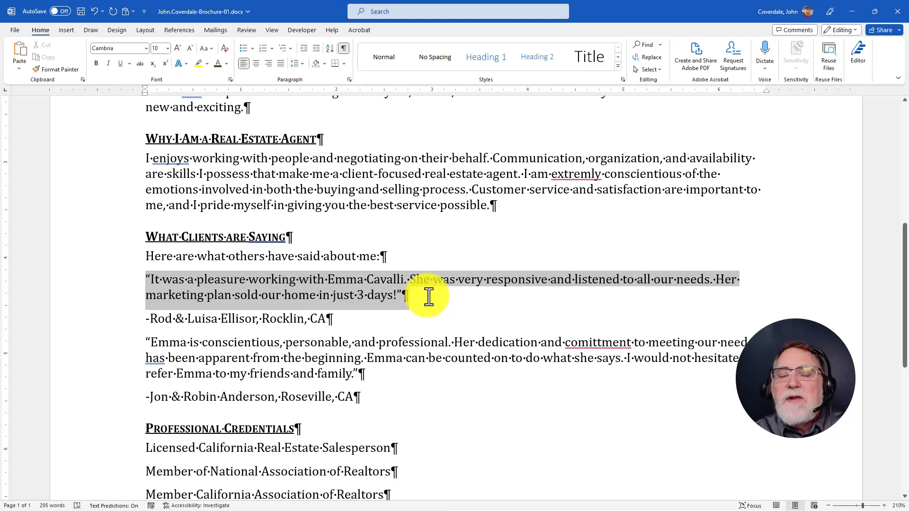
click(280, 297)
drag(142, 280, 426, 296)
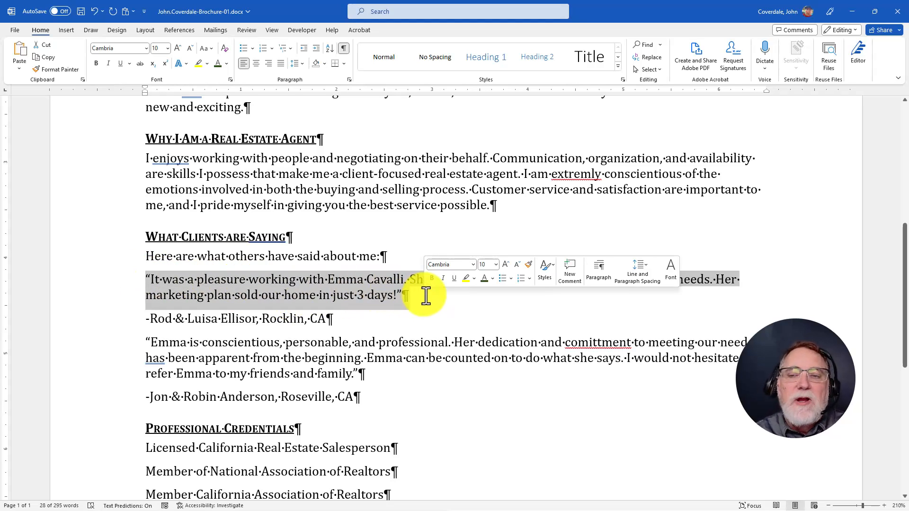
click(386, 299)
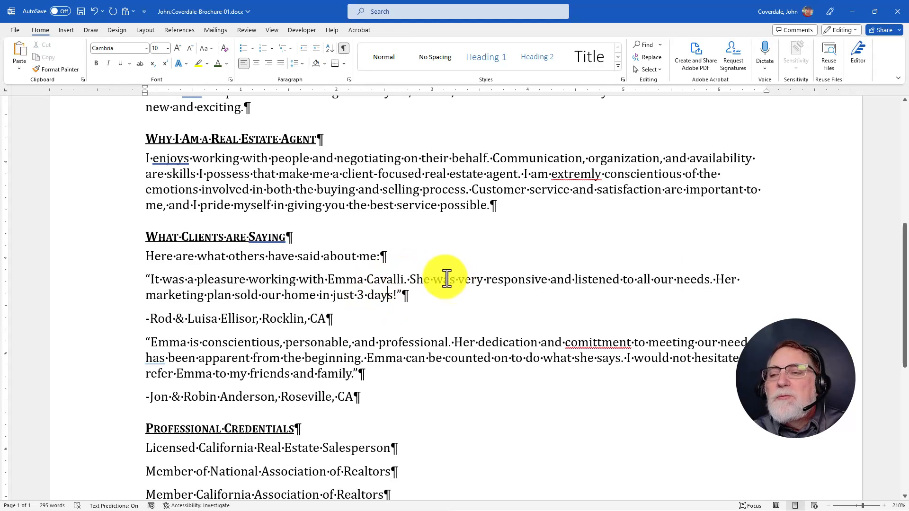
triple_click(416, 284)
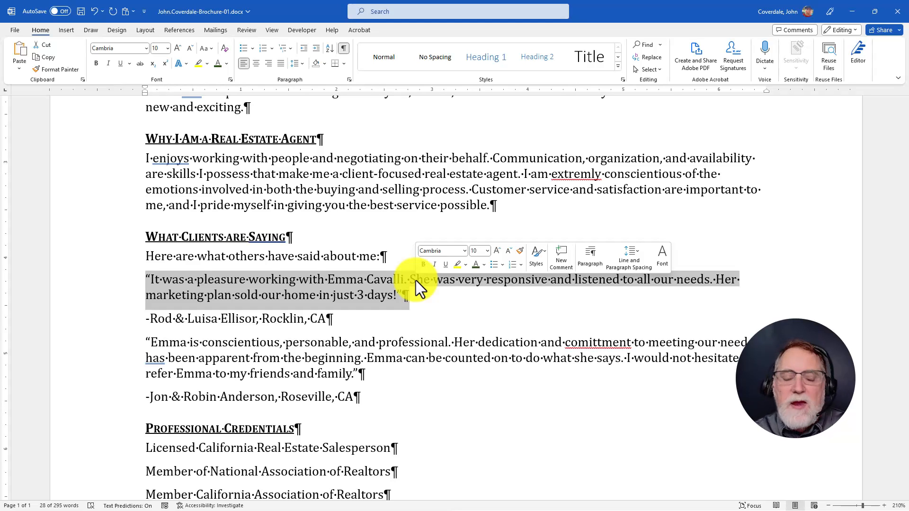
key(alt+Tab)
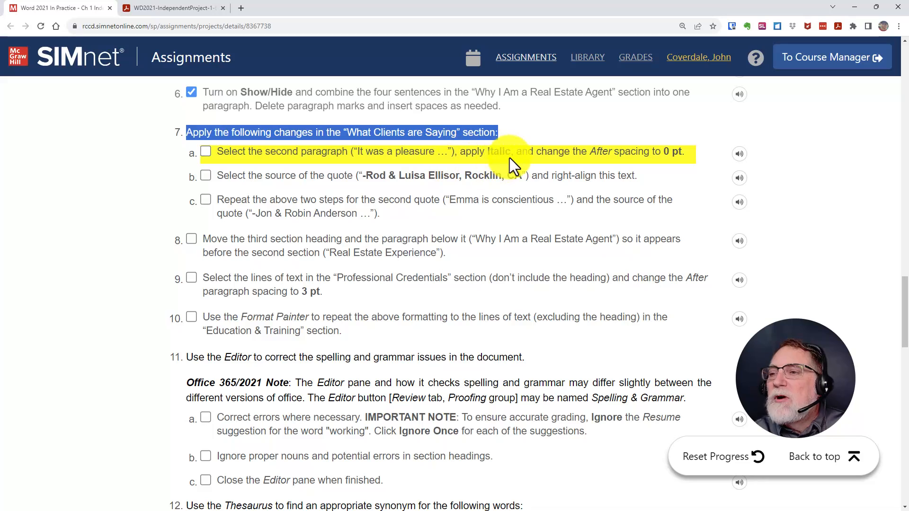
key(alt+Tab)
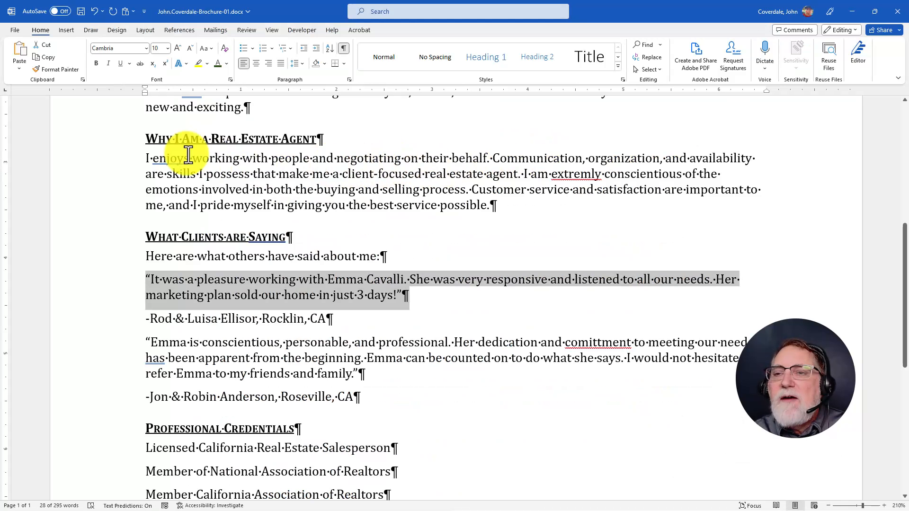
click(108, 65)
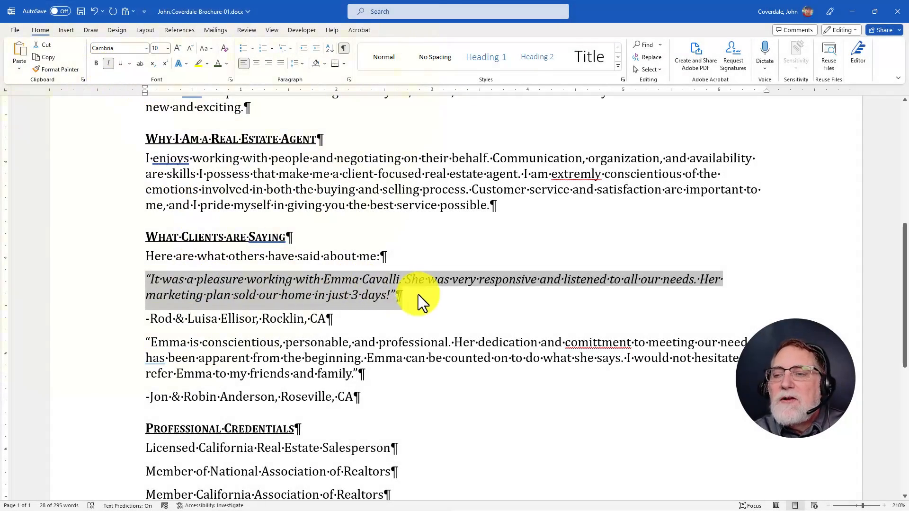
- Set the italic quote paragraph's After spacing to 0 pt and check off instruction 7a in the SIMnet assignment
click(349, 80)
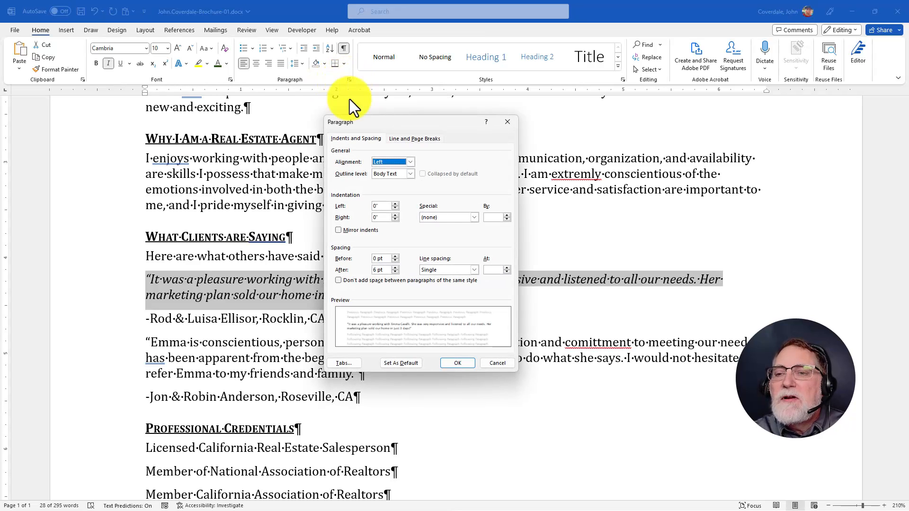
click(394, 273)
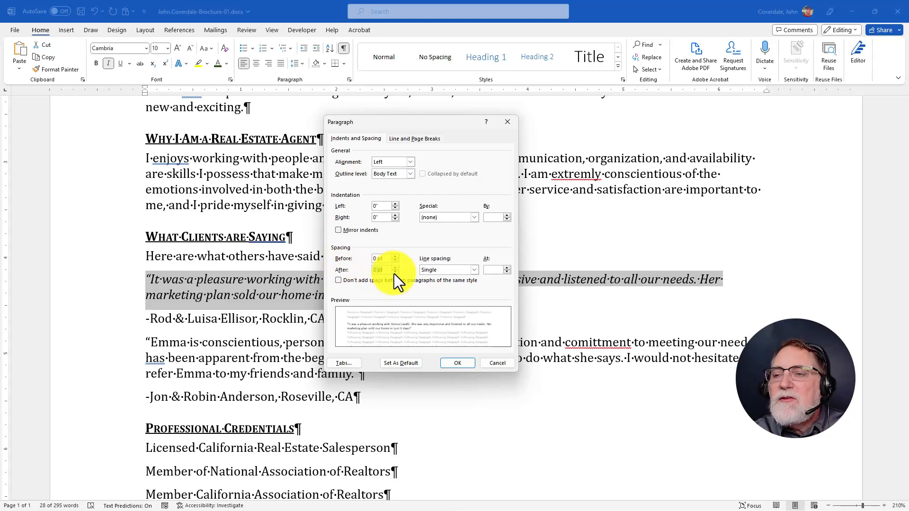
click(458, 363)
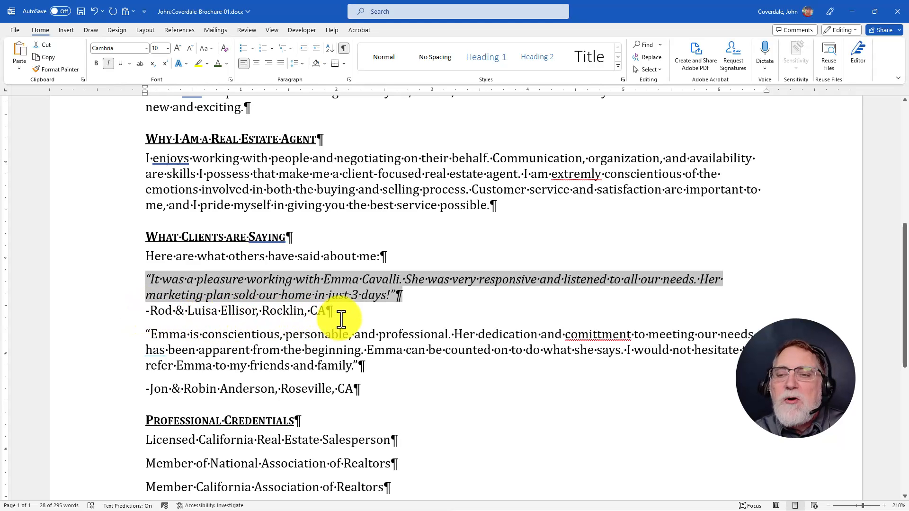
key(alt+Tab)
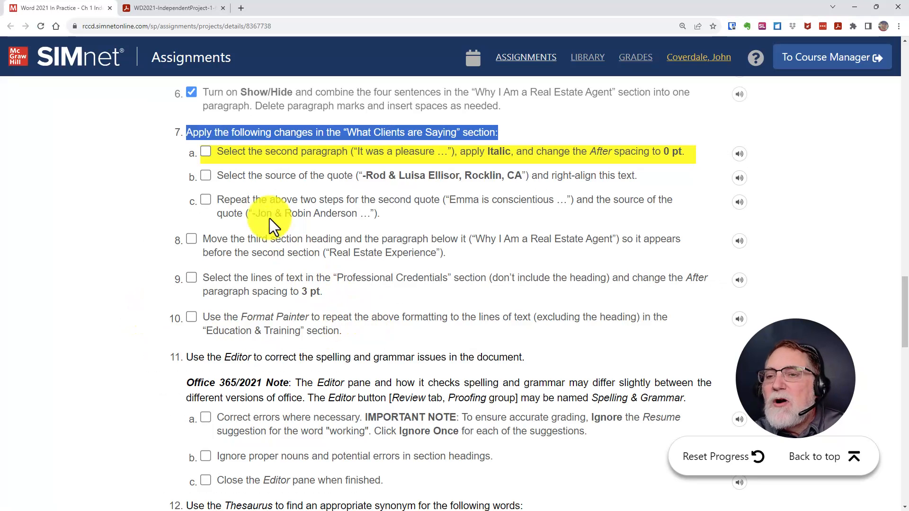
click(207, 152)
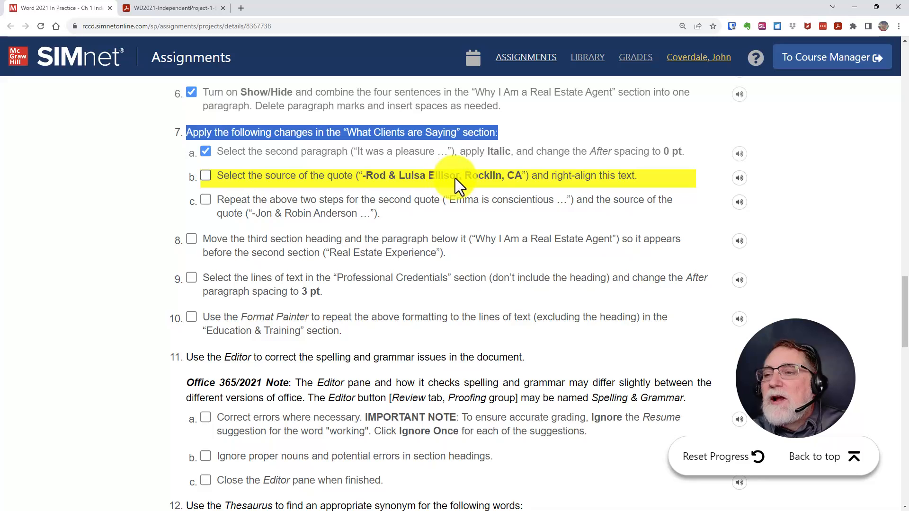
- Switch back to Word and right-align the source line below the first client quote
key(alt+Tab)
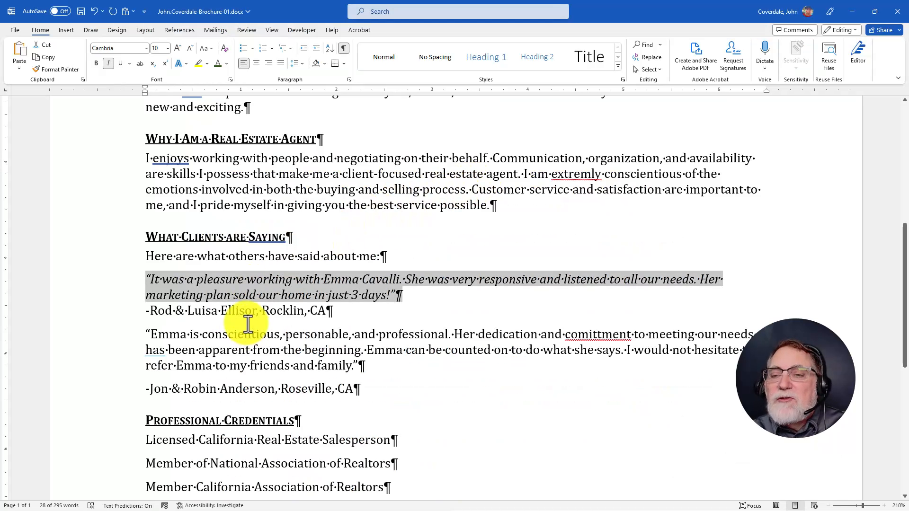
click(158, 312)
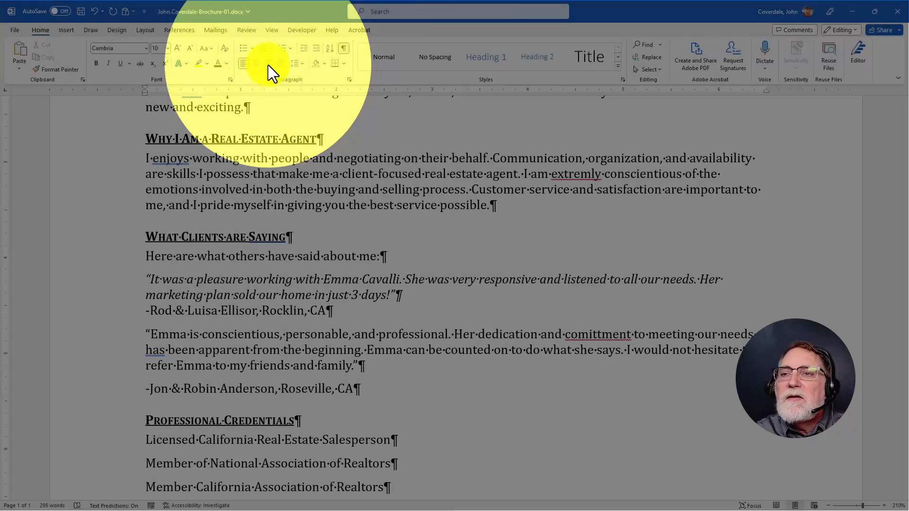
click(268, 64)
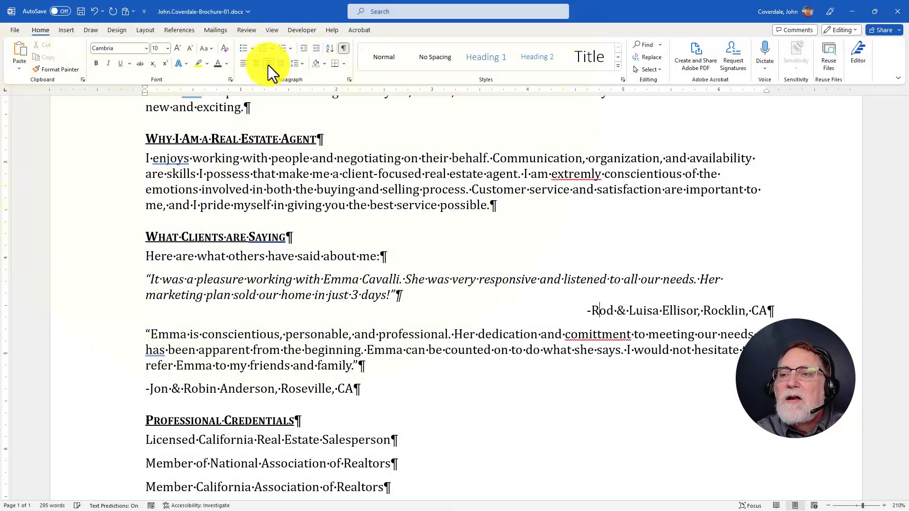
drag(582, 310, 762, 307)
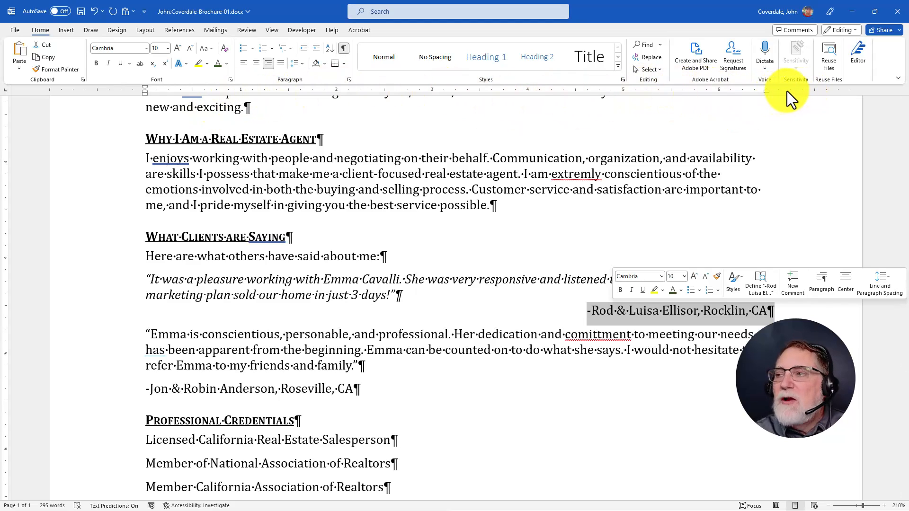
- Turn the ruler display off and back on
click(268, 32)
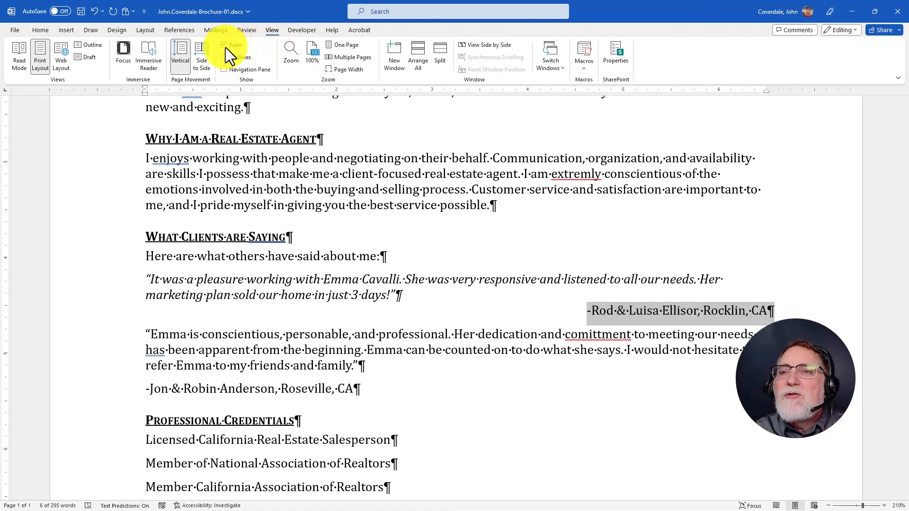
key(ctrl)
key(ctrl)
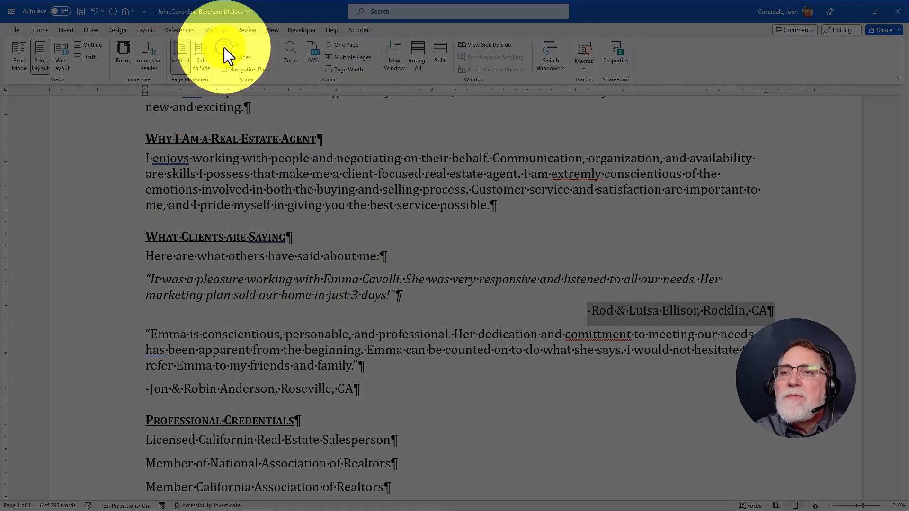
click(223, 46)
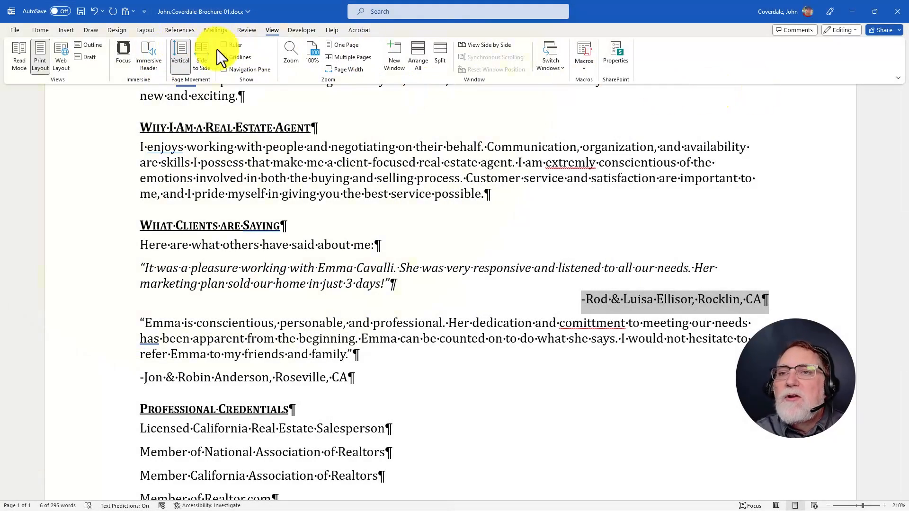
click(222, 44)
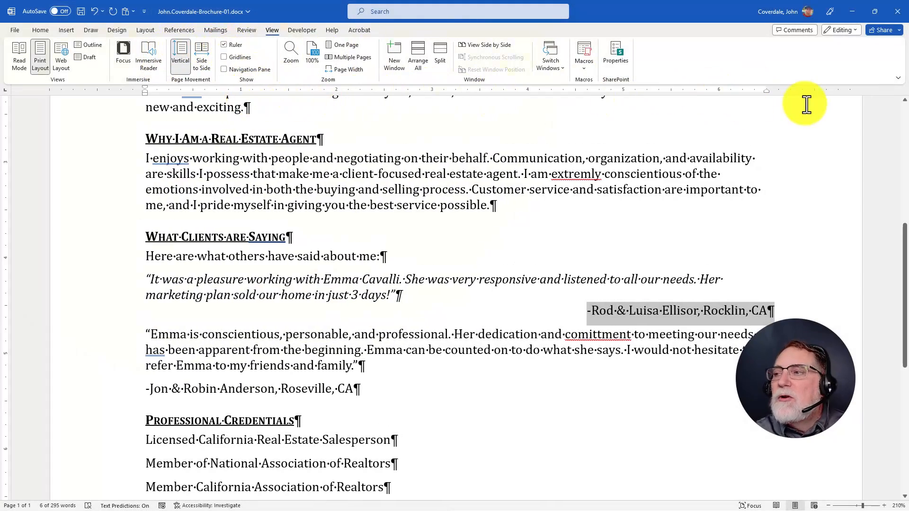
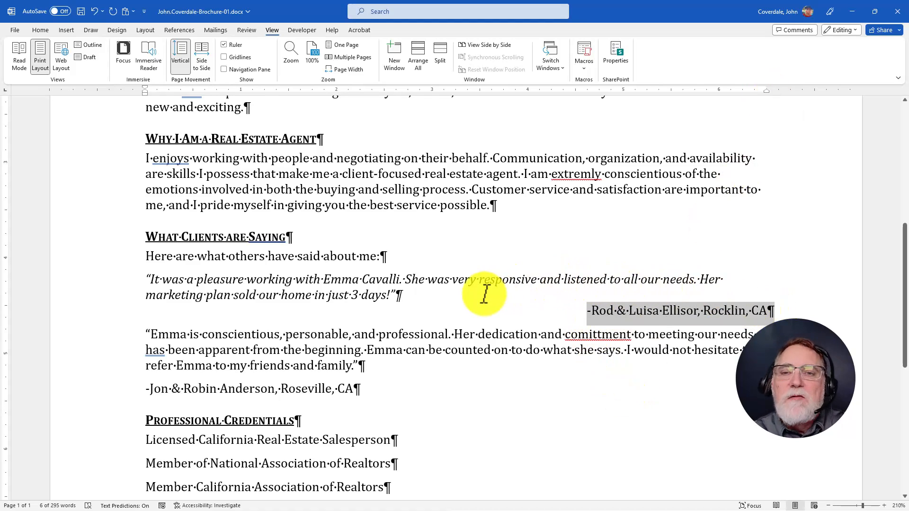
- Switch to the SIMnet assignment and check off instruction 7b about right-aligning the quote source
drag(127, 339, 341, 400)
click(282, 365)
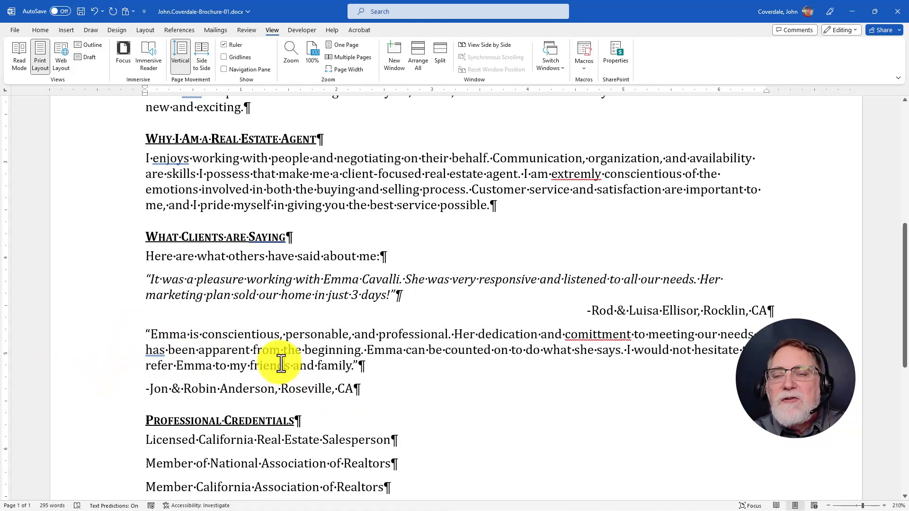
key(alt+Tab)
click(205, 175)
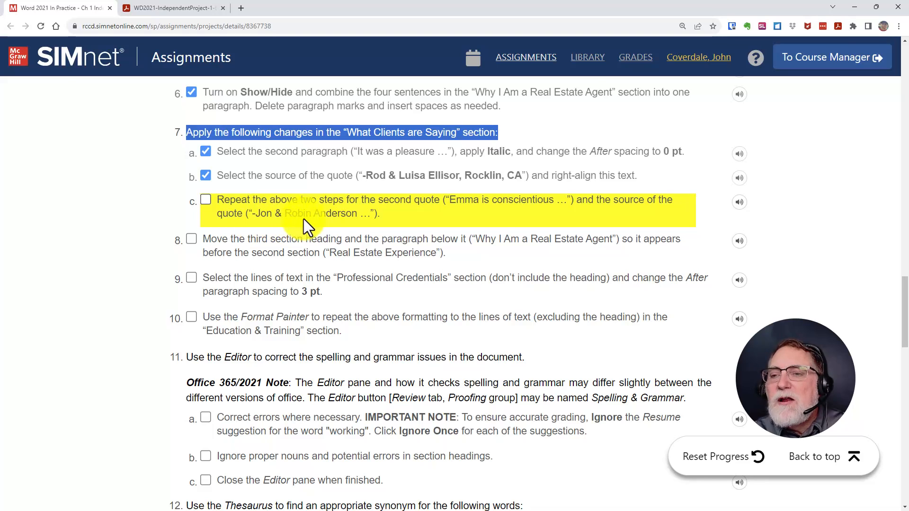
- Switch back to Word and copy the first quote paragraph's formatting to the second quote paragraph with Format Painter
key(alt+Tab)
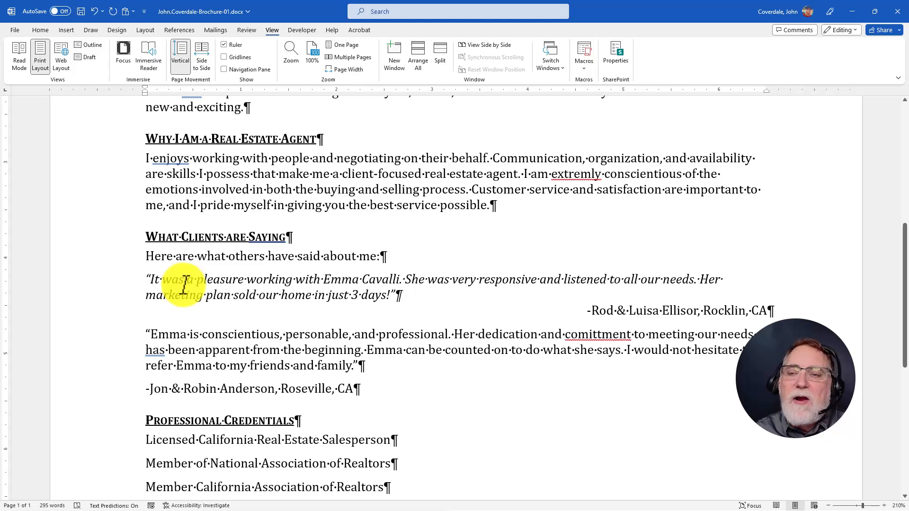
triple_click(229, 281)
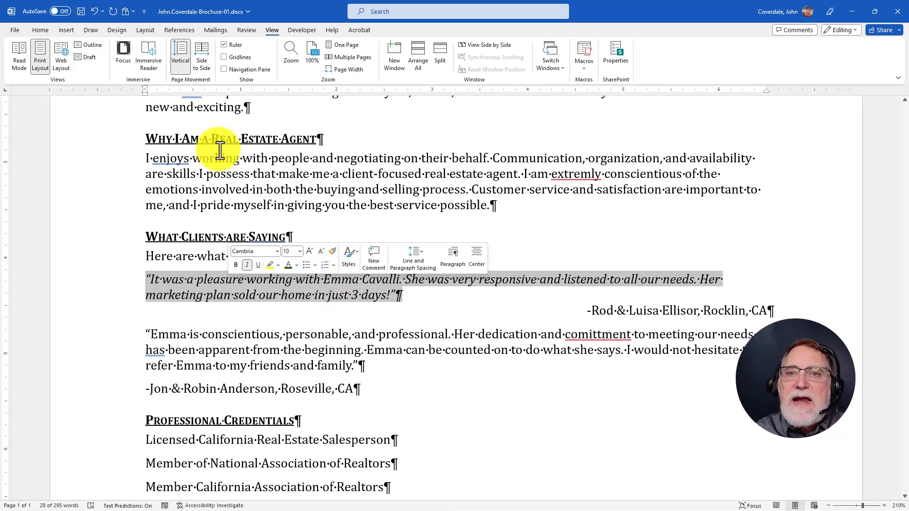
click(46, 31)
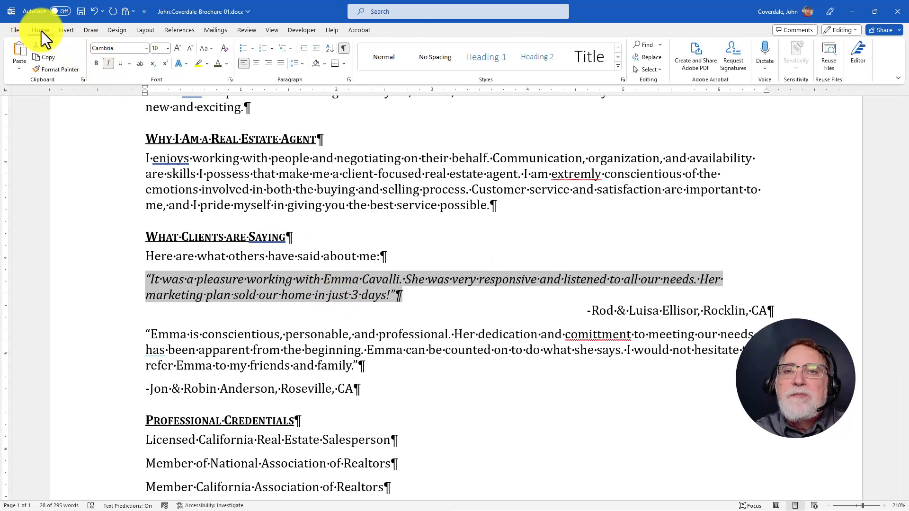
click(47, 70)
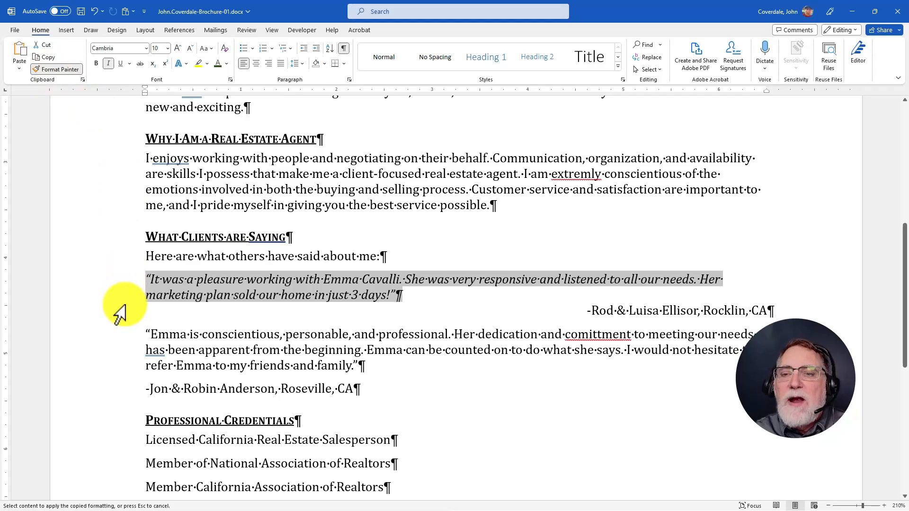
mouse_move(145, 334)
mouse_down()
mouse_move(331, 349)
mouse_move(377, 370)
mouse_move(357, 361)
mouse_move(362, 368)
mouse_up()
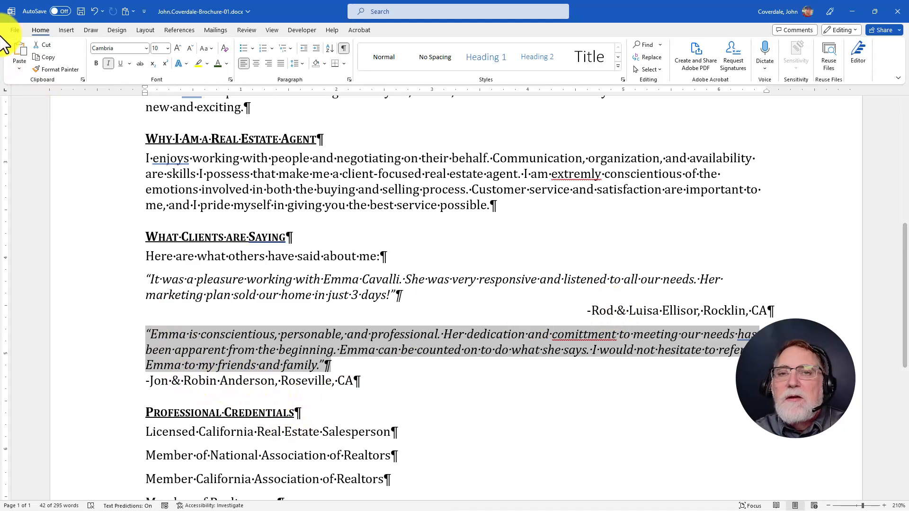
- Right-align the source line below the second client quote
click(56, 69)
click(205, 380)
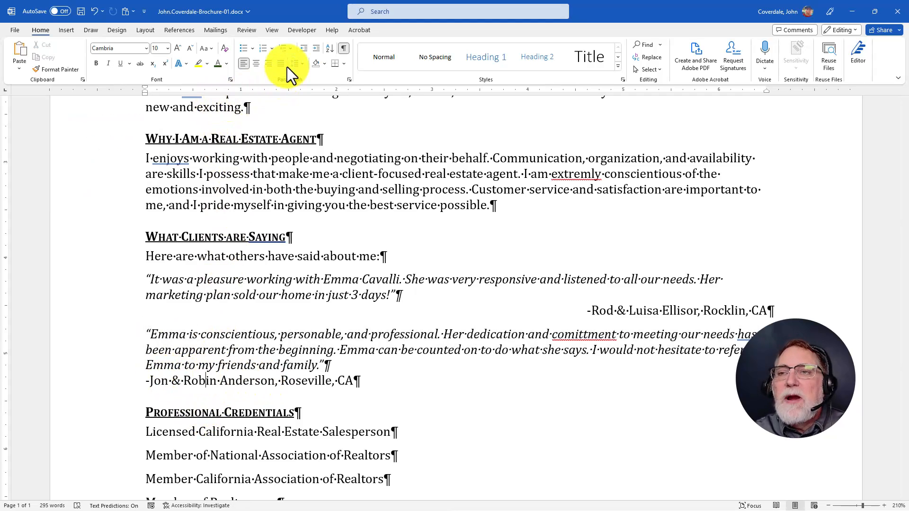
click(268, 64)
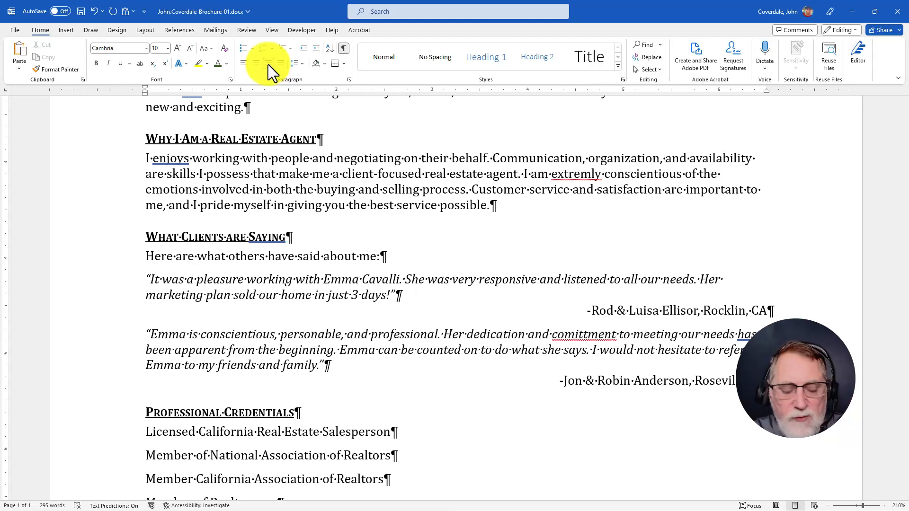
- Switch to the SIMnet assignment, check off instruction 7c, and read instruction 8 on moving the "Why I Am a Real Estate Agent" section
key(alt+Tab)
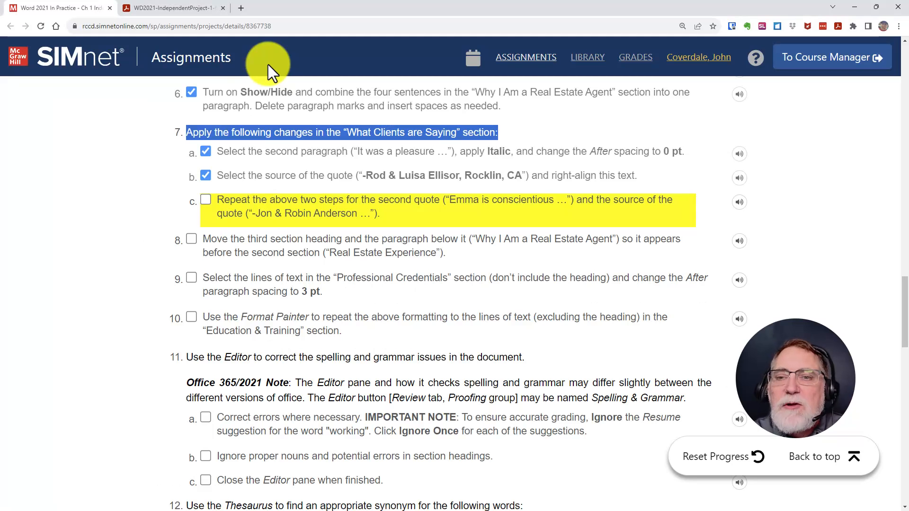
click(205, 199)
scroll(227, 243, down, 3)
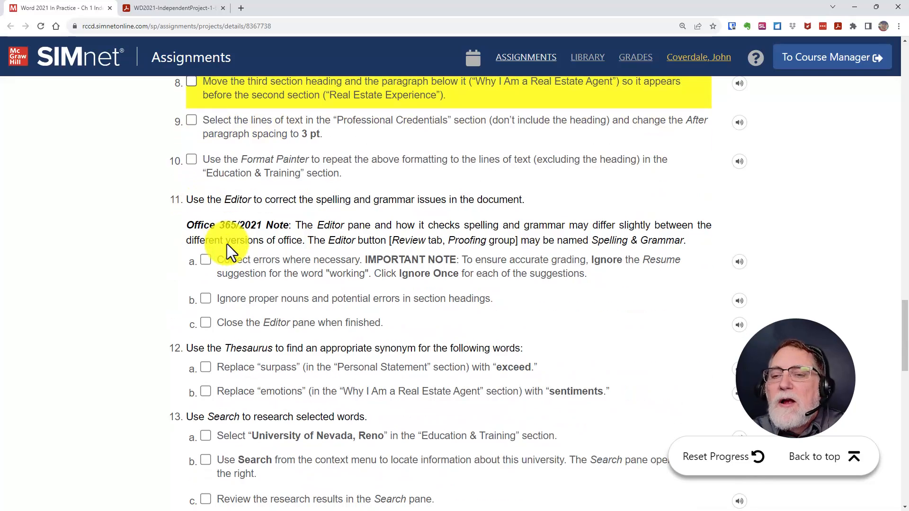
scroll(226, 243, down, 3)
scroll(218, 206, up, 6)
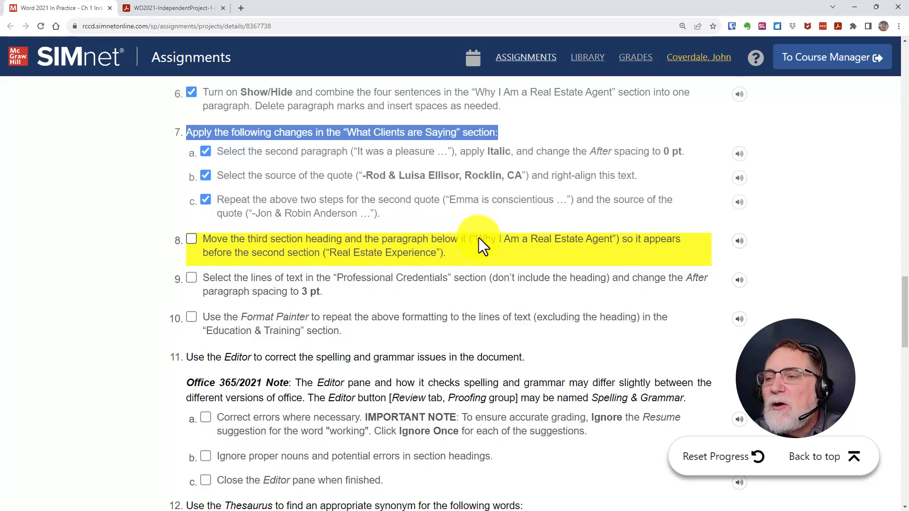
drag(472, 238, 604, 238)
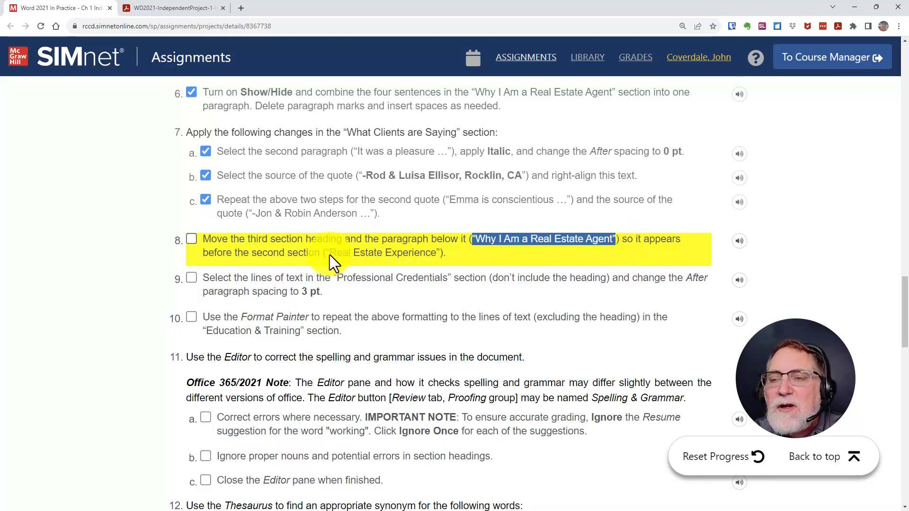
- Switch back to Word and copy the "Personal Statement" heading's formatting to the "Real Estate Experience" line with Format Painter
key(alt+Tab)
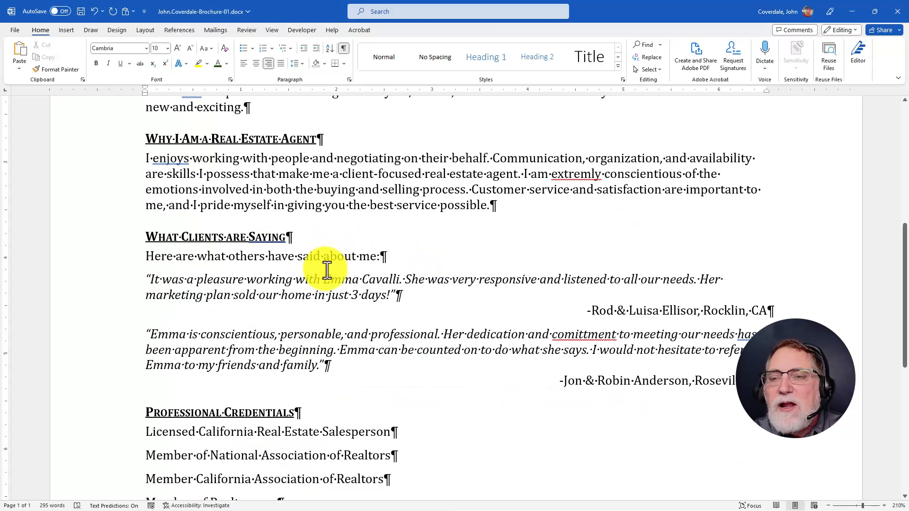
scroll(326, 268, up, 4)
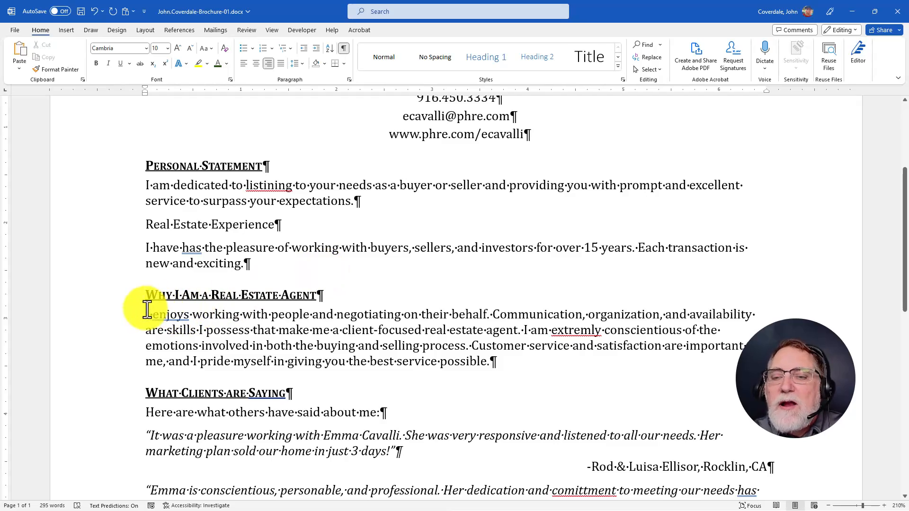
scroll(143, 303, down, 10)
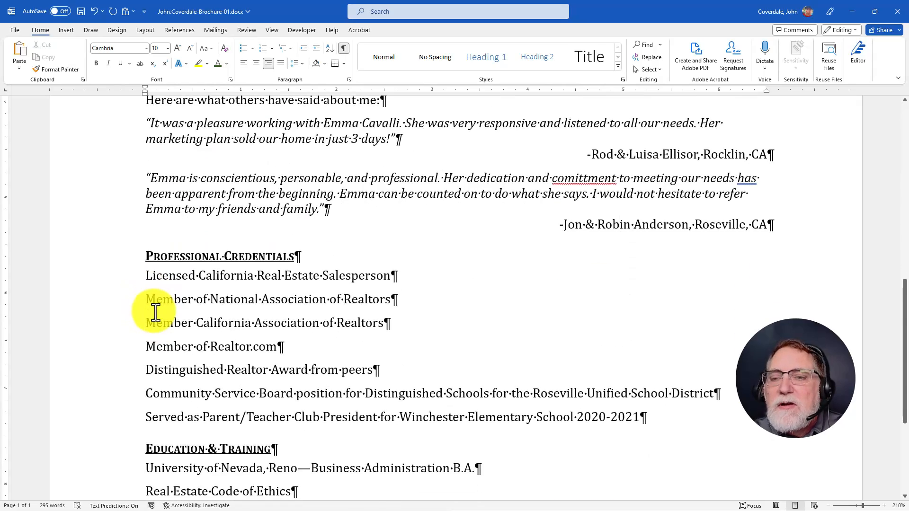
scroll(155, 312, up, 10)
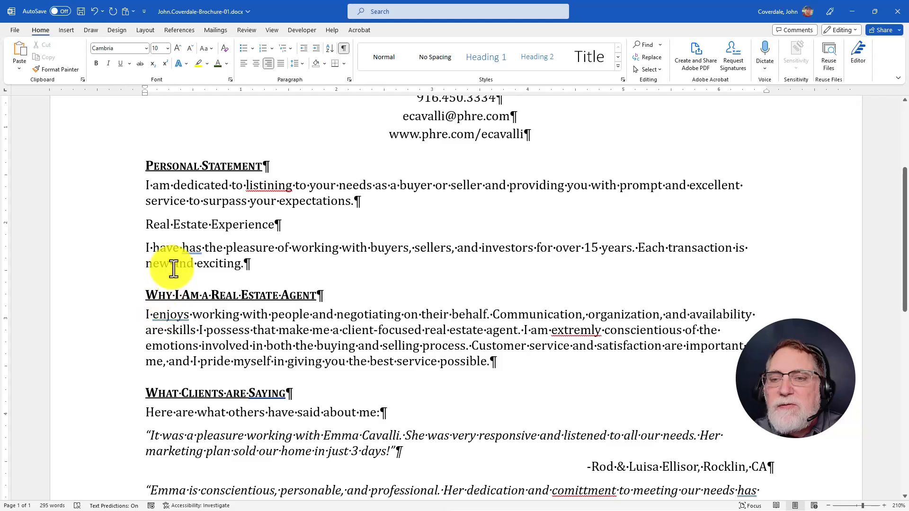
drag(146, 228, 301, 228)
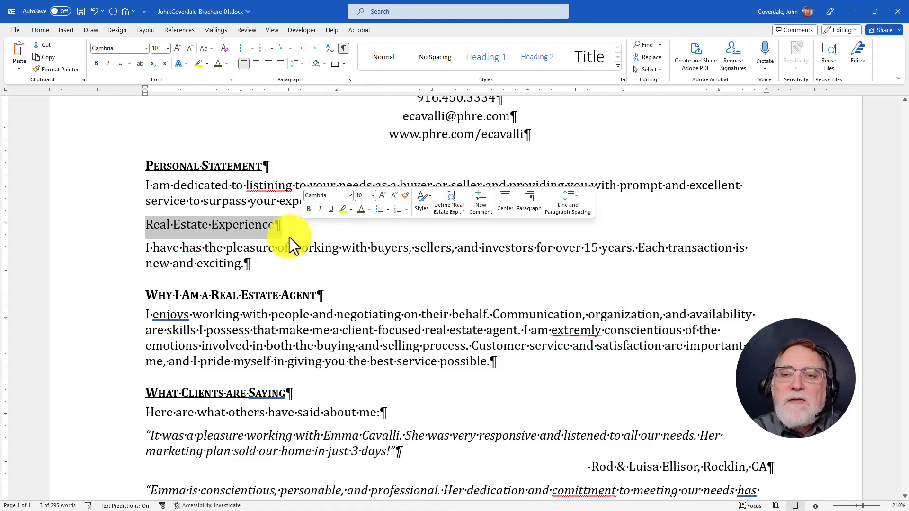
drag(145, 168, 271, 166)
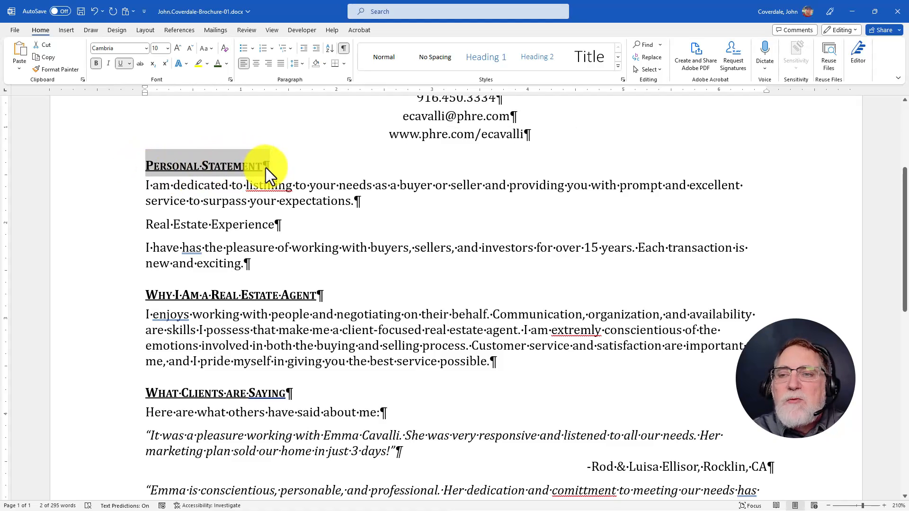
click(61, 69)
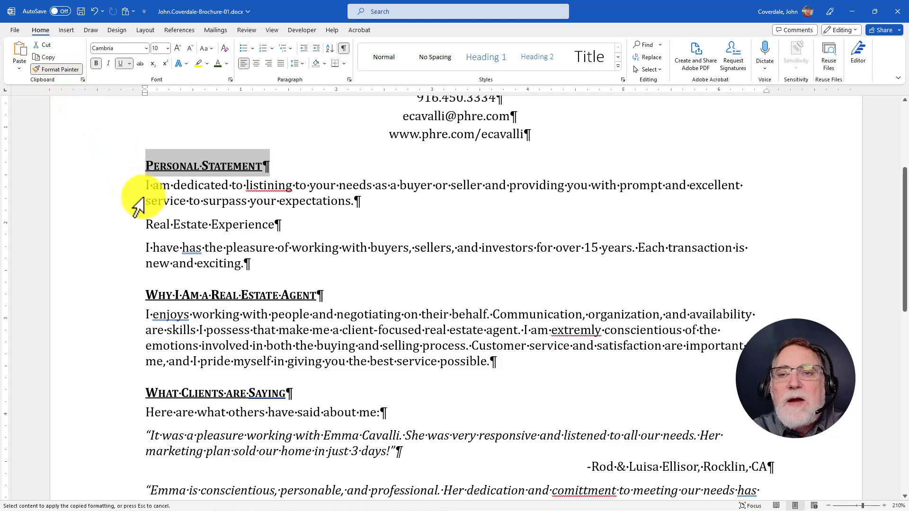
mouse_move(135, 224)
mouse_down()
mouse_move(290, 228)
mouse_move(286, 232)
mouse_up()
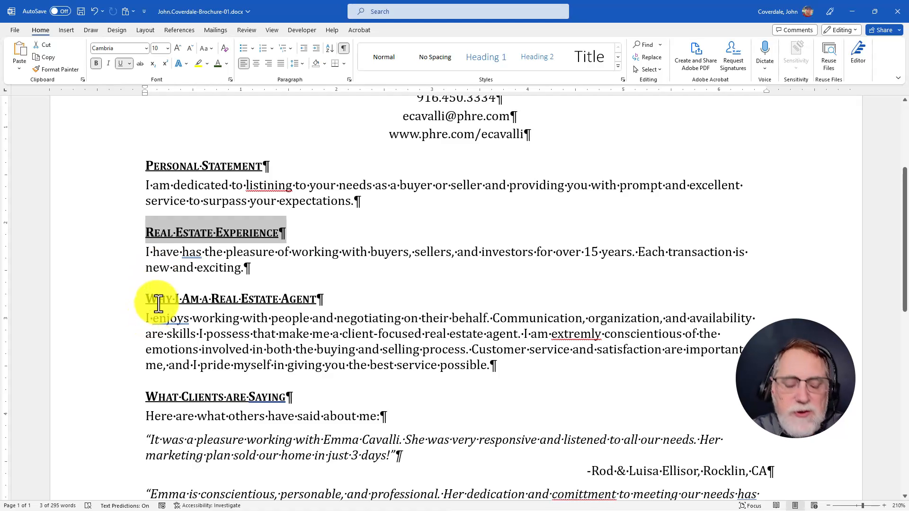
- Highlight the "Why I Am a Real Estate Agent" heading and paragraph in yellow, and reread instruction 8 in the SIMnet assignment
drag(146, 299, 497, 364)
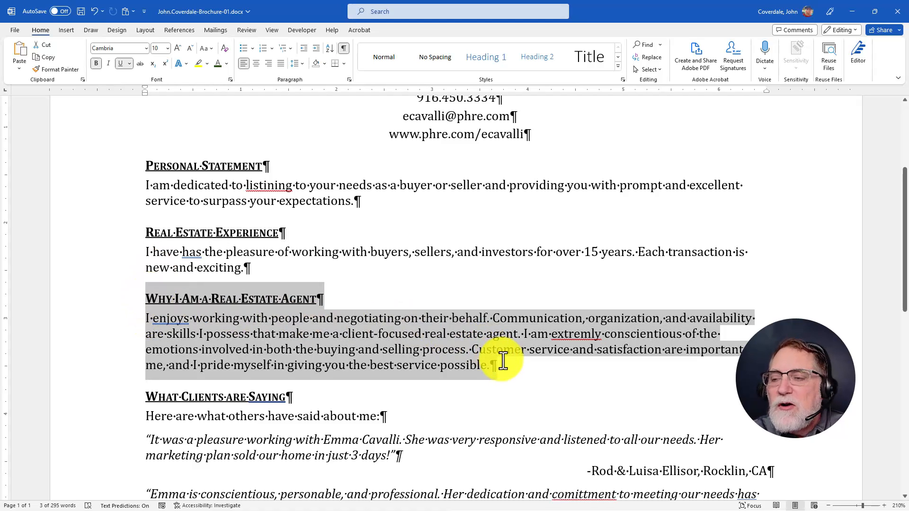
click(199, 65)
click(295, 227)
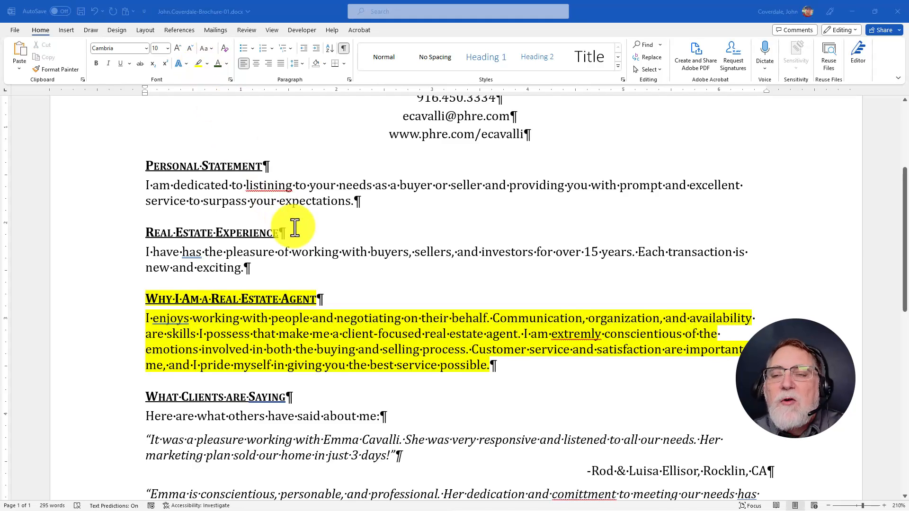
key(alt+Tab)
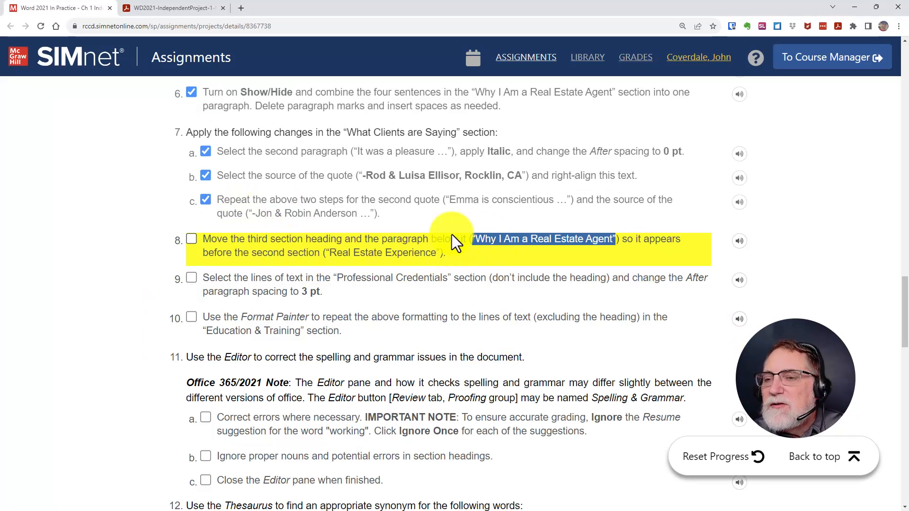
key(alt+Tab)
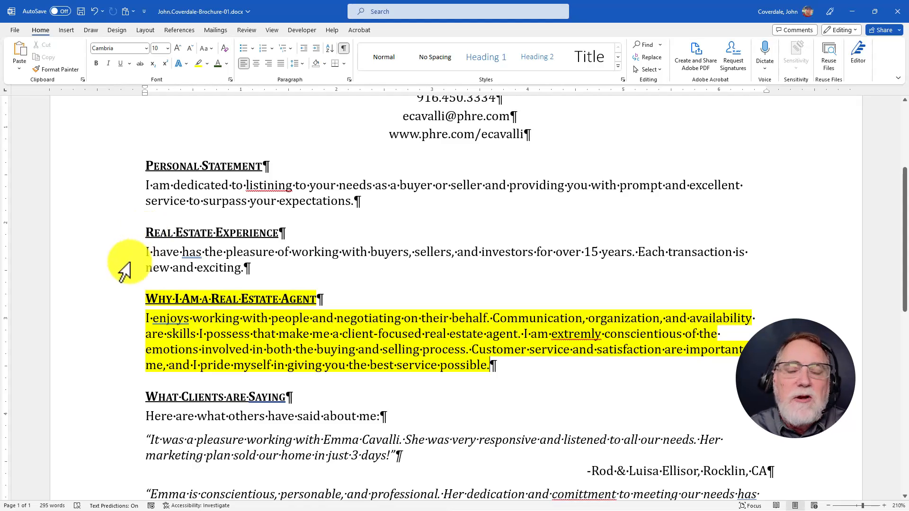
- Try moving the "Why I Am a Real Estate Agent" section before "Real Estate Experience" by cutting and pasting, and undo the move
drag(153, 299, 487, 361)
key(super+c)
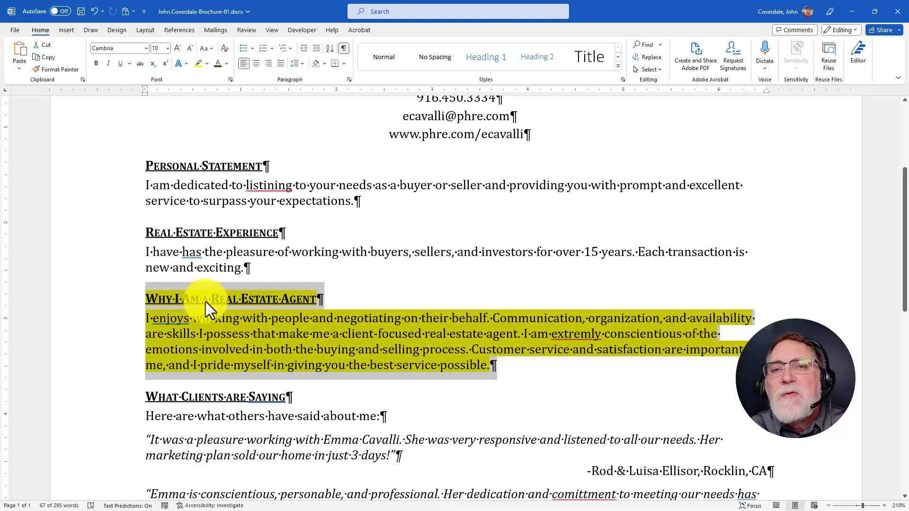
key(ctrl)
key(ctrl)
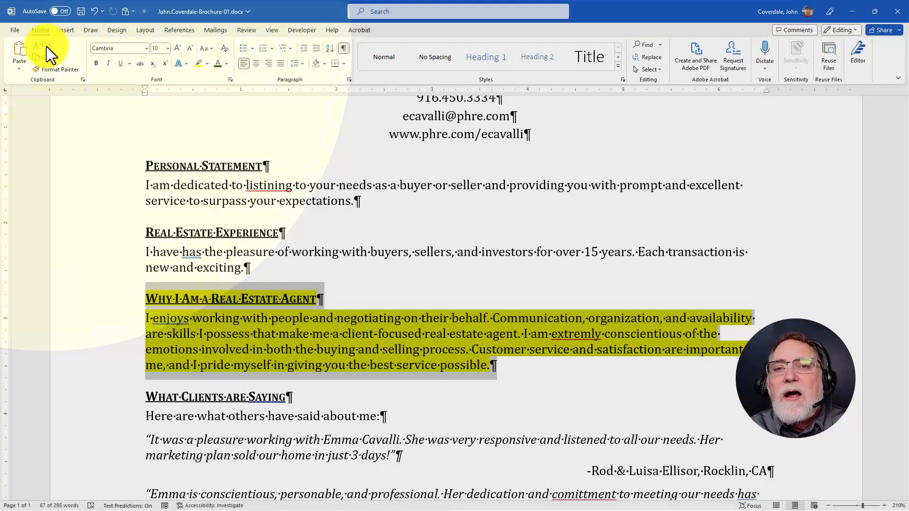
click(46, 46)
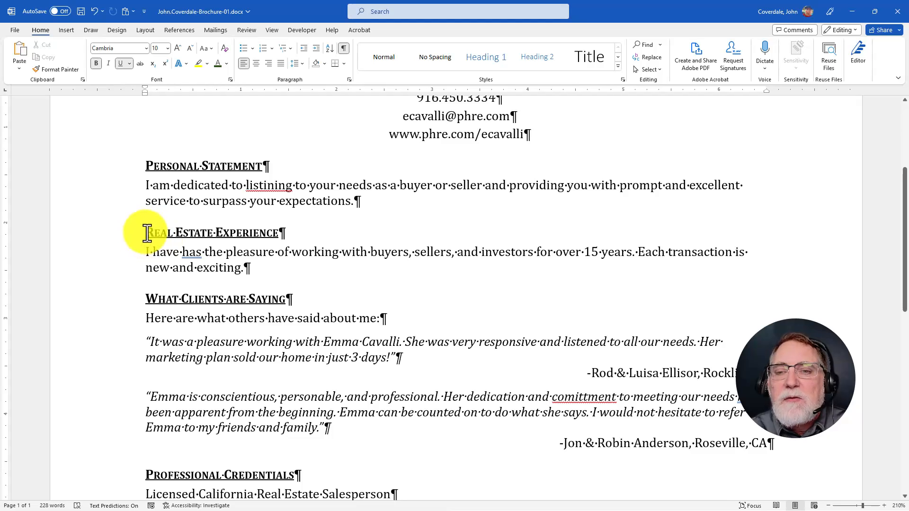
click(148, 232)
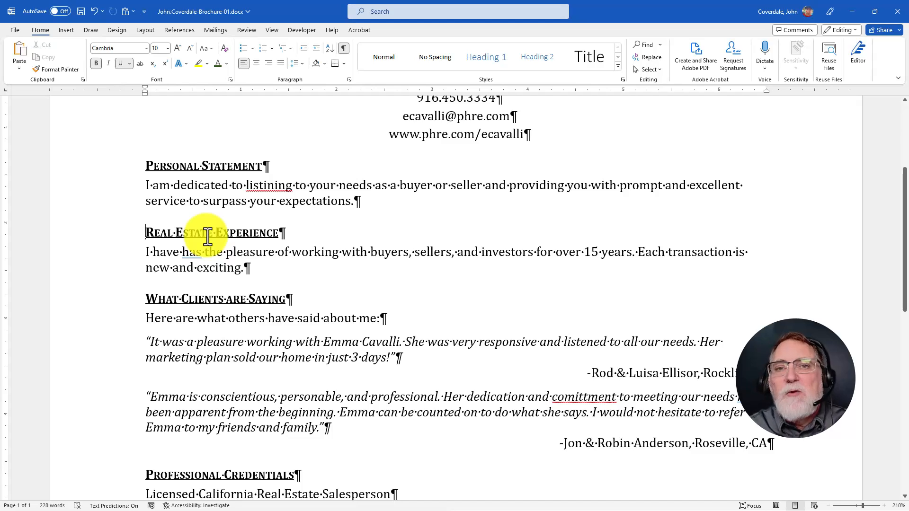
click(22, 50)
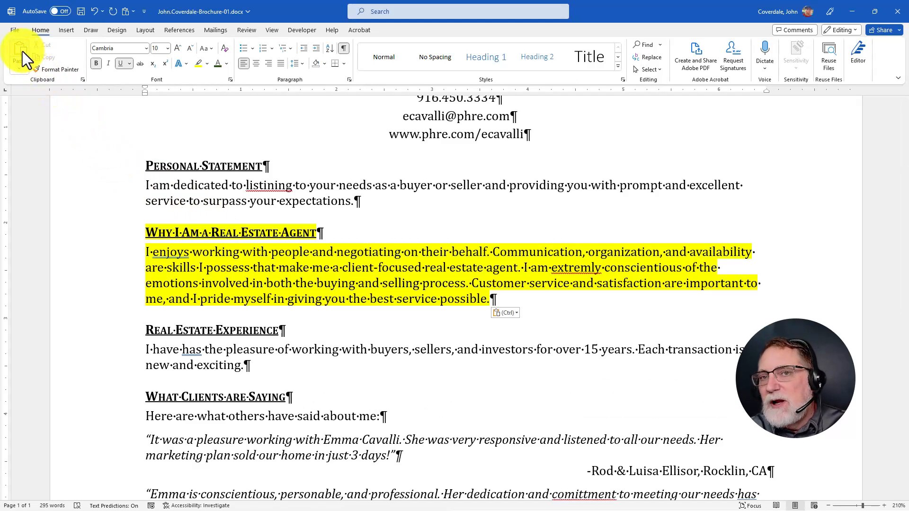
key(ctrl)
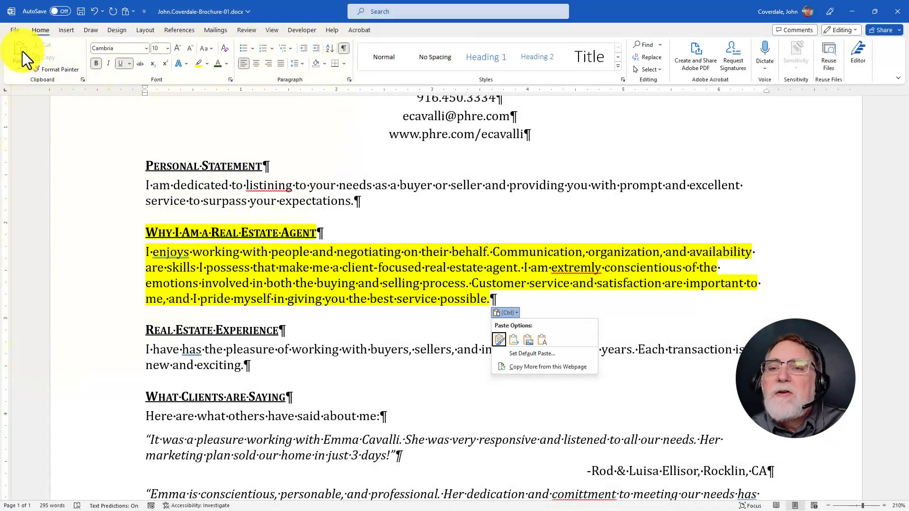
click(95, 10)
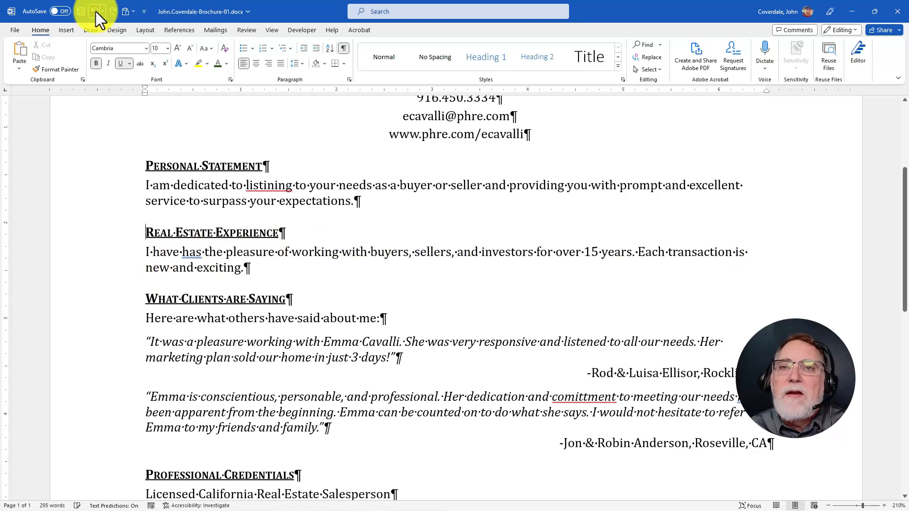
click(96, 11)
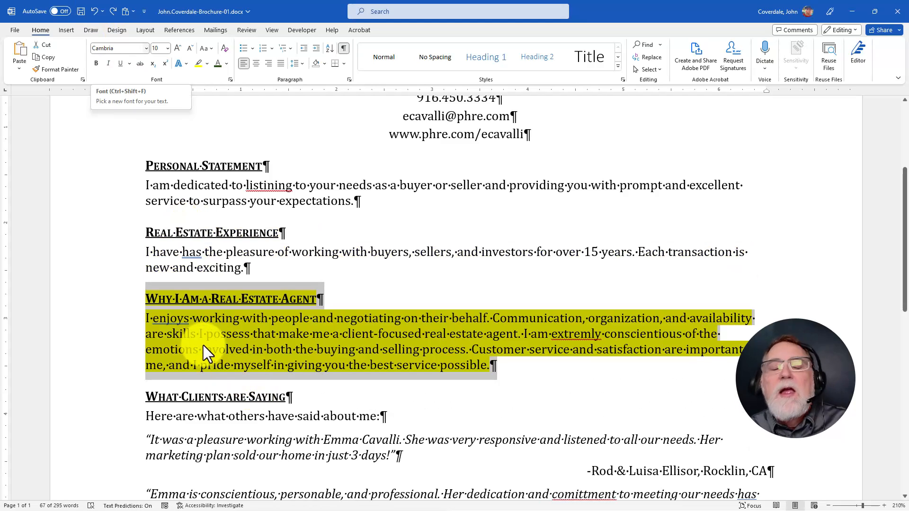
- Move the highlighted "Why I Am a Real Estate Agent" heading and paragraph directly before the "Real Estate Experience" heading
click(192, 331)
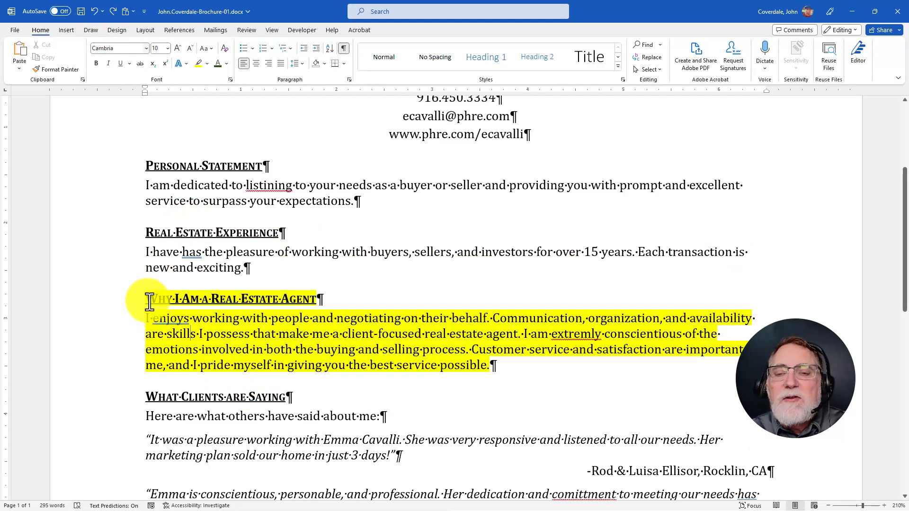
drag(418, 355, 516, 374)
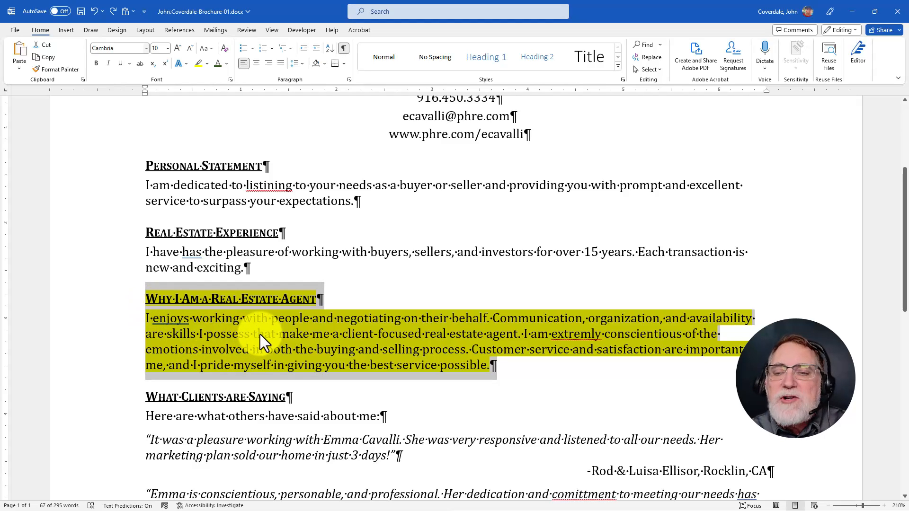
drag(260, 334, 268, 156)
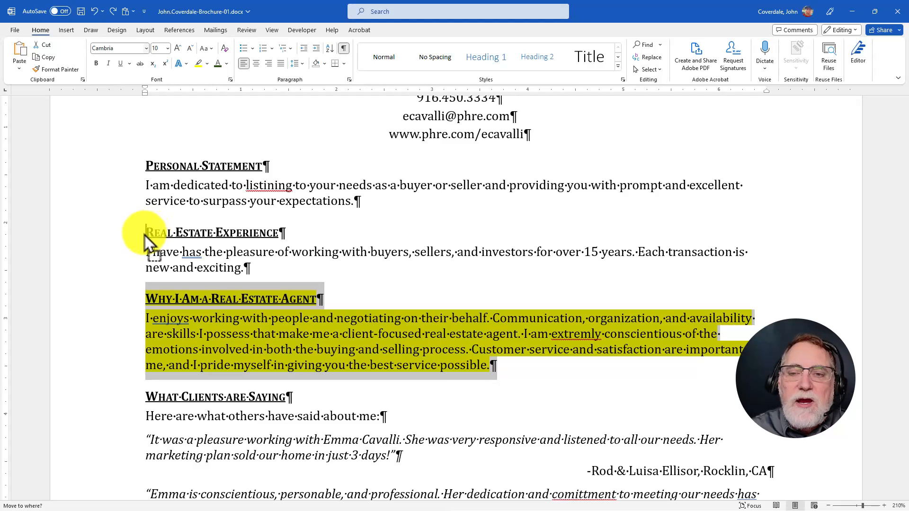
mouse_move(143, 234)
mouse_down()
mouse_move(159, 220)
mouse_move(141, 232)
mouse_move(156, 234)
mouse_up()
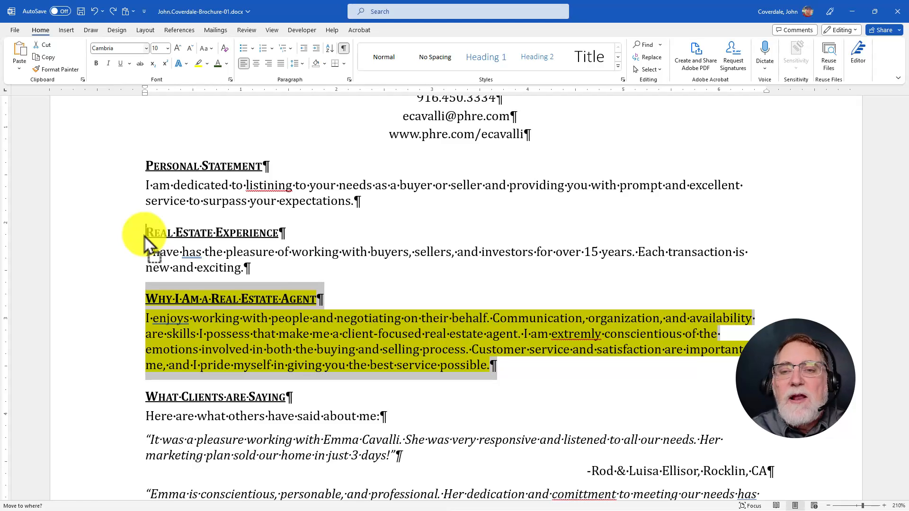
drag(145, 237, 145, 236)
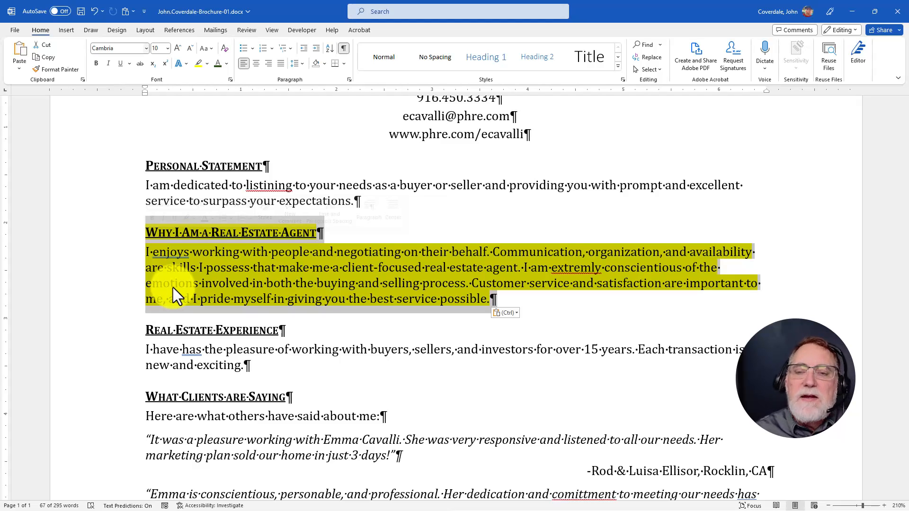
- Switch to the SIMnet assignment, check off instruction 8, and read instruction 9 on the "Professional Credentials" spacing
key(alt+Tab)
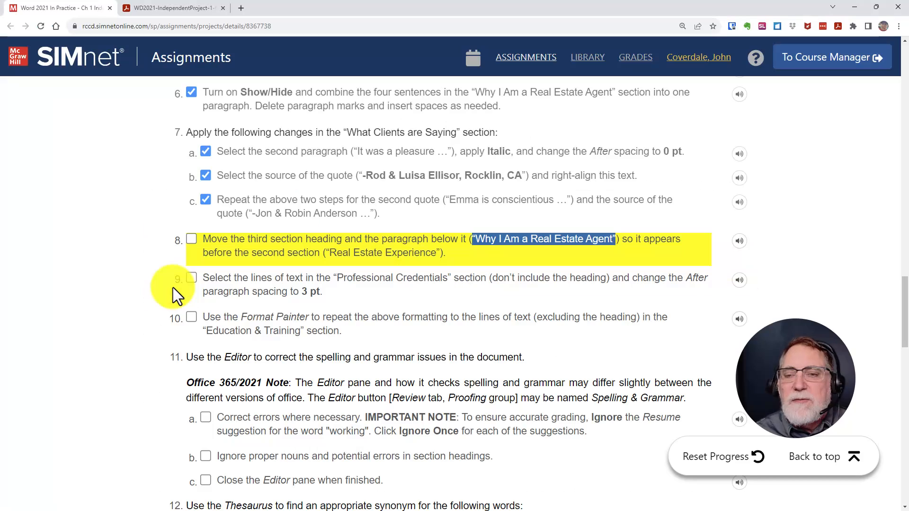
click(191, 241)
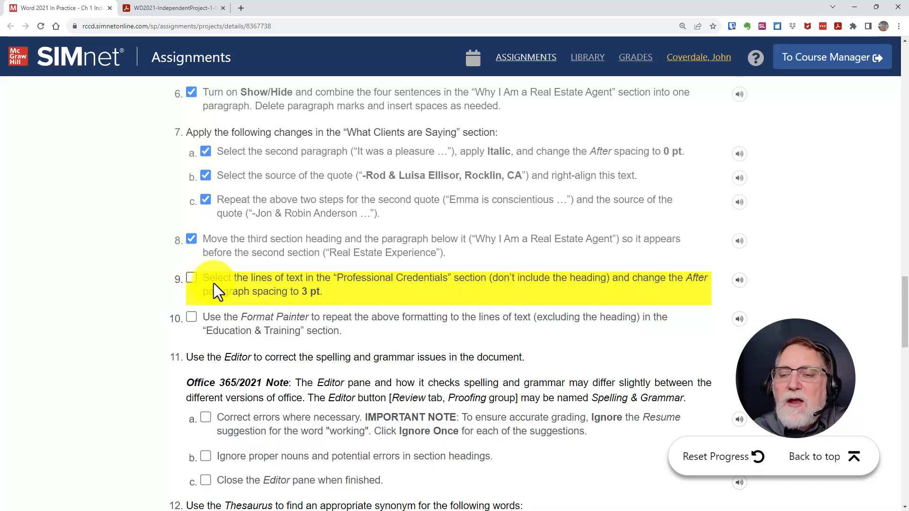
scroll(214, 283, down, 8)
scroll(214, 284, up, 5)
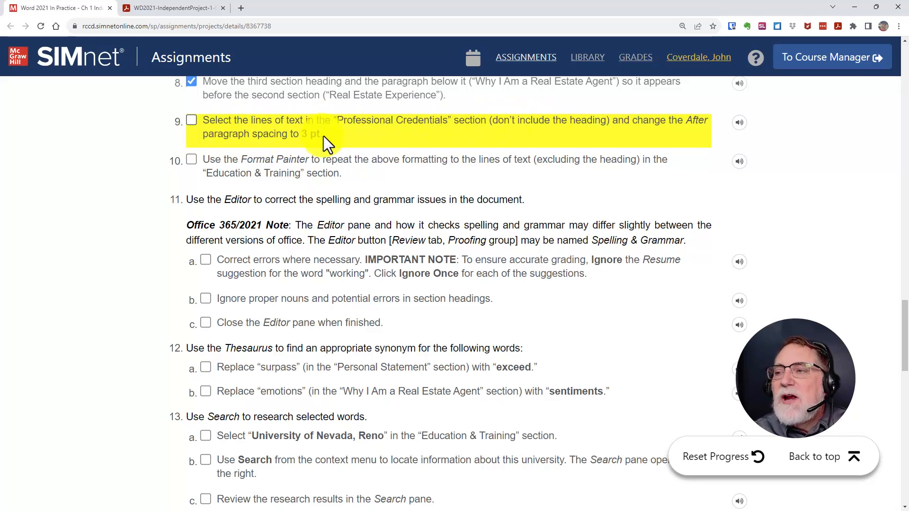
- Switch back to Word and set the After paragraph spacing of the lines below the "Professional Credentials" heading to 3 pt
key(alt+Tab)
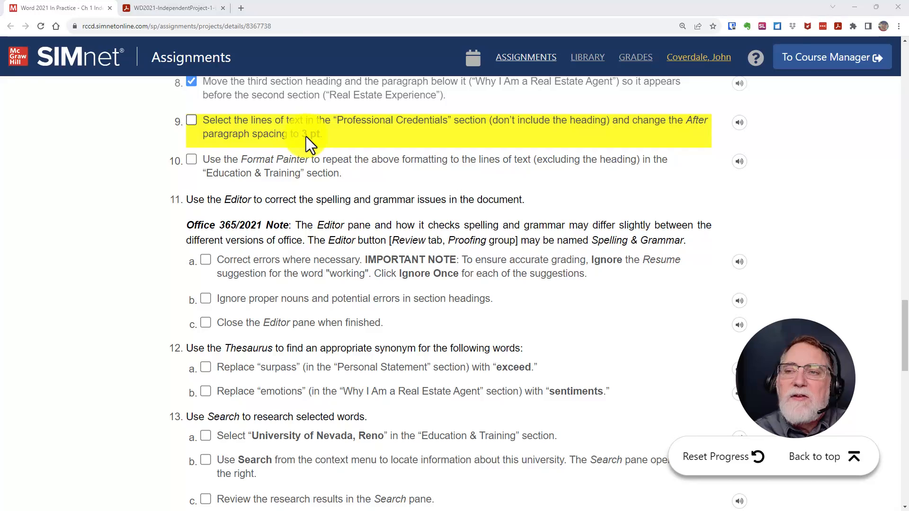
click(224, 349)
scroll(224, 349, down, 2)
scroll(224, 349, down, 7)
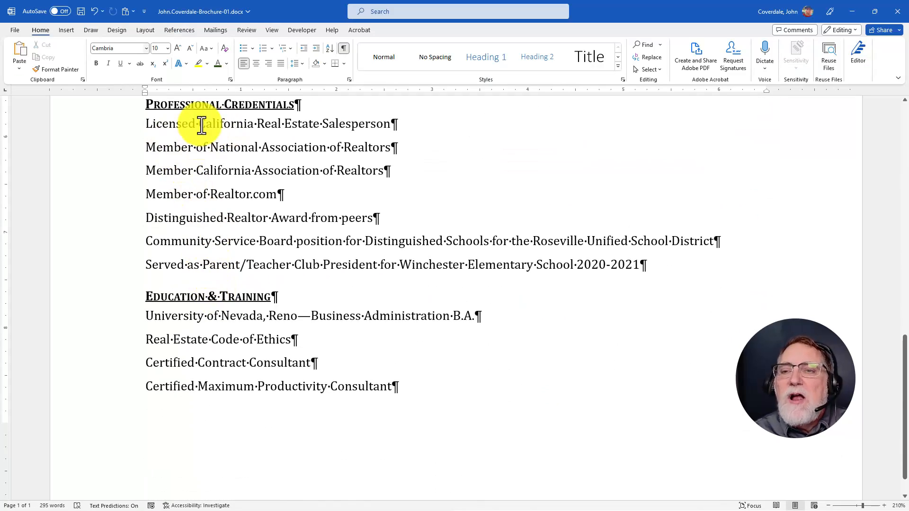
drag(199, 126, 223, 265)
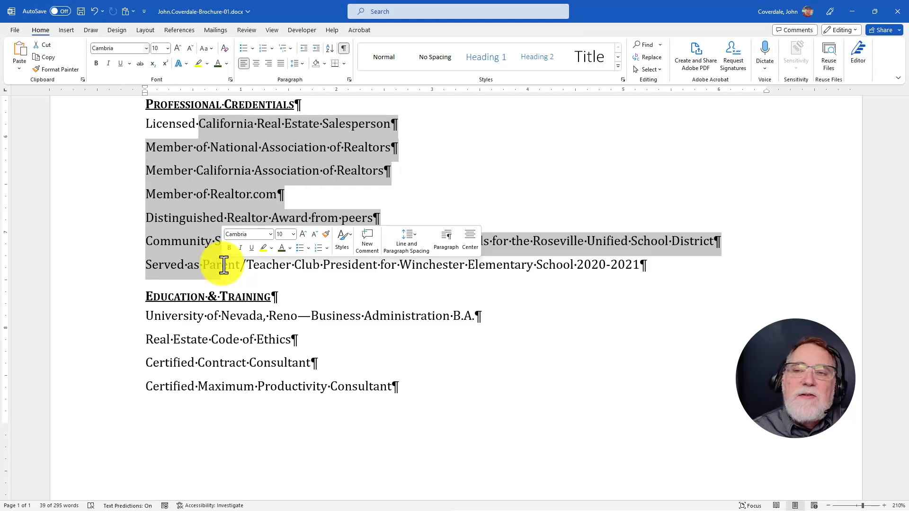
click(224, 265)
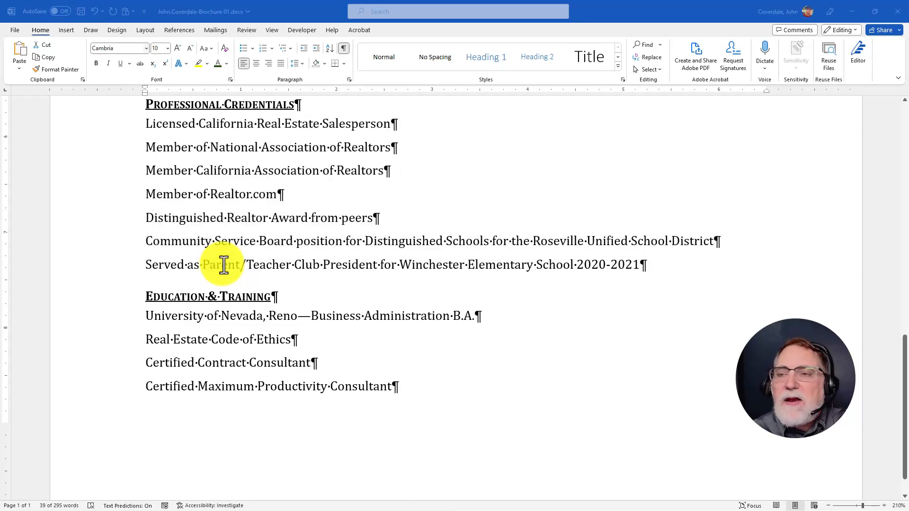
key(alt+Tab)
key(alt+Tab)
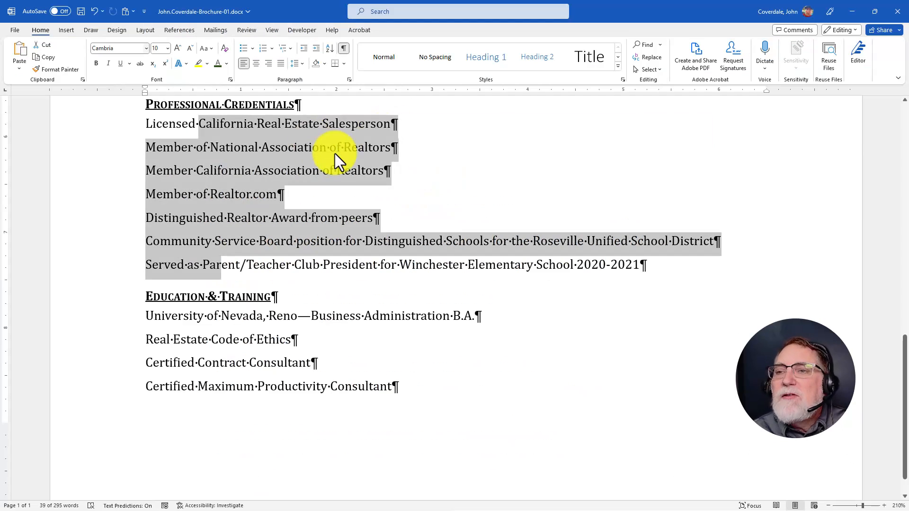
click(349, 80)
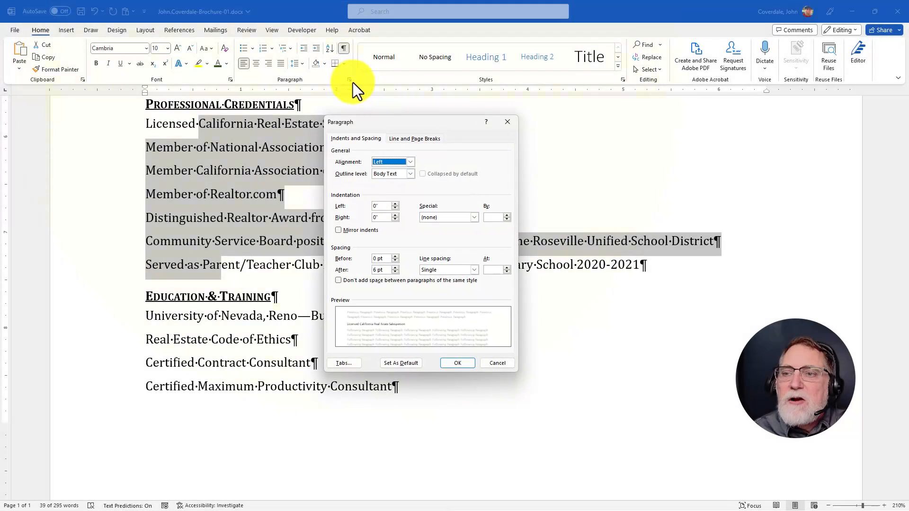
click(377, 268)
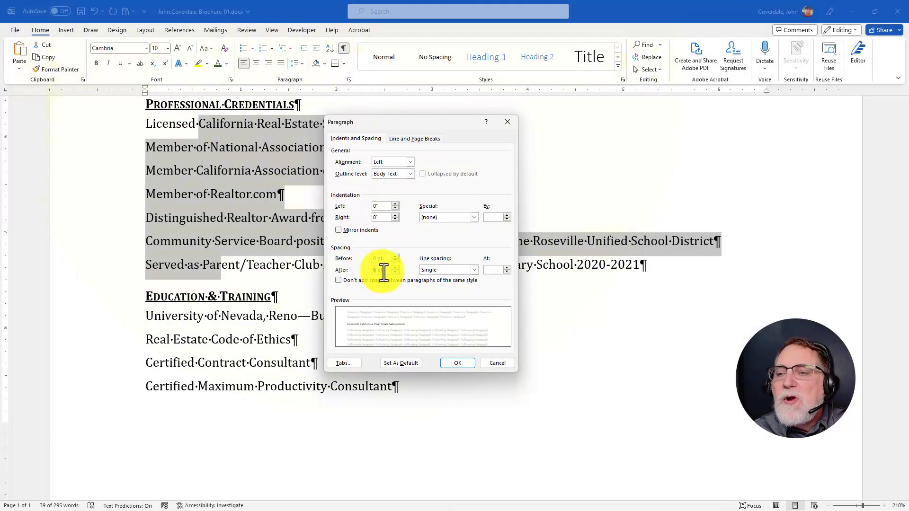
click(395, 268)
text(3)
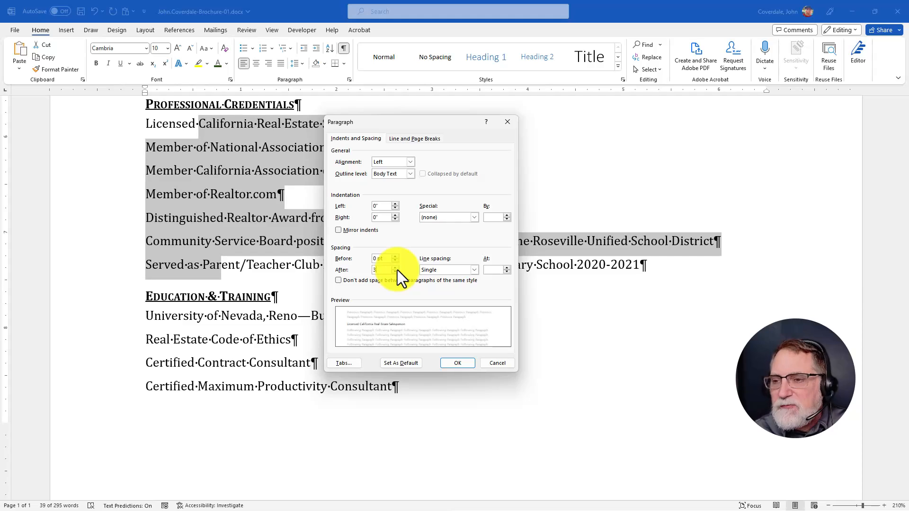
click(459, 364)
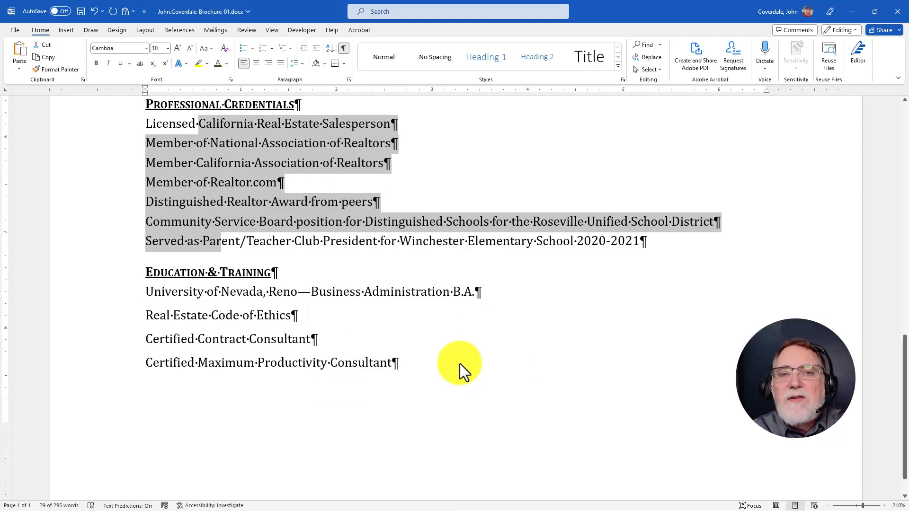
- Switch to the SIMnet assignment, check off instruction 9, and read instruction 10 on using Format Painter
key(alt+Tab)
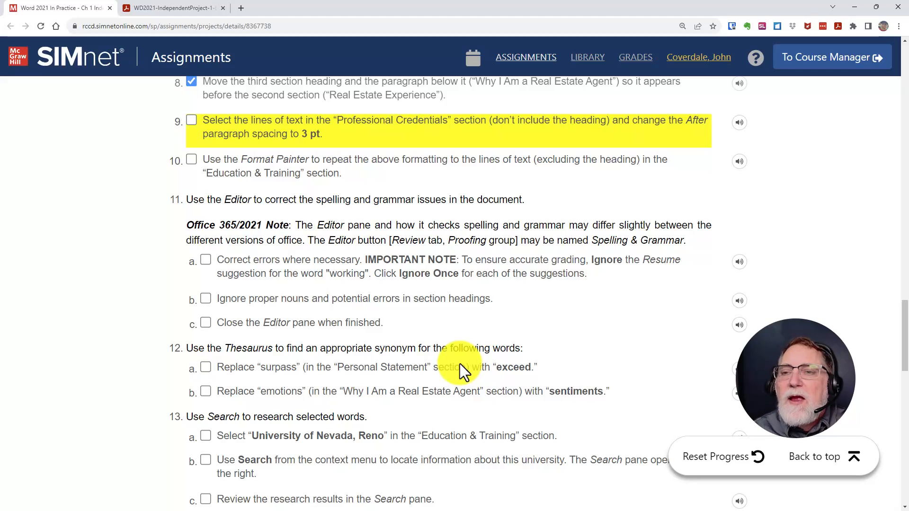
click(191, 121)
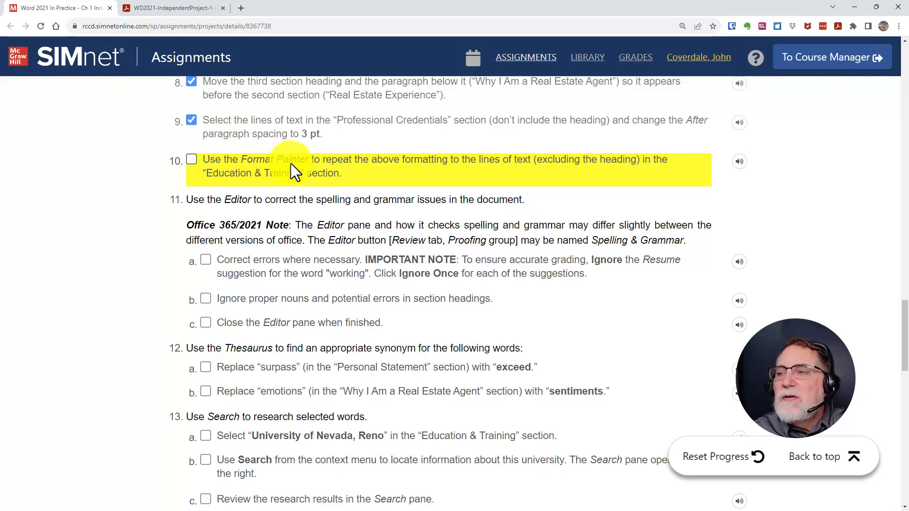
- Switch to Word and use Format Painter to copy the "Professional Credentials" lines' formatting to the four lines below the "Education & Training" heading
key(alt+Tab)
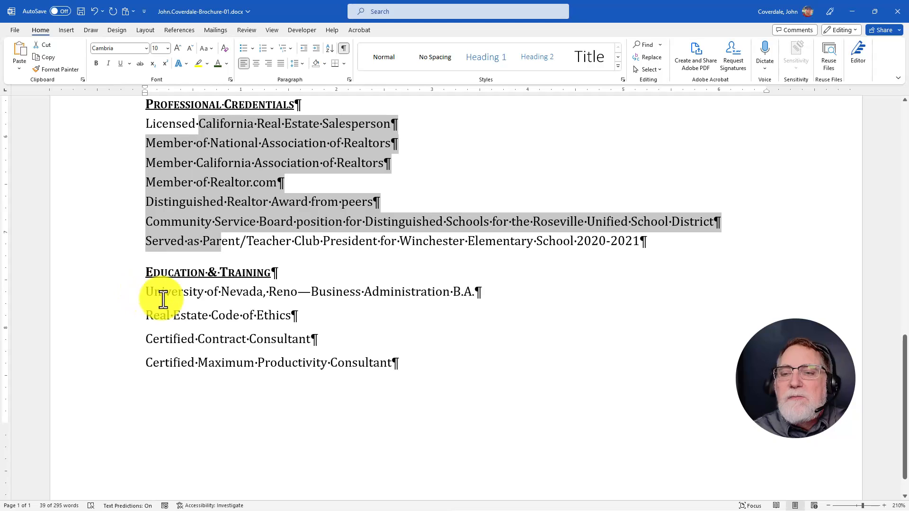
drag(207, 293, 277, 365)
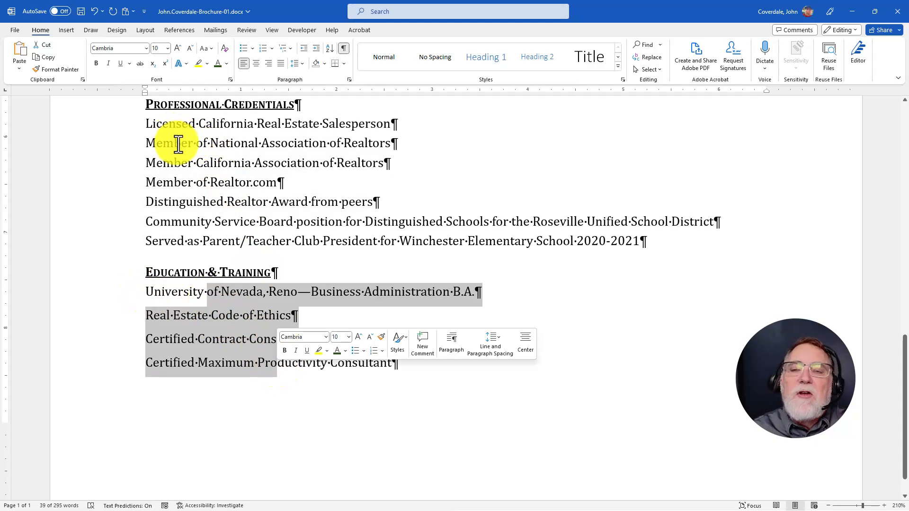
drag(177, 123, 246, 235)
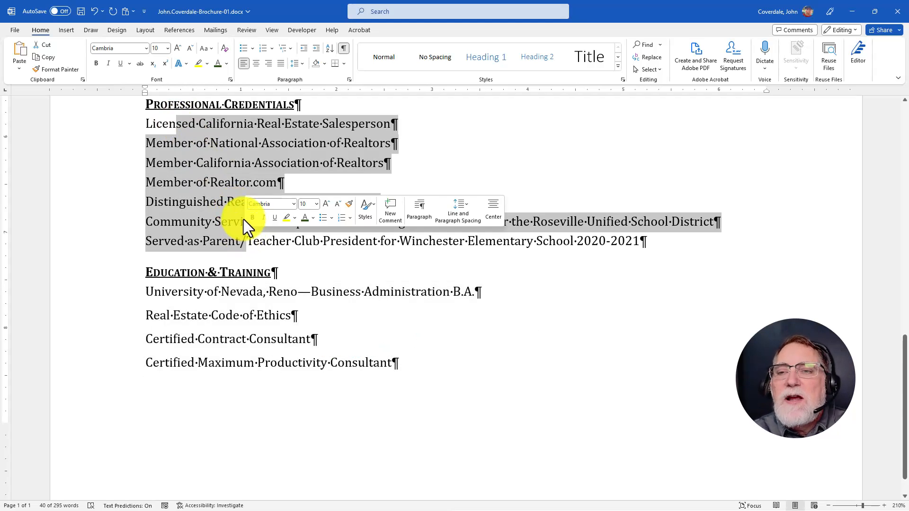
triple_click(226, 166)
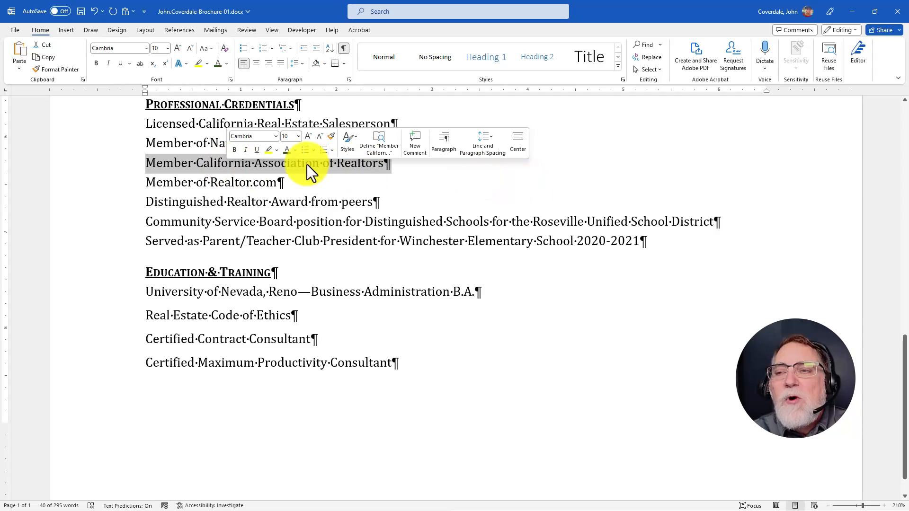
click(193, 162)
drag(205, 124, 209, 182)
click(56, 69)
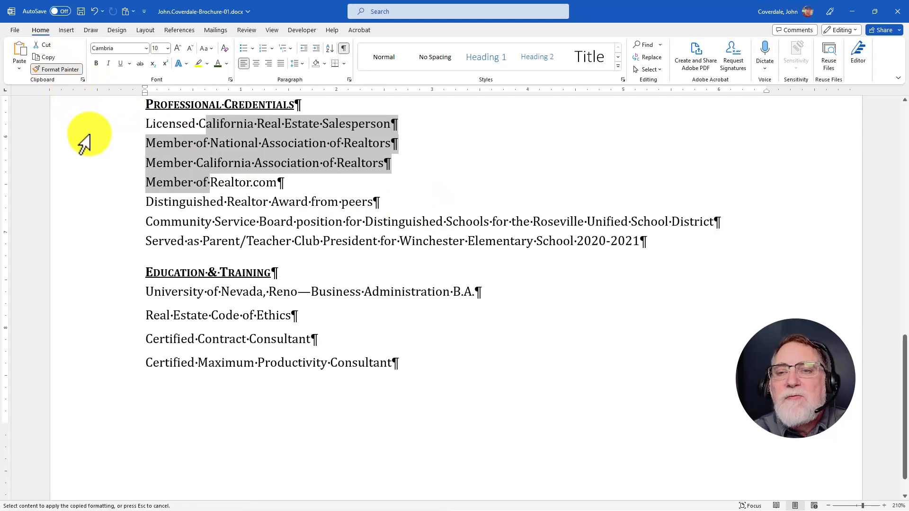
drag(137, 290, 414, 385)
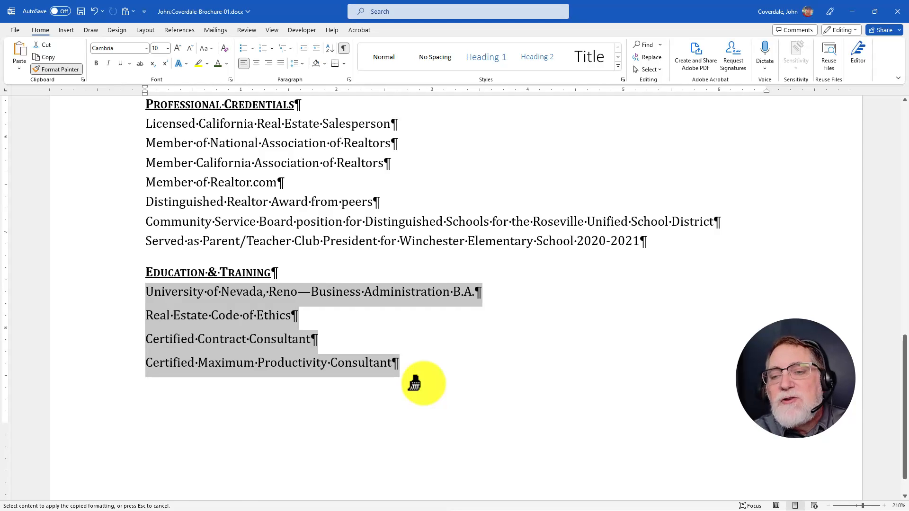
drag(414, 384, 414, 385)
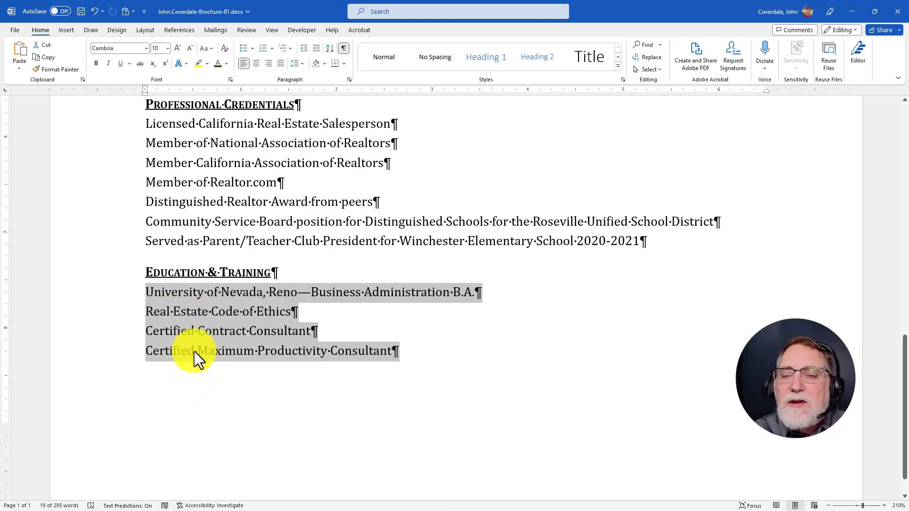
- Switch to the SIMnet assignment, check off instruction 10, and read instruction 11 on correcting spelling and grammar with the Editor
key(alt+Tab)
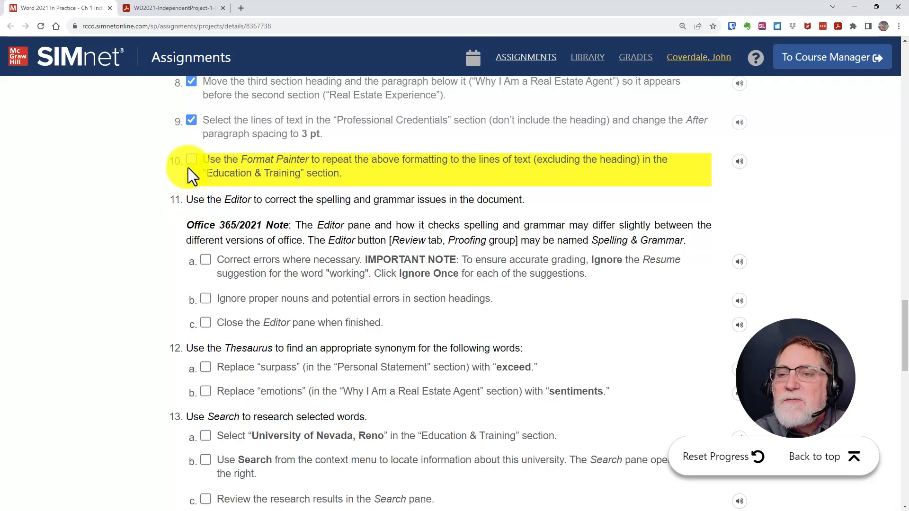
click(205, 184)
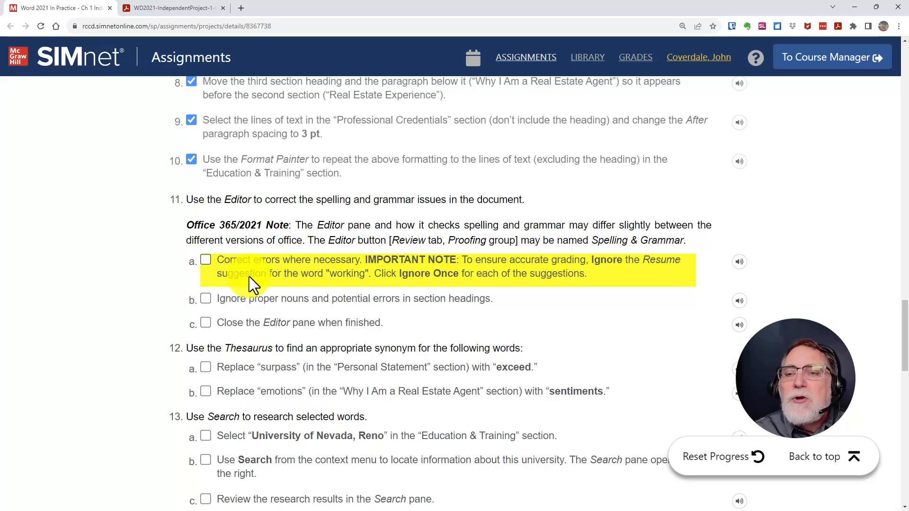
scroll(249, 276, up, 3)
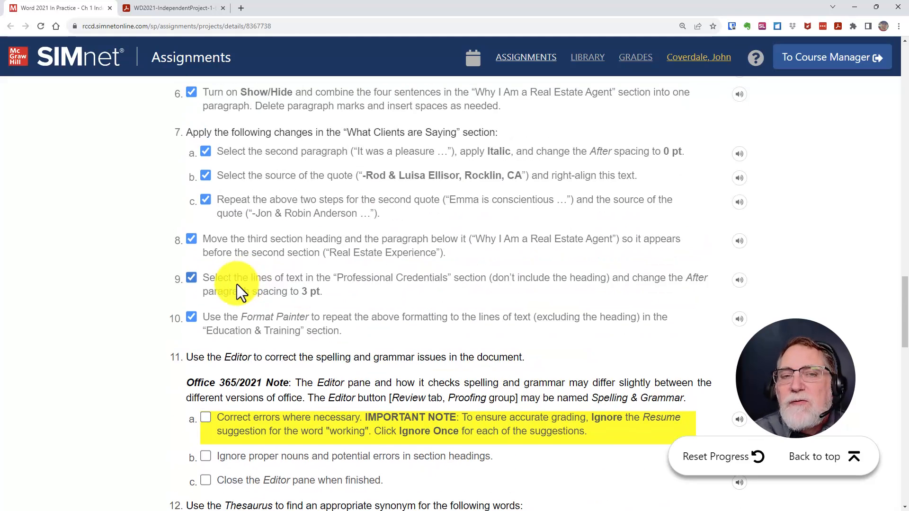
scroll(257, 292, down, 3)
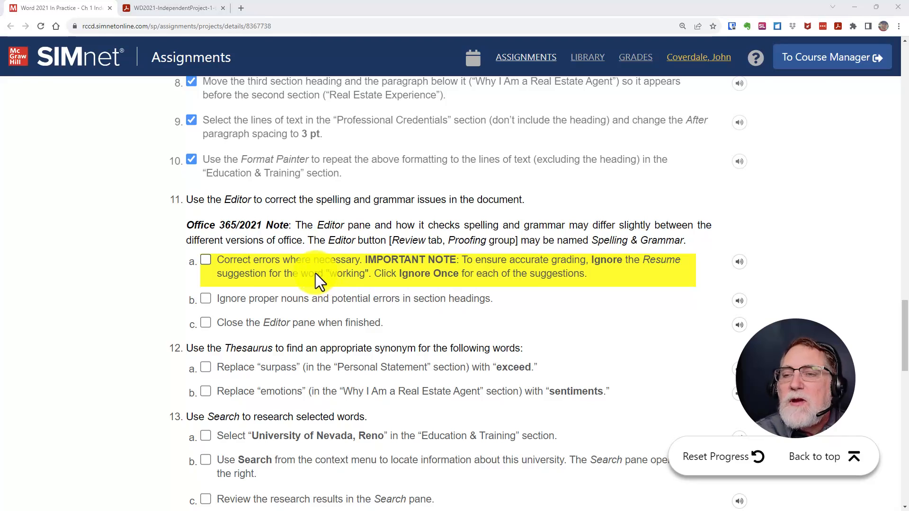
- Switch back to Word and use the Editor's spelling check from the document start to correct "listining" to "listening" and "extremly" to "extremely"
key(alt+Tab)
scroll(328, 276, up, 10)
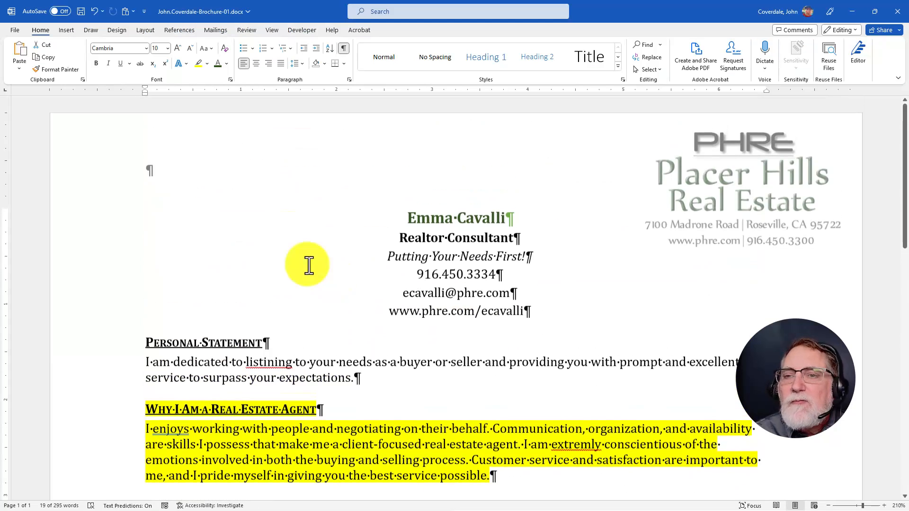
click(369, 219)
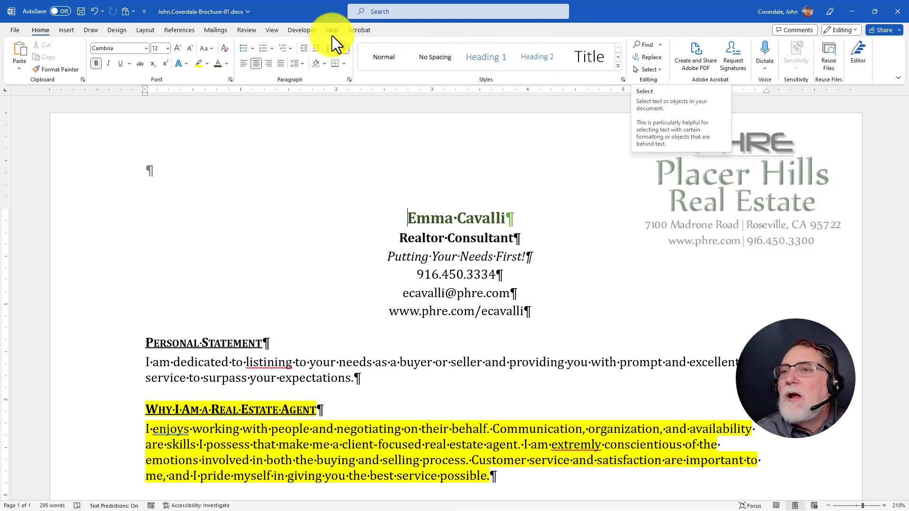
click(244, 30)
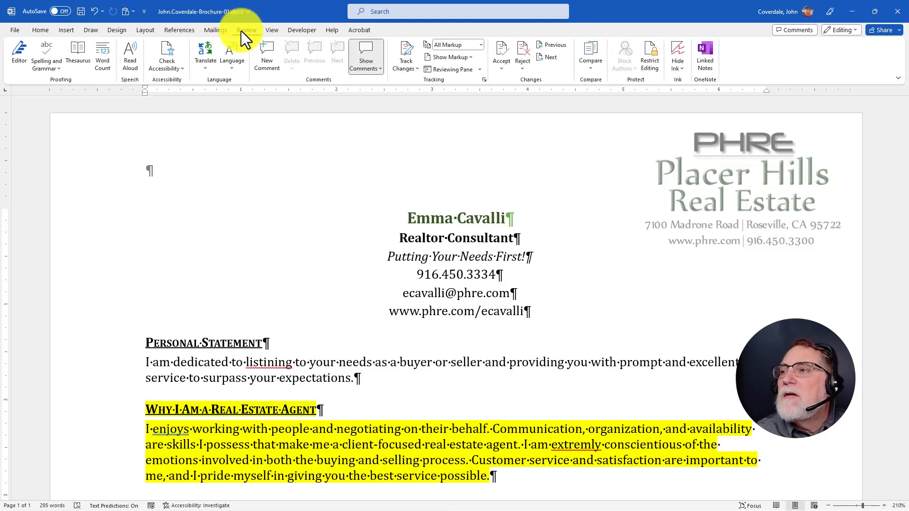
click(20, 54)
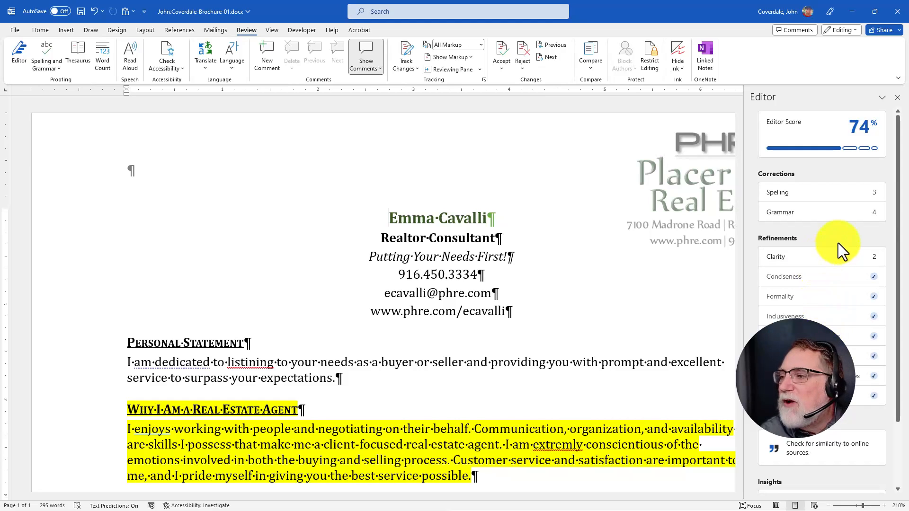
click(817, 192)
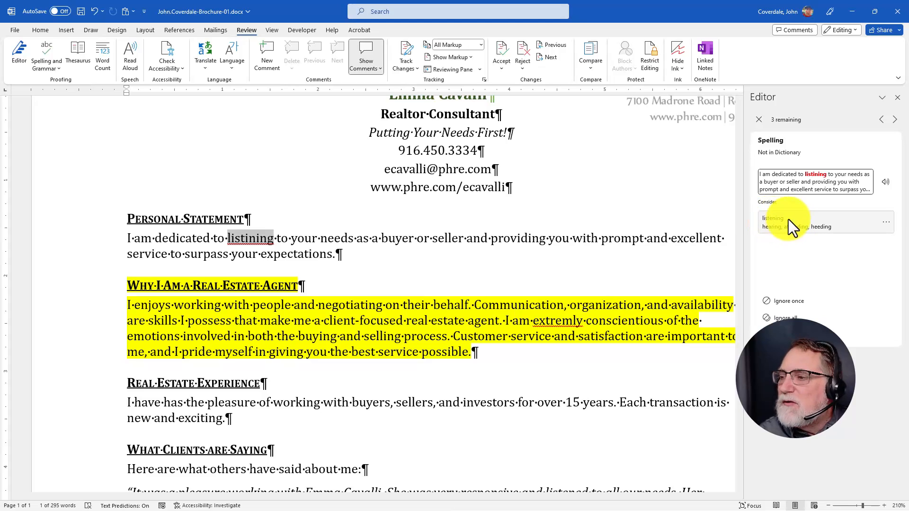
click(774, 222)
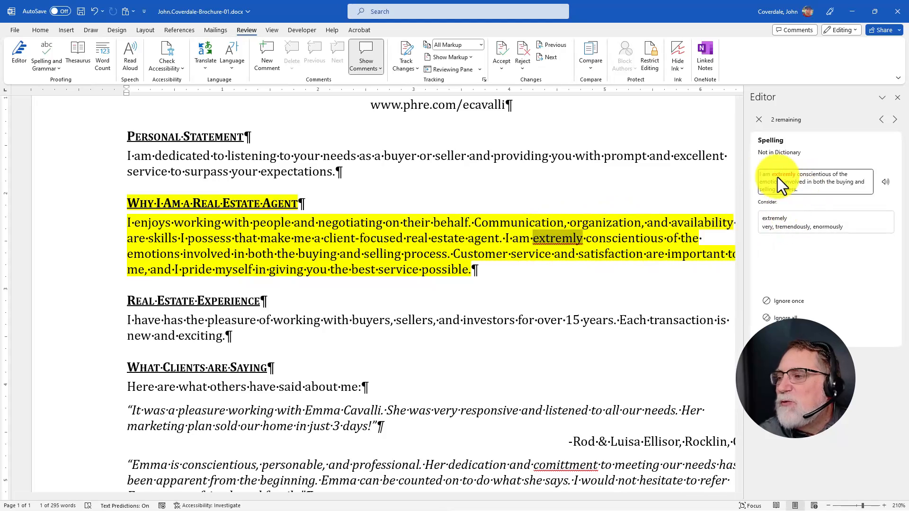
click(782, 220)
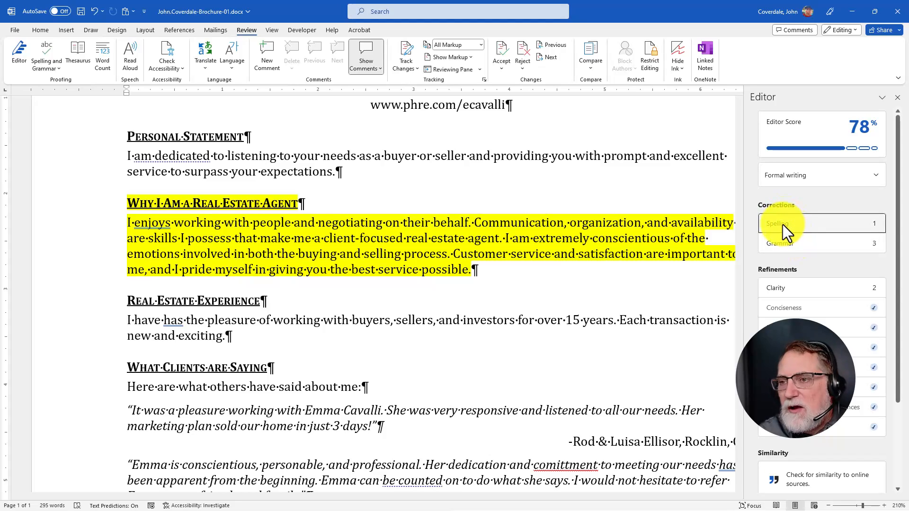
- Resume the Editor's spelling check and correct "comittment" to "commitment" in the second client quote
scroll(643, 255, down, 3)
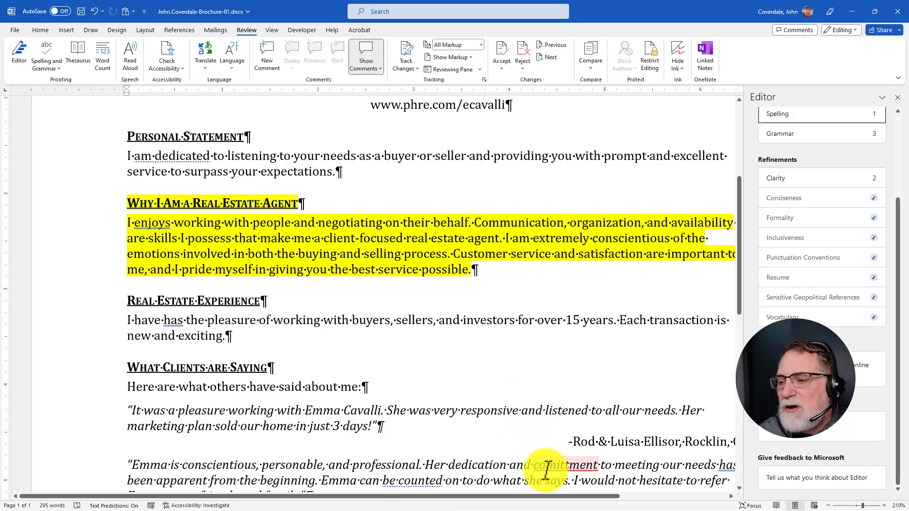
scroll(796, 167, up, 2)
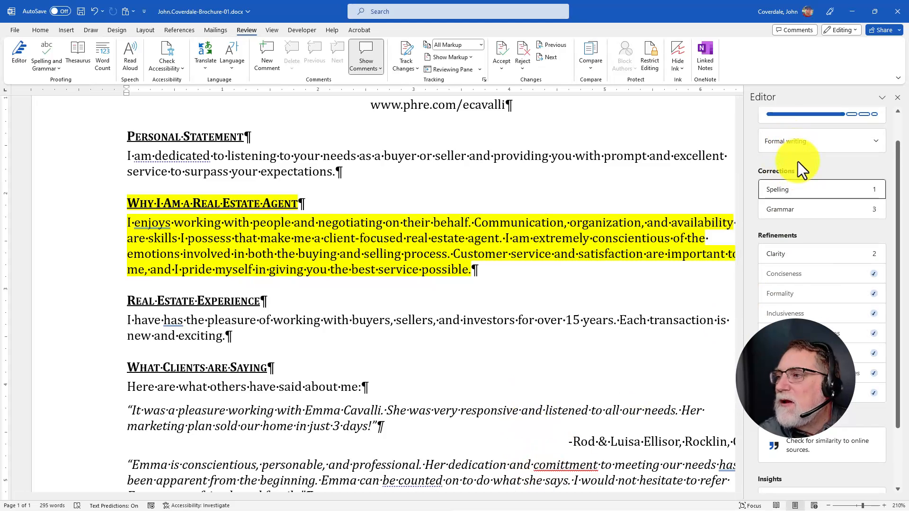
click(798, 185)
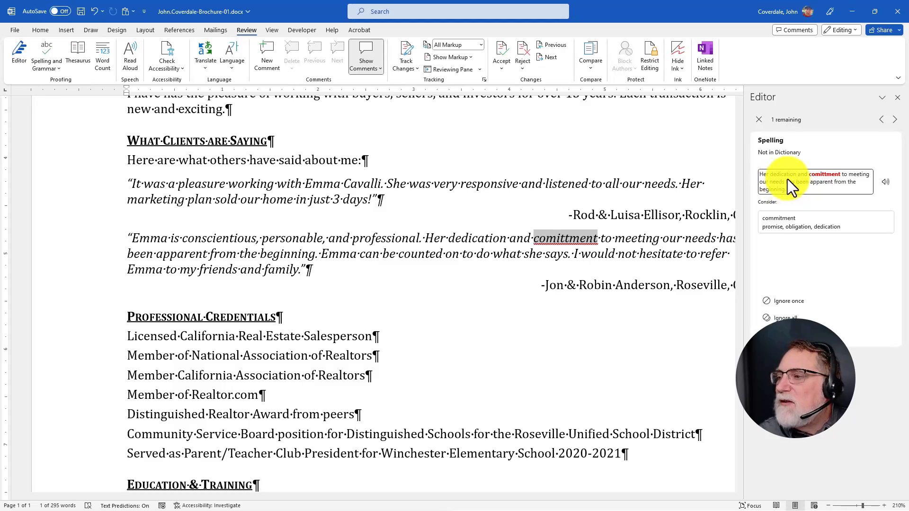
click(779, 220)
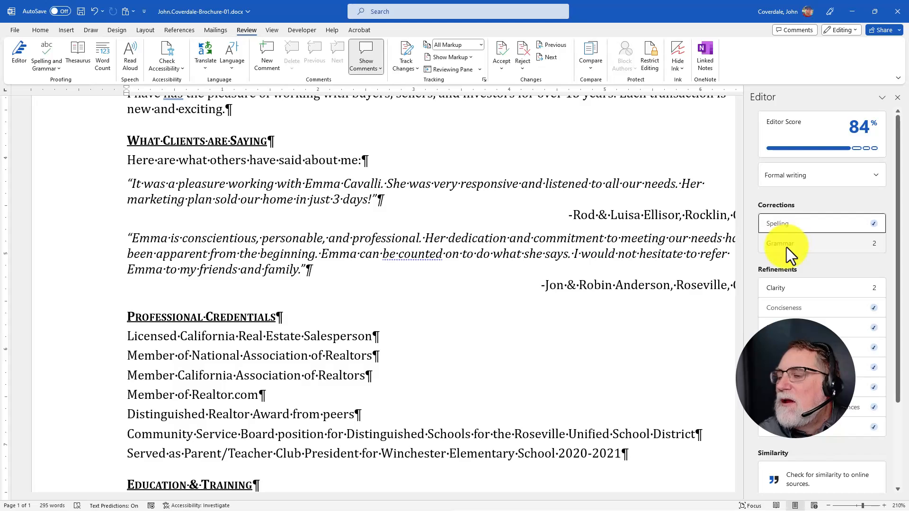
- Use the Editor's grammar check to correct "enjoys" to "enjoy" and "has" to "had"
click(784, 240)
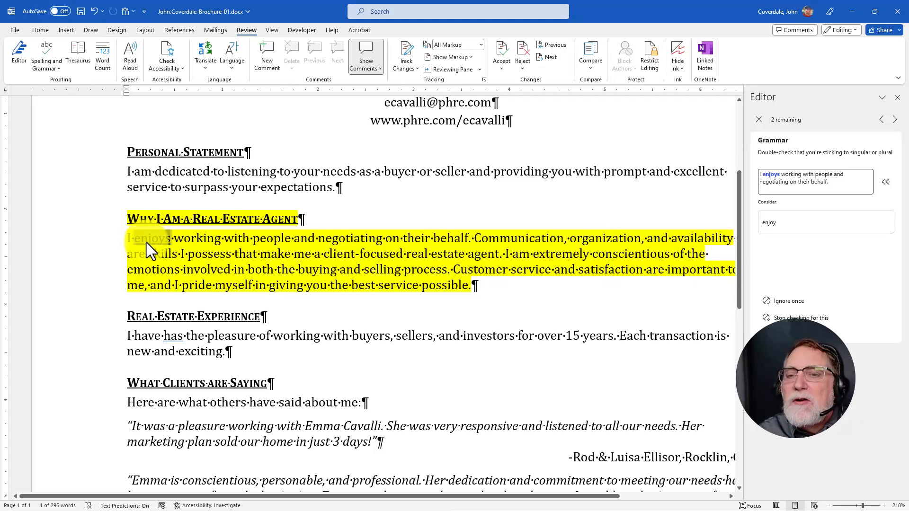
click(777, 226)
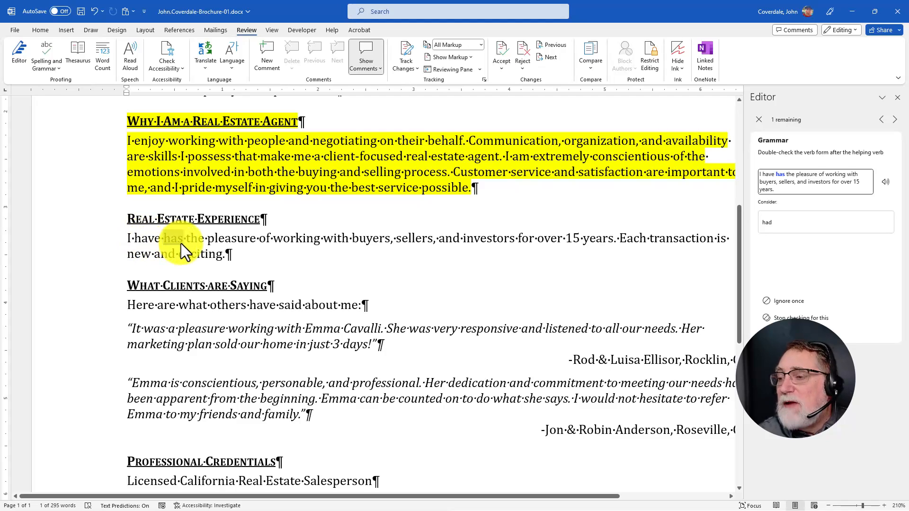
click(764, 220)
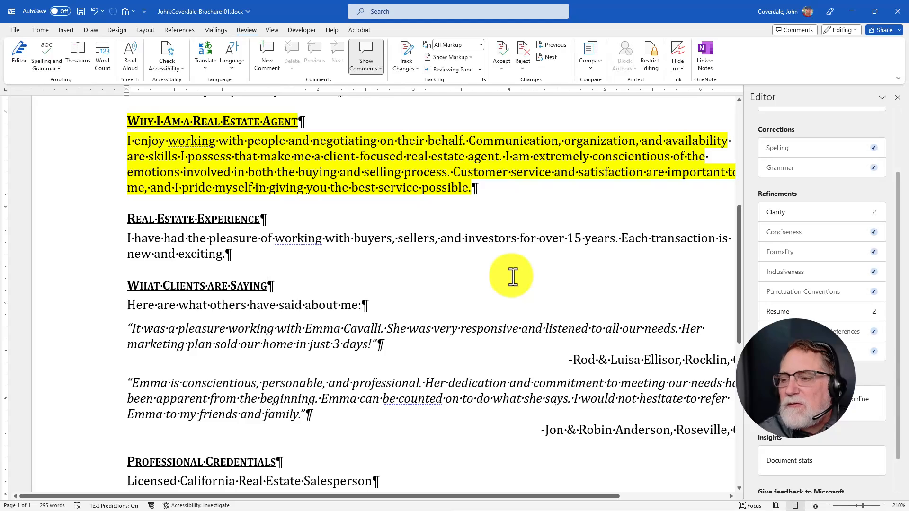
- Review the Editor's Clarity suggestions for "be counted" and "am dedicated" without changing the text, and return to the Editor overview
scroll(517, 274, down, 2)
scroll(515, 273, down, 2)
scroll(514, 274, up, 4)
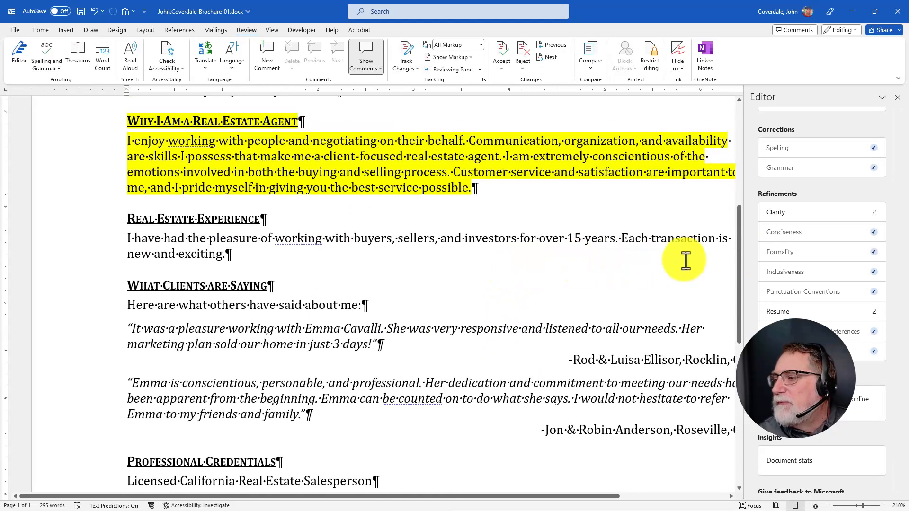
click(805, 212)
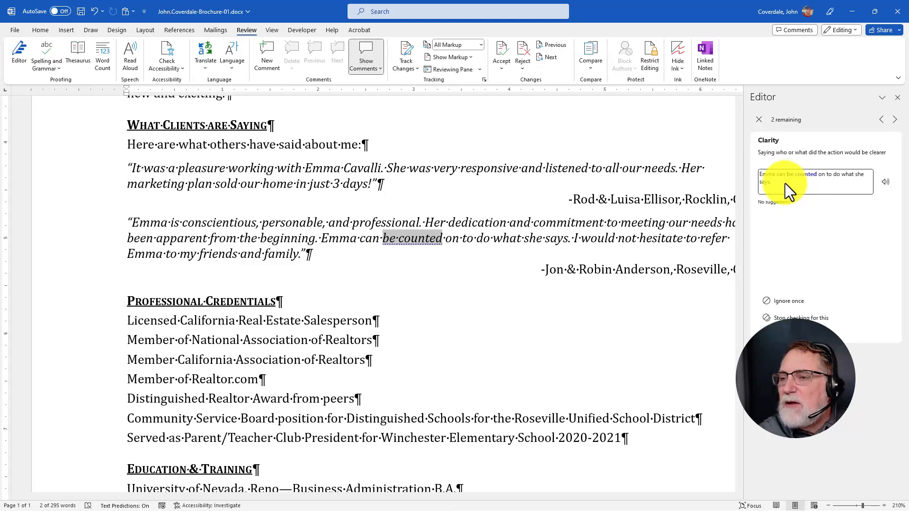
key(alt+Tab)
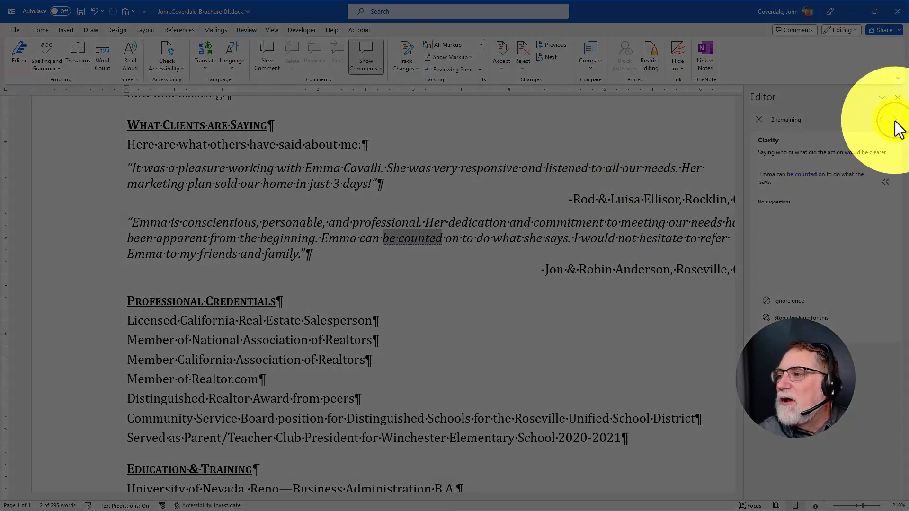
click(895, 121)
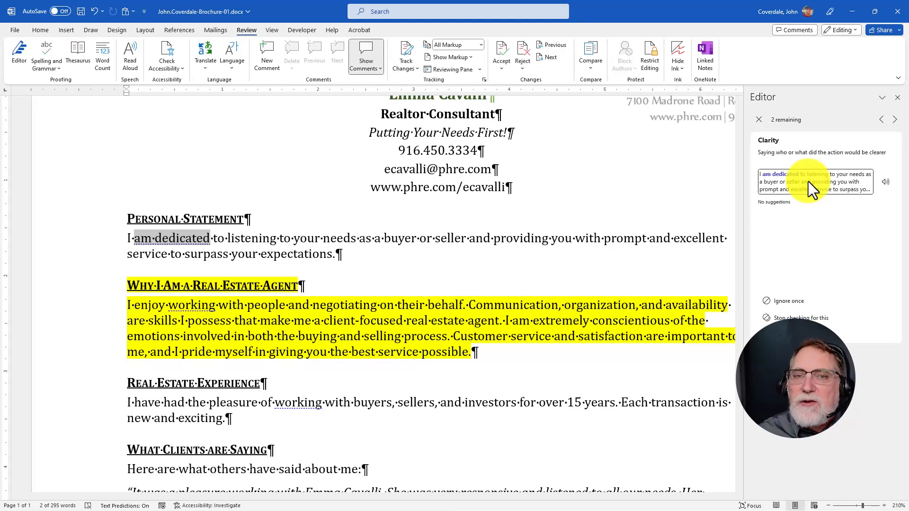
click(895, 120)
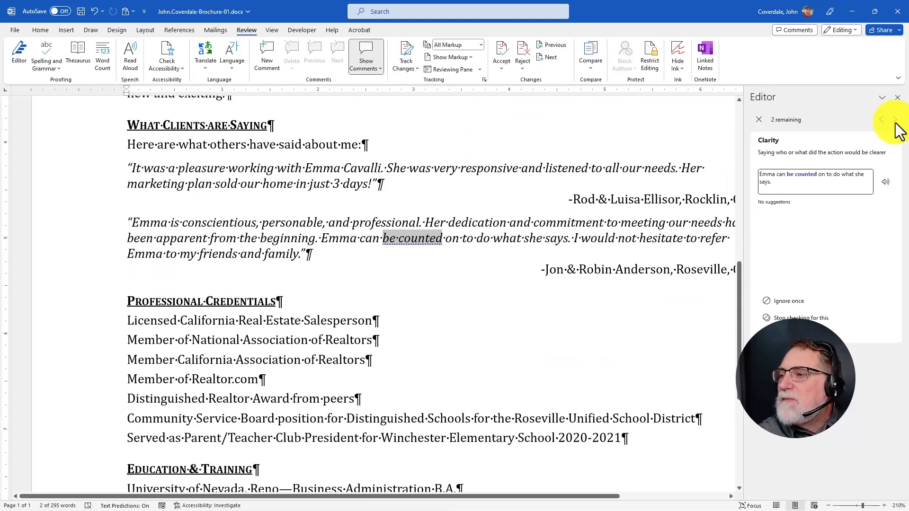
click(895, 121)
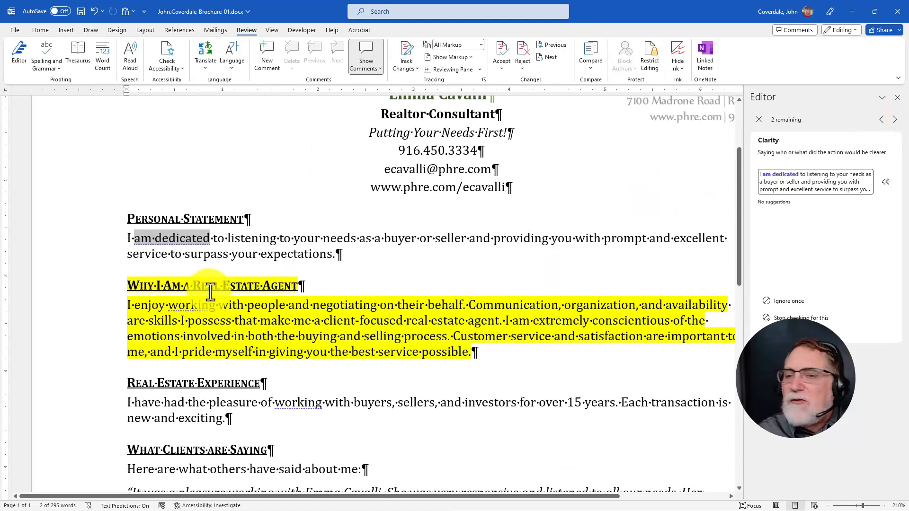
click(757, 119)
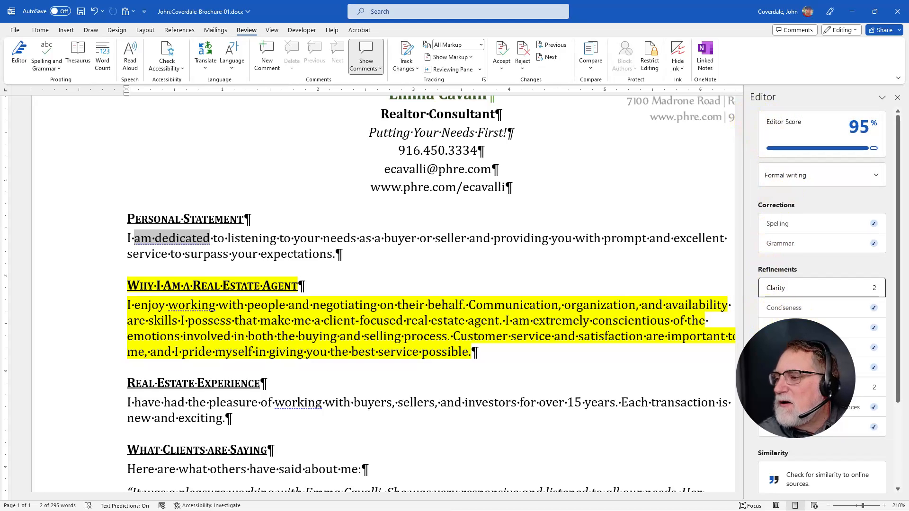
- Ignore once each of the Editor's Resume suggestions for the word "working"
click(795, 387)
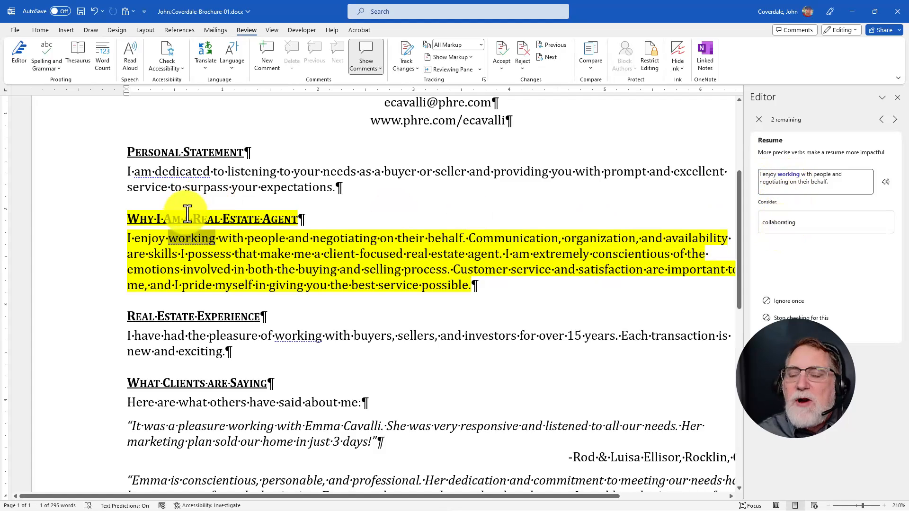
key(alt+Tab)
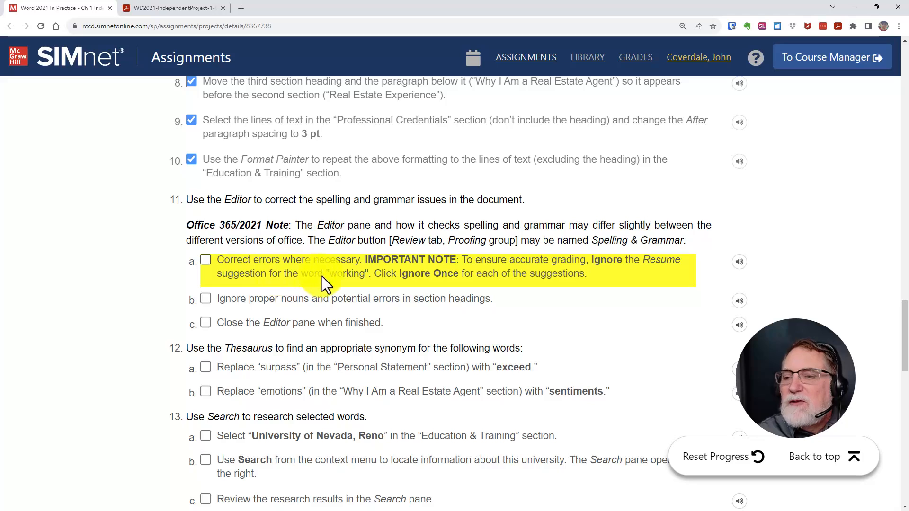
key(alt+Tab)
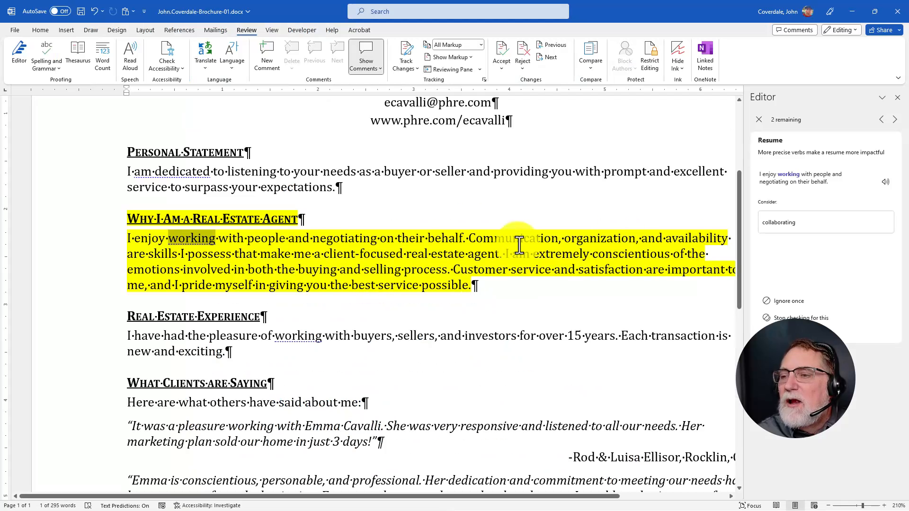
click(789, 303)
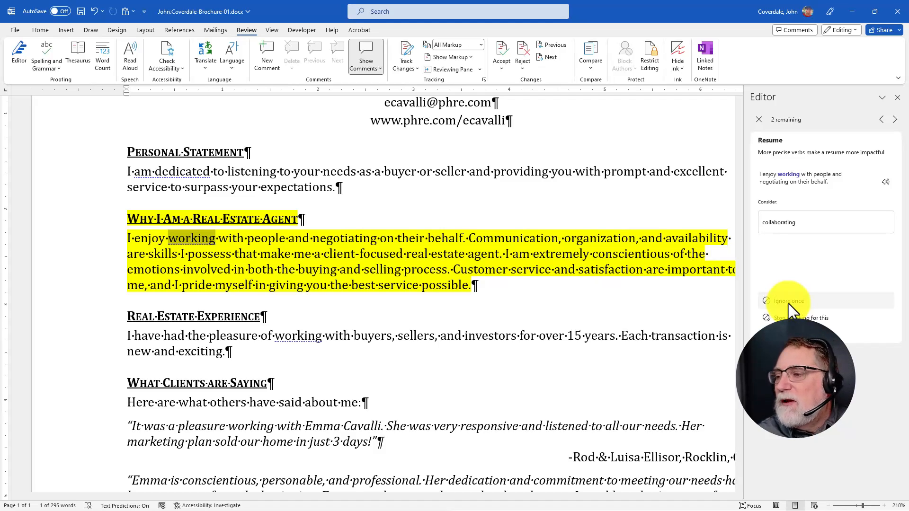
click(789, 301)
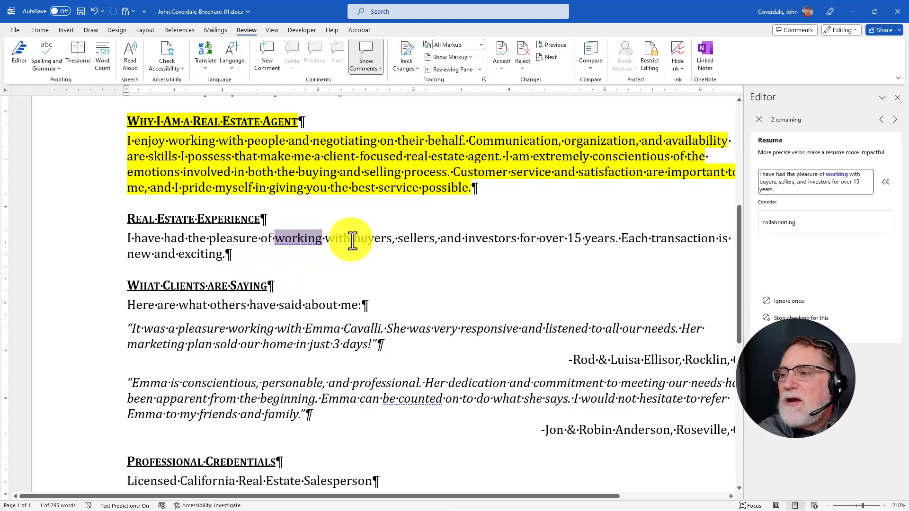
click(776, 302)
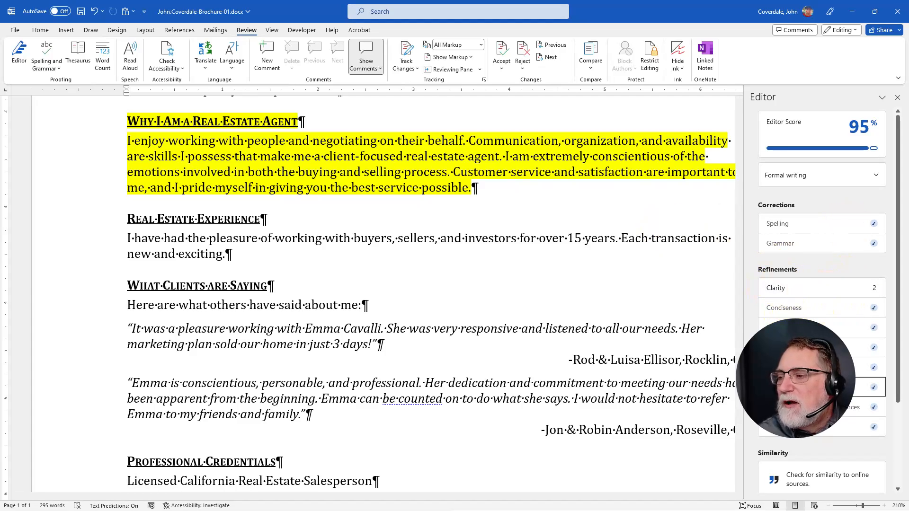
- Ignore once the Editor's Clarity suggestions for "be counted" and "am dedicated", and close the Editor pane
click(800, 290)
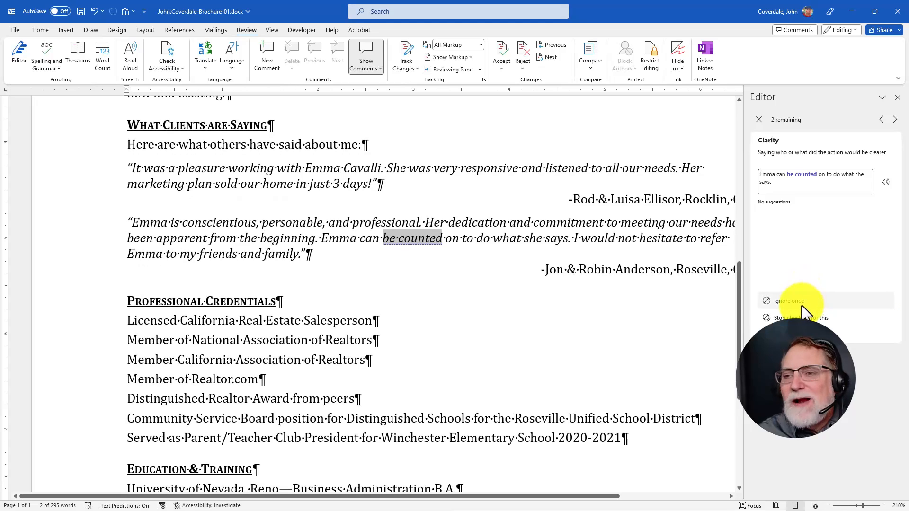
click(794, 302)
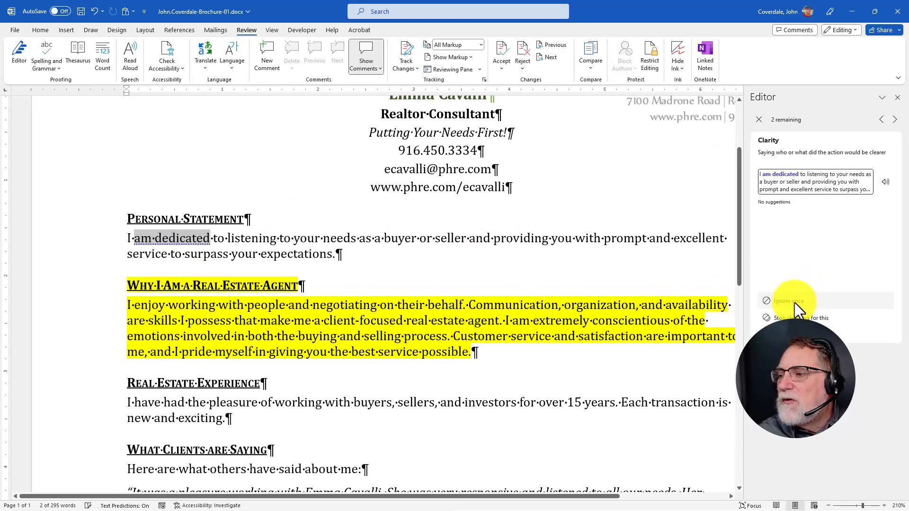
click(794, 301)
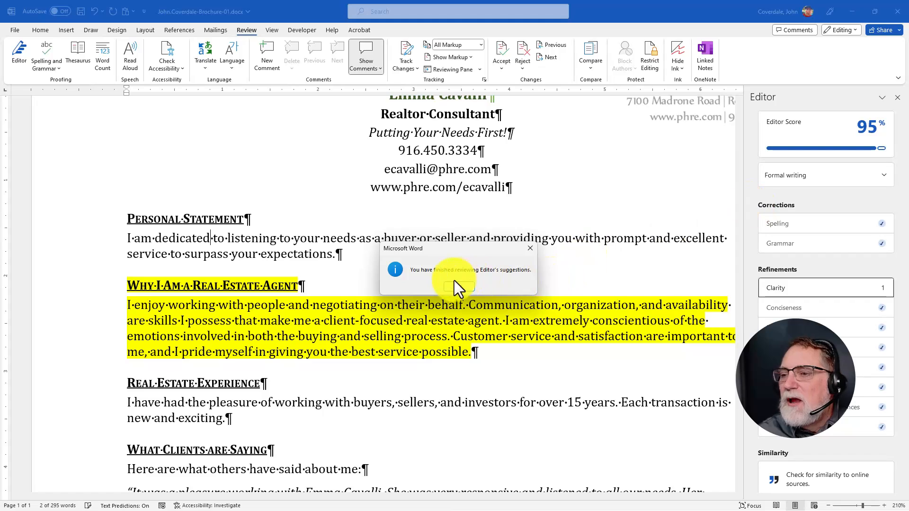
click(454, 286)
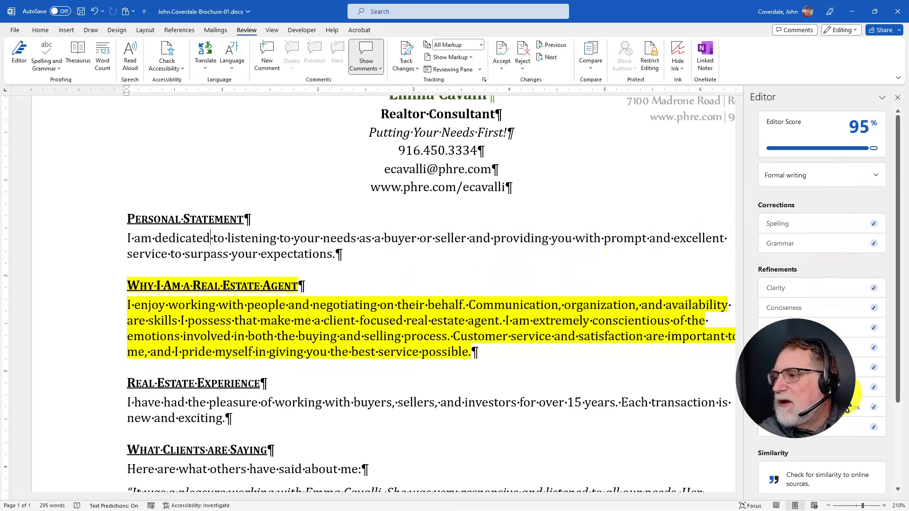
scroll(856, 394, down, 6)
scroll(852, 388, up, 6)
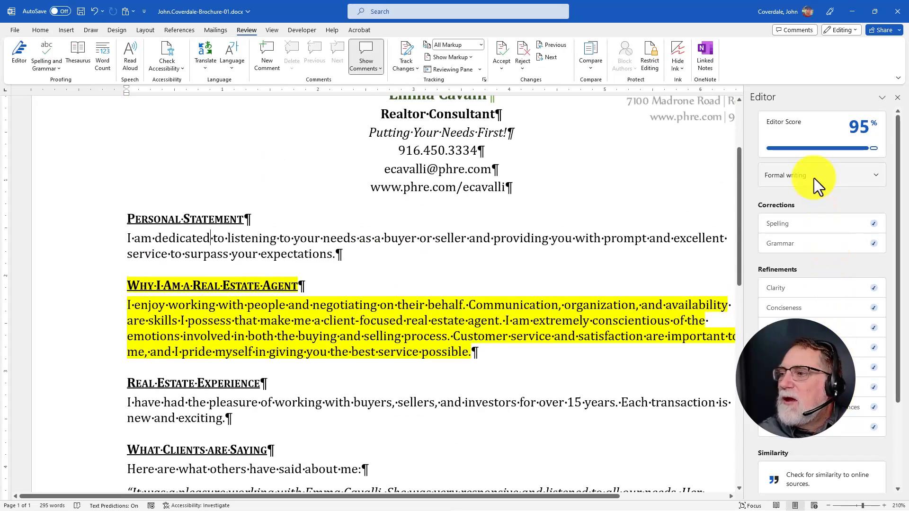
click(897, 97)
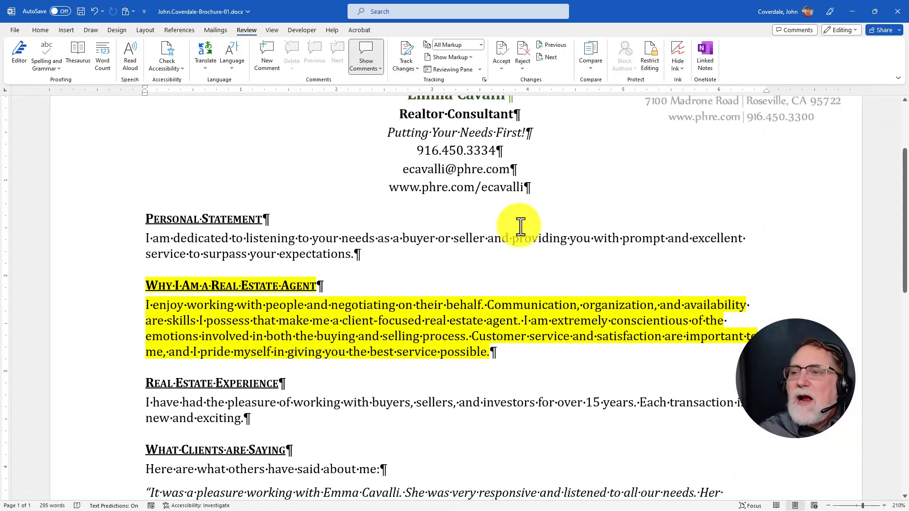
- Switch to the SIMnet instructions in the browser and check off steps 11a, 11b and 11c
key(alt+Tab)
click(203, 260)
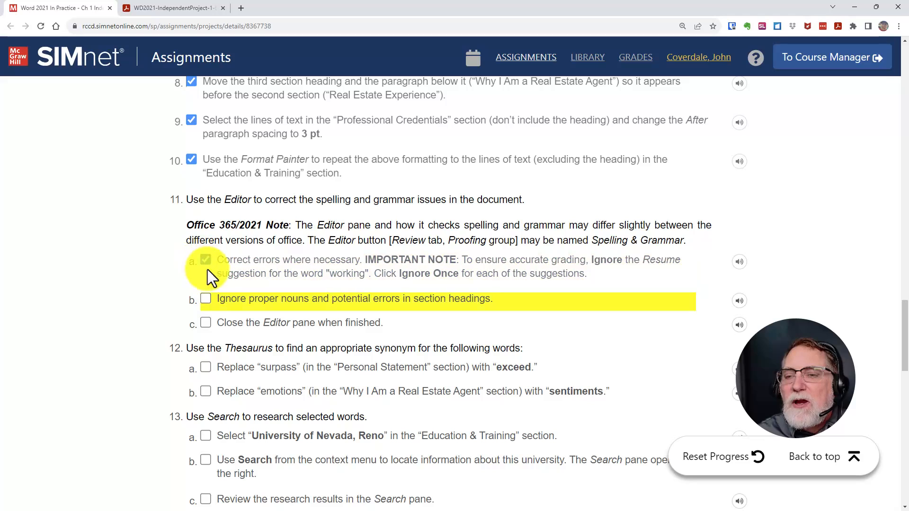
click(205, 298)
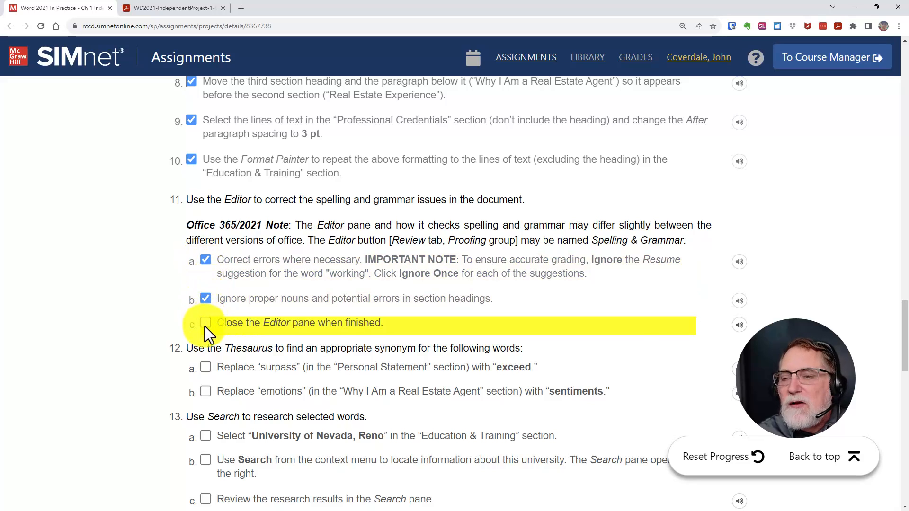
click(205, 323)
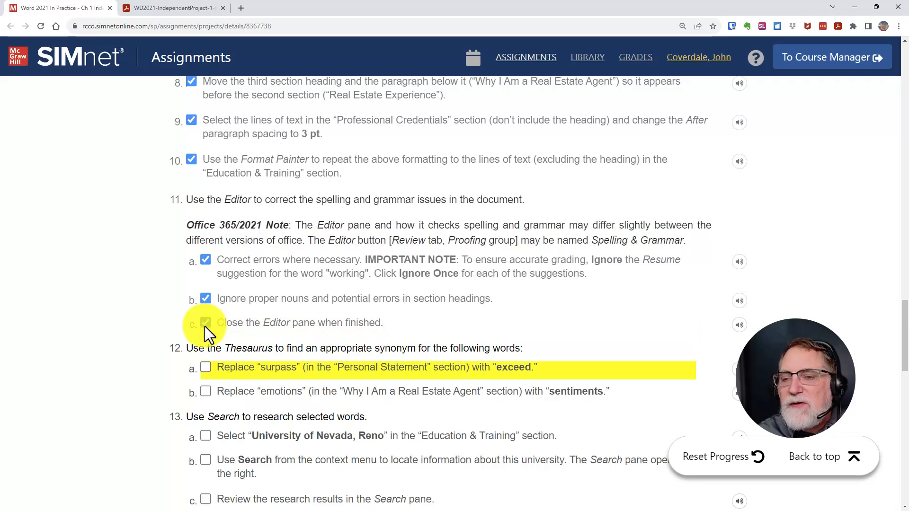
scroll(202, 326, down, 3)
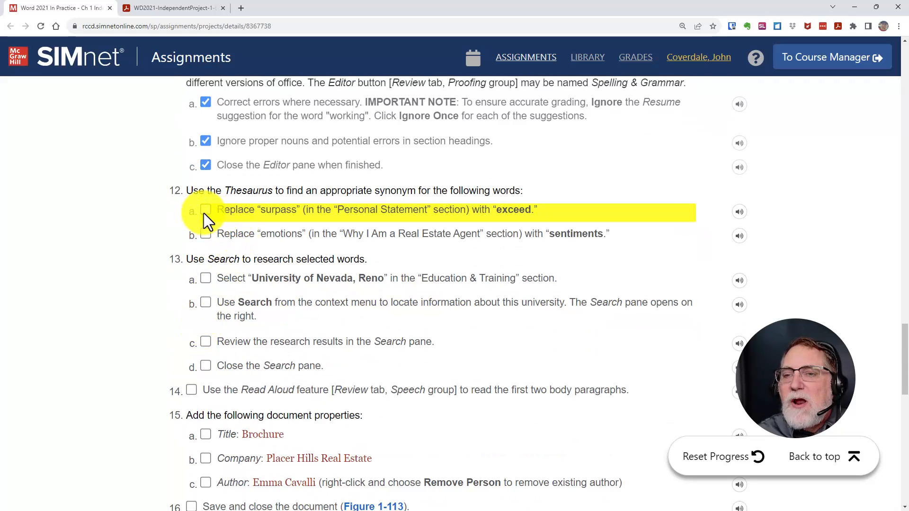
drag(223, 191, 496, 191)
click(281, 212)
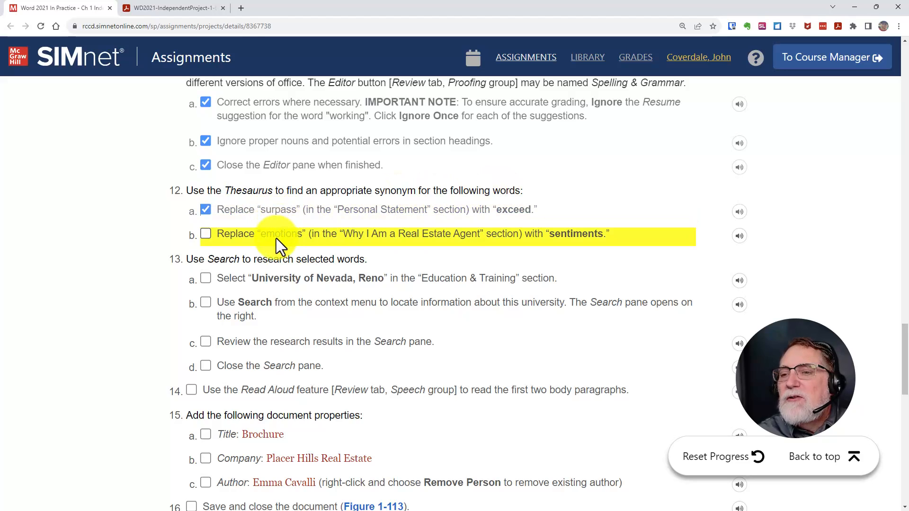
click(333, 211)
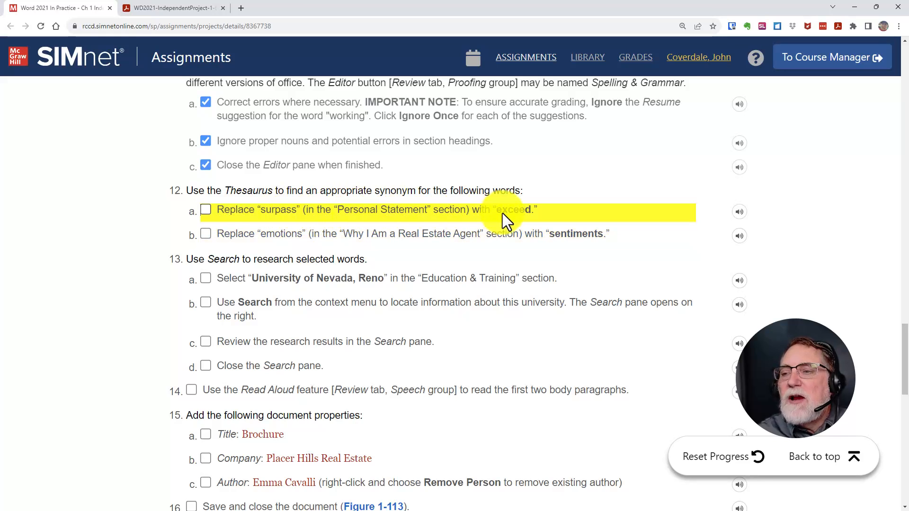
- Switch back to Word and remove the yellow highlighting from the "Why I Am a Real Estate Agent" heading and paragraph
key(alt+Tab)
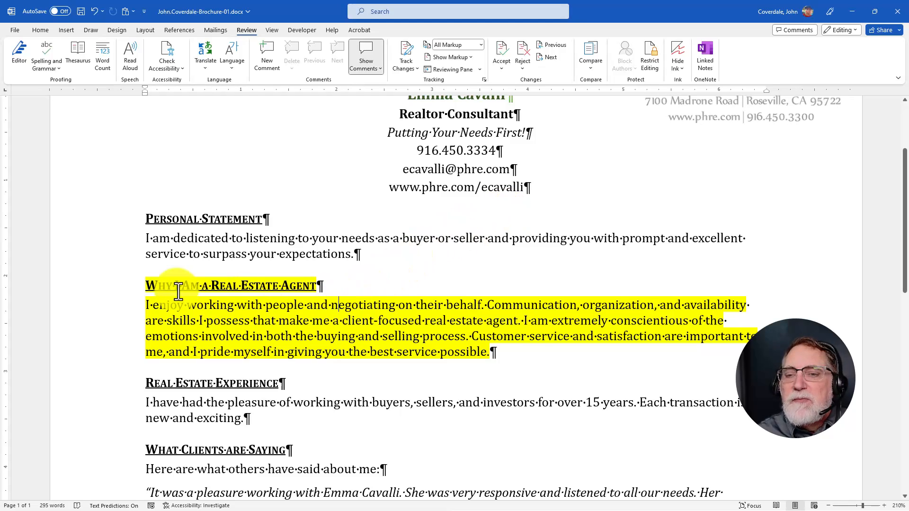
drag(126, 290, 497, 352)
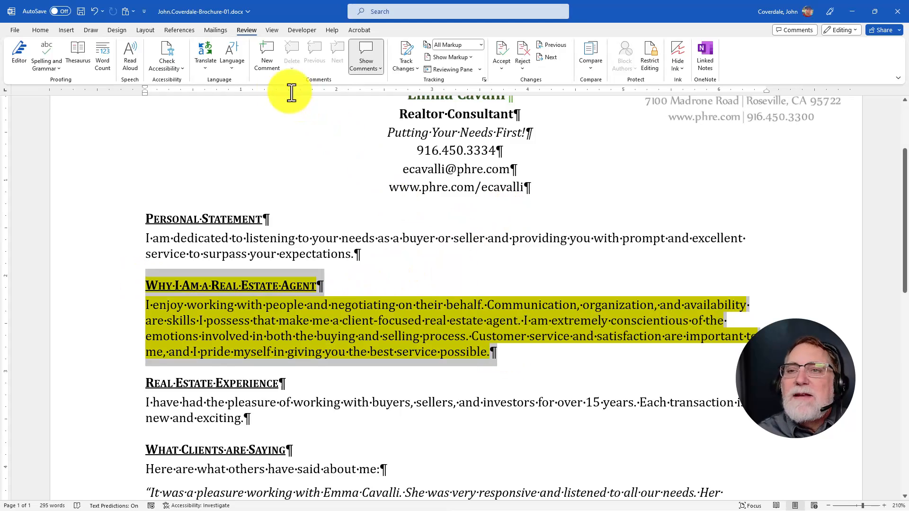
click(47, 30)
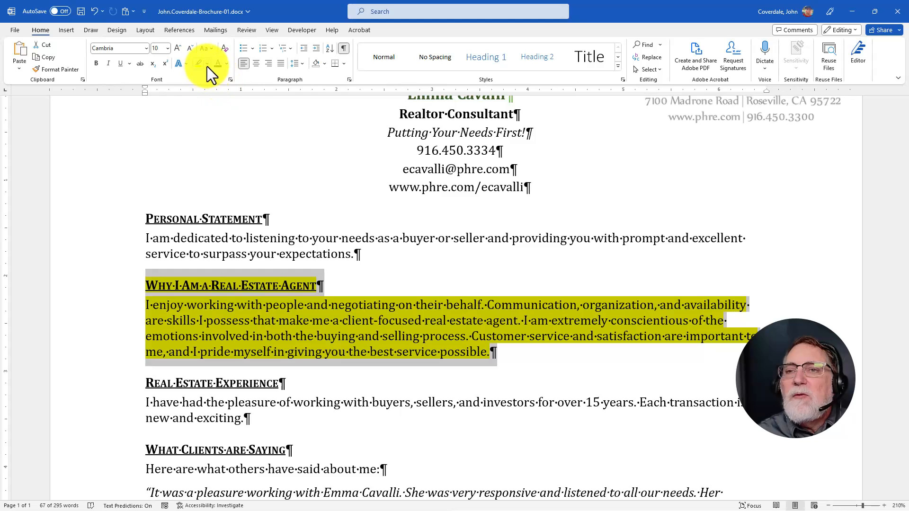
click(206, 63)
click(214, 121)
click(393, 297)
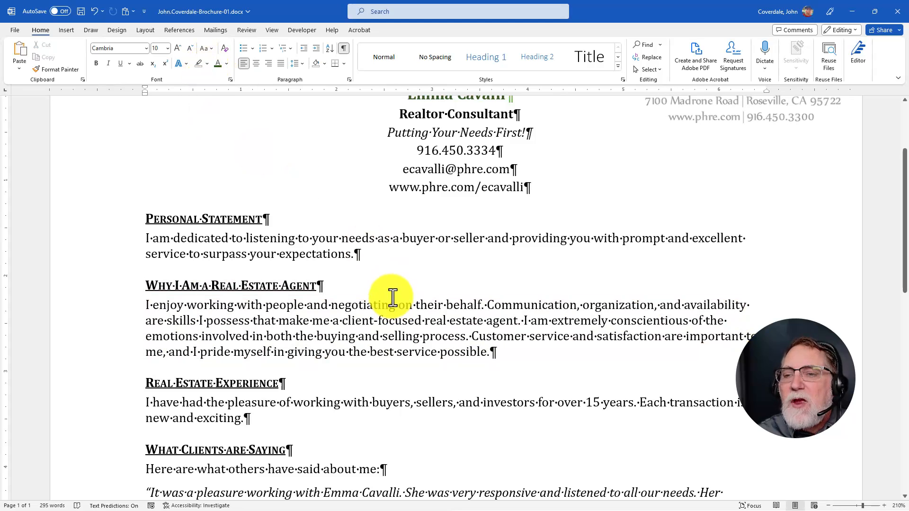
- Look up the word "surpass" from the "Personal Statement" section in the Thesaurus
right_click(222, 256)
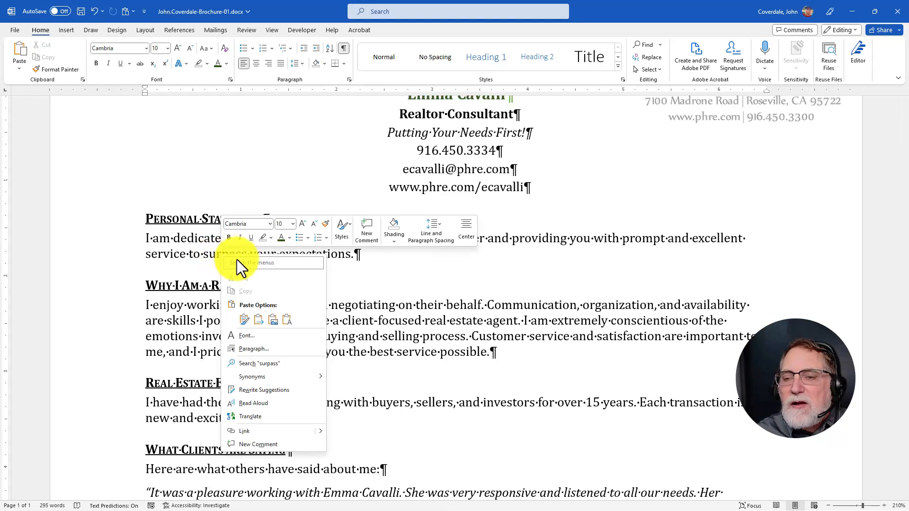
mouse_move(258, 377)
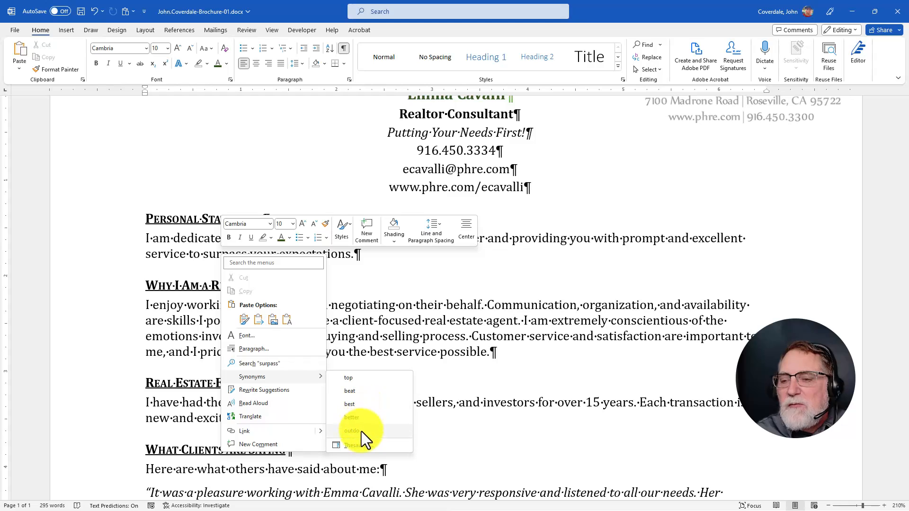
click(354, 445)
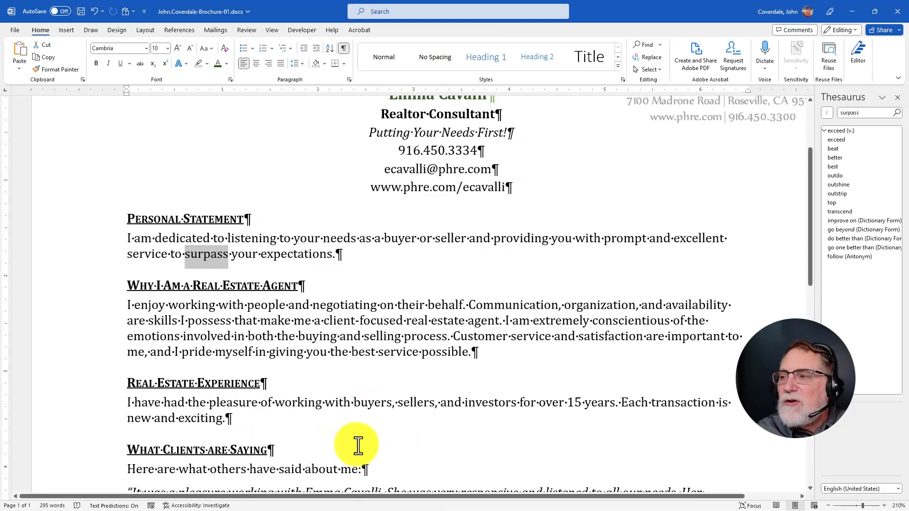
key(alt+Tab)
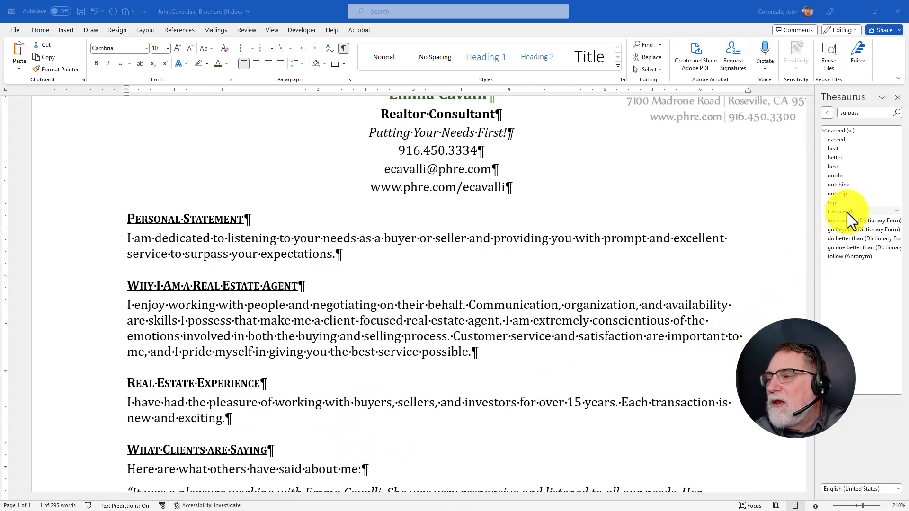
key(alt+Tab)
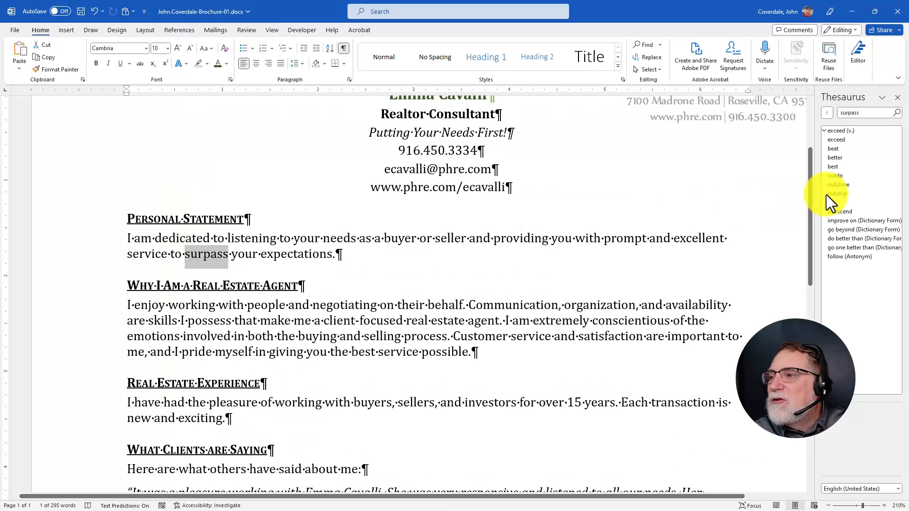
- Try to apply the Thesaurus synonym "exceed" directly from the results, returning to the entry for "surpass"
click(836, 140)
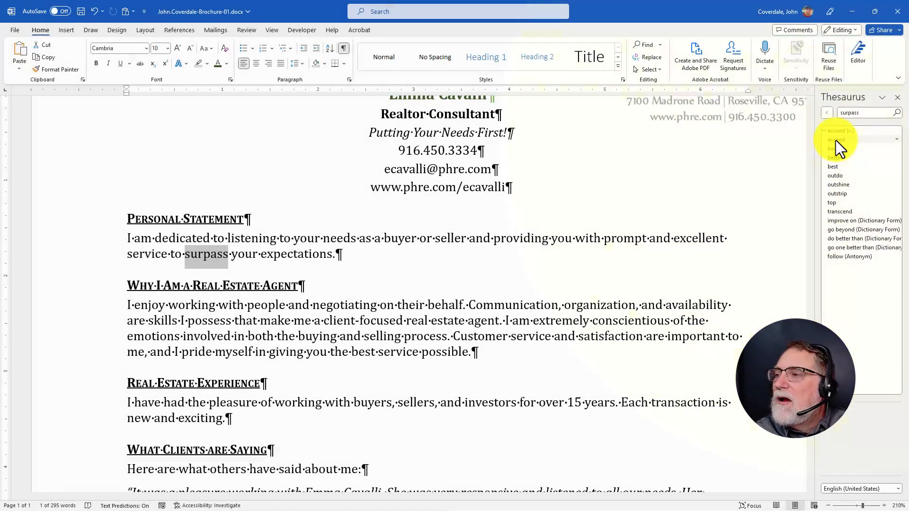
click(836, 140)
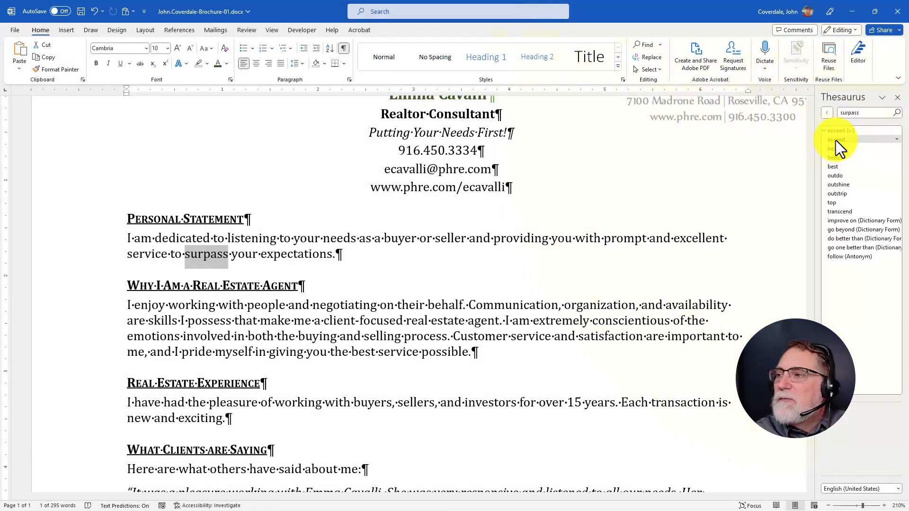
click(836, 140)
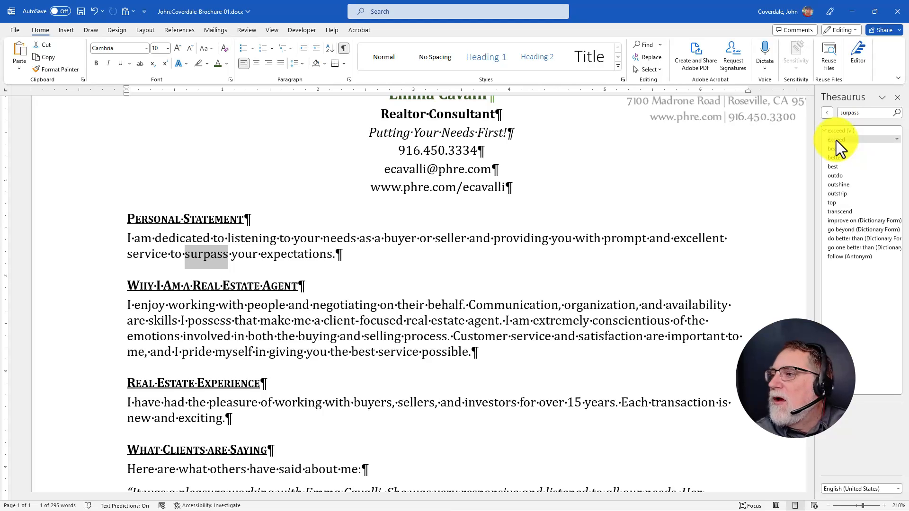
click(836, 140)
click(836, 140)
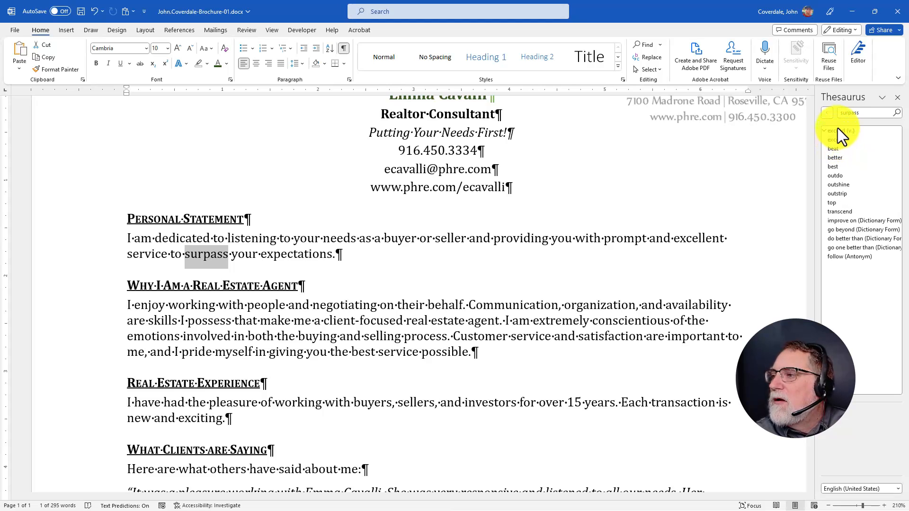
click(833, 138)
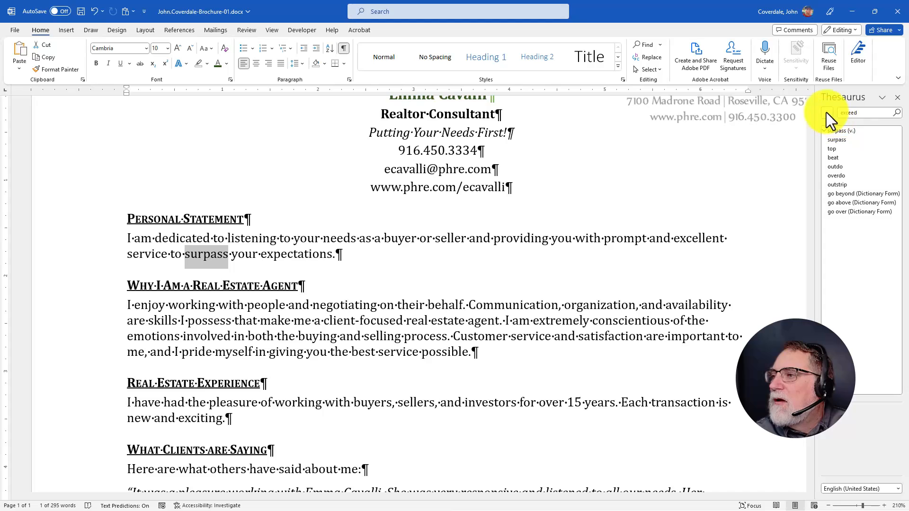
click(828, 113)
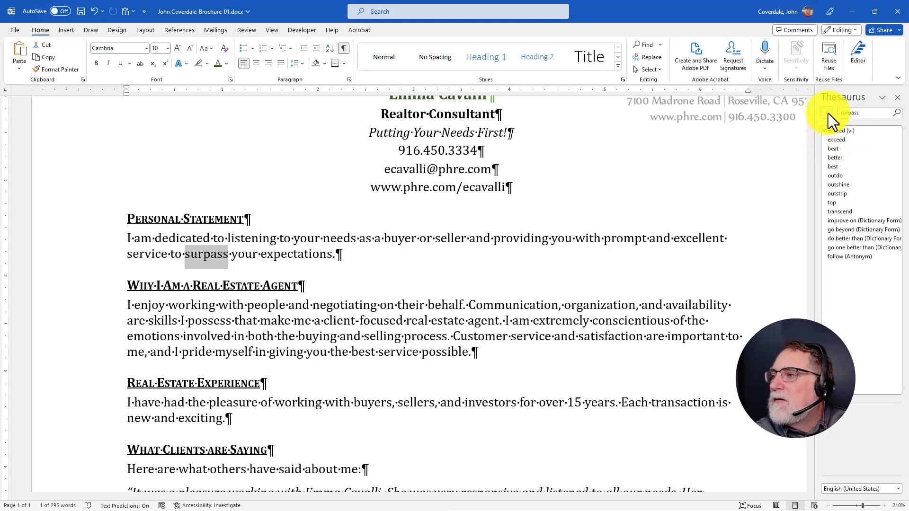
click(837, 140)
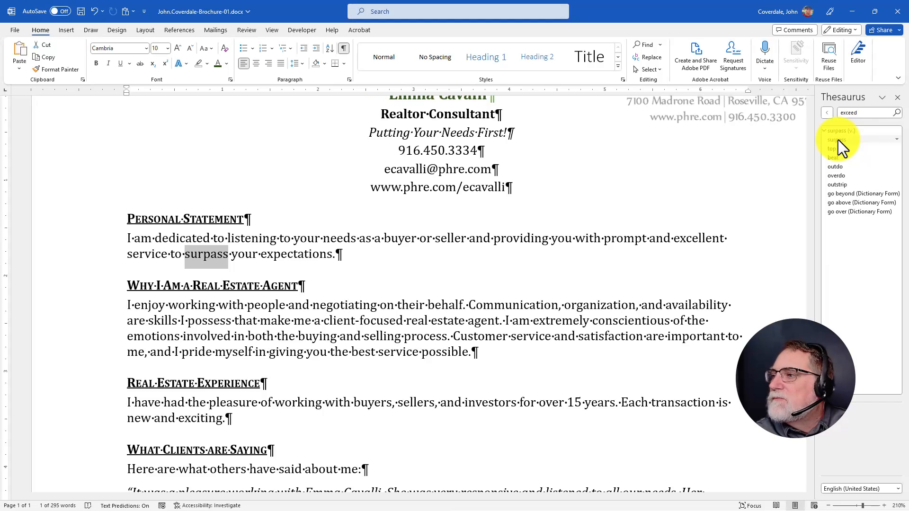
click(838, 140)
- Replace "surpass" in the "Personal Statement" section with the Thesaurus synonym "exceed"
right_click(837, 140)
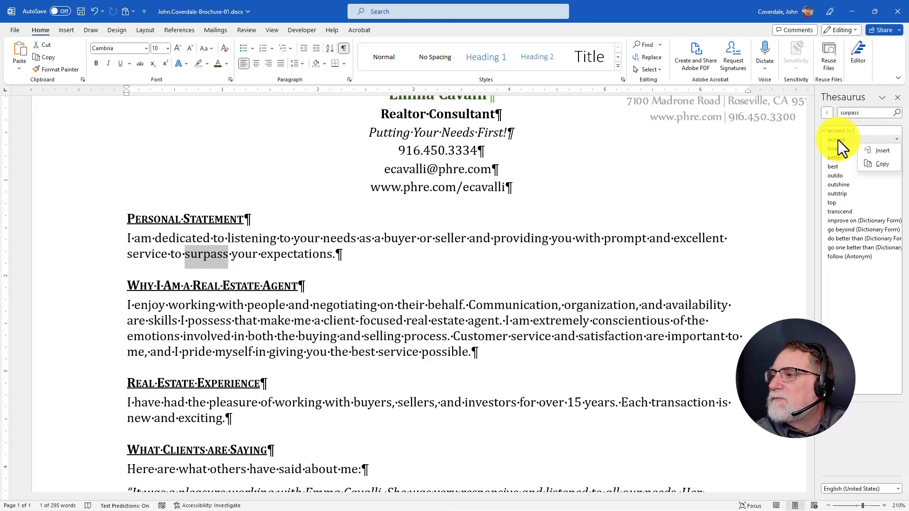
click(870, 151)
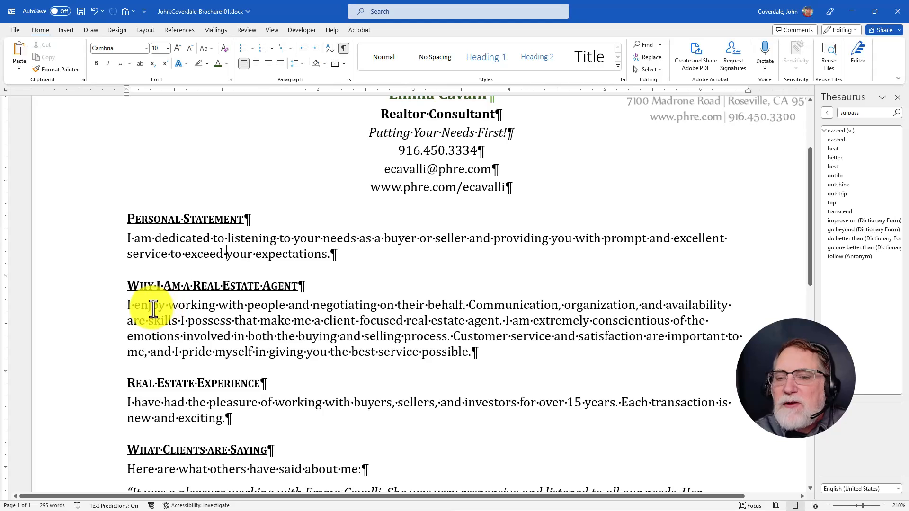
- Look up "emotions" from the "Why I Am a Real Estate Agent" paragraph in the Thesaurus and replace it with "sentiments"
right_click(153, 338)
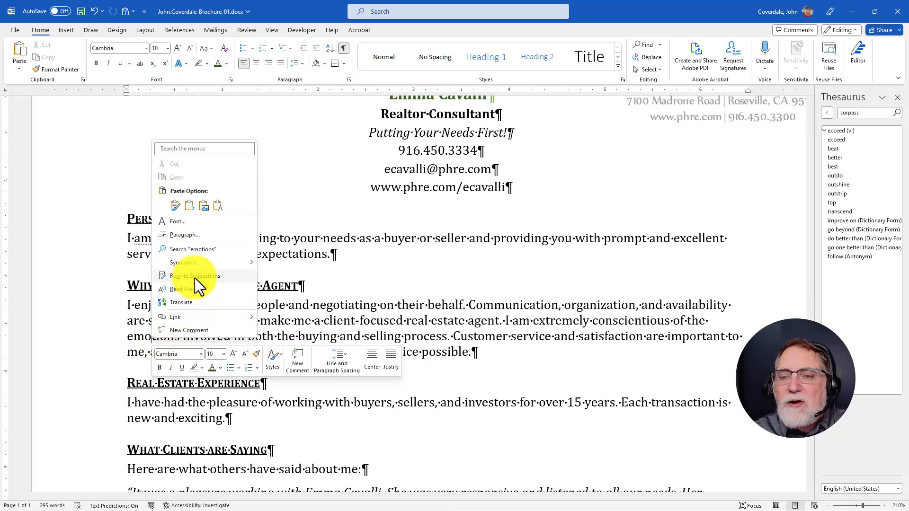
mouse_move(197, 261)
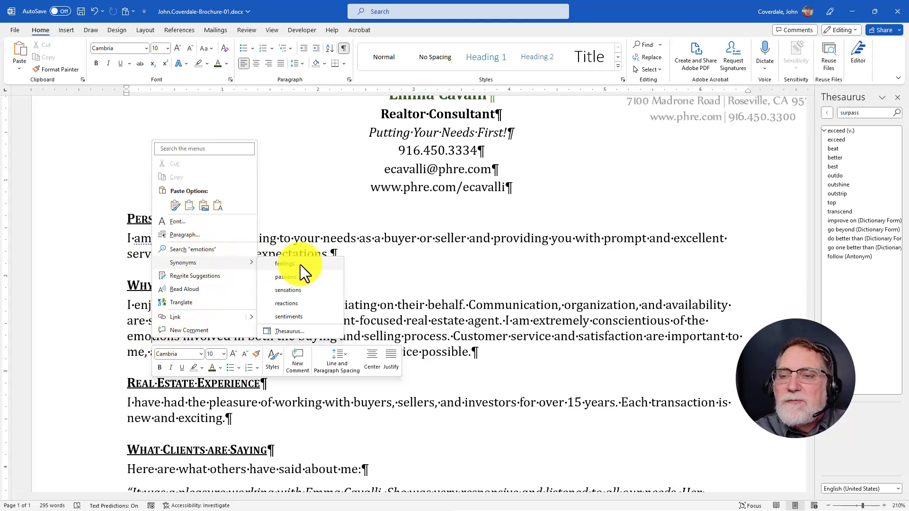
click(289, 330)
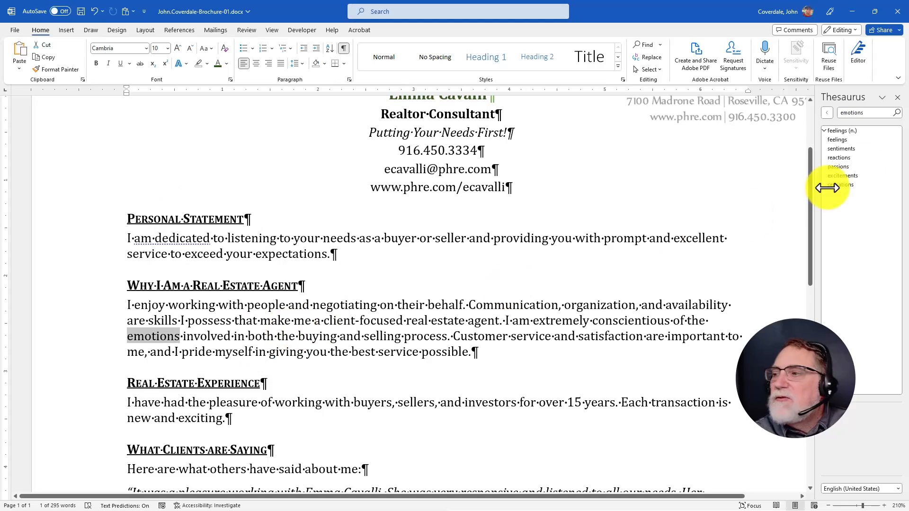
right_click(842, 150)
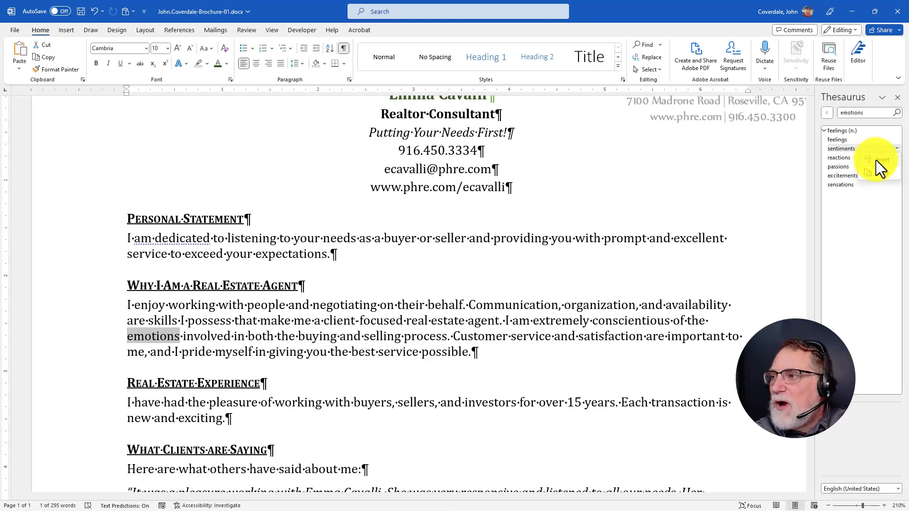
click(896, 148)
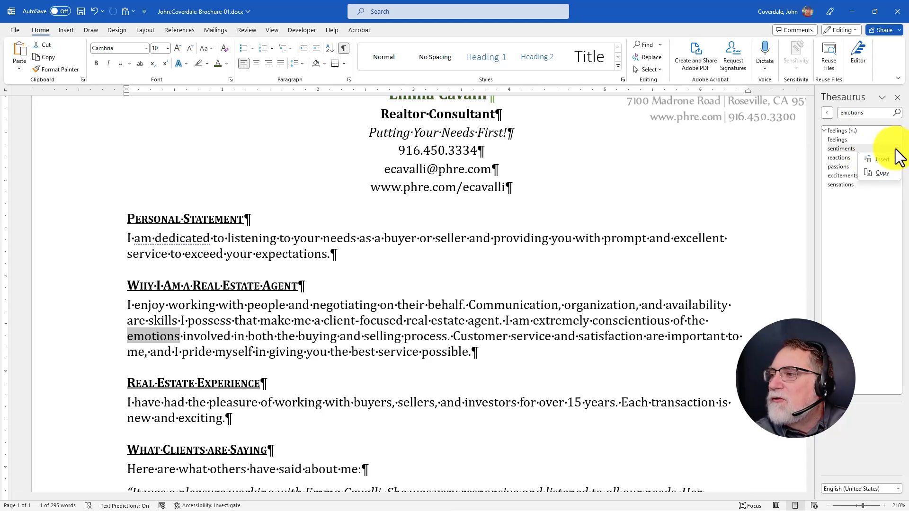
click(896, 149)
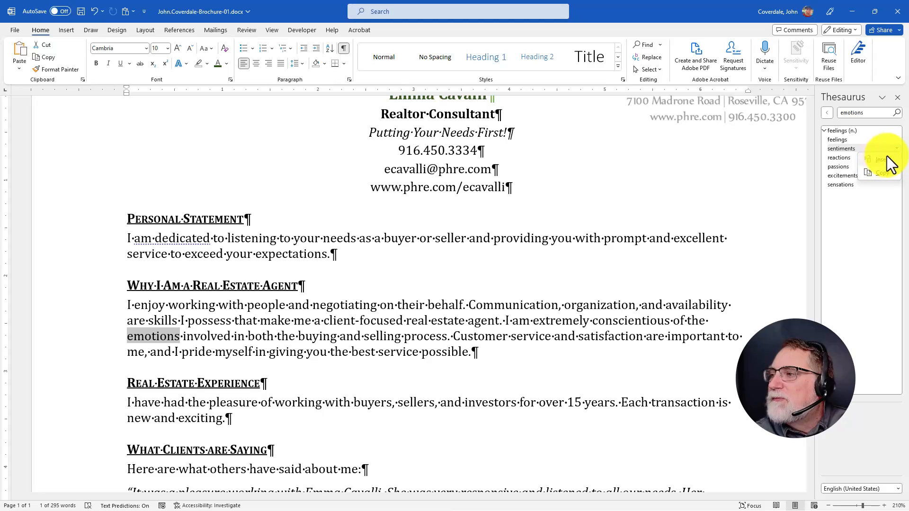
click(879, 160)
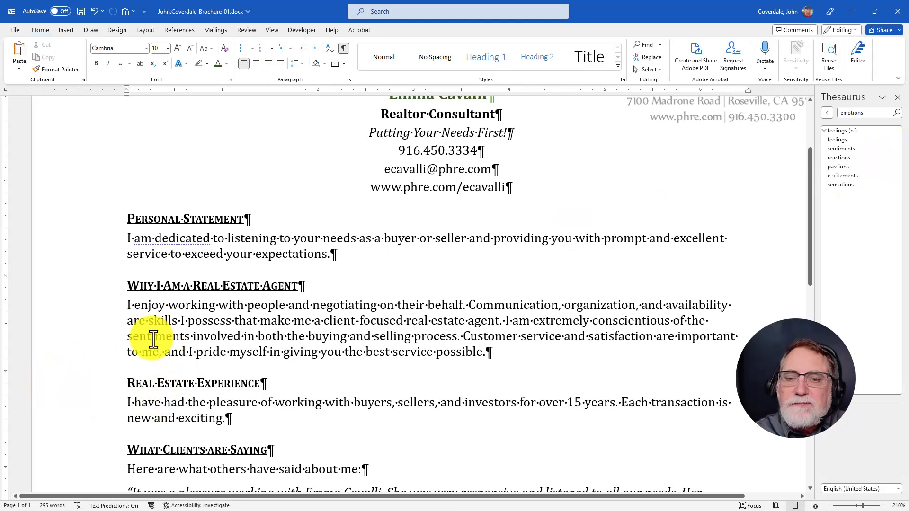
drag(128, 337, 192, 339)
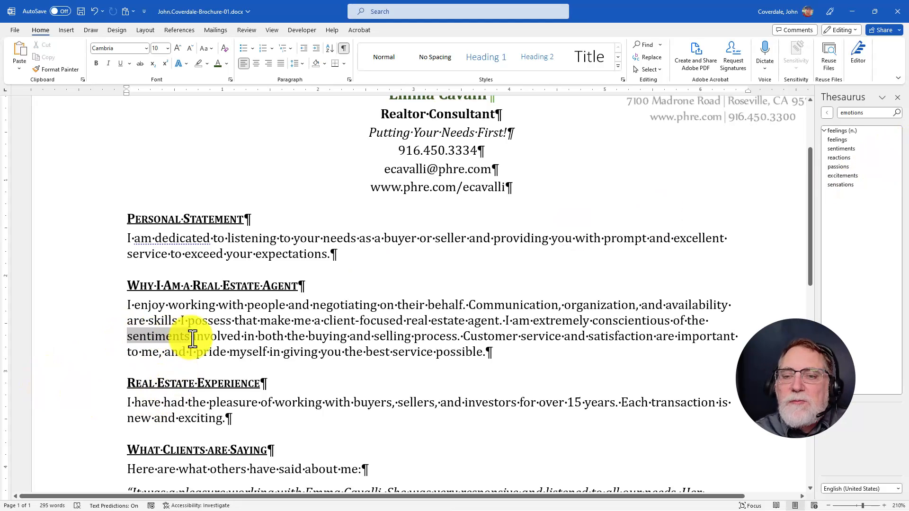
click(207, 67)
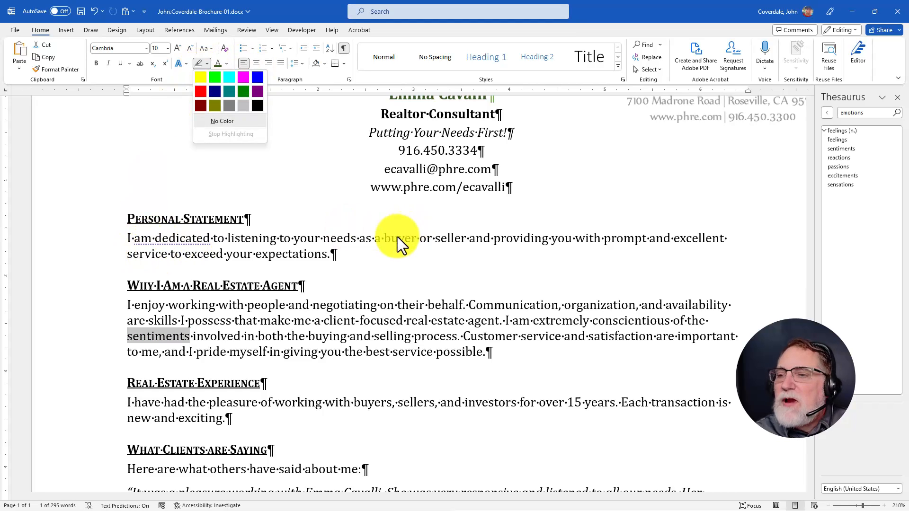
key(Escape)
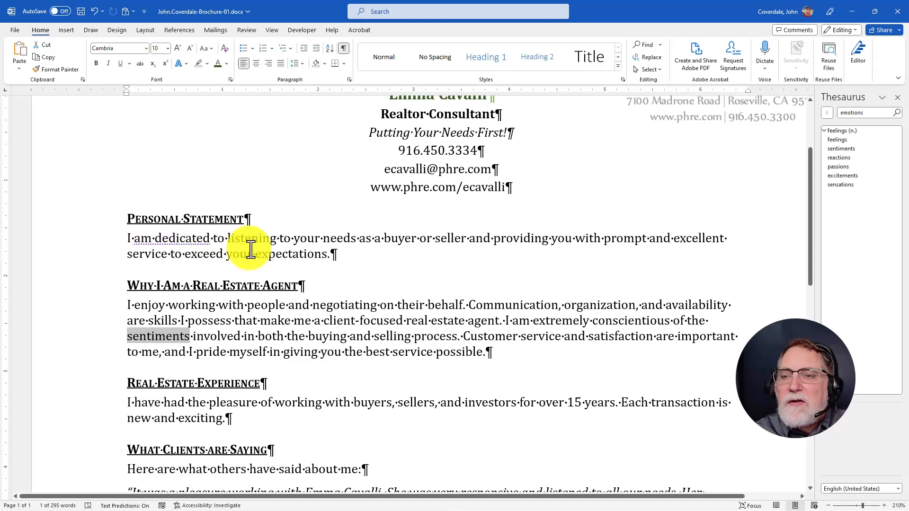
key(alt+Tab)
key(alt+Tab)
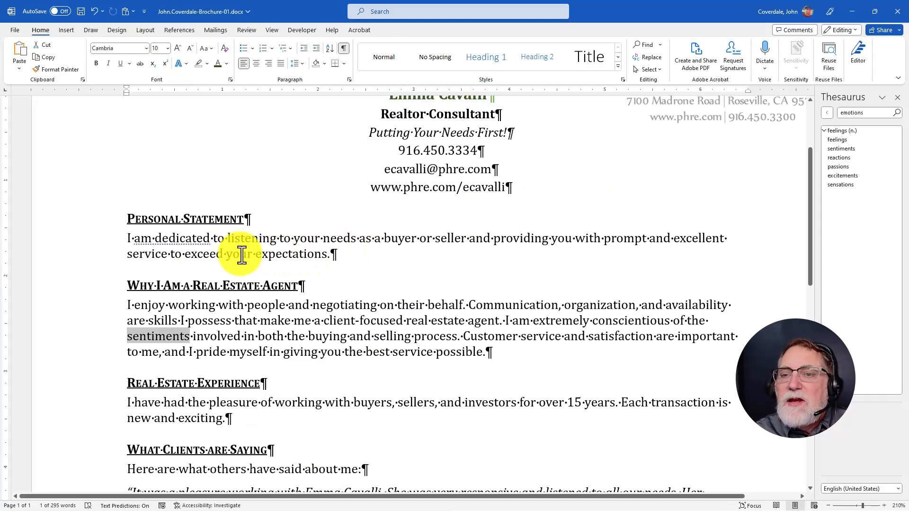
double_click(198, 254)
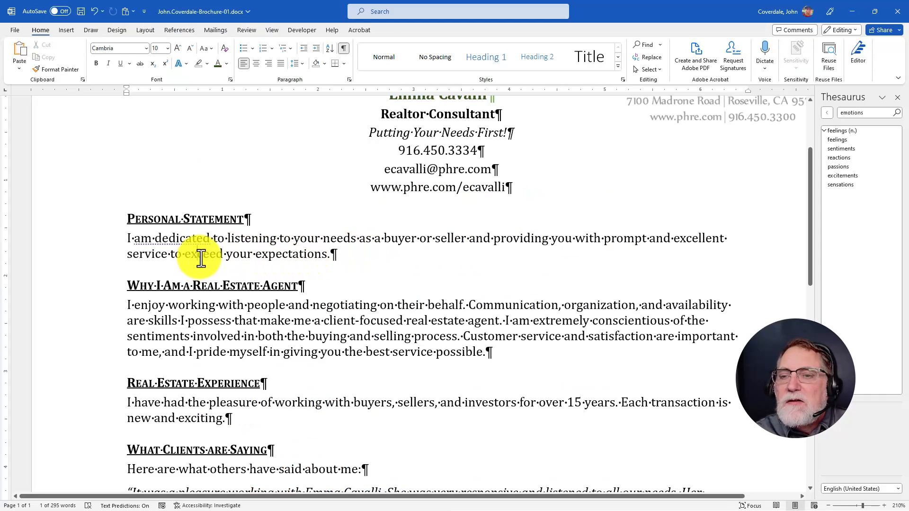
click(226, 67)
click(203, 63)
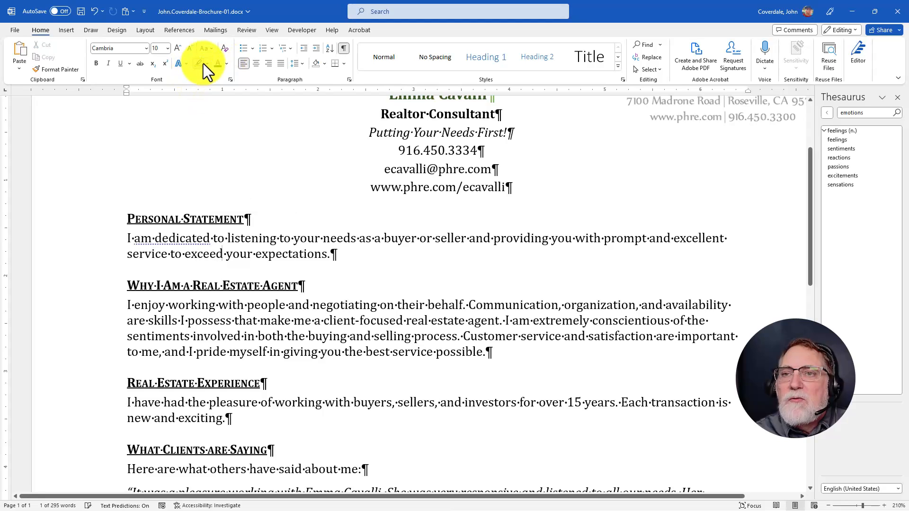
click(207, 64)
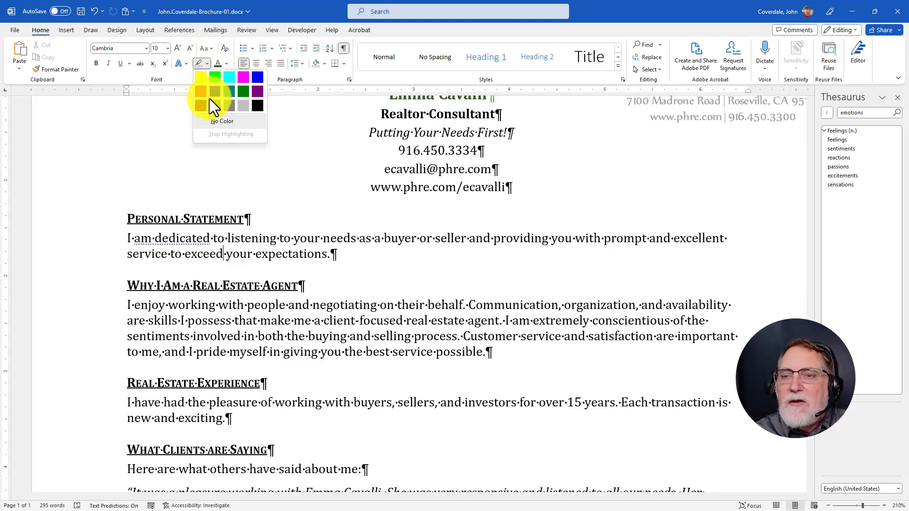
click(204, 252)
double_click(204, 251)
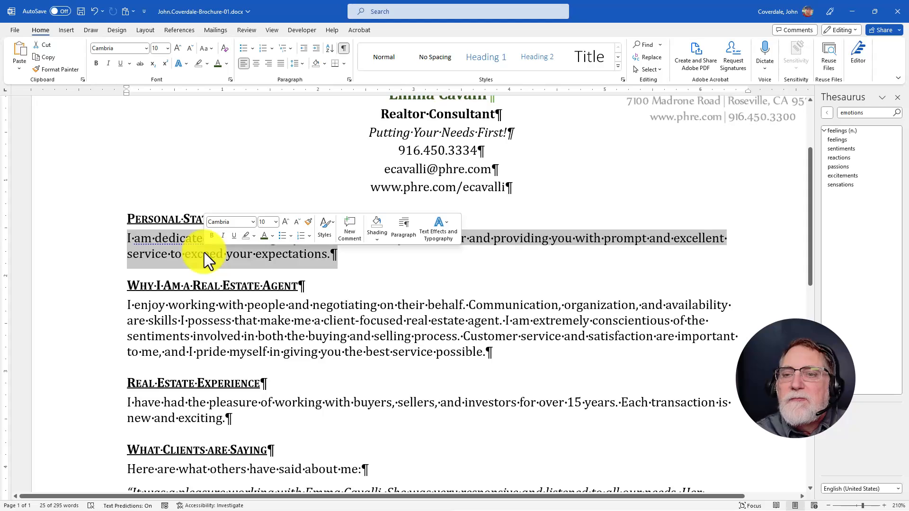
click(208, 64)
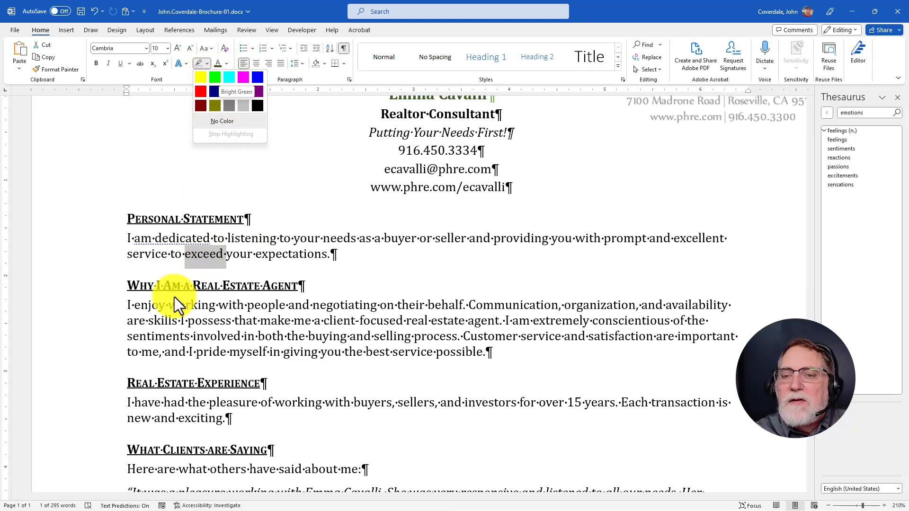
click(170, 337)
double_click(163, 336)
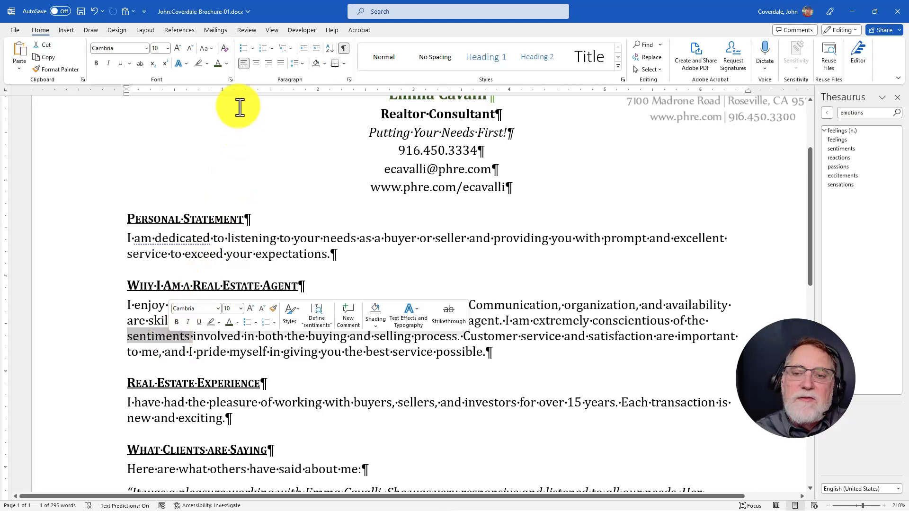
click(226, 64)
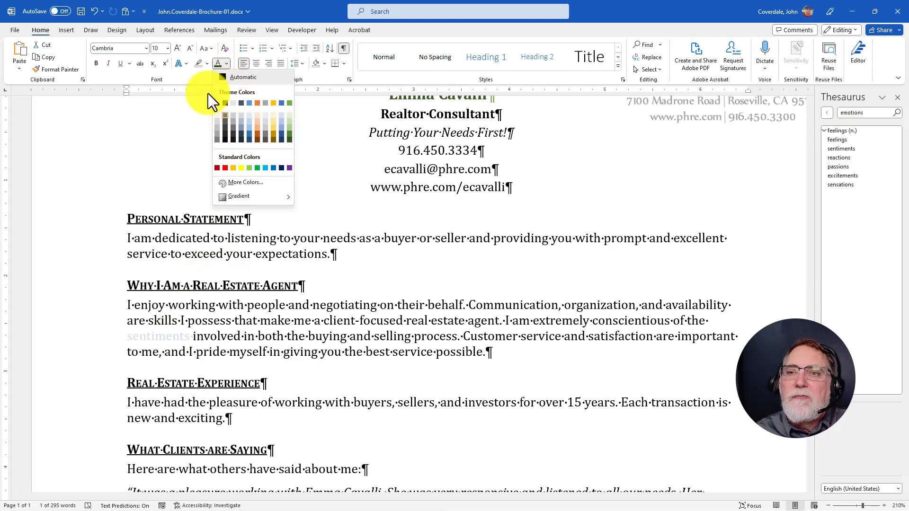
click(208, 64)
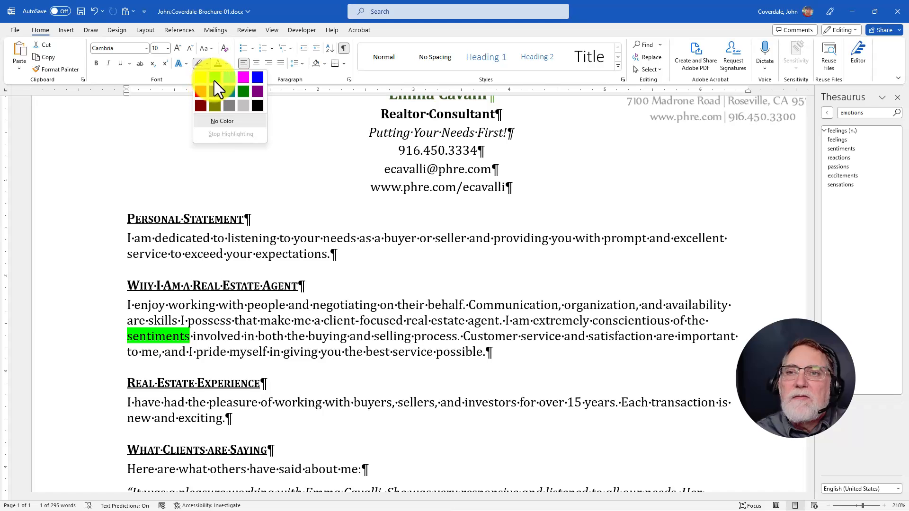
- Switch to the SIMnet instructions in the browser, check off steps 12a and 12b, and select the step 13 instruction text
key(alt+Tab)
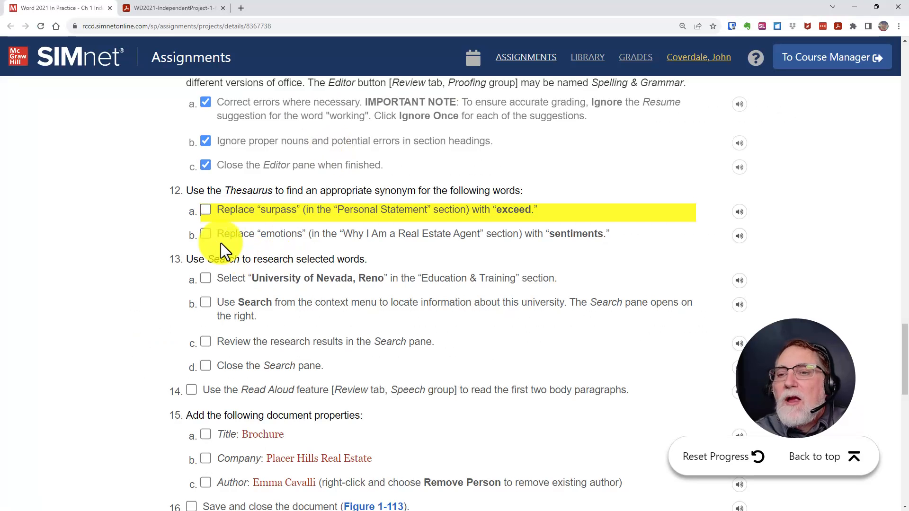
click(206, 209)
click(205, 233)
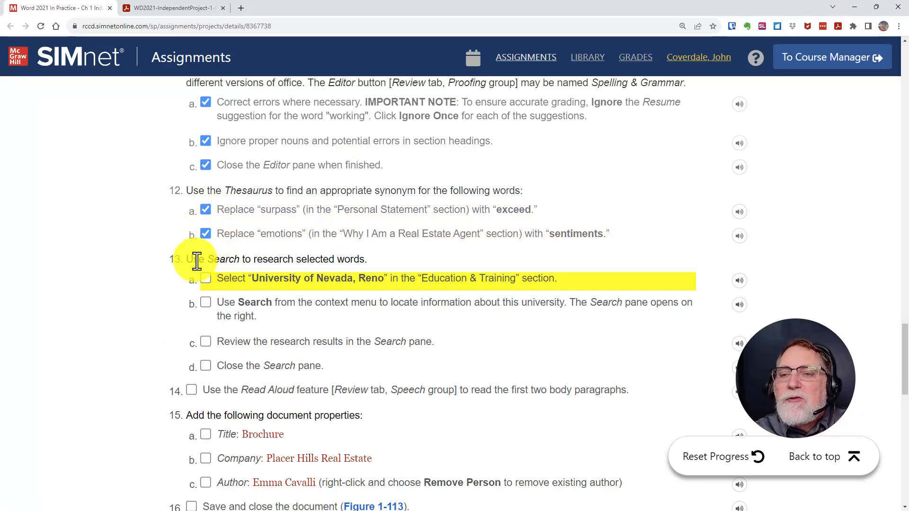
drag(186, 260, 369, 262)
scroll(347, 300, down, 3)
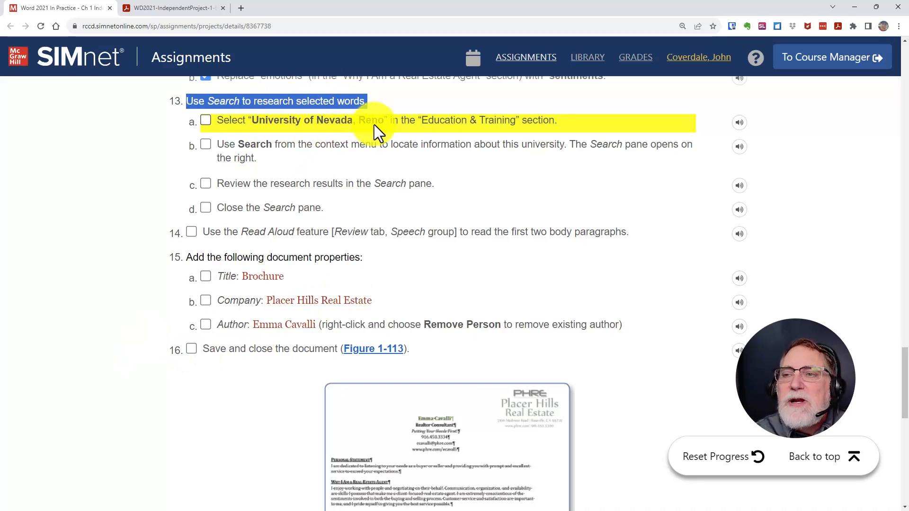
- Switch back to Word, close the Thesaurus pane, and use Search on "University of Nevada, Reno" from the "Education & Training" section
key(alt+Tab)
scroll(260, 273, down, 10)
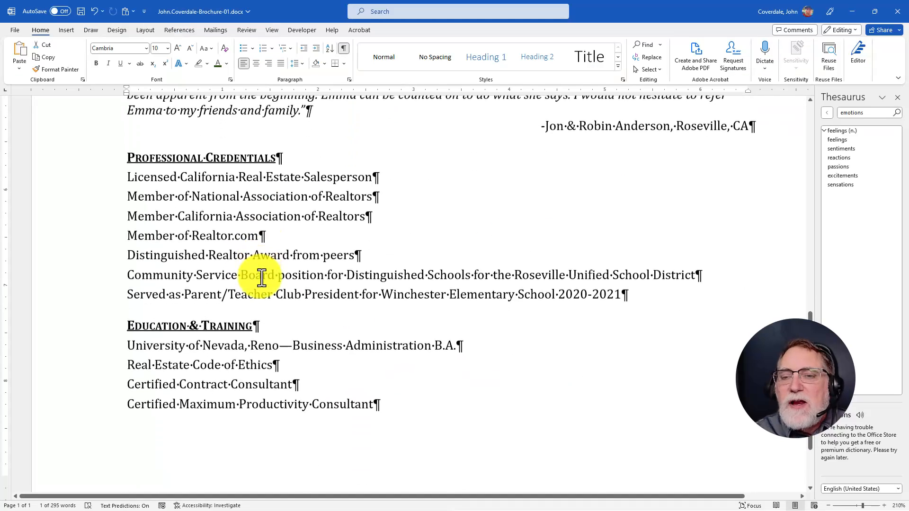
drag(128, 348, 276, 345)
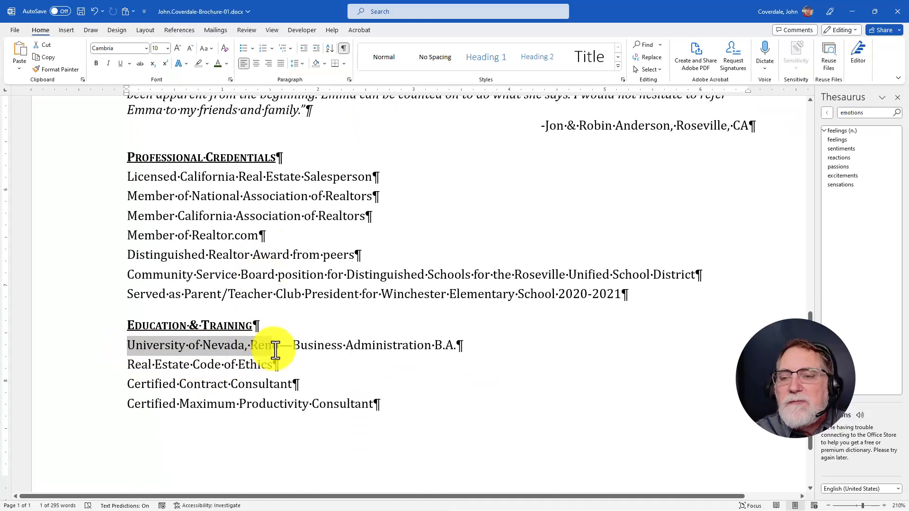
click(896, 97)
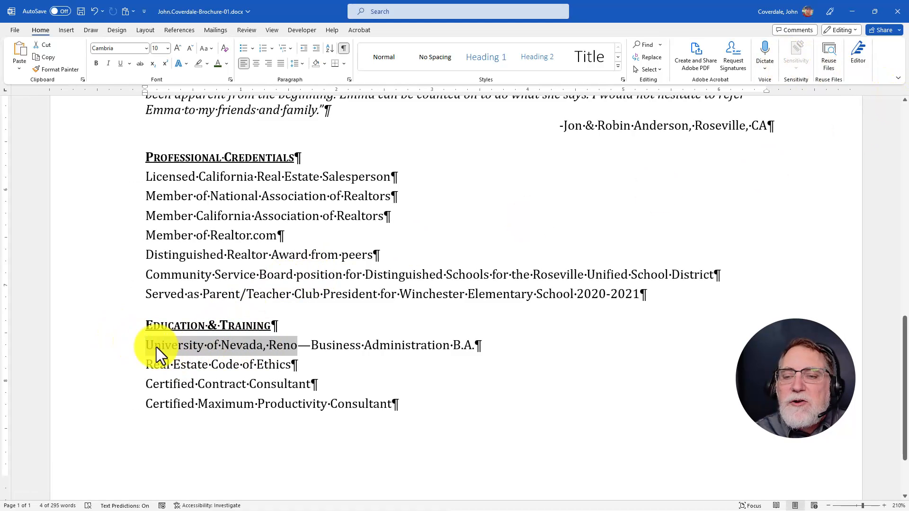
right_click(266, 345)
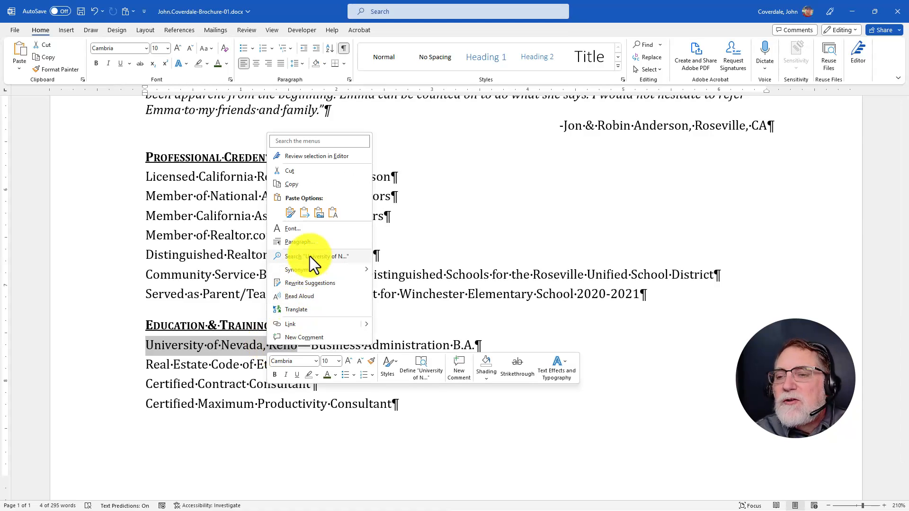
click(280, 256)
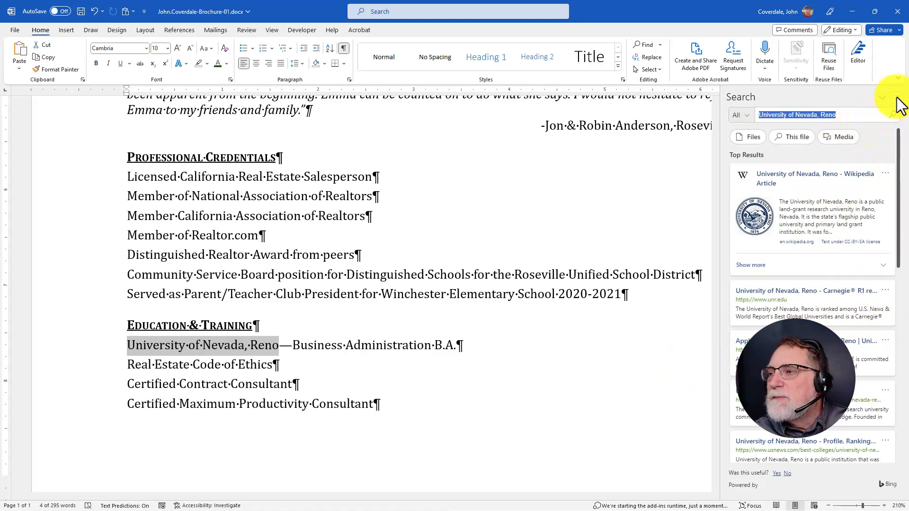
- Switch to the SIMnet instructions in the browser and check off steps 13a, 13b, 13c and 13d
key(alt+Tab)
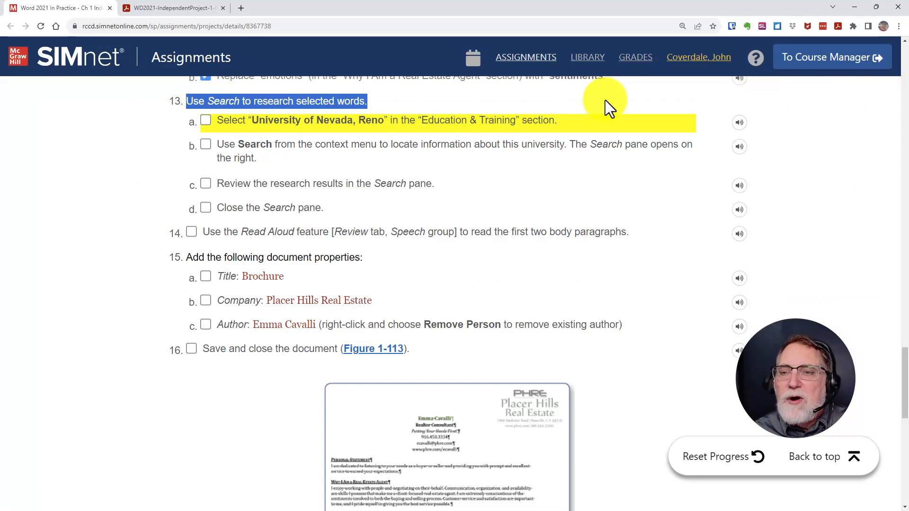
click(205, 121)
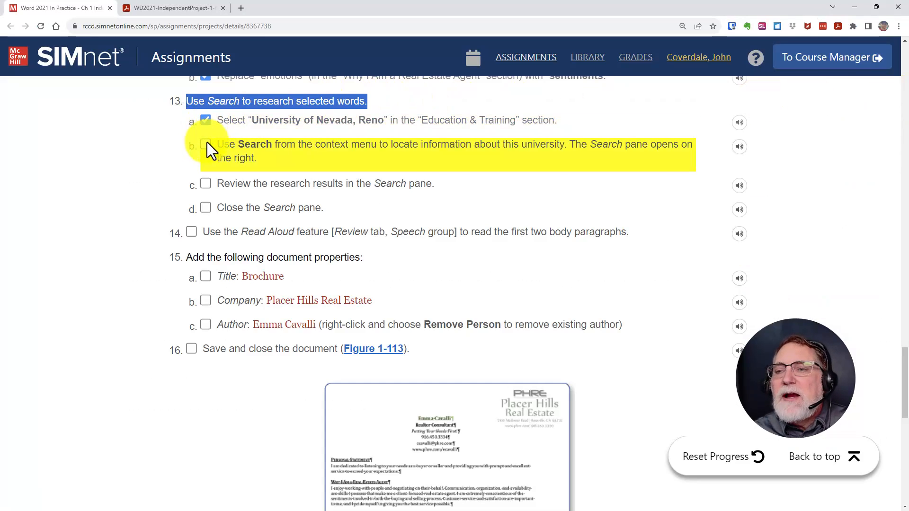
click(207, 143)
click(205, 184)
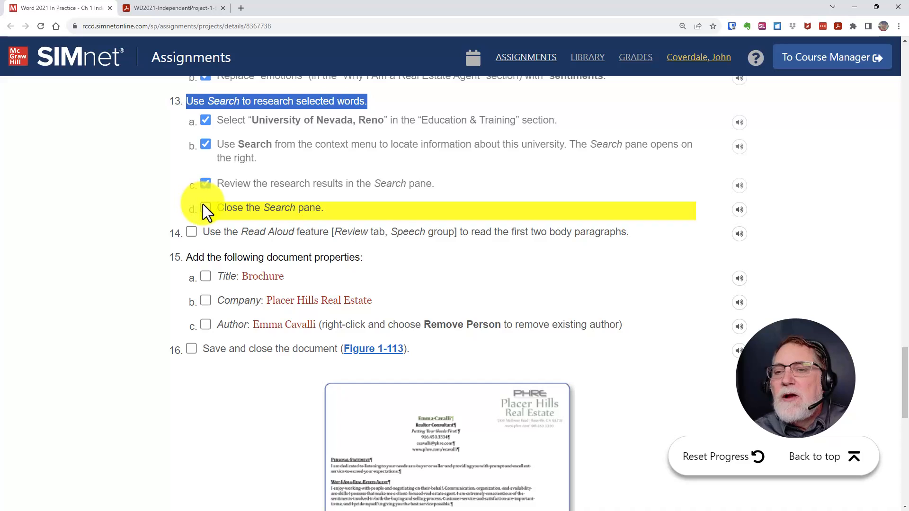
click(205, 208)
- Close the Search pane in Word and return to the SIMnet instructions in the browser
key(alt+Tab)
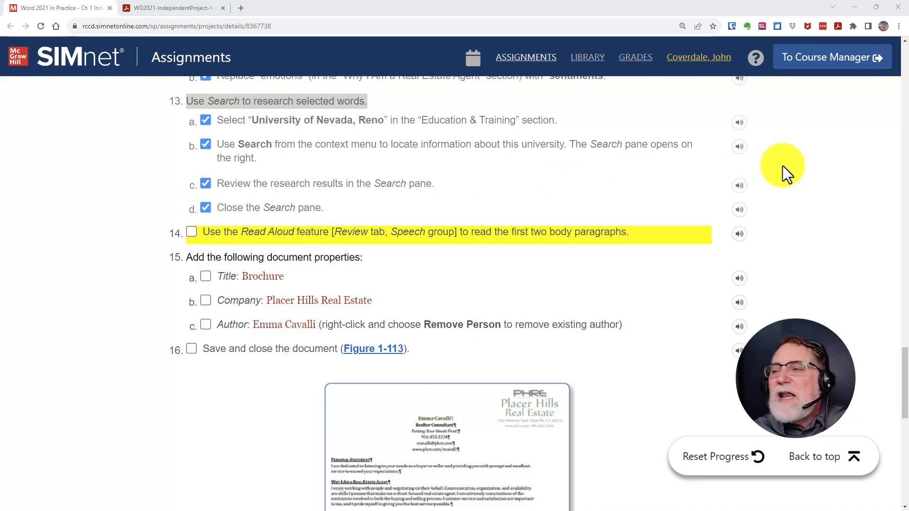
click(895, 98)
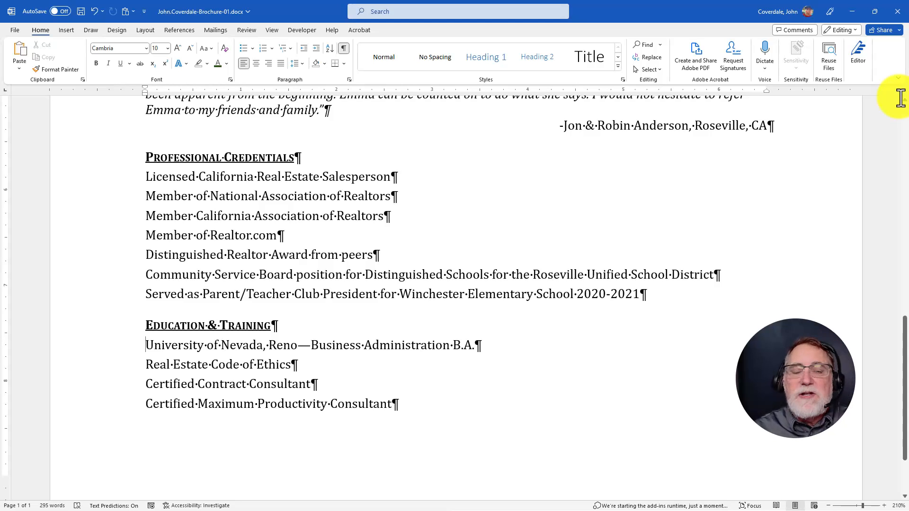
key(alt+Tab)
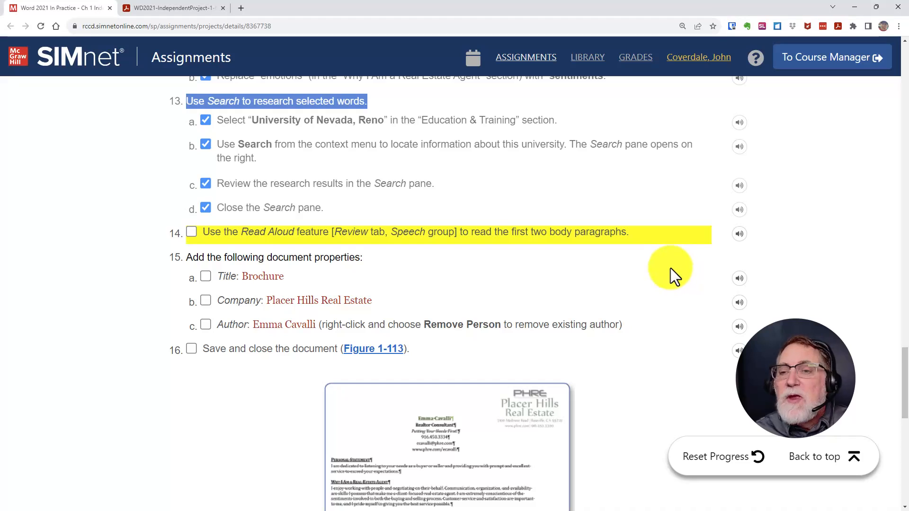
- Switch to Word and use Read Aloud on the body paragraphs under "Personal Statement" and "Why I Am a Real Estate Agent", stopping it when finished
click(191, 232)
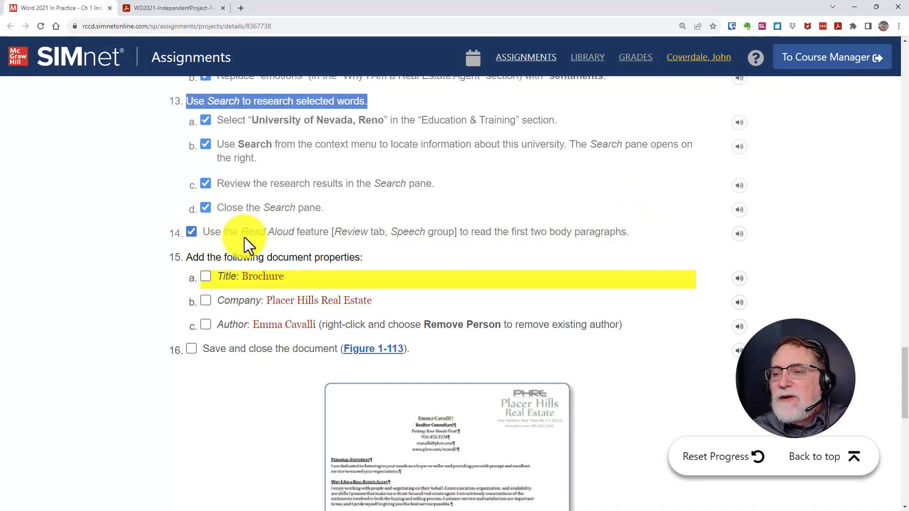
click(191, 233)
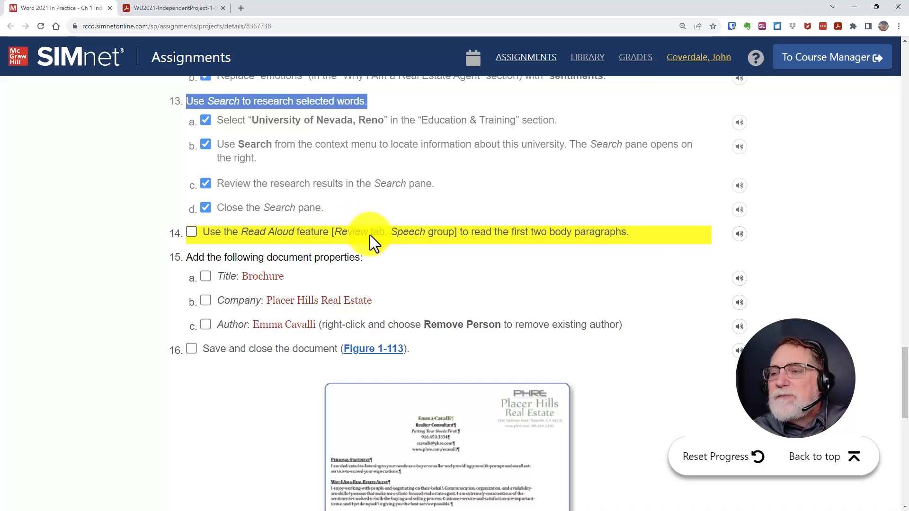
key(alt+Tab)
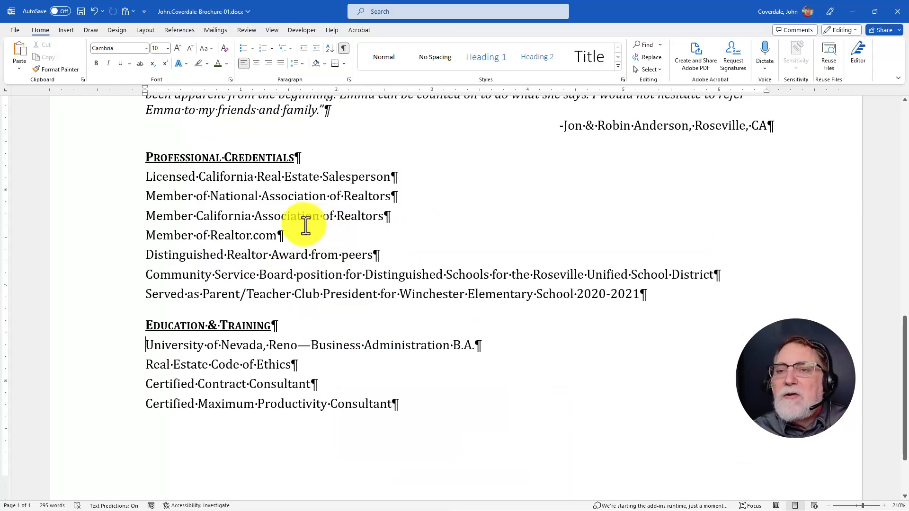
scroll(305, 226, up, 12)
scroll(254, 223, down, 7)
scroll(239, 207, up, 3)
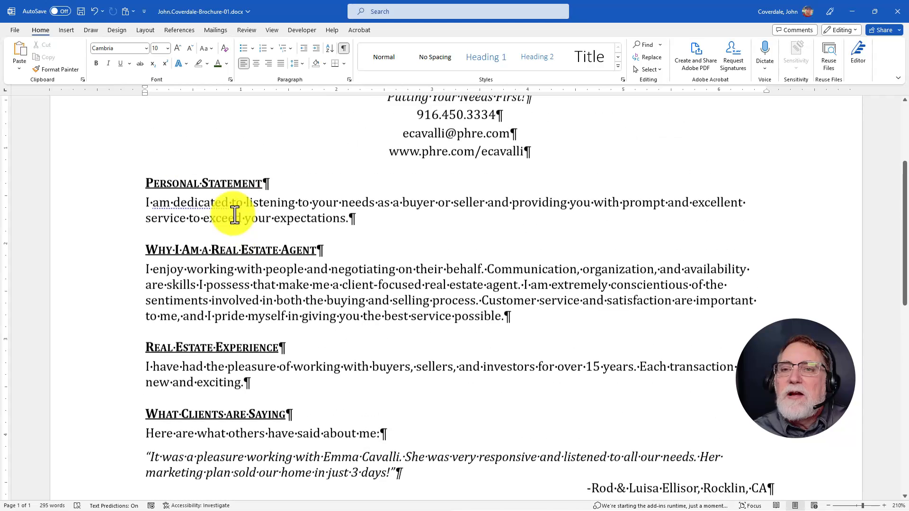
drag(146, 207, 574, 325)
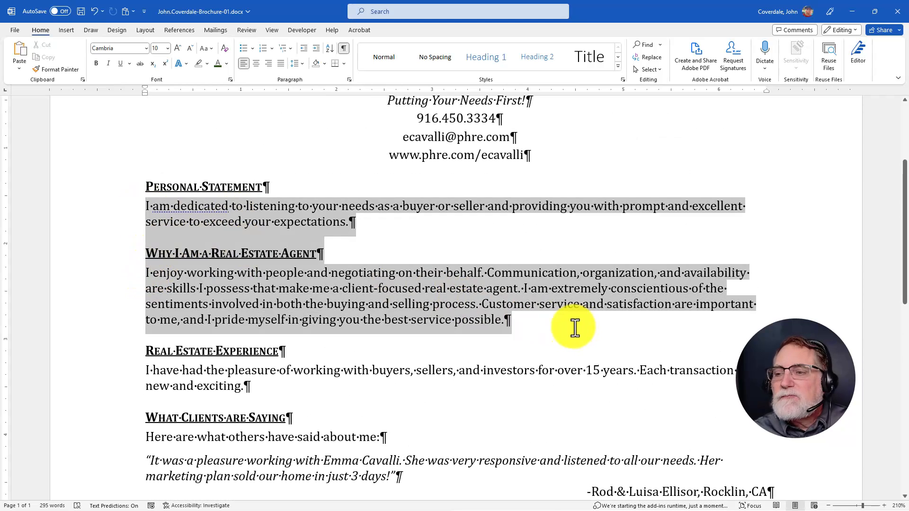
click(246, 33)
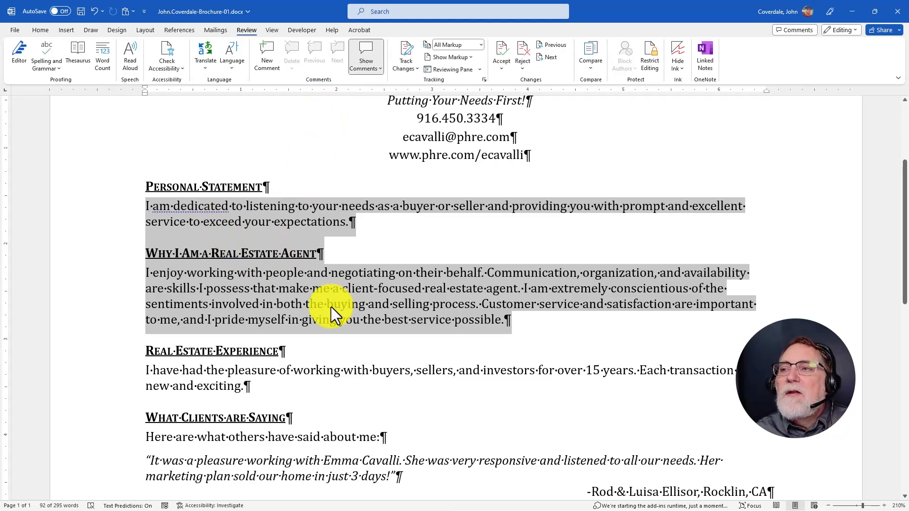
click(129, 52)
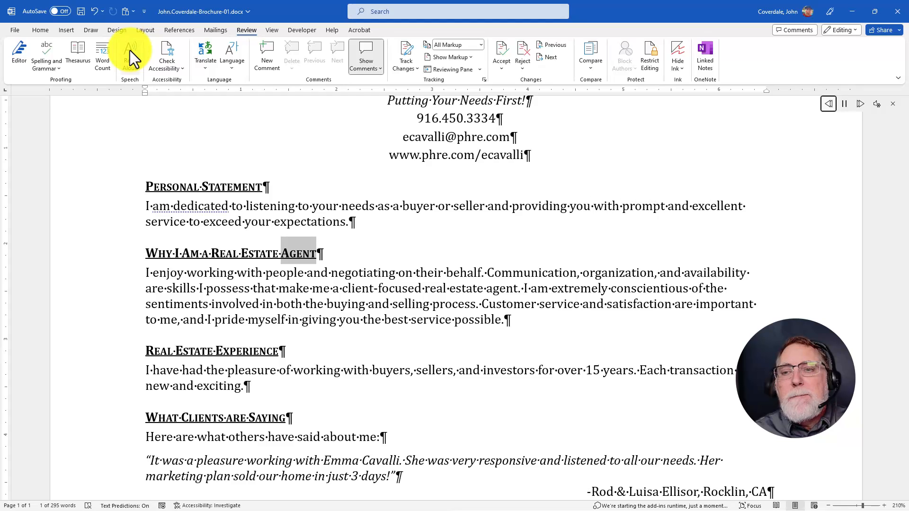
click(129, 50)
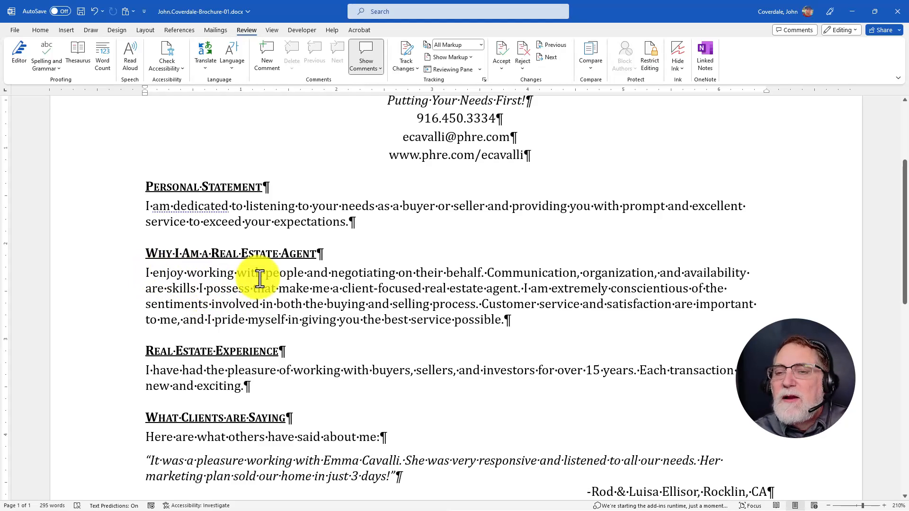
- Switch to the SIMnet instructions in the browser, check off steps 14 and 15a, and select the title text "Brochure"
key(alt+Tab)
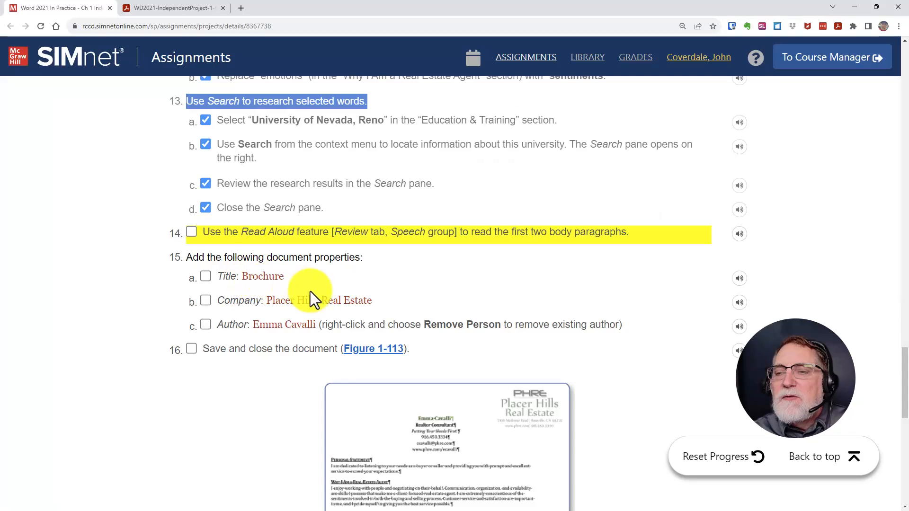
click(192, 233)
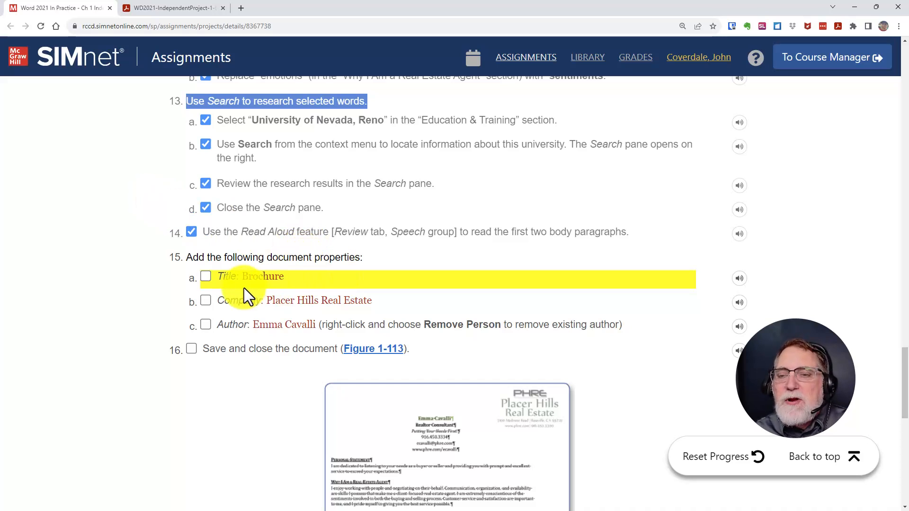
click(260, 277)
drag(285, 279, 258, 278)
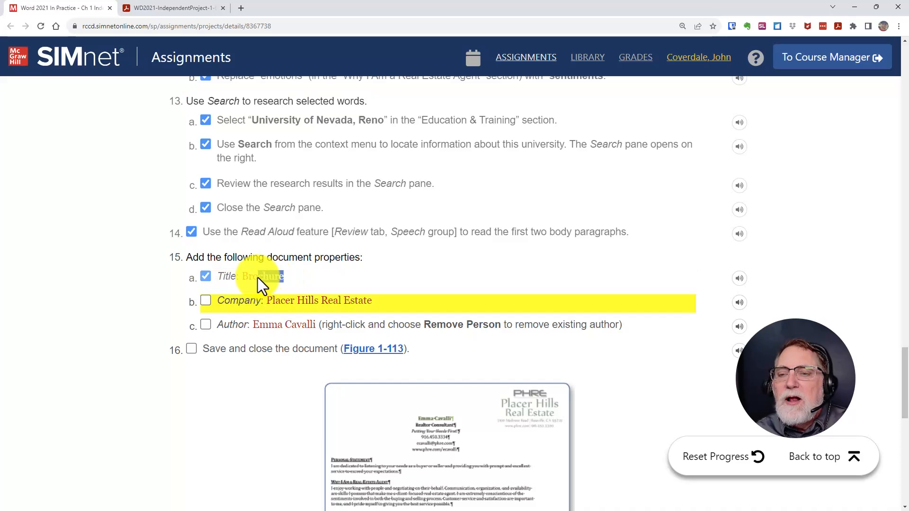
right_click(258, 275)
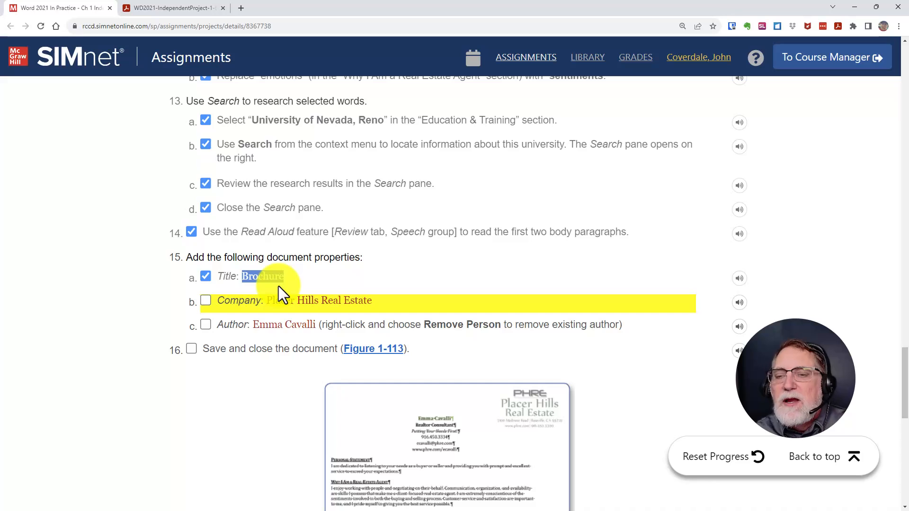
- Switch back to Word, show all document properties, and set the Title property to "Brochure"
key(alt+Tab)
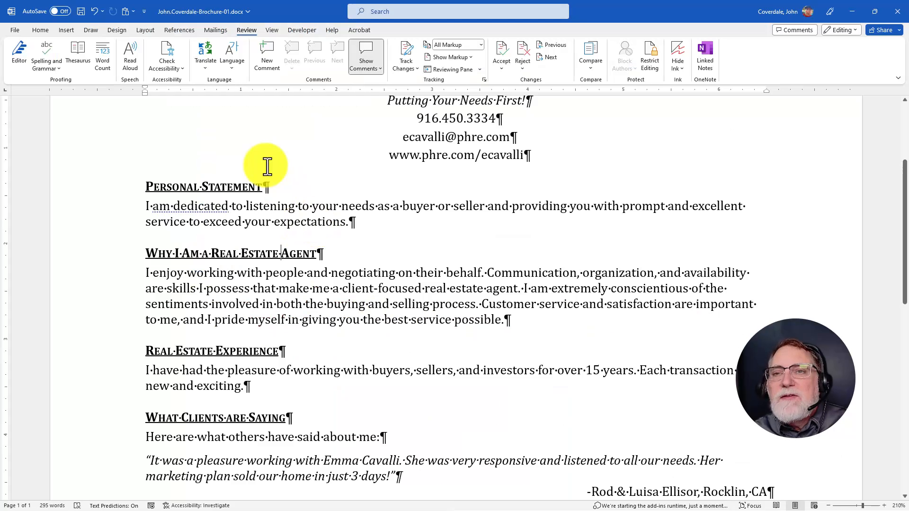
click(15, 30)
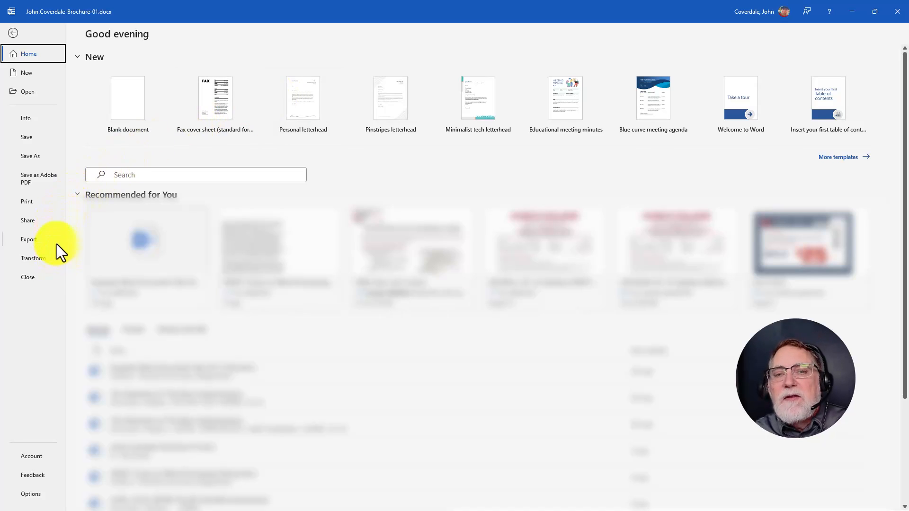
click(27, 119)
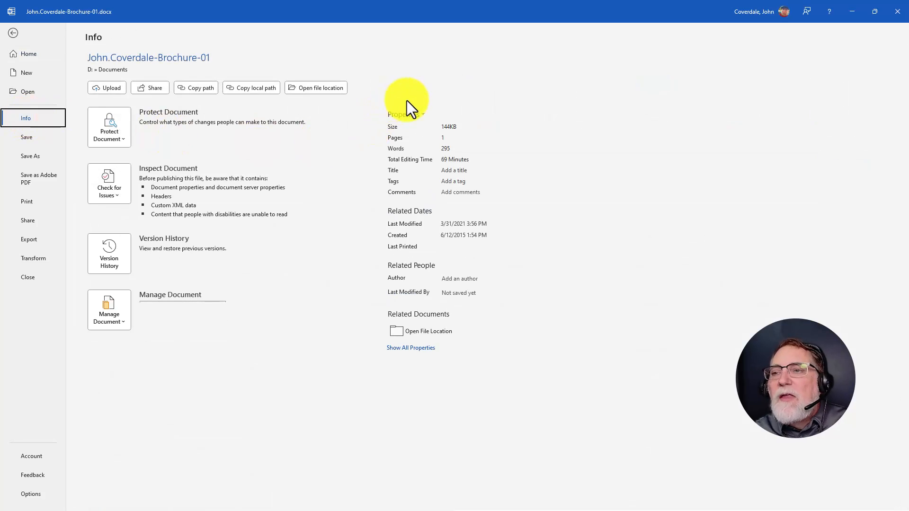
click(401, 349)
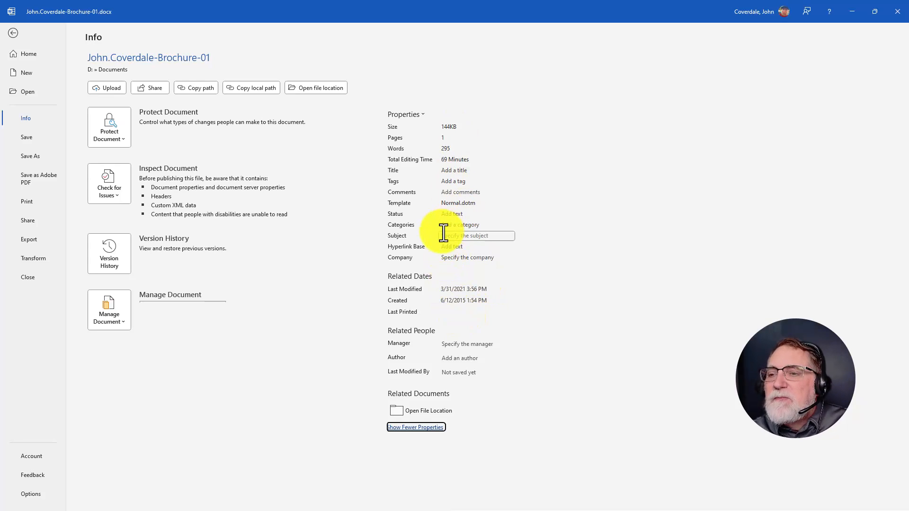
key(alt+Tab)
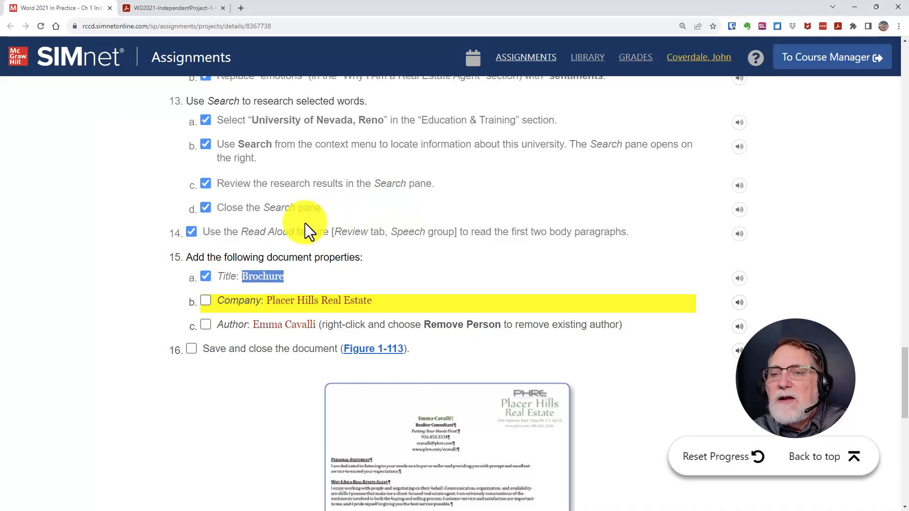
key(alt+Tab)
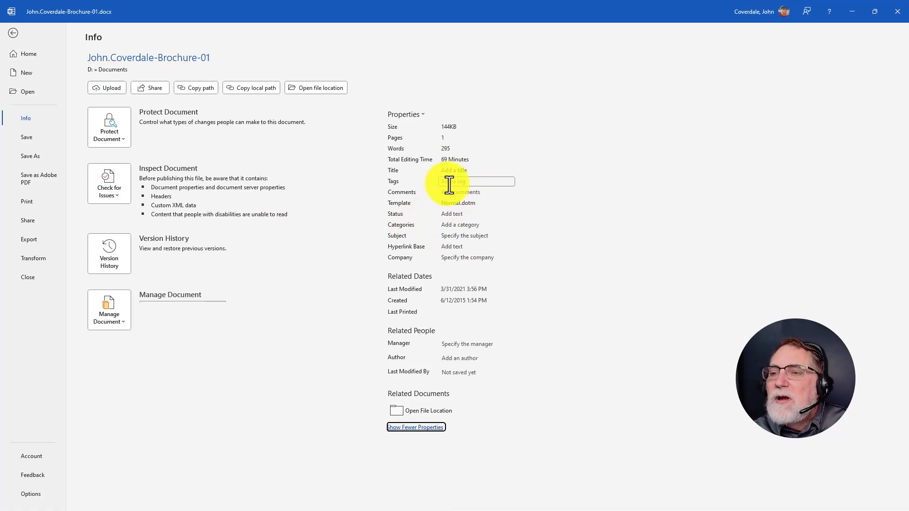
click(470, 171)
text(Brochure)
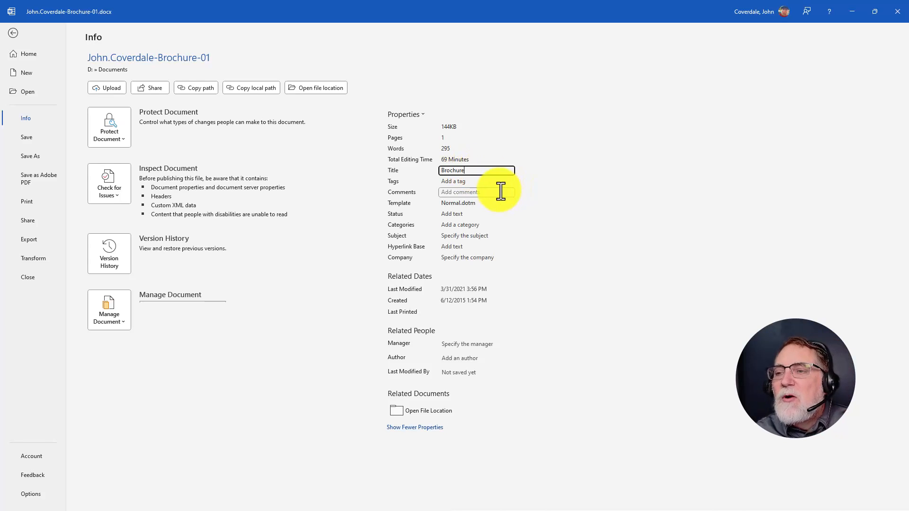
- Copy "Placer Hills Real Estate" from step 15b of the browser instructions and enter it as the document's Company property in Word
key(alt+Tab)
drag(269, 300, 370, 299)
key(ctrl+c)
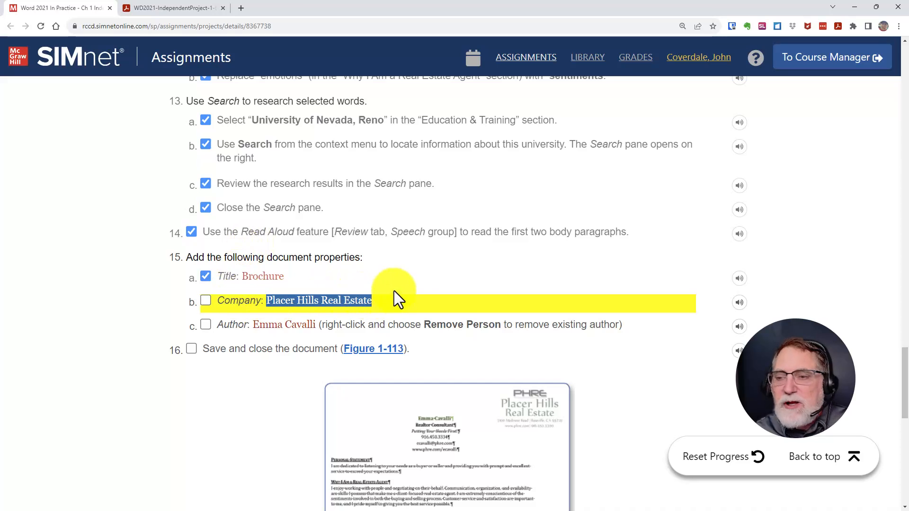
key(alt+Tab)
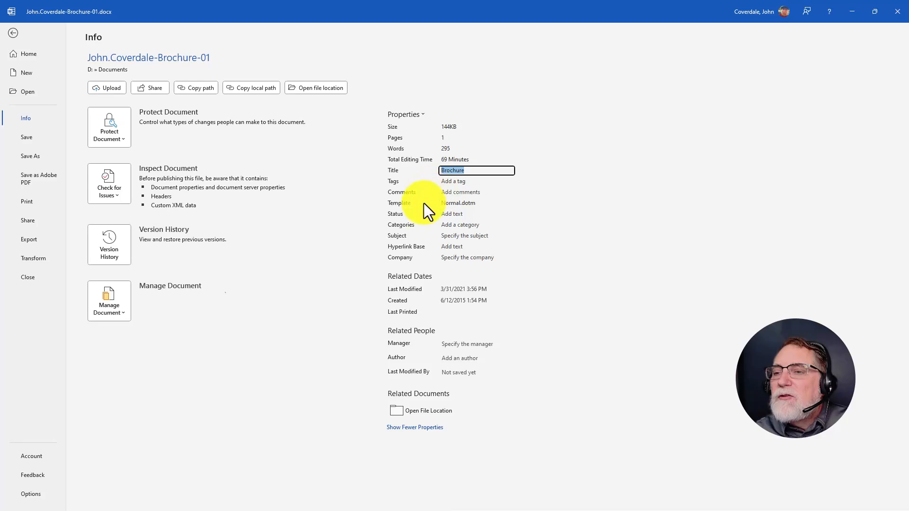
click(417, 425)
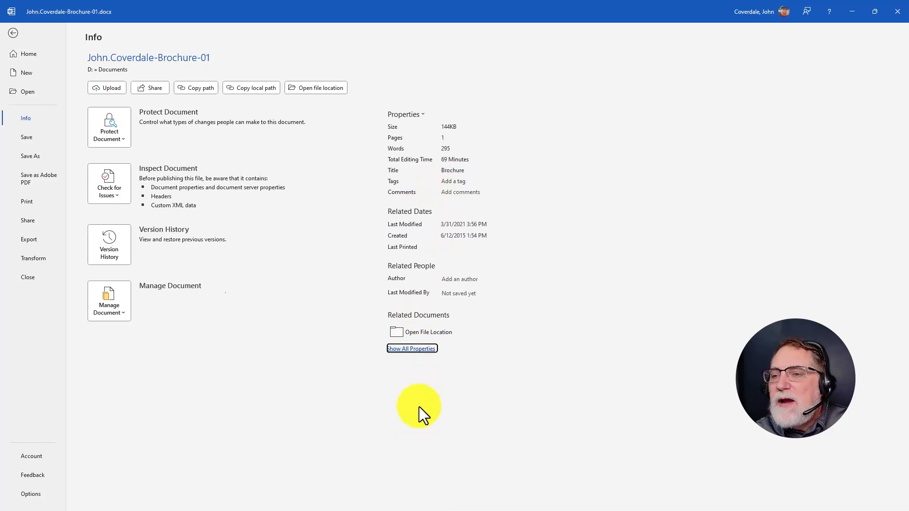
key(ctrl)
key(ctrl)
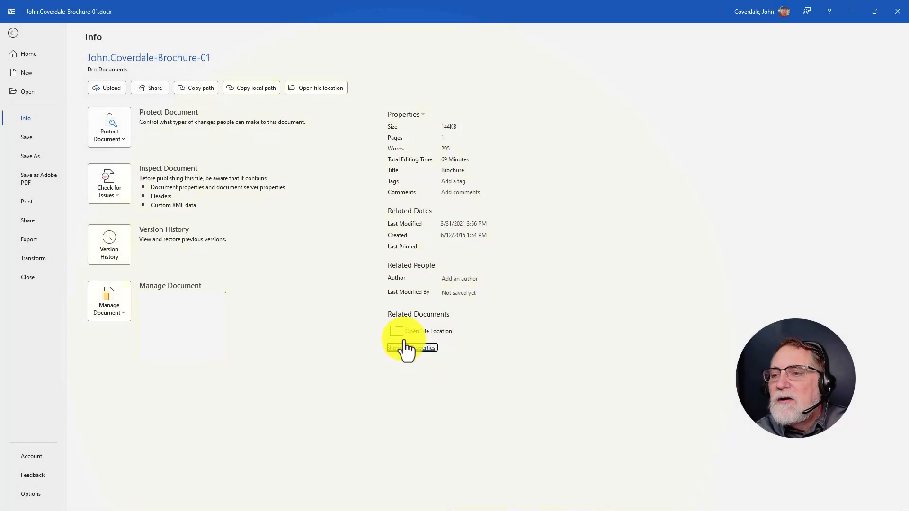
click(406, 348)
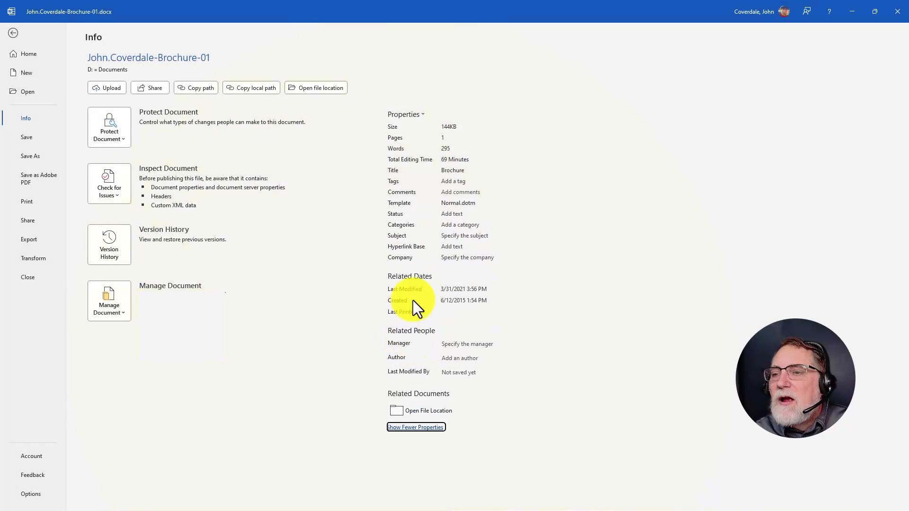
click(456, 256)
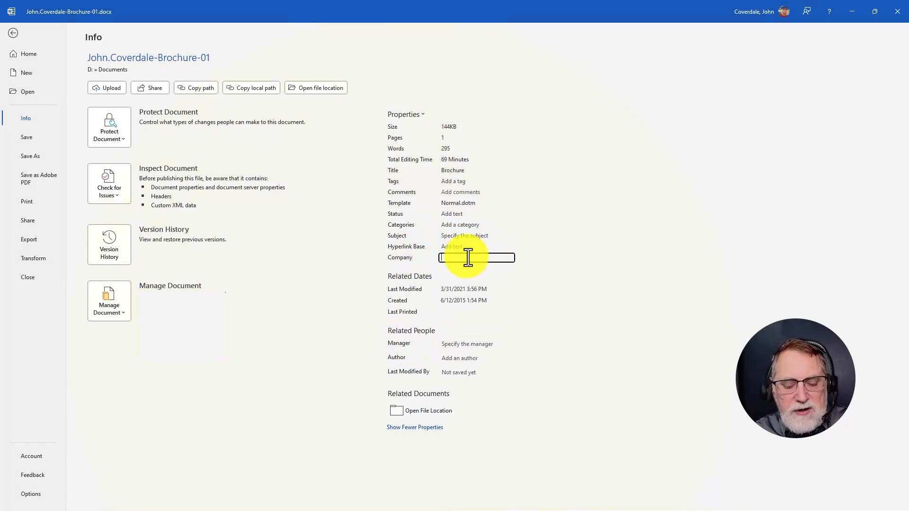
key(ctrl+v)
- Set the document's Author property to the name given in step 15c of the browser instructions
click(445, 358)
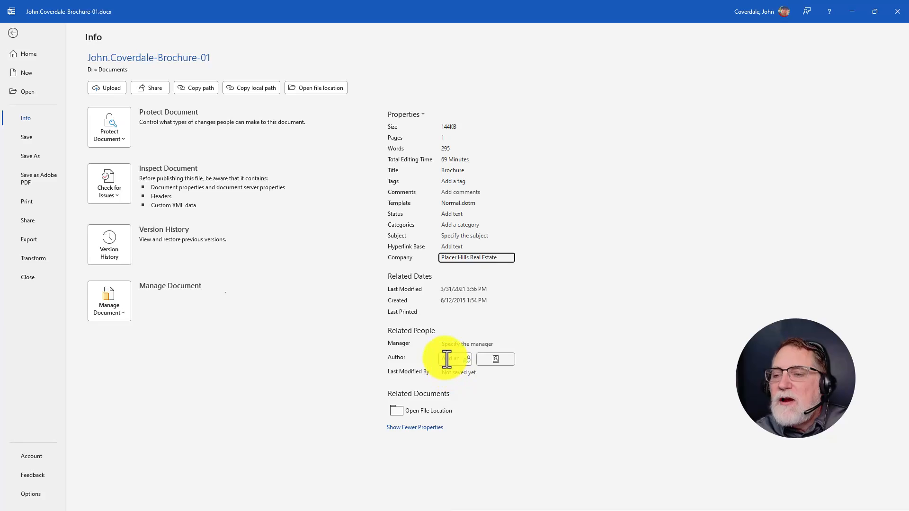
key(alt+Tab)
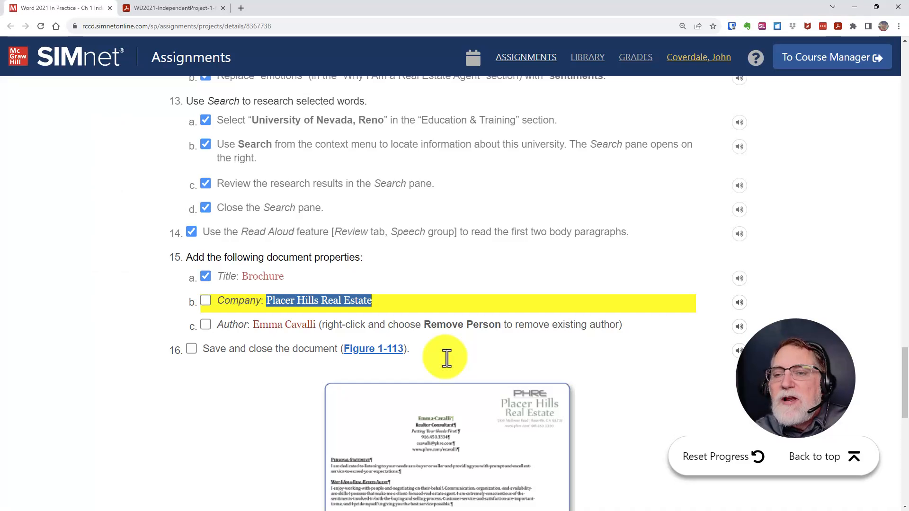
key(alt+Tab)
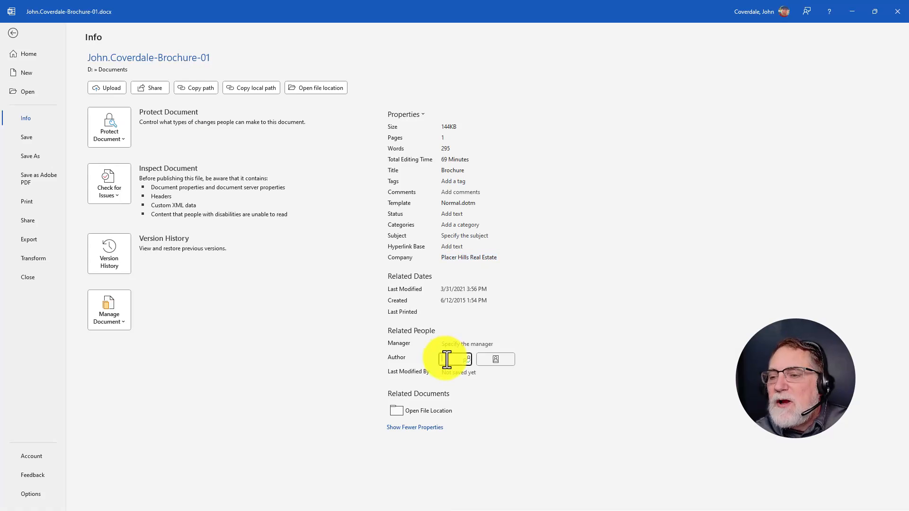
text(Emma )
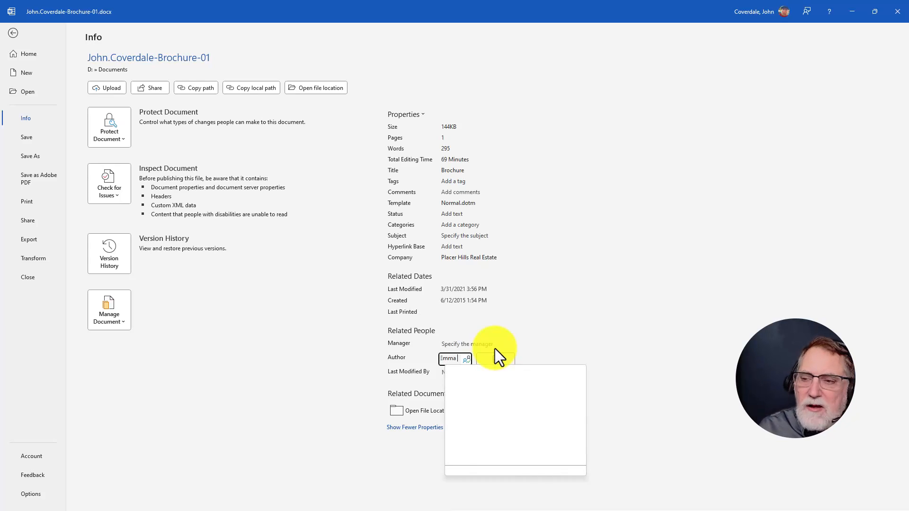
text(Cavalli)
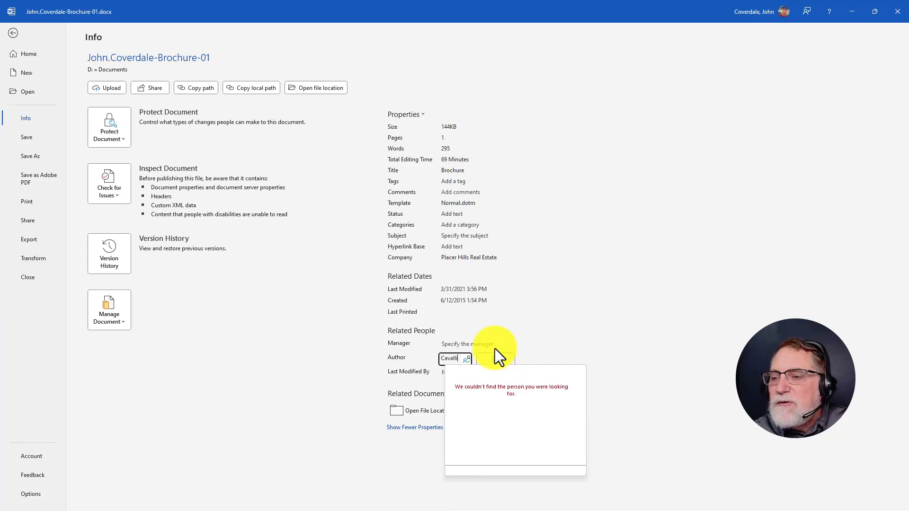
click(552, 307)
- Review the author instruction in the browser and the added author's contact card in Word, and return to the document
key(alt+Tab)
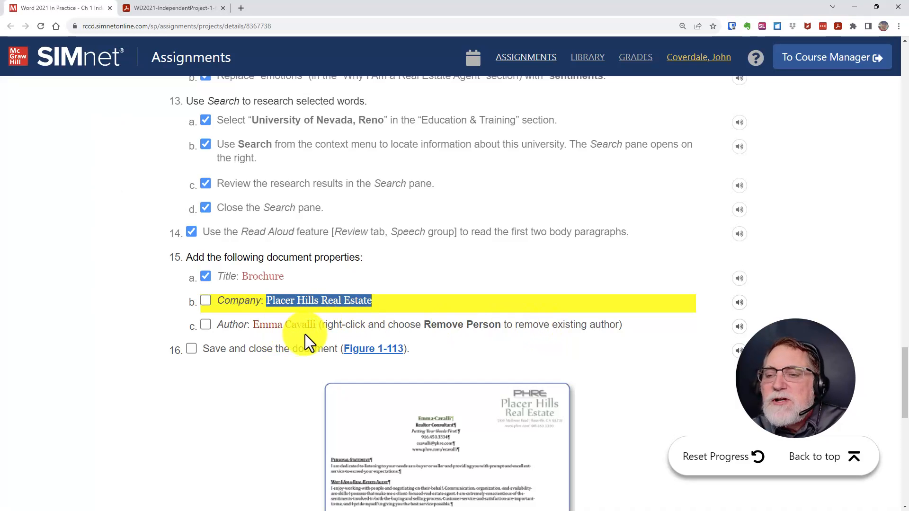
key(alt+Tab)
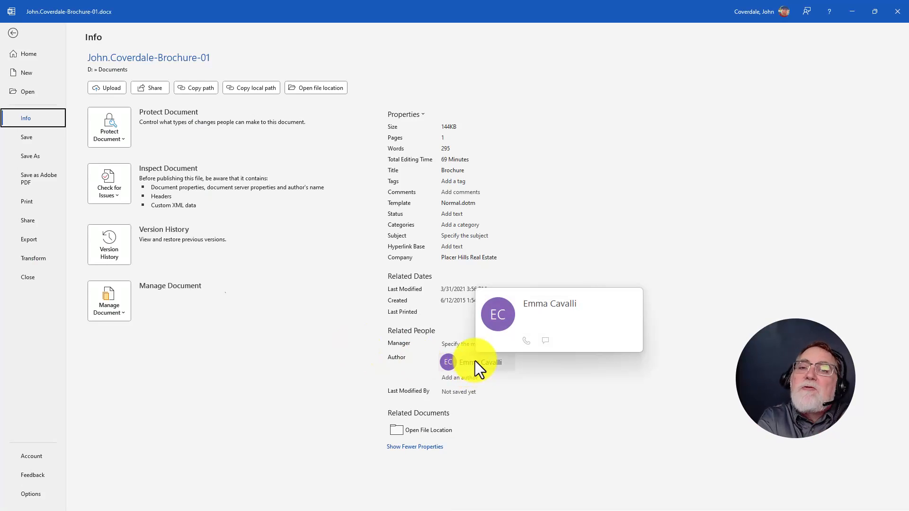
click(475, 361)
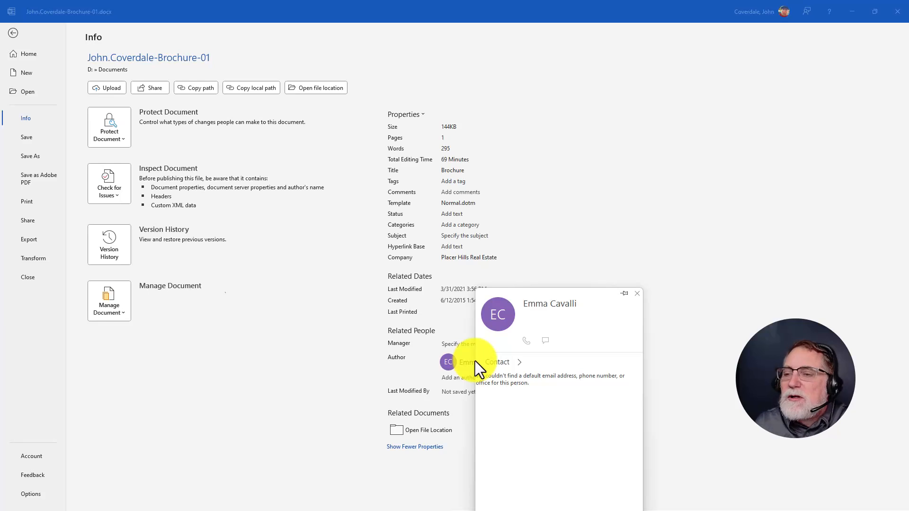
click(682, 327)
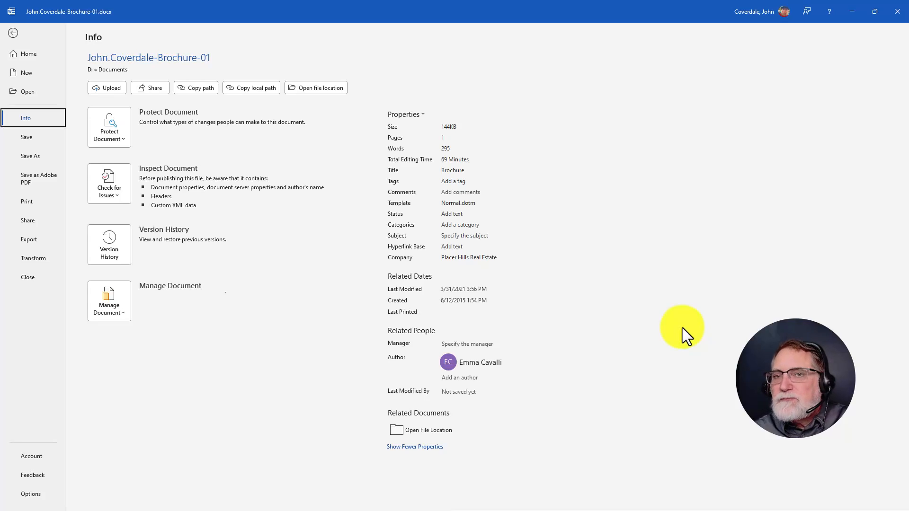
click(13, 33)
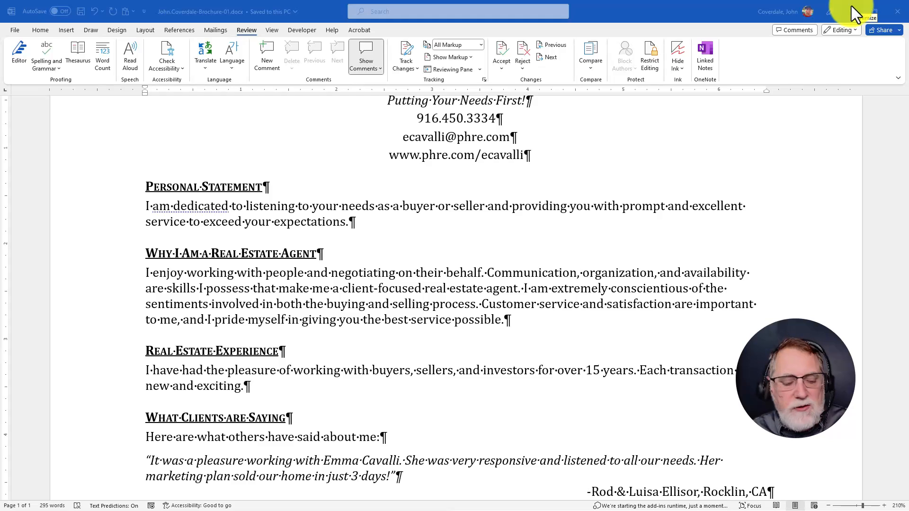
- Switch to the SIMnet instructions in the browser and check off steps 15b (Company) and 15c (Author)
key(alt+Tab)
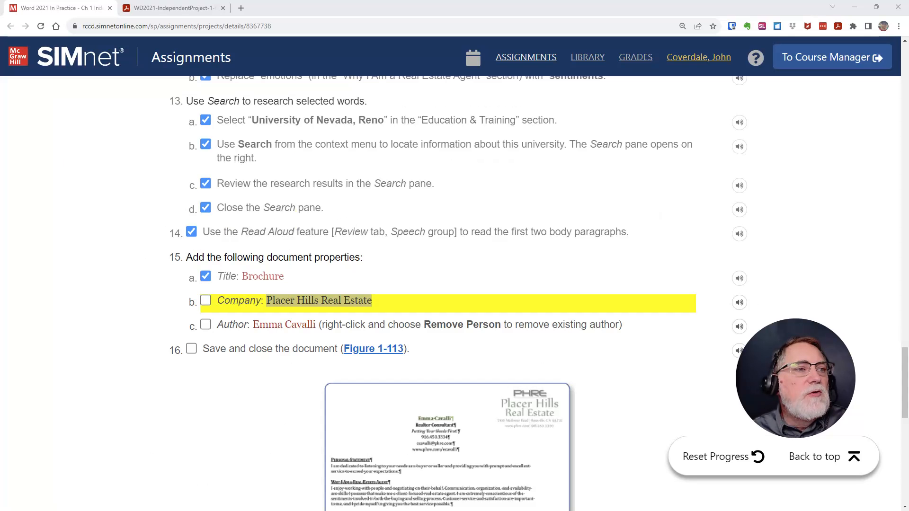
click(253, 383)
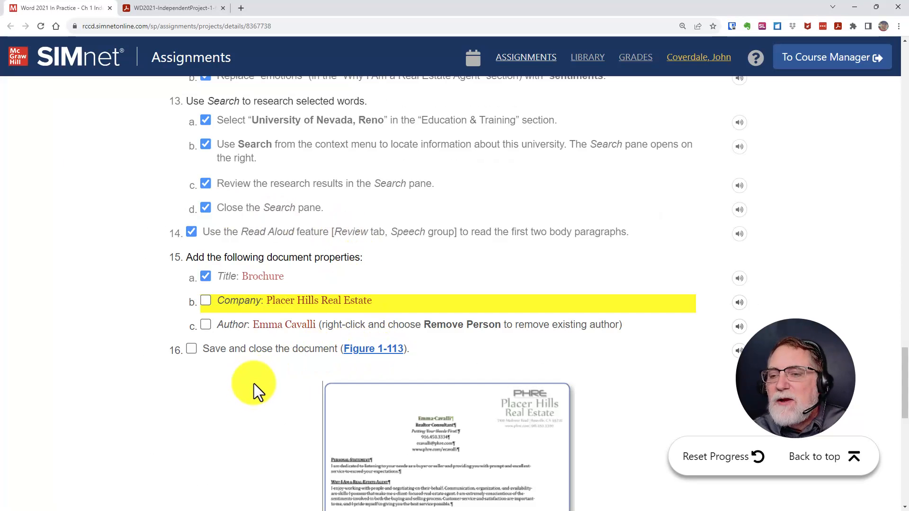
click(205, 300)
click(205, 325)
- Upload the completed Brochure-01 Word document from the Documents folder to the project and submit it for grading
scroll(293, 367, down, 9)
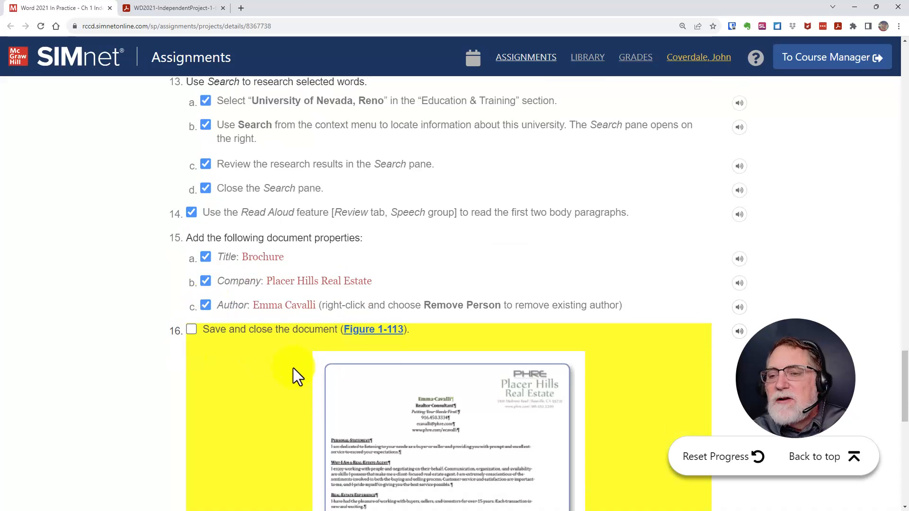
scroll(291, 364, up, 4)
scroll(290, 362, down, 6)
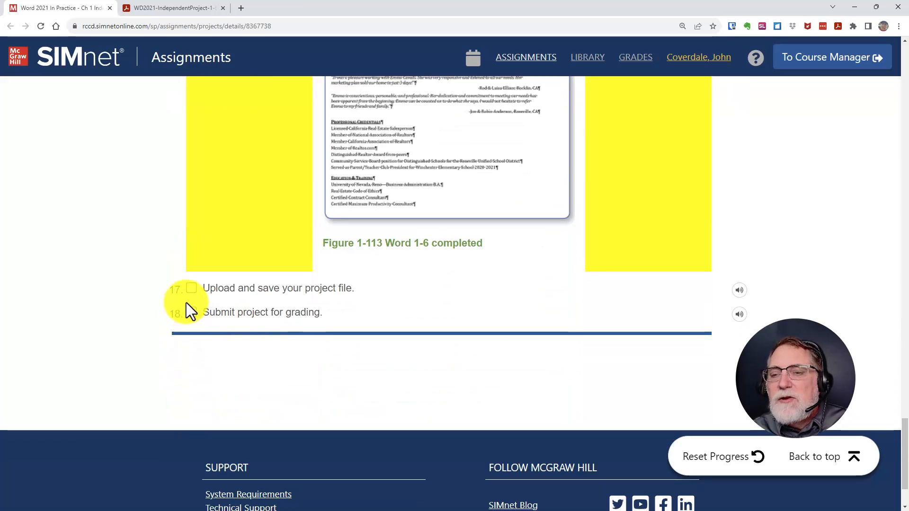
scroll(221, 326, up, 20)
scroll(235, 325, up, 8)
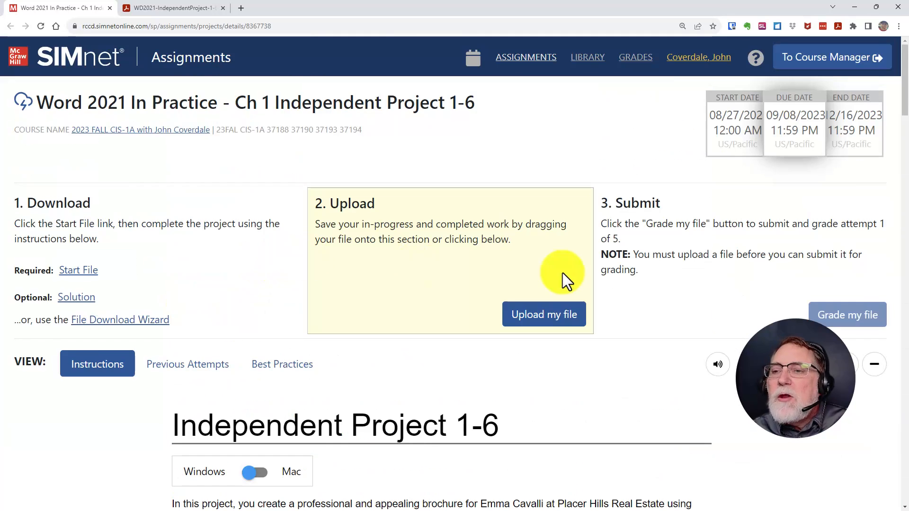
click(539, 316)
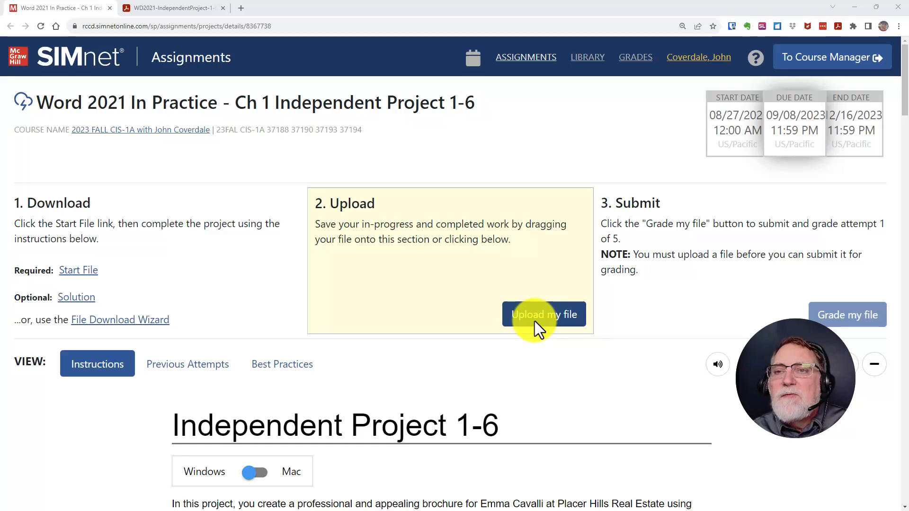
click(28, 109)
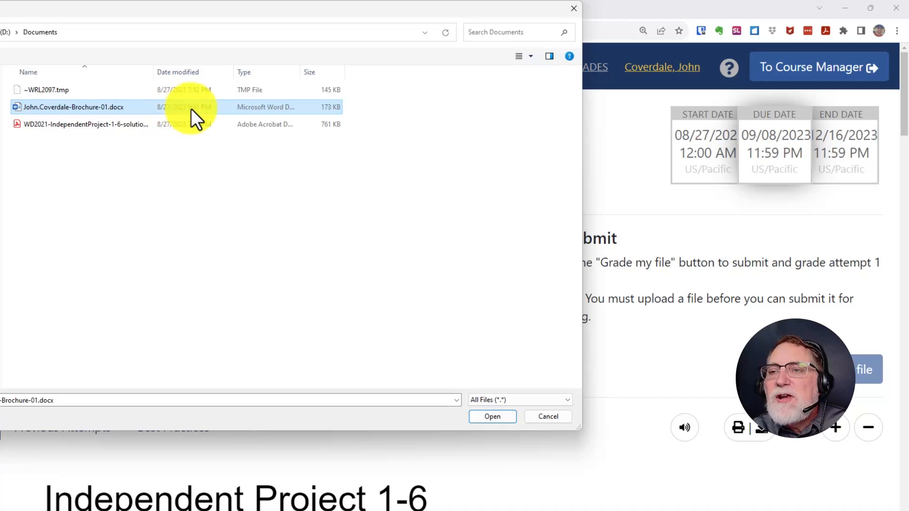
click(489, 416)
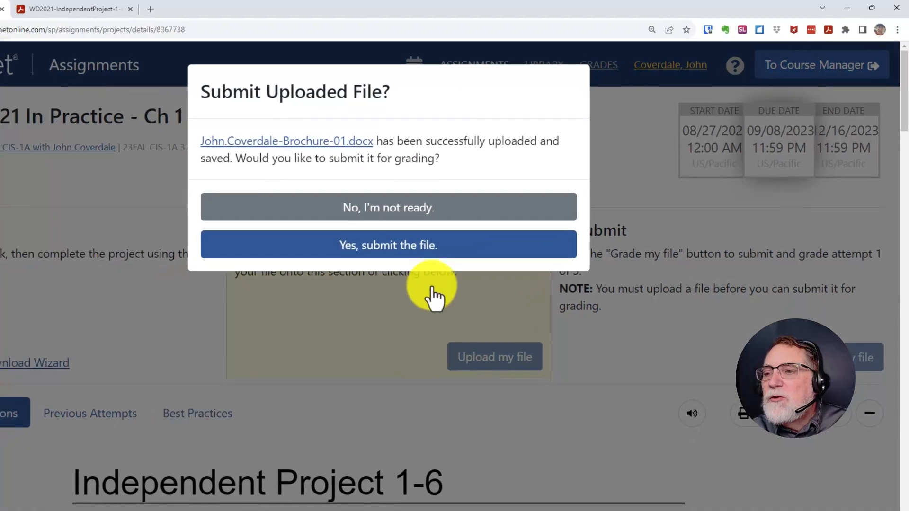
click(390, 251)
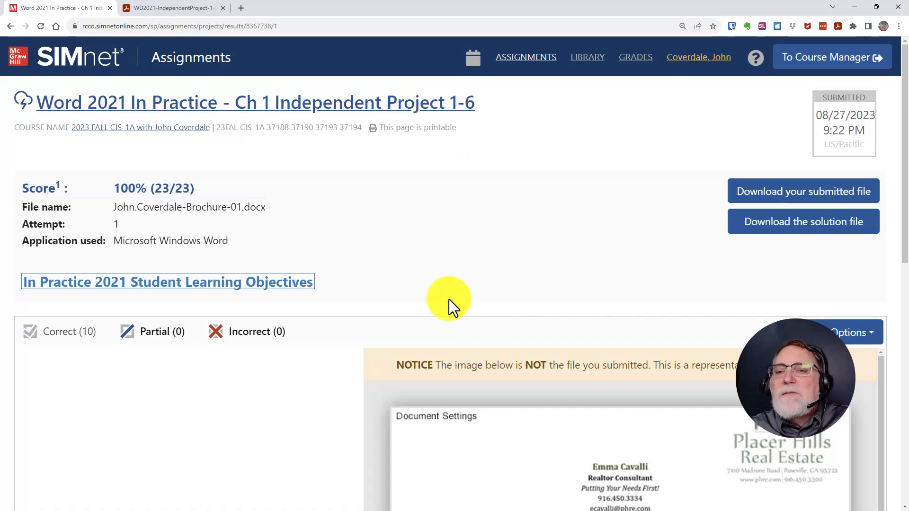
- Zoom out the grading results page, show the correct items, and examine the per-step scores and markers on the solution image
key(ctrl+minus)
key(ctrl+minus)
key(ctrl+minus)
key(ctrl+minus)
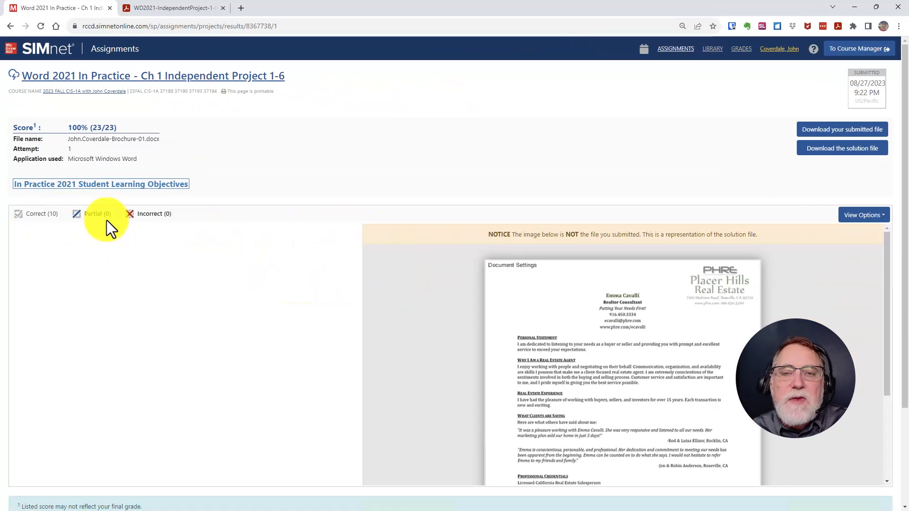
click(29, 214)
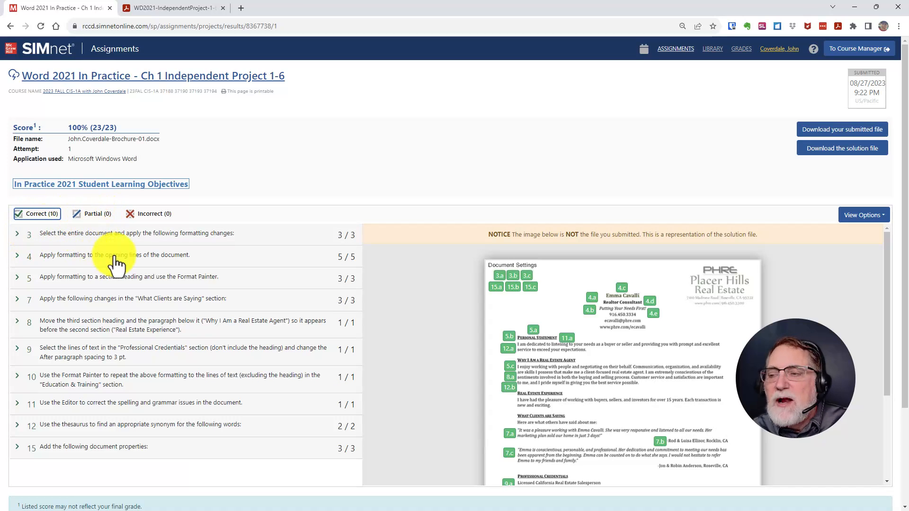
scroll(561, 300, down, 3)
scroll(598, 312, up, 3)
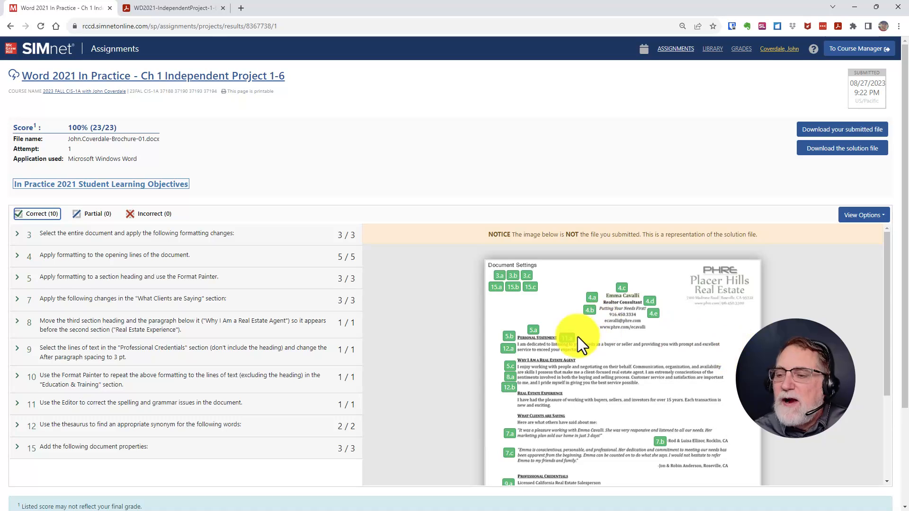
mouse_move(571, 340)
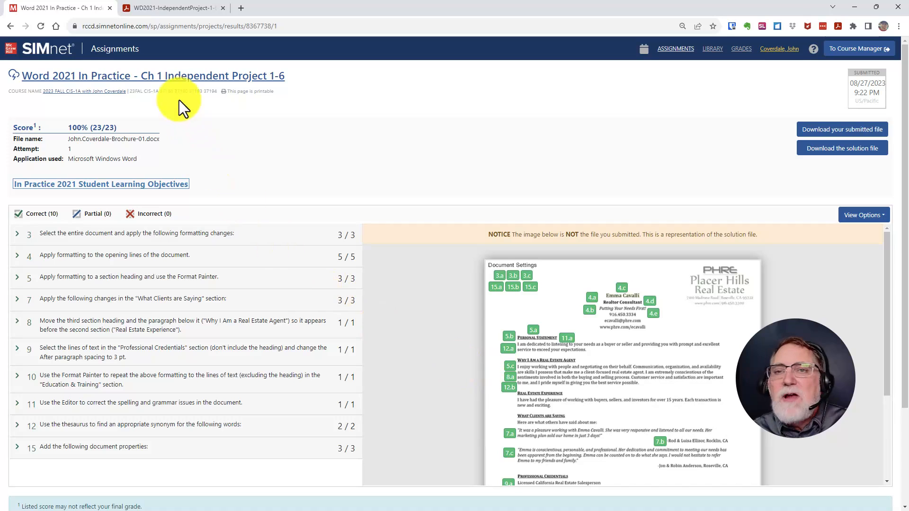
- Go back to the Independent Project 1-6 assignment page and review its instructions and the attempt information for submitting
drag(324, 84, 14, 73)
click(83, 77)
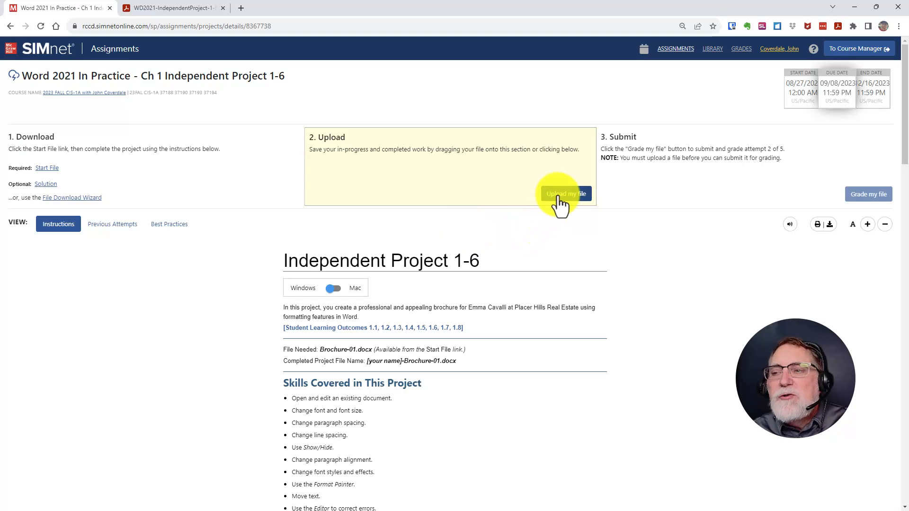
scroll(115, 337, down, 8)
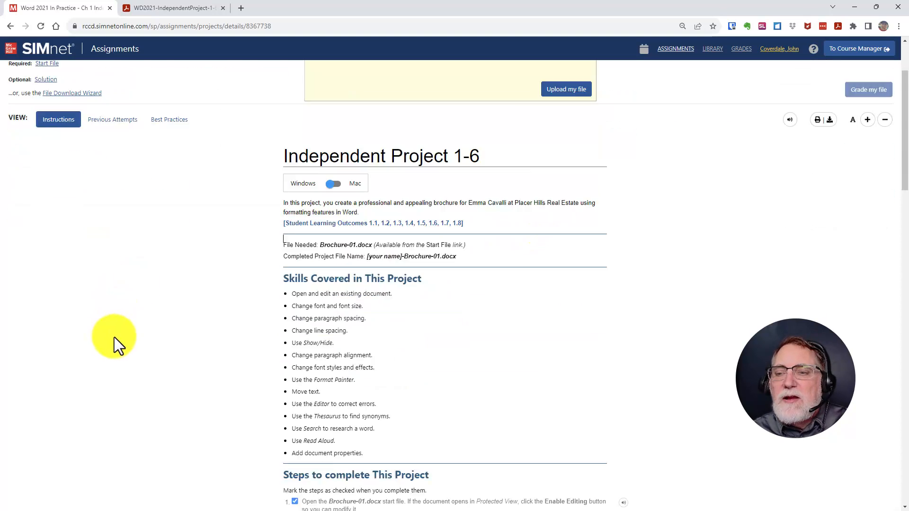
scroll(115, 337, down, 4)
scroll(115, 337, up, 12)
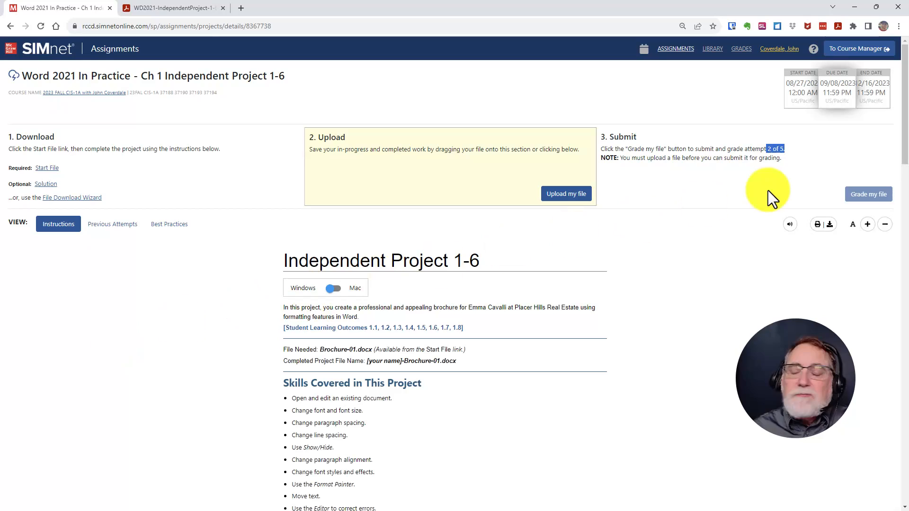